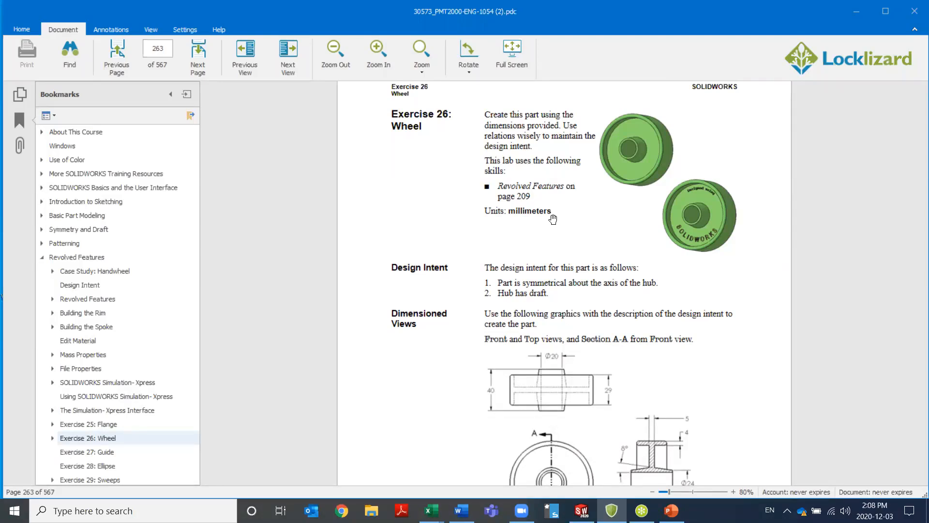
Consult the Revolved Features reference on page 209, return to Exercise 26, and review the wheel's dimensioned views
{"action": "left_click", "coordinate": [526, 194]}
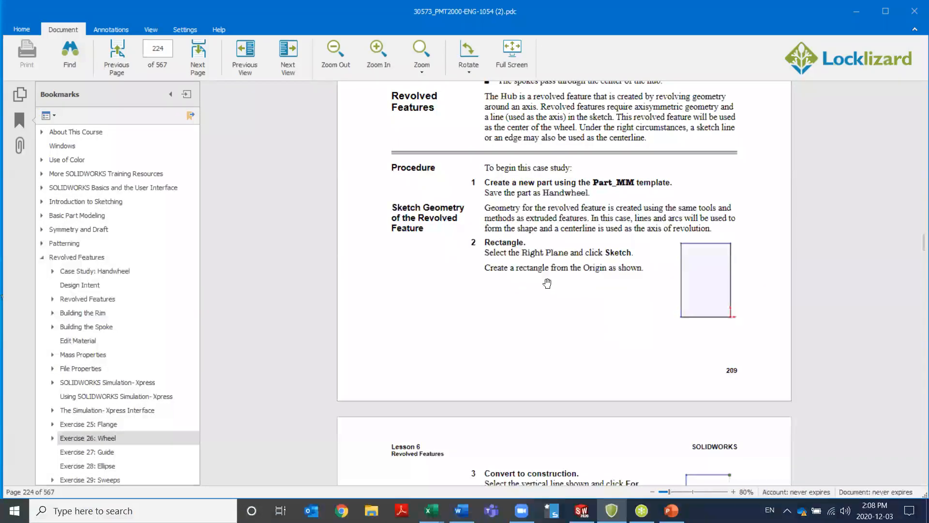
{"action": "left_click", "coordinate": [247, 65]}
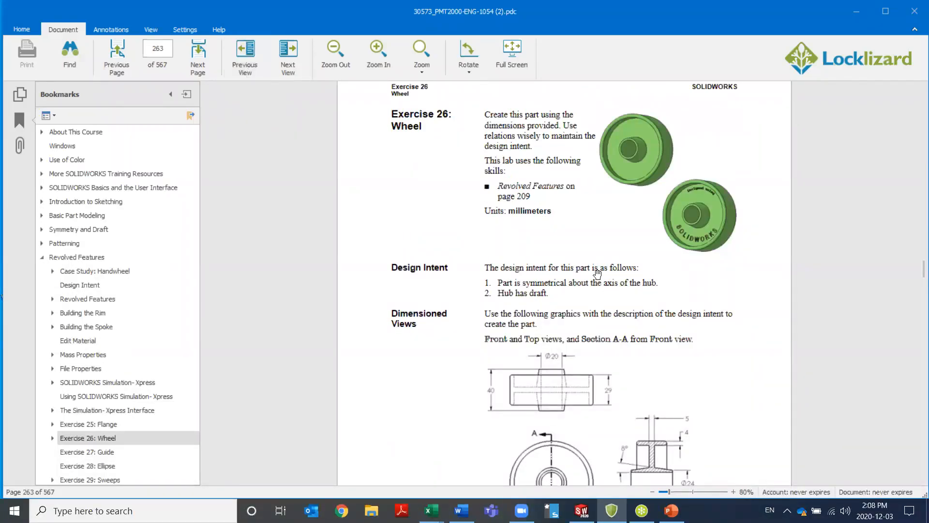
{"action": "scroll", "coordinate": [607, 322], "scroll_direction": "down", "scroll_amount": 3}
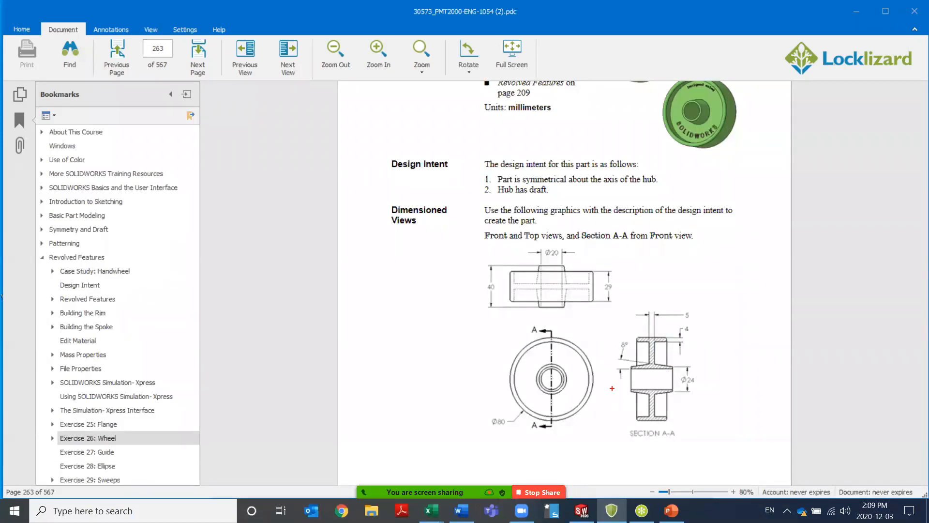
Mark horizontal and vertical symmetry lines over Section A-A and cross out the portions not needed for the revolve profile
{"action": "left_click_drag", "start_coordinate": [613, 380], "coordinate": [696, 380]}
{"action": "left_click_drag", "start_coordinate": [650, 323], "coordinate": [650, 444]}
{"action": "left_click_drag", "start_coordinate": [608, 332], "coordinate": [641, 374]}
{"action": "mouse_move", "coordinate": [641, 338]}
{"action": "left_mouse_down"}
{"action": "mouse_move", "coordinate": [618, 375]}
{"action": "mouse_move", "coordinate": [647, 430]}
{"action": "left_mouse_up"}
{"action": "left_click_drag", "start_coordinate": [648, 384], "coordinate": [613, 435]}
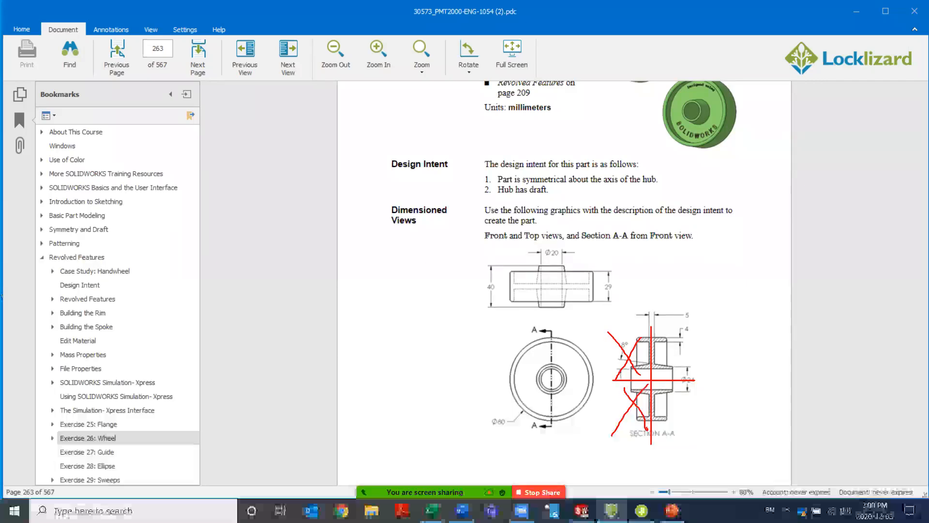
{"action": "mouse_move", "coordinate": [659, 387]}
{"action": "left_mouse_down"}
{"action": "mouse_move", "coordinate": [684, 421]}
{"action": "mouse_move", "coordinate": [680, 404]}
{"action": "mouse_move", "coordinate": [658, 438]}
{"action": "left_mouse_up"}
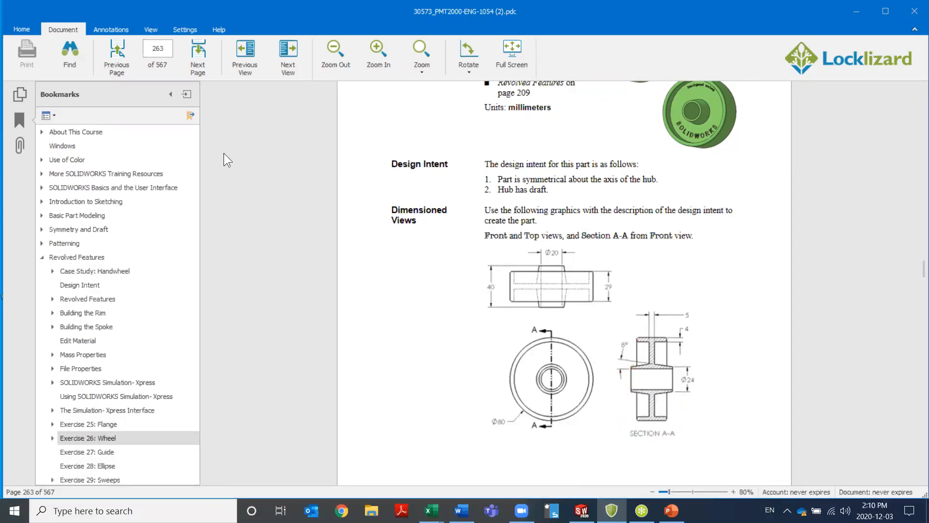
Hide the bookmarks, narrow the exercise document window so both programs fit side by side, and switch to SOLIDWORKS
{"action": "left_click", "coordinate": [172, 95]}
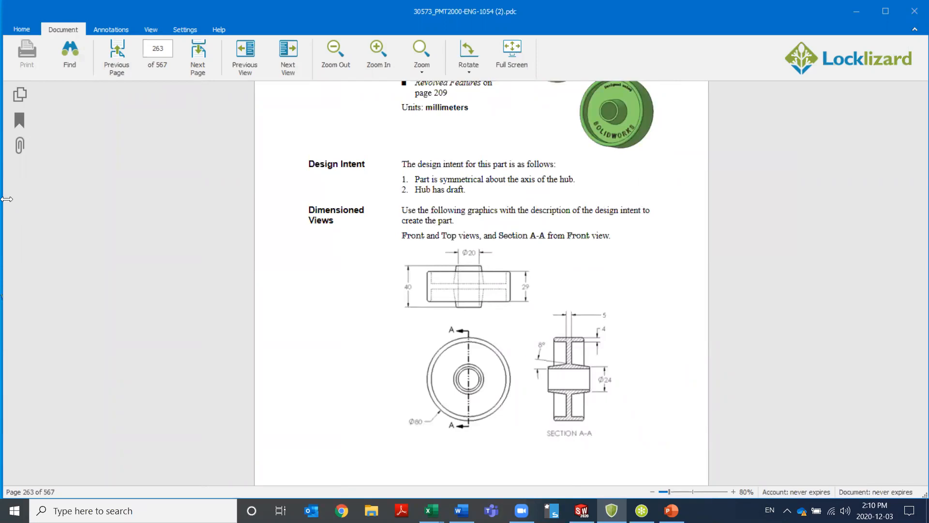
{"action": "left_click_drag", "start_coordinate": [7, 199], "coordinate": [496, 199]}
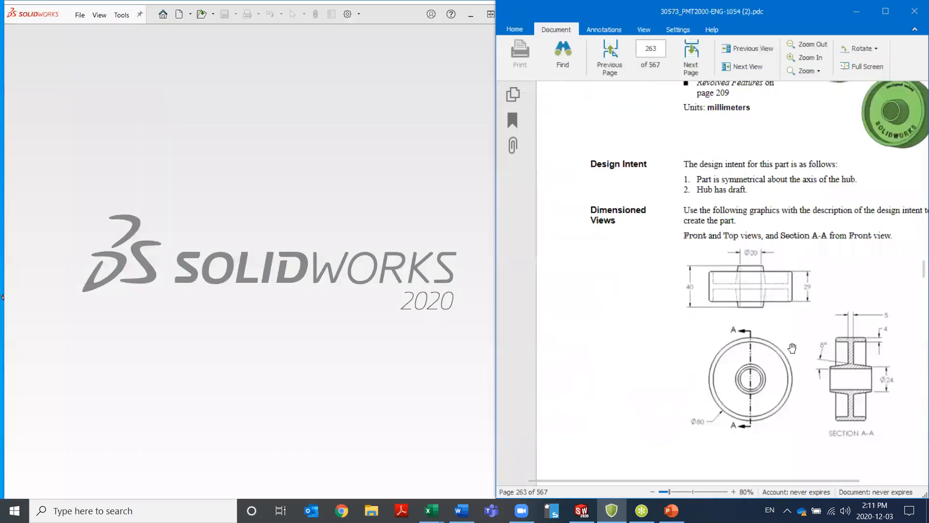
{"action": "left_click", "coordinate": [440, 193]}
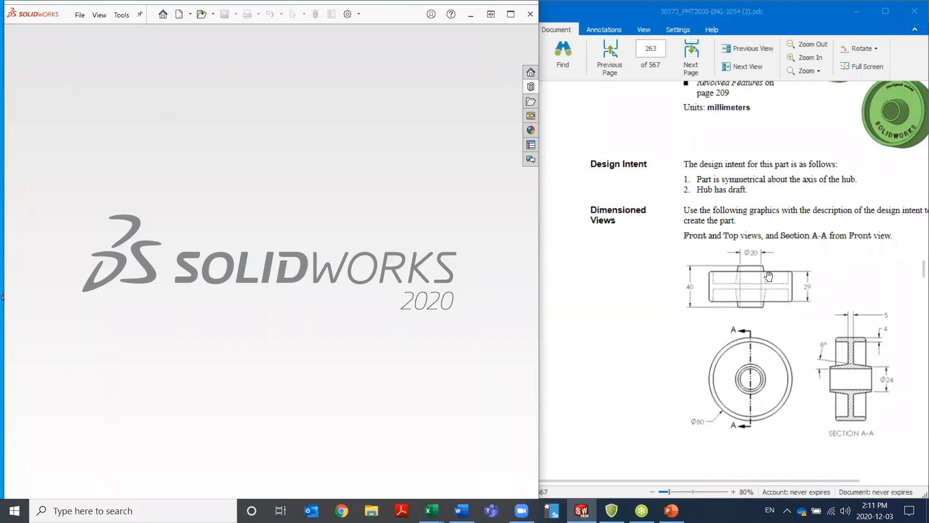
Create a new part from the Part_MM training template and start a sketch on the Right Plane
{"action": "left_click", "coordinate": [180, 15]}
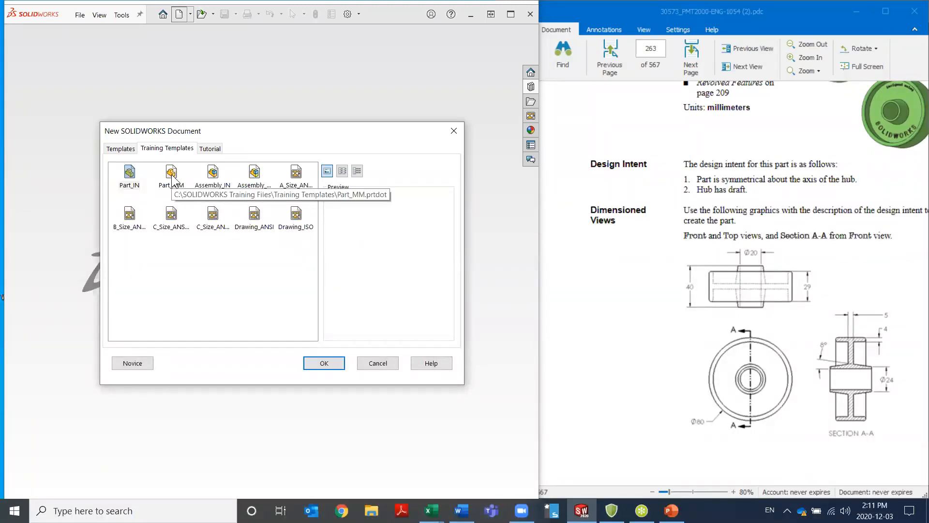
{"action": "double_click", "coordinate": [173, 178]}
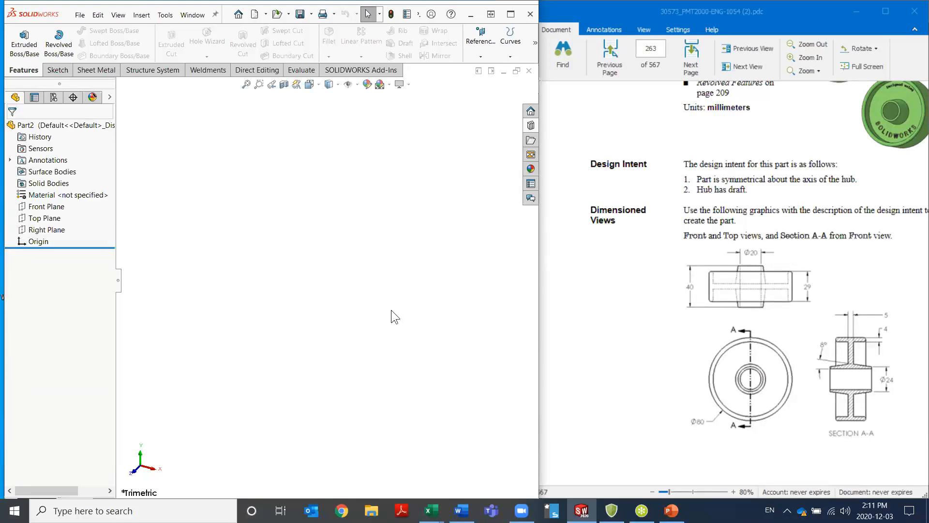
{"action": "left_click", "coordinate": [50, 230]}
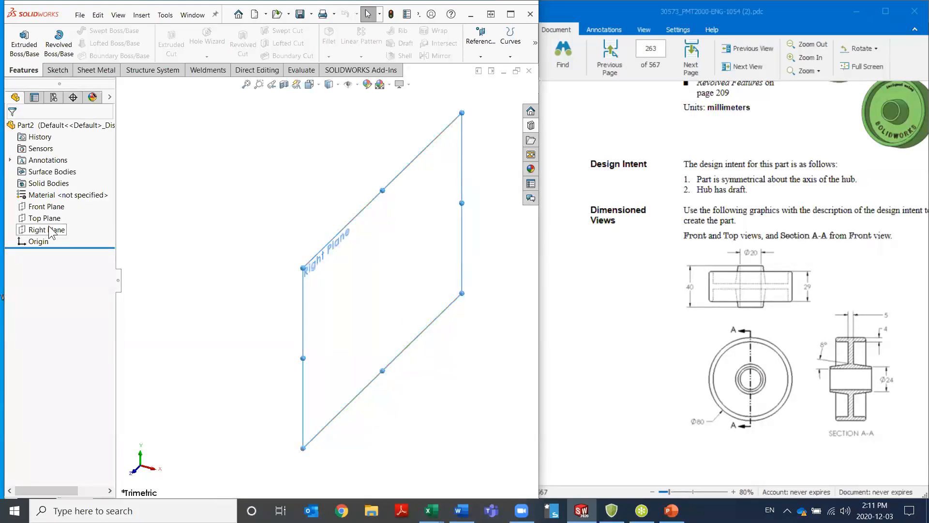
{"action": "left_click", "coordinate": [59, 214]}
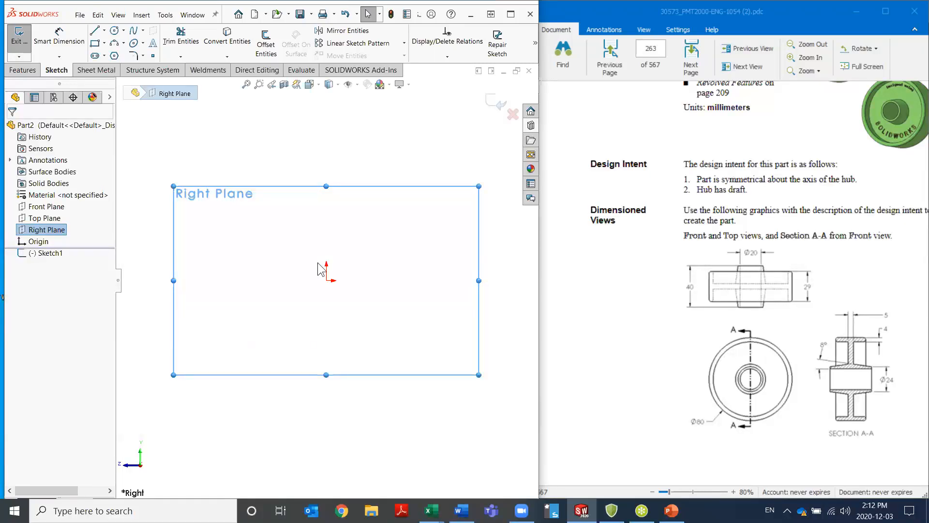
Sketch two midpoint lines centered on the origin, one horizontal about 117 mm long and one vertical about 111 mm long
{"action": "key", "text": "l"}
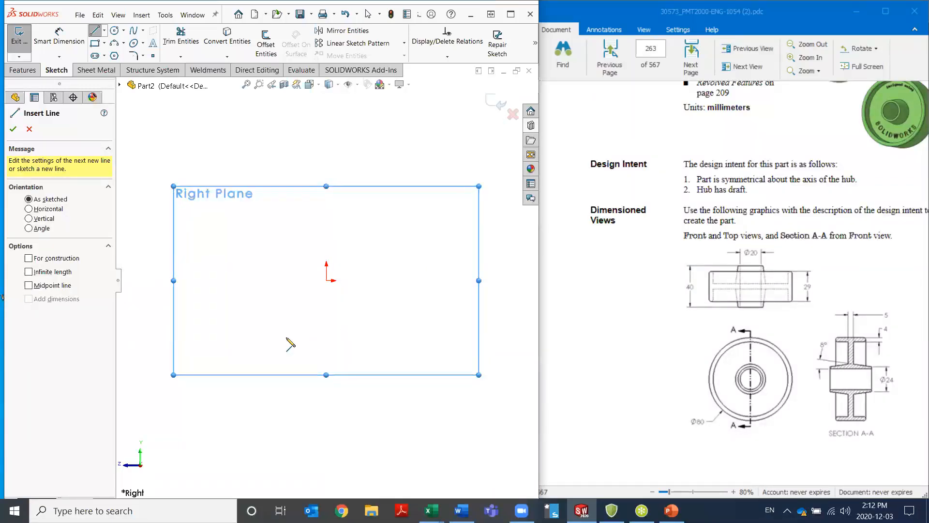
{"action": "left_click", "coordinate": [29, 285]}
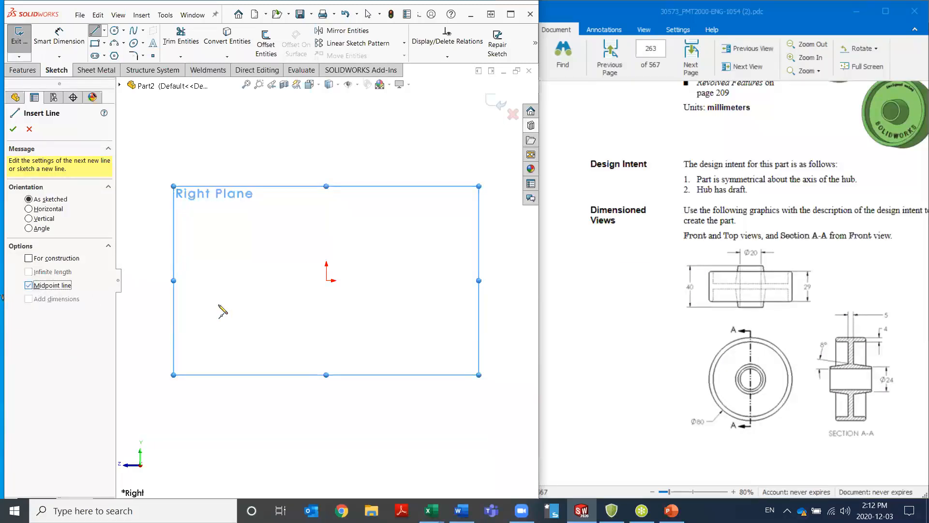
{"action": "left_click", "coordinate": [327, 281]}
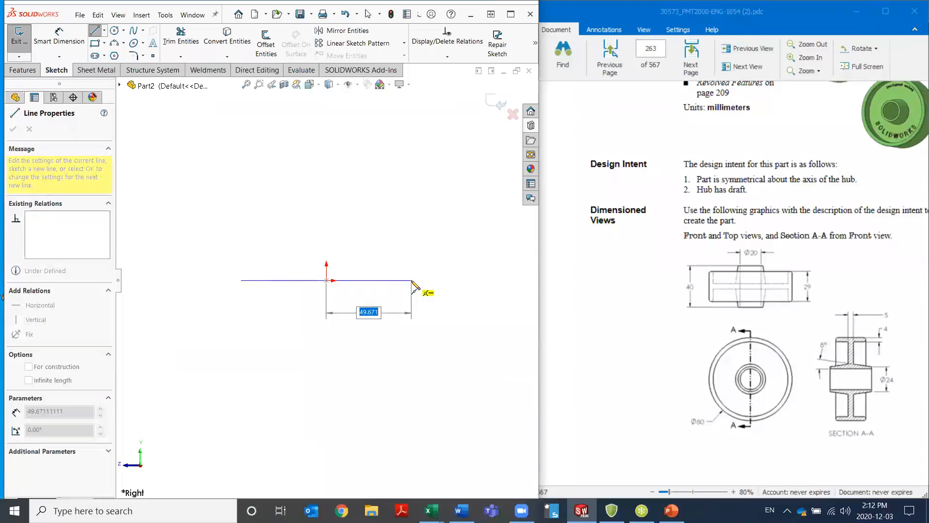
{"action": "left_click", "coordinate": [427, 281]}
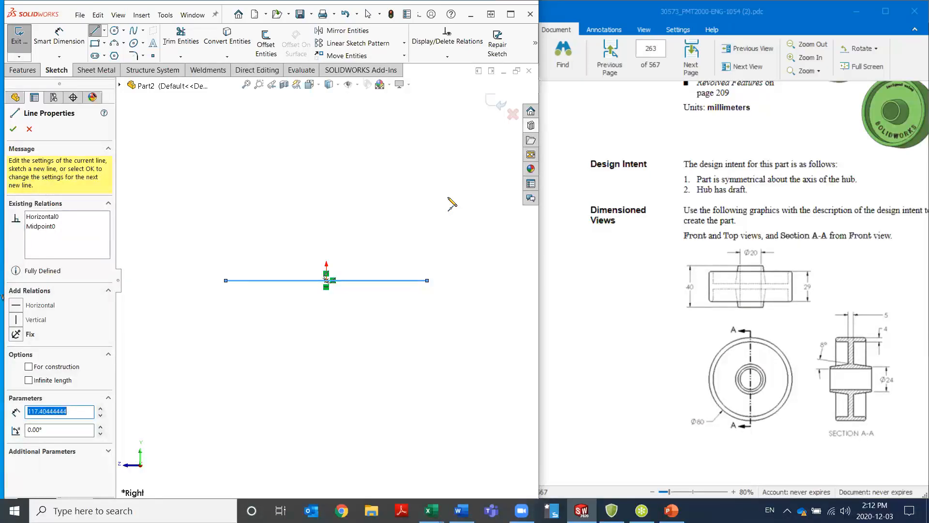
{"action": "left_click", "coordinate": [326, 280]}
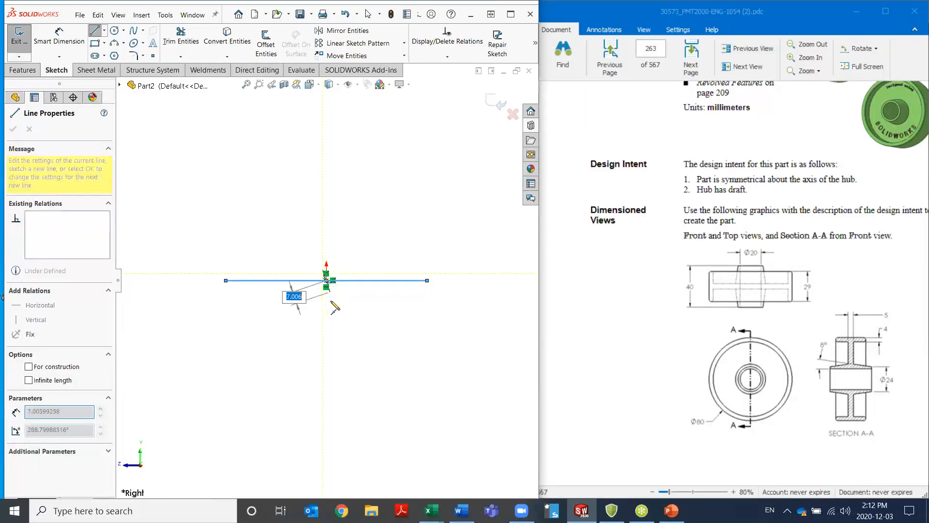
{"action": "left_click", "coordinate": [326, 375]}
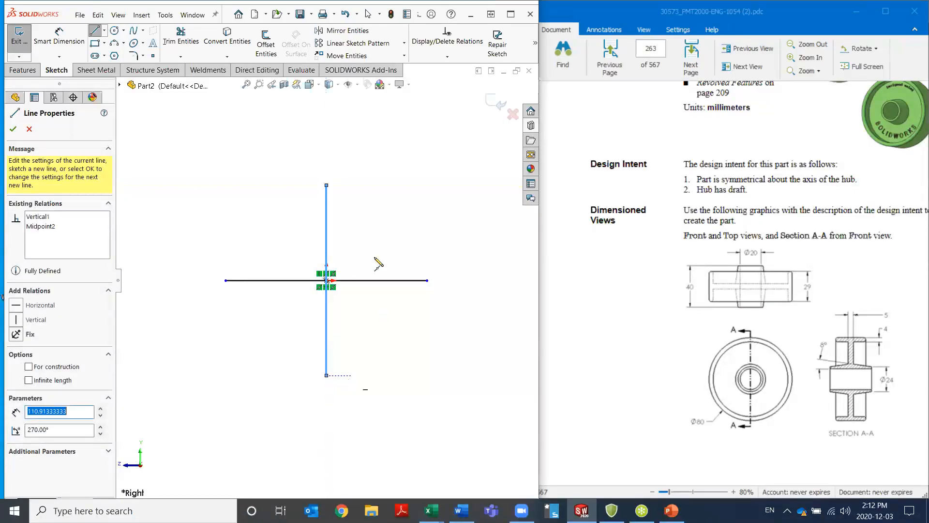
{"action": "key", "text": "Escape"}
{"action": "key", "text": "Escape"}
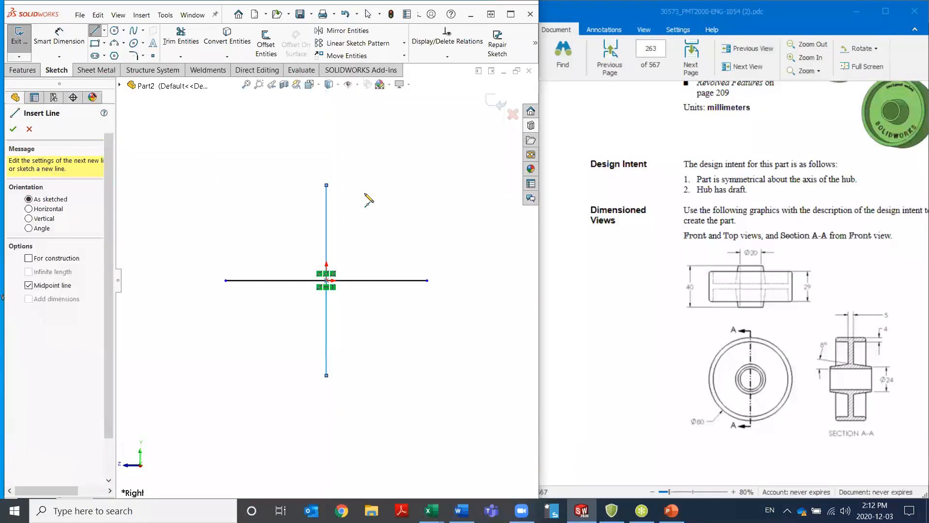
Convert the horizontal and vertical lines through the origin to construction geometry
{"action": "left_click", "coordinate": [409, 278]}
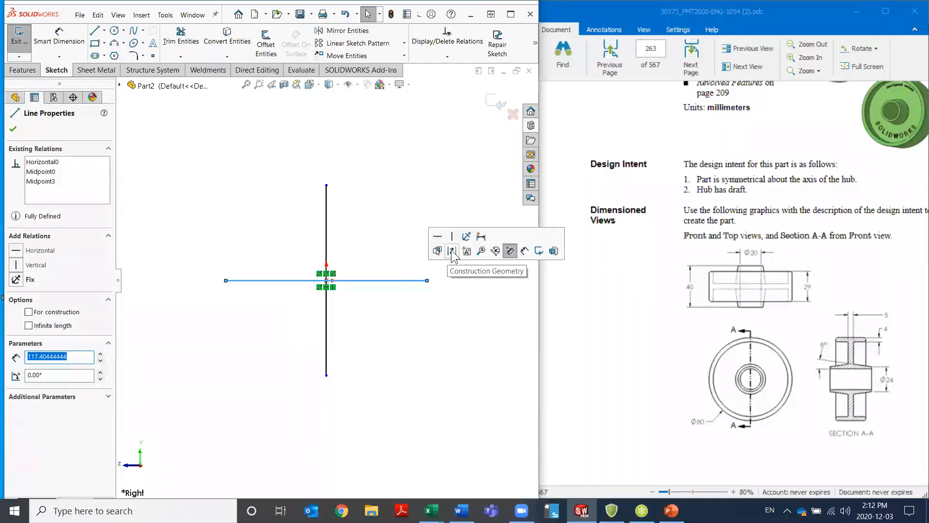
{"action": "left_click", "coordinate": [453, 251]}
{"action": "left_click", "coordinate": [440, 313]}
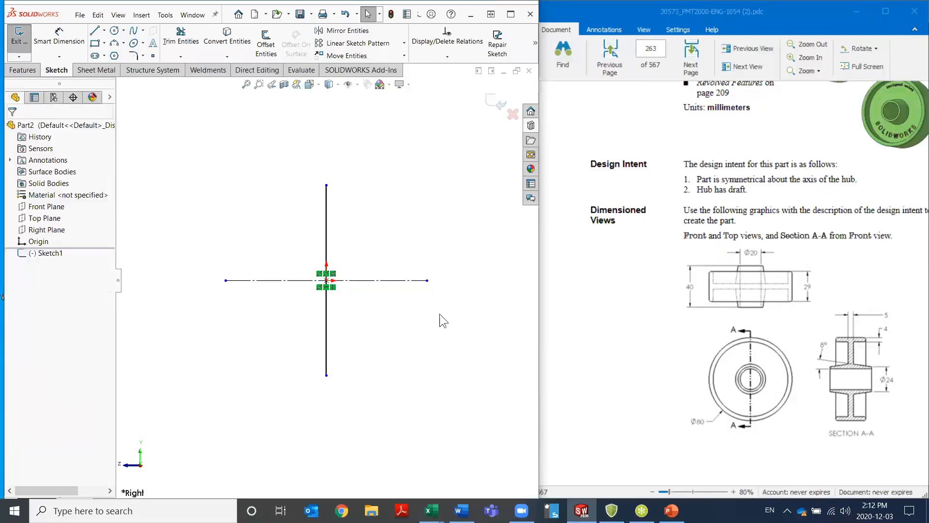
{"action": "left_click", "coordinate": [332, 221]}
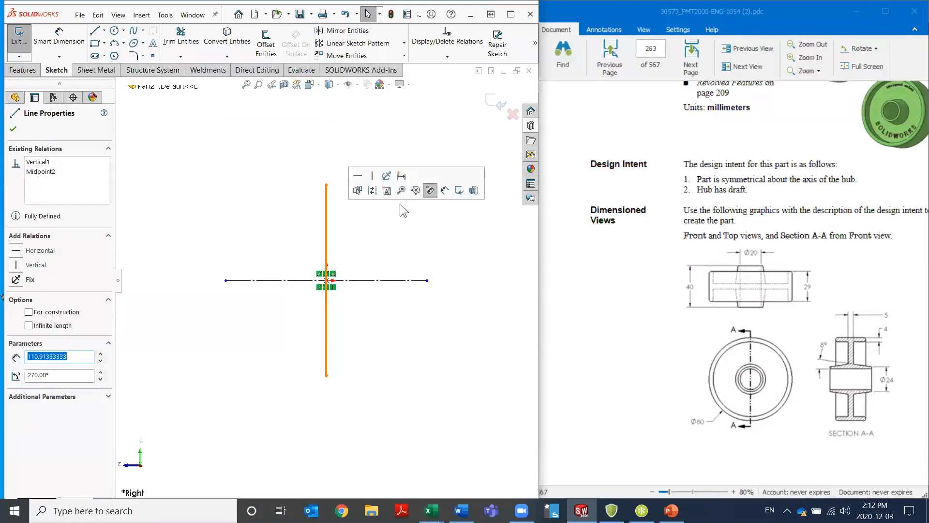
{"action": "left_click", "coordinate": [372, 190]}
{"action": "left_click", "coordinate": [393, 234]}
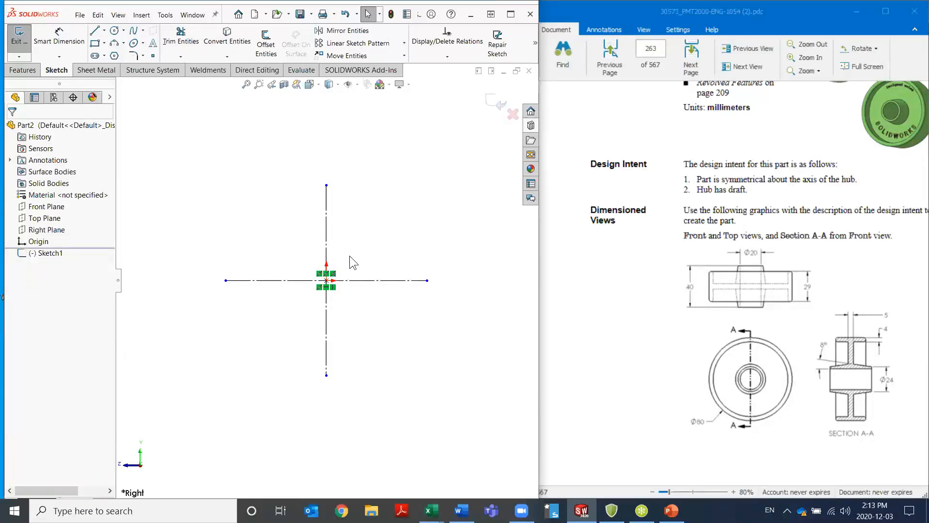
Sketch the hub and web profile from the vertical centerline with connected lines about 49, 10, 37 and 22 mm long, ending in an outward horizontal line
{"action": "key", "text": "l"}
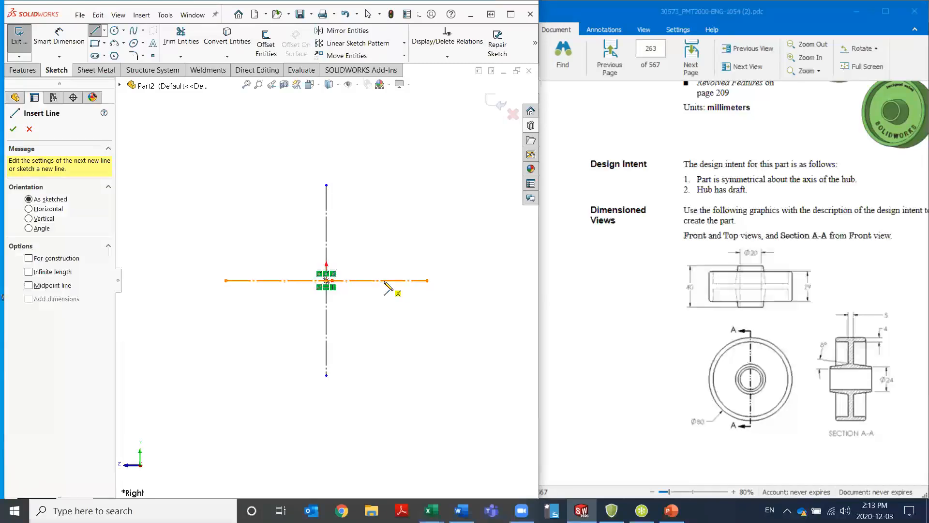
{"action": "left_click", "coordinate": [327, 243]}
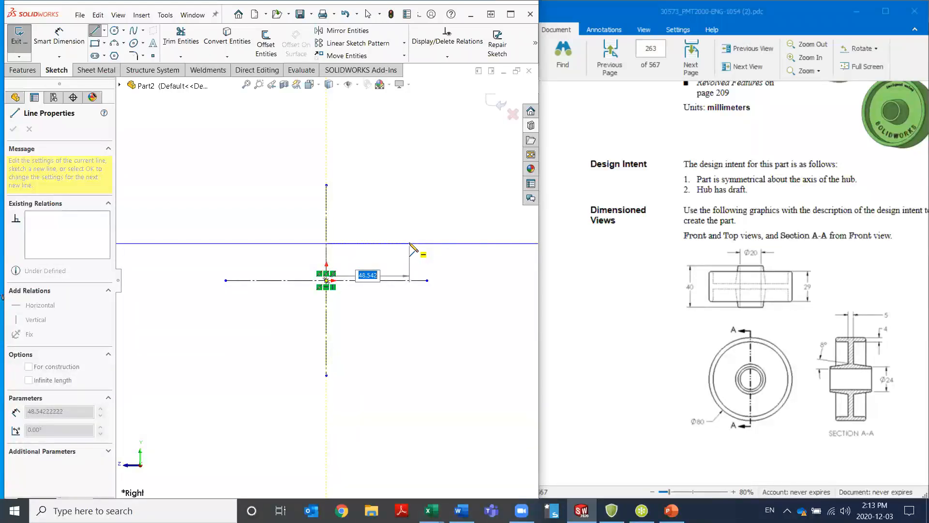
{"action": "left_click", "coordinate": [410, 244]}
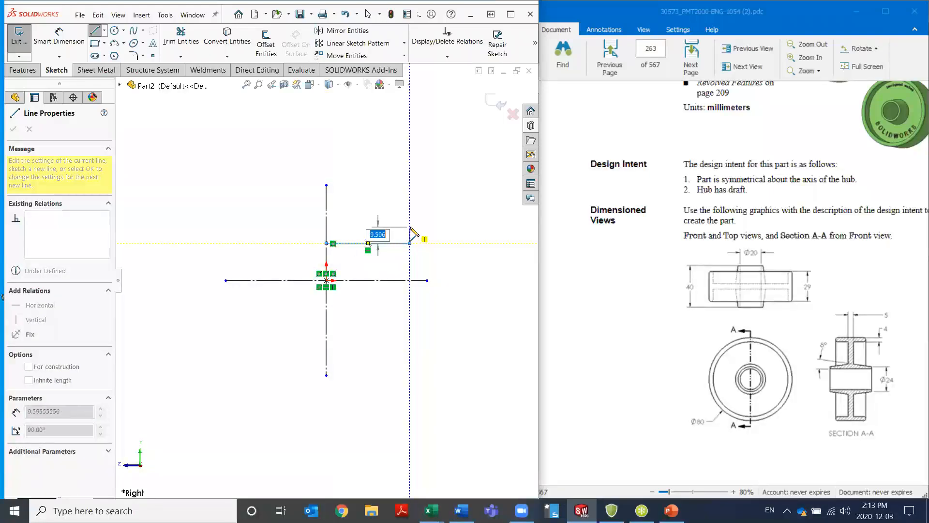
{"action": "left_click", "coordinate": [410, 226]}
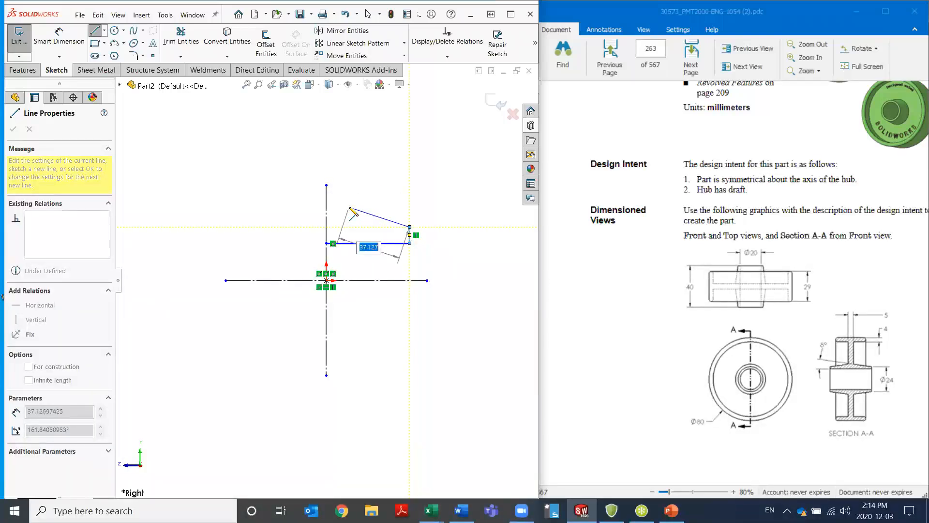
{"action": "left_click", "coordinate": [349, 207]}
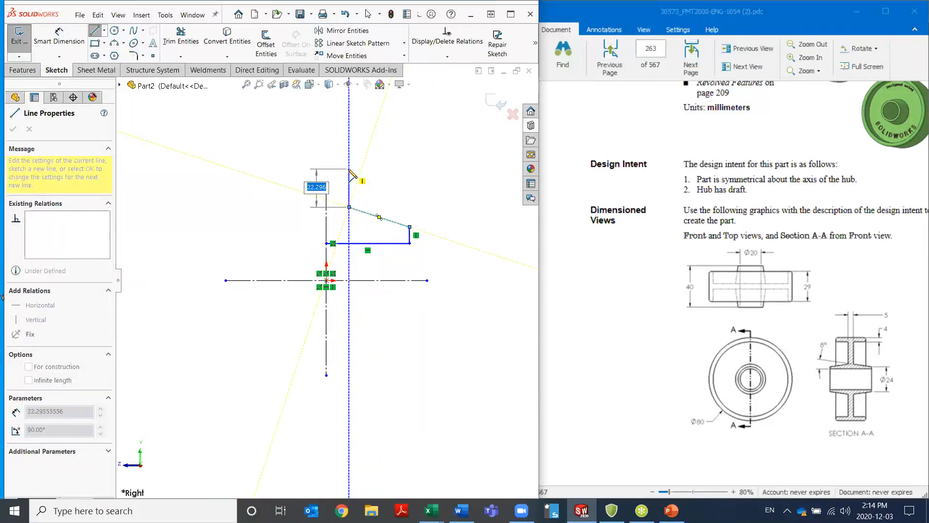
{"action": "left_click", "coordinate": [349, 169]}
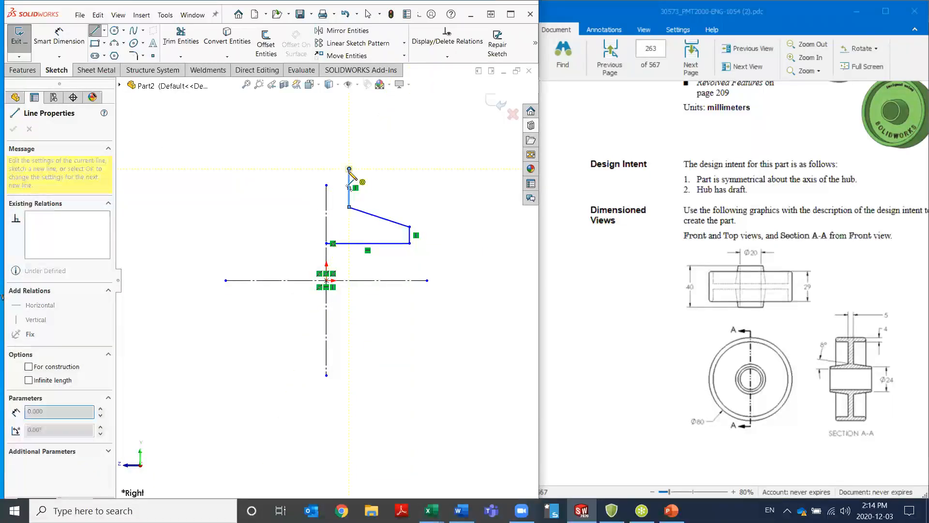
{"action": "left_click", "coordinate": [399, 169]}
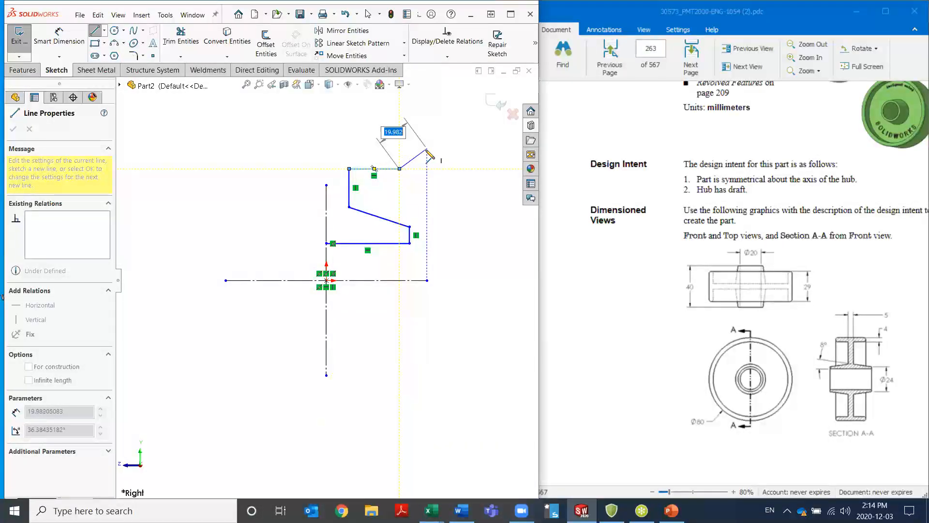
{"action": "key", "text": "Escape"}
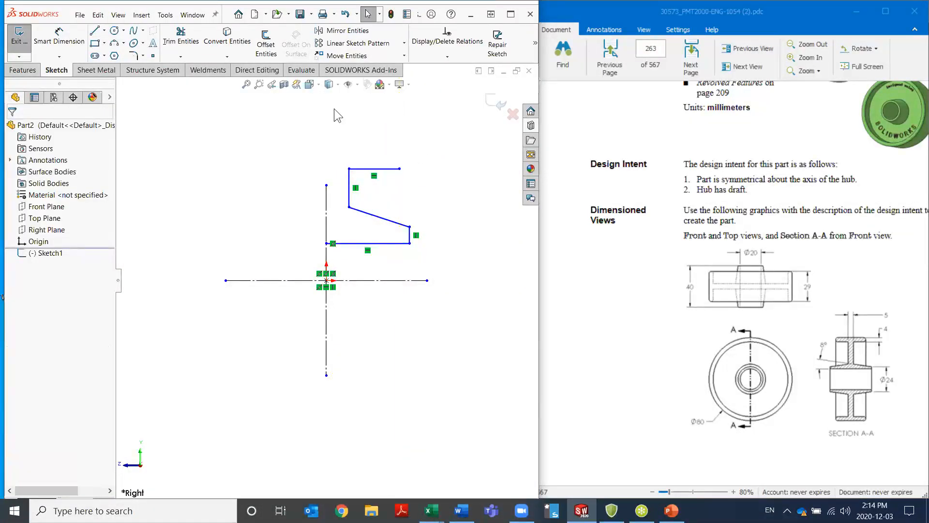
Continue the profile with a 180° tangent arc of about 10.6 mm radius and a horizontal line about 42.6 mm long back above the vertical centerline
{"action": "left_click", "coordinate": [94, 30]}
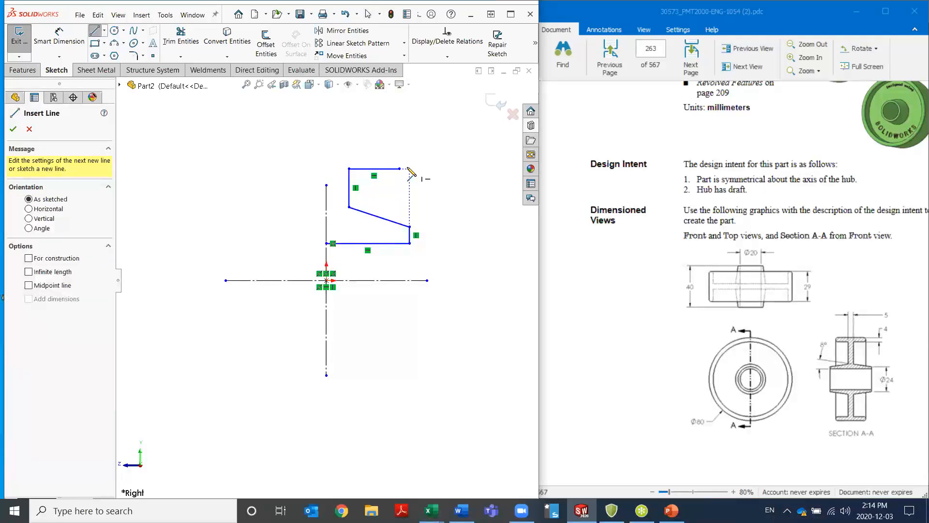
{"action": "left_click", "coordinate": [400, 169]}
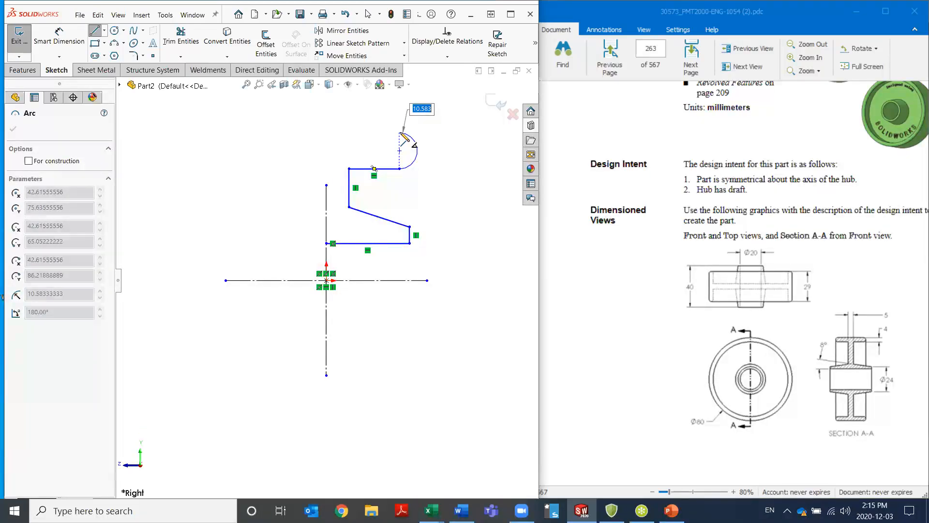
{"action": "left_click", "coordinate": [401, 132]}
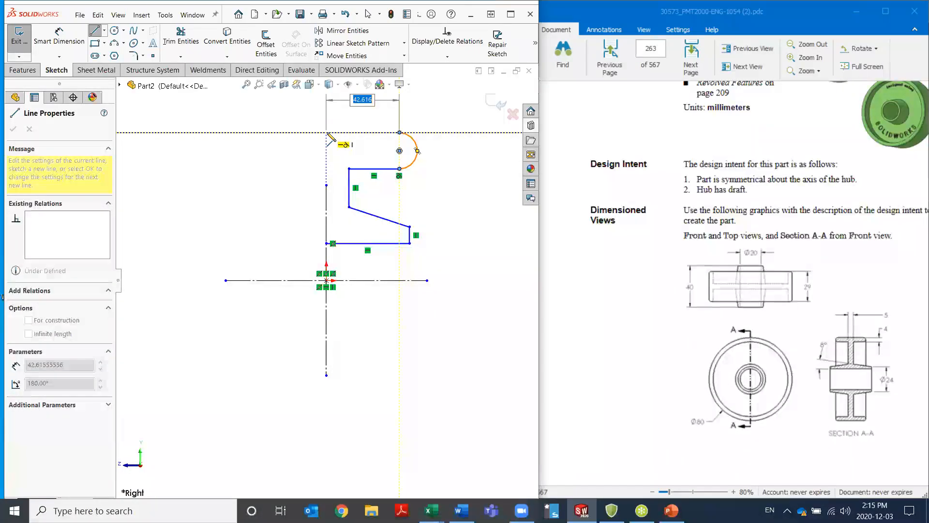
{"action": "left_click", "coordinate": [327, 132]}
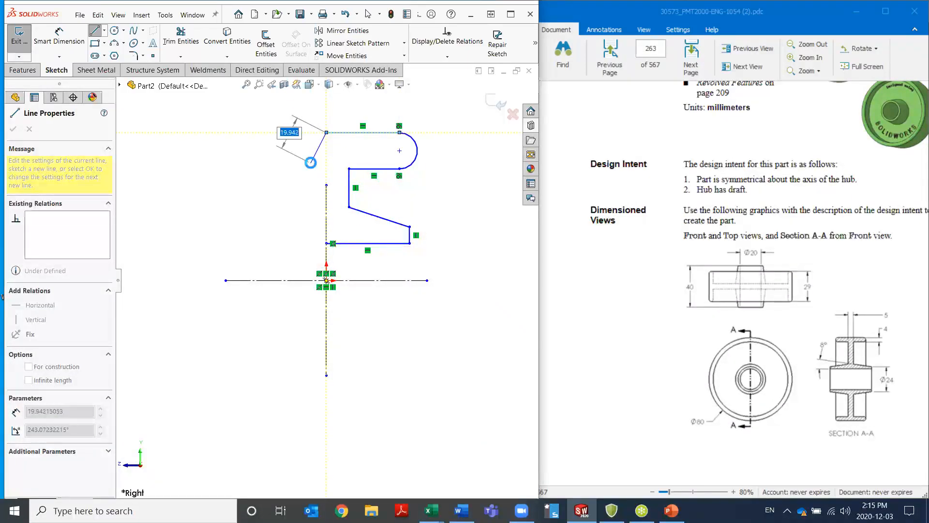
Extend the vertical centerline's upper end to about Y 107 mm and make the profile's top line endpoint coincident with it
{"action": "key", "text": "Escape"}
{"action": "left_click_drag", "start_coordinate": [327, 185], "coordinate": [327, 97]}
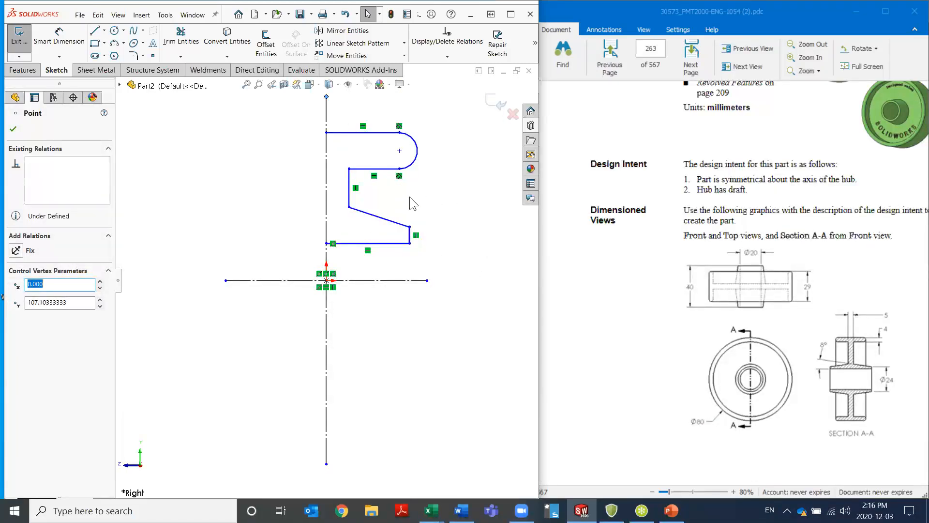
{"action": "left_click", "coordinate": [327, 134]}
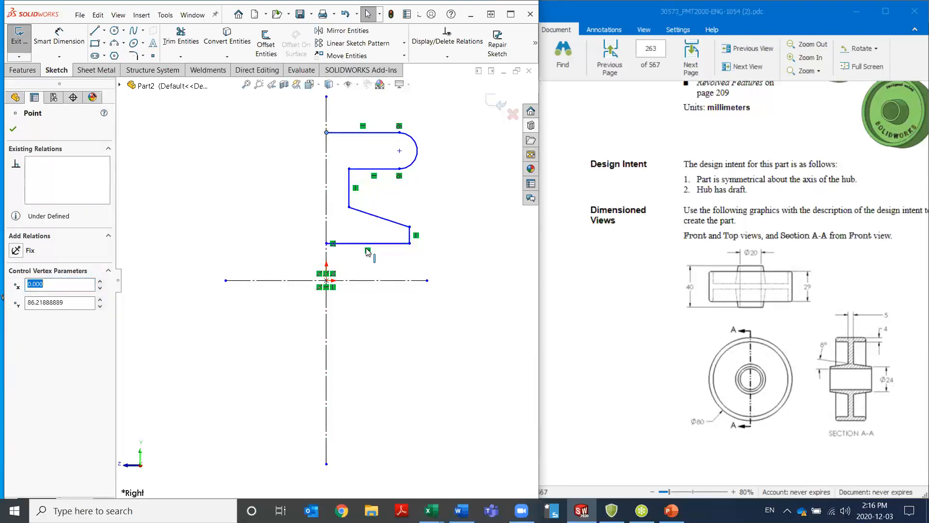
{"action": "left_click", "coordinate": [326, 196], "text": "ctrl"}
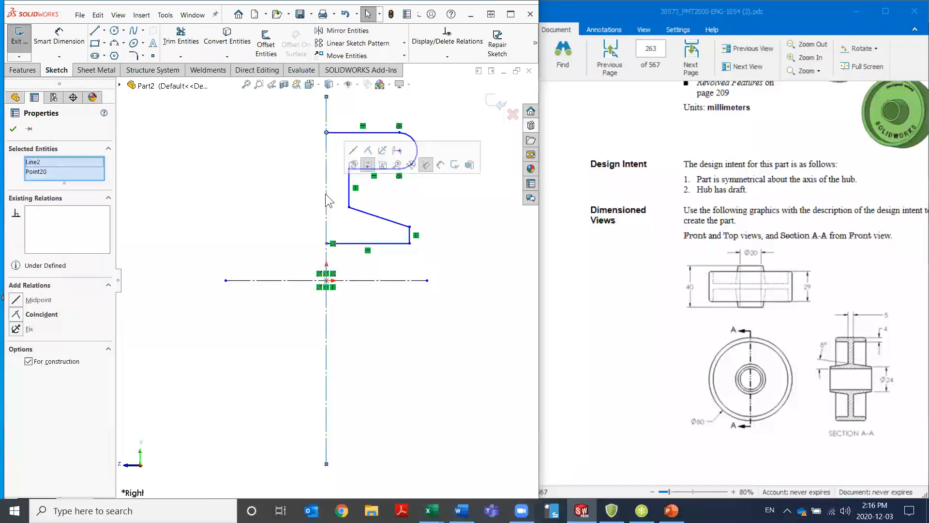
{"action": "left_click", "coordinate": [367, 165]}
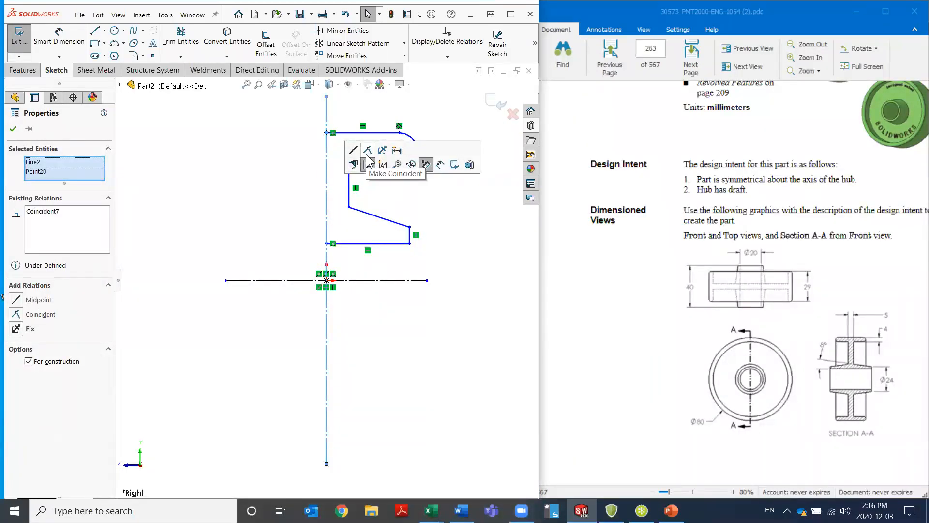
Mirror the half profile's lines and arc about the vertical centerline
{"action": "left_click", "coordinate": [281, 165]}
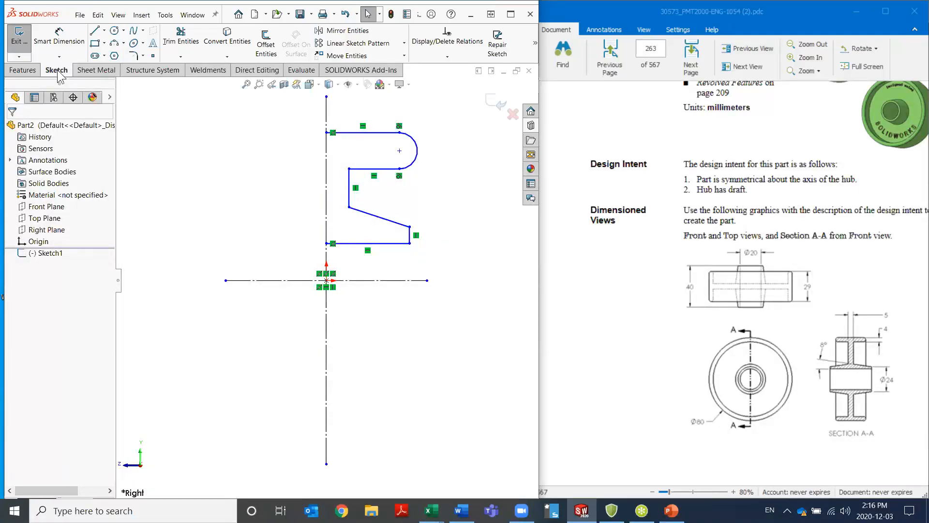
{"action": "mouse_move", "coordinate": [467, 266]}
{"action": "left_mouse_down"}
{"action": "mouse_move", "coordinate": [305, 187]}
{"action": "mouse_move", "coordinate": [231, 102]}
{"action": "left_mouse_up"}
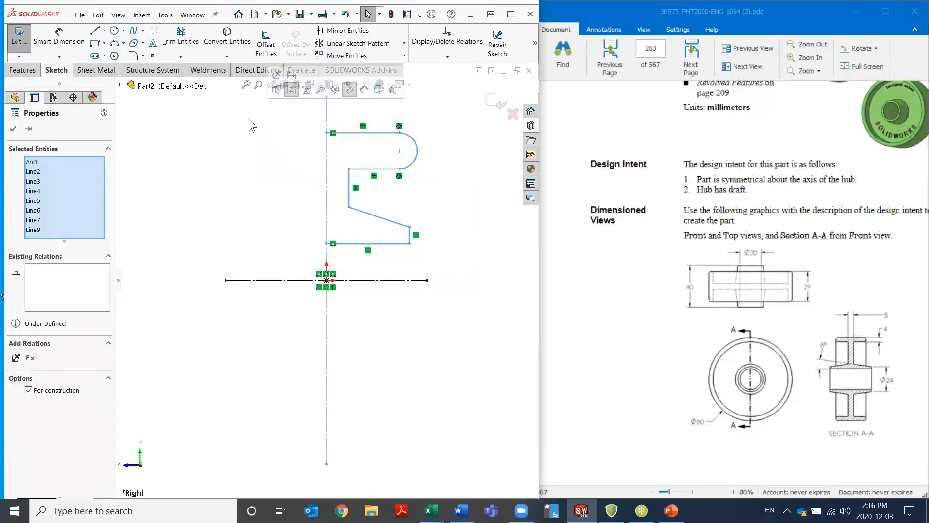
{"action": "left_click", "coordinate": [337, 37]}
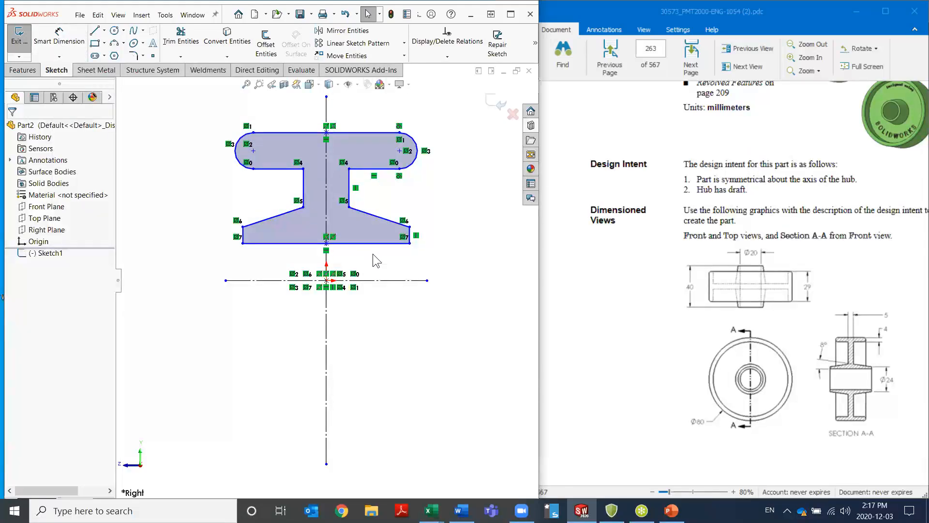
Dimension the length of the hub's bottom horizontal line as 40 mm, placing the dimension below the horizontal centerline
{"action": "key", "text": "s"}
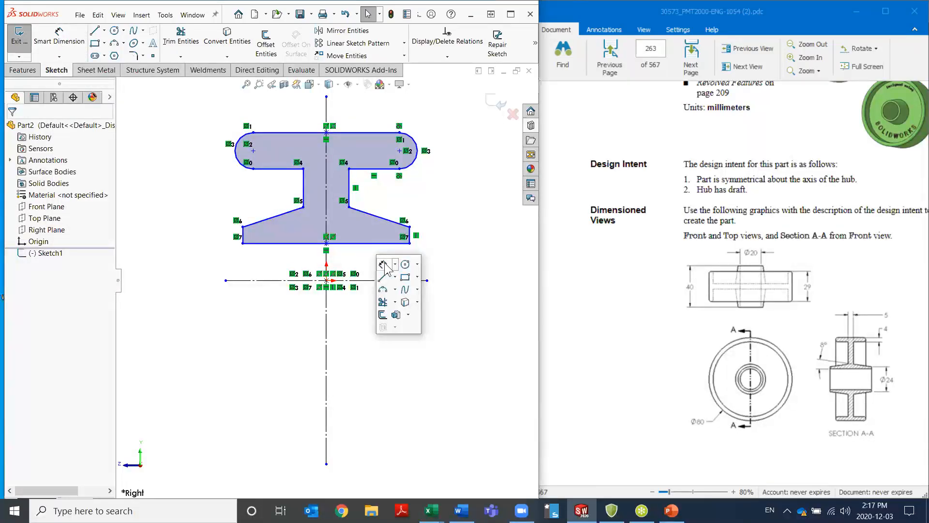
{"action": "left_click", "coordinate": [384, 265]}
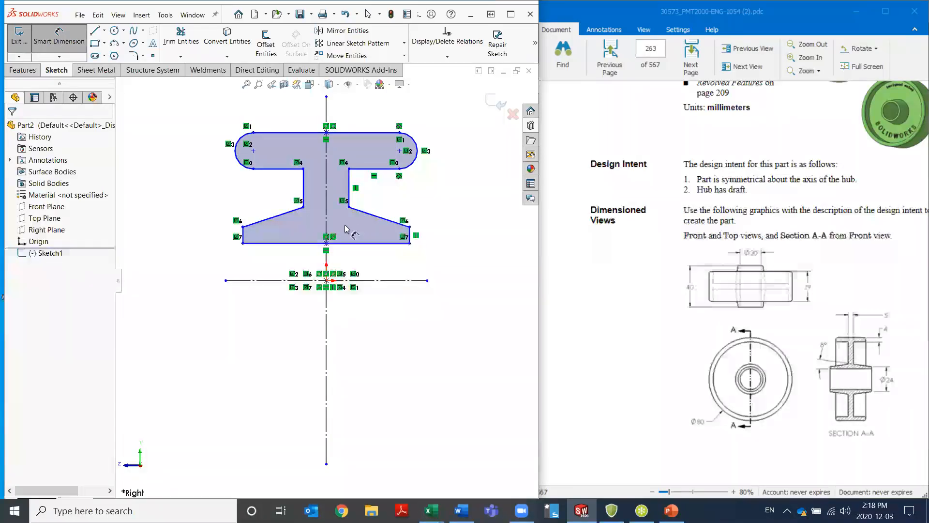
{"action": "left_click", "coordinate": [357, 248]}
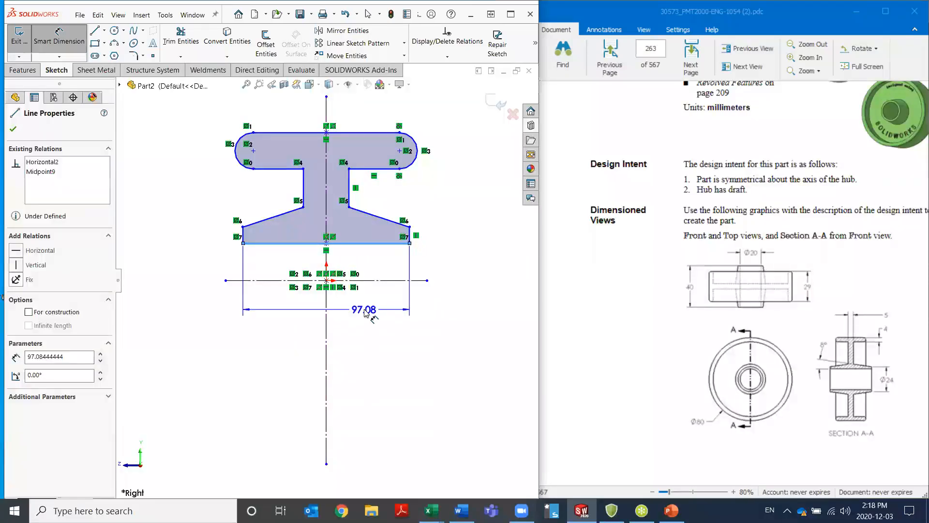
{"action": "left_click", "coordinate": [373, 339]}
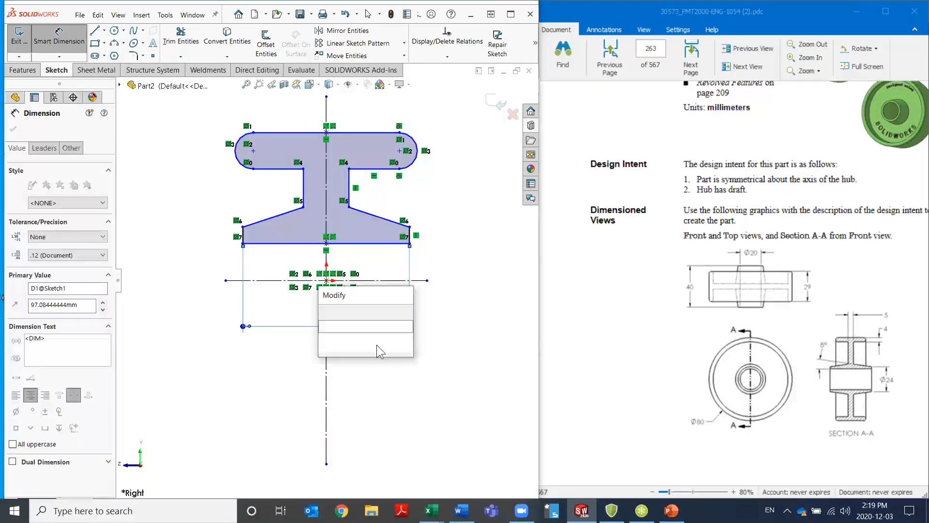
{"action": "type", "text": "40"}
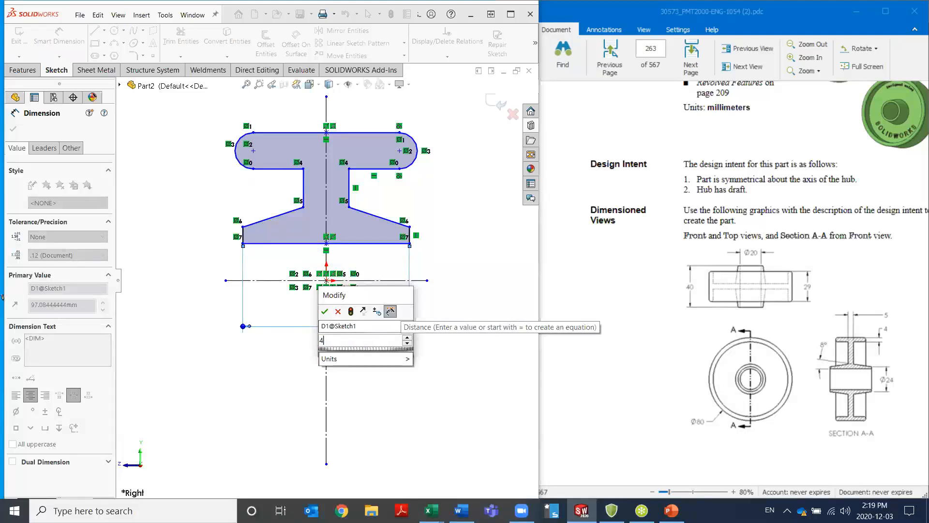
{"action": "key", "text": "Return"}
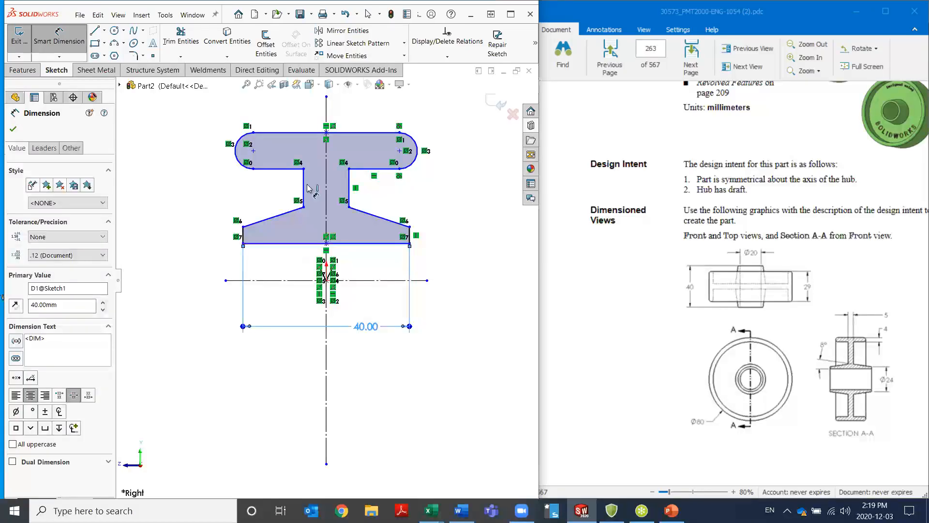
{"action": "left_click", "coordinate": [240, 142]}
{"action": "left_click", "coordinate": [414, 140]}
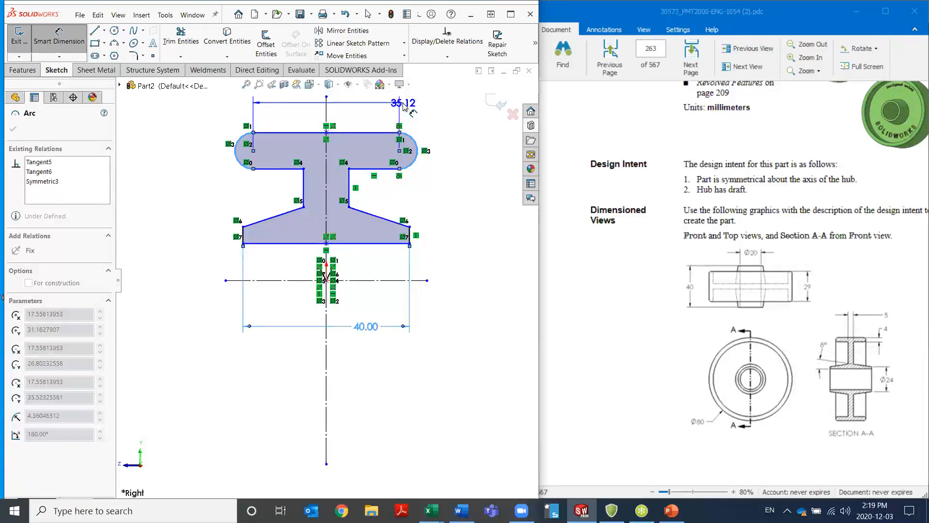
{"action": "key", "text": "Escape"}
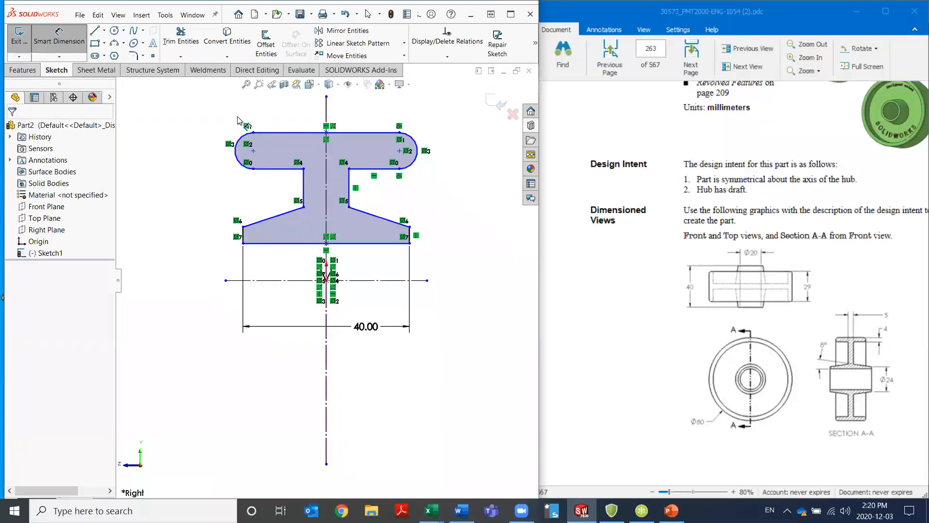
Dimension the overall rim width between the outer extents of the two end arcs as 29 mm
{"action": "left_click", "coordinate": [237, 144]}
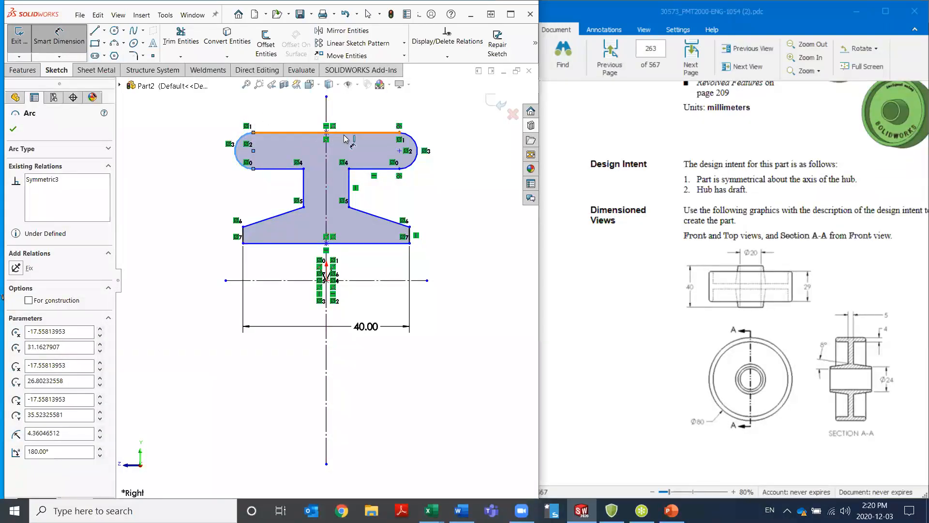
{"action": "left_click", "coordinate": [419, 145]}
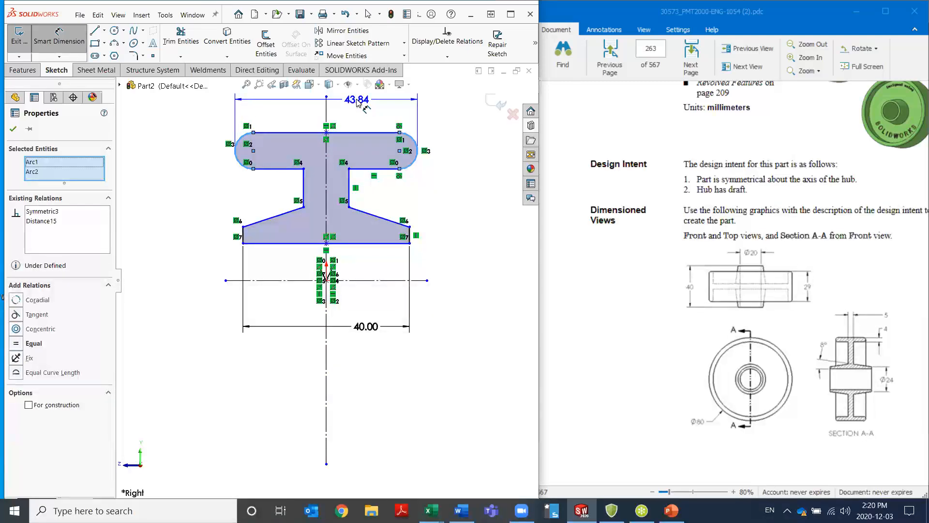
{"action": "left_click", "coordinate": [358, 102]}
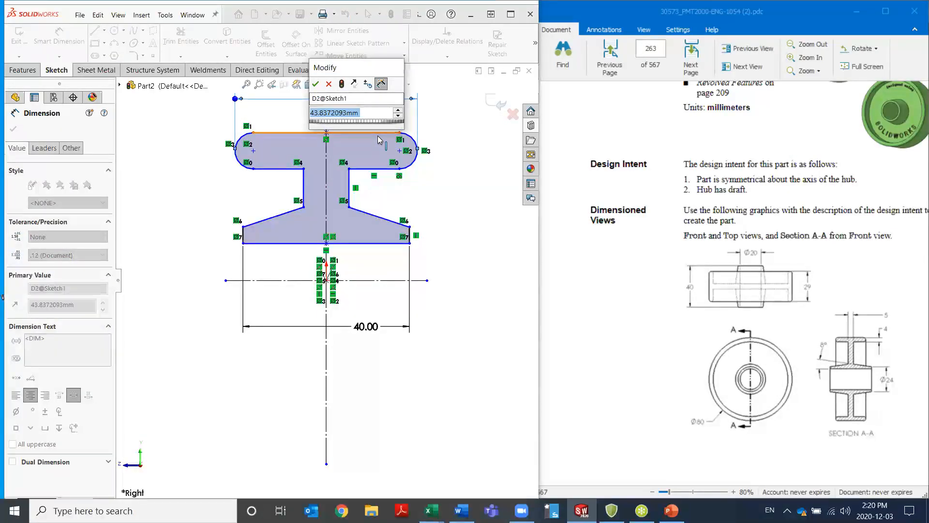
{"action": "type", "text": "29"}
{"action": "key", "text": "Return"}
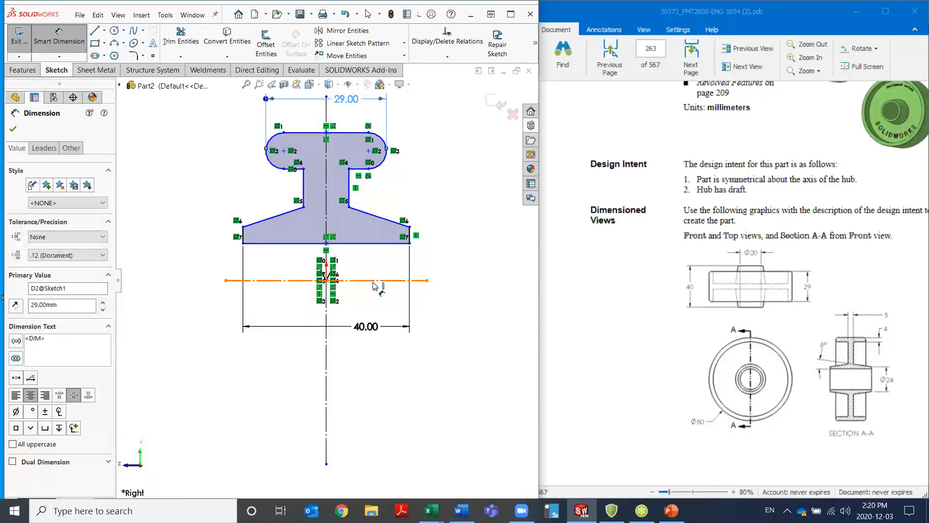
Add a 20 mm diametric dimension from the hub's bottom line to the horizontal centerline
{"action": "left_click", "coordinate": [380, 243]}
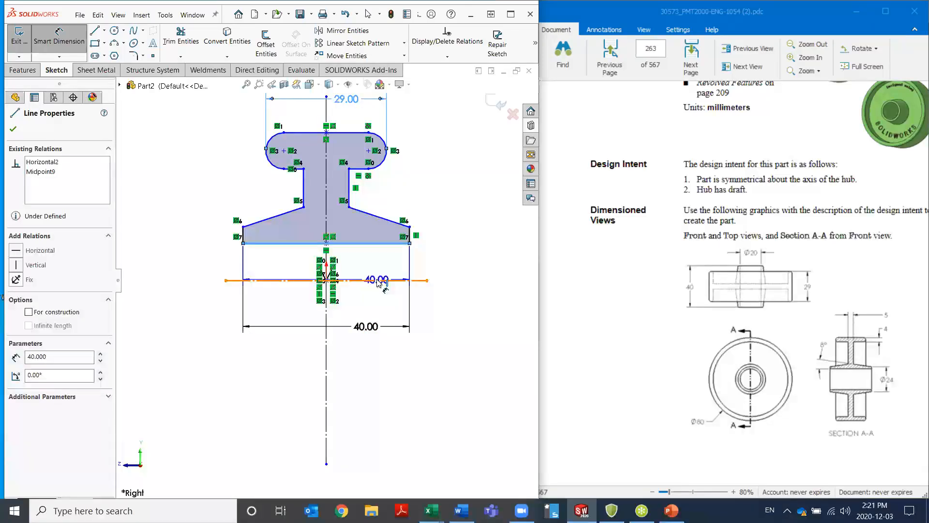
{"action": "left_click", "coordinate": [379, 282]}
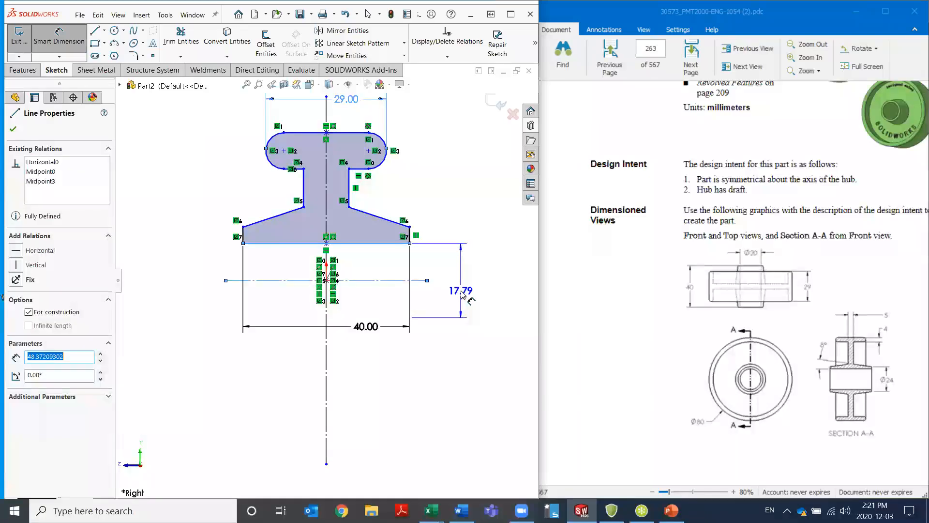
{"action": "left_click", "coordinate": [462, 291]}
{"action": "double_click", "coordinate": [462, 292]}
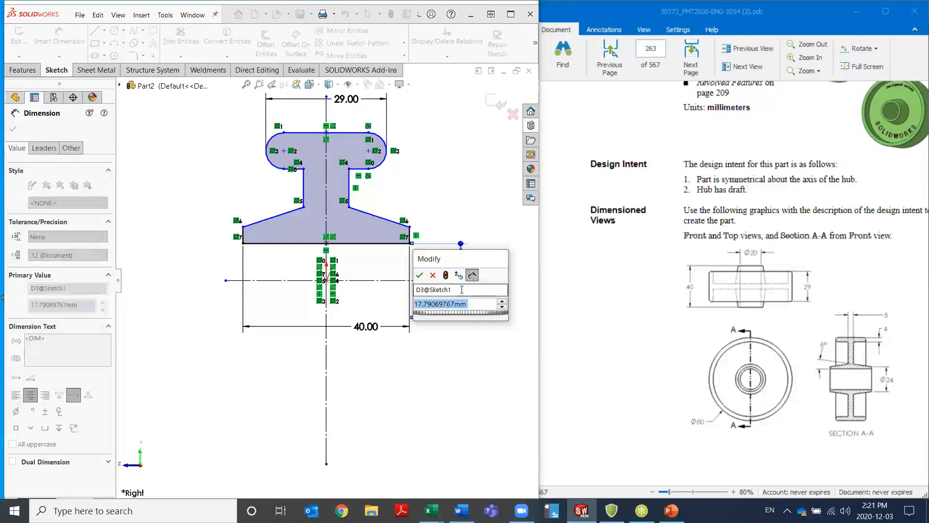
{"action": "type", "text": "20"}
{"action": "key", "text": "Return"}
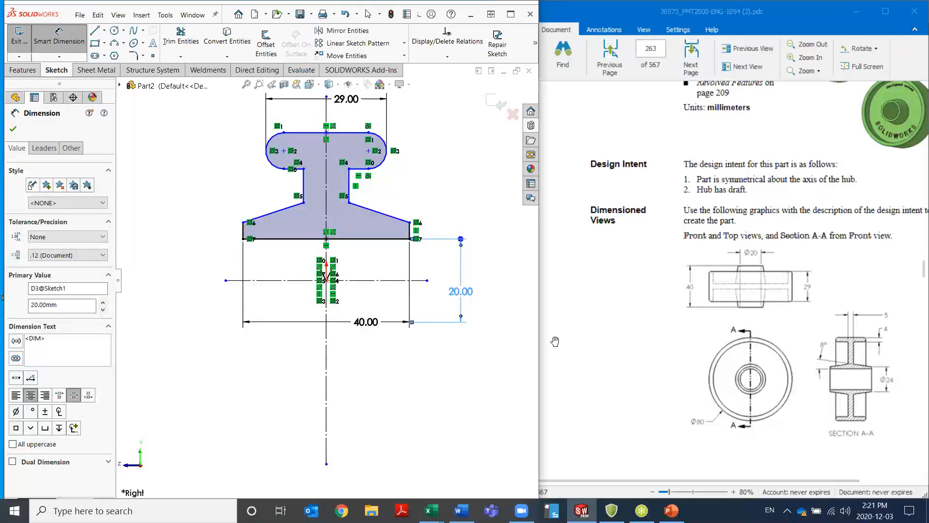
Add a 24 mm diametric dimension from the hub's upper outer corner to the horizontal centerline
{"action": "left_click", "coordinate": [410, 223]}
{"action": "left_click", "coordinate": [399, 280]}
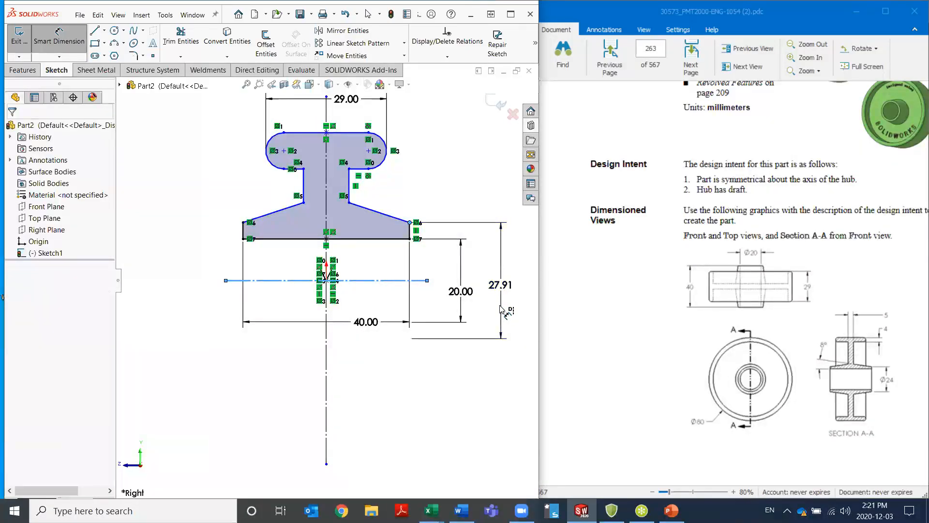
{"action": "left_click", "coordinate": [501, 306]}
{"action": "type", "text": "24"}
{"action": "key", "text": "Return"}
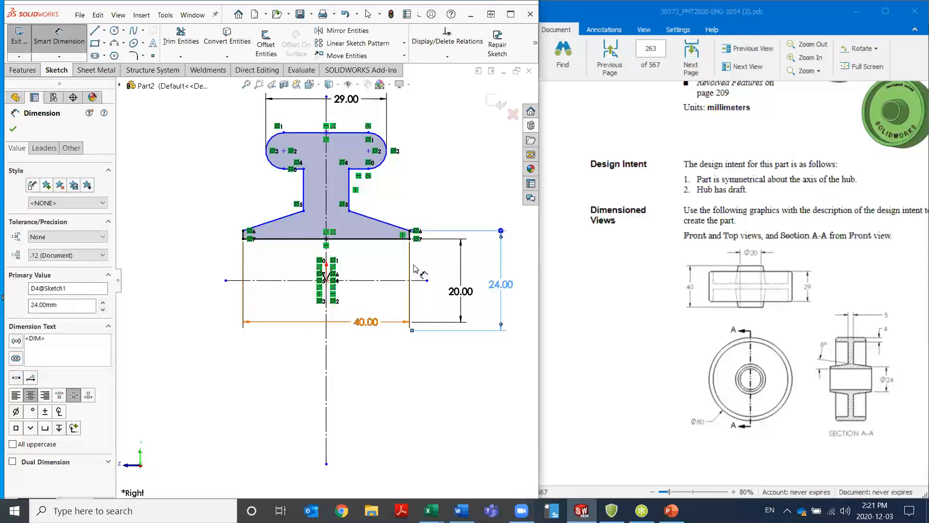
Dimension the web thickness between its two vertical lines as 5 mm, placing the dimension above the profile
{"action": "left_click", "coordinate": [349, 189]}
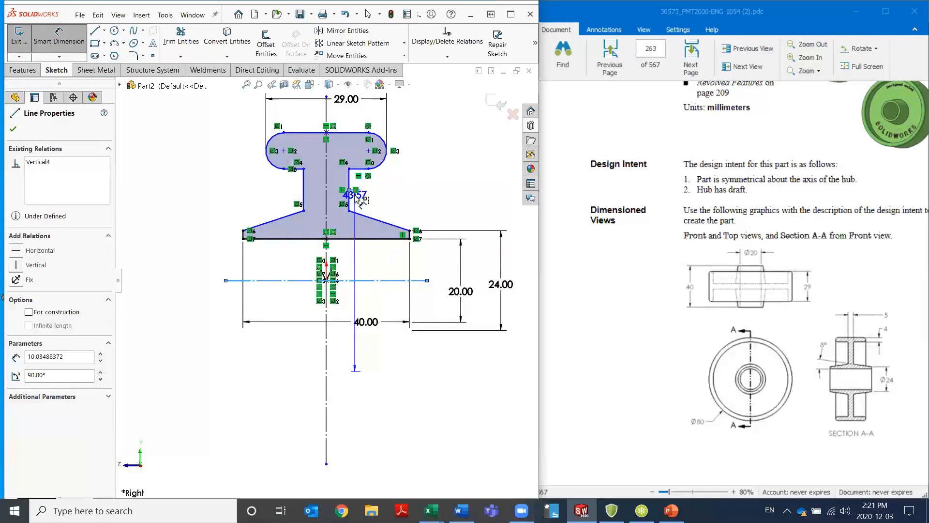
{"action": "key", "text": "Escape"}
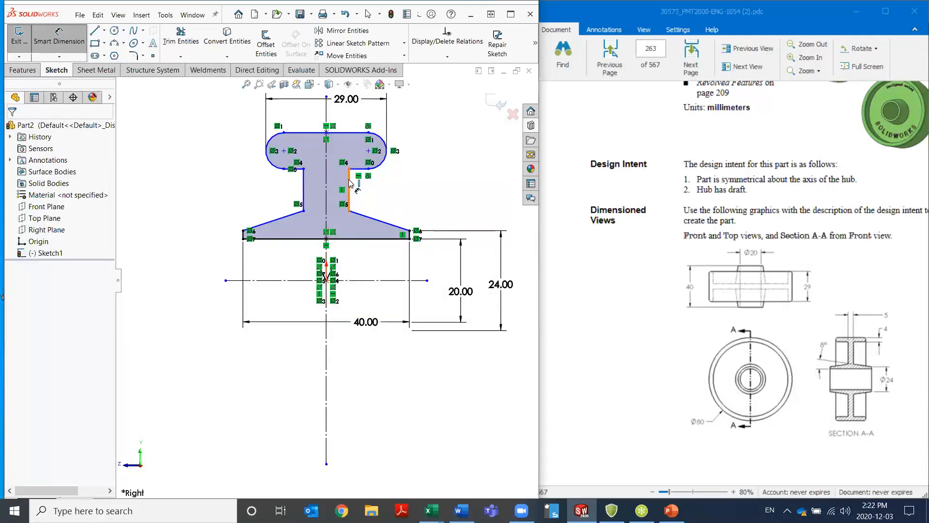
{"action": "left_click_drag", "start_coordinate": [349, 183], "coordinate": [306, 182]}
{"action": "left_click", "coordinate": [305, 179]}
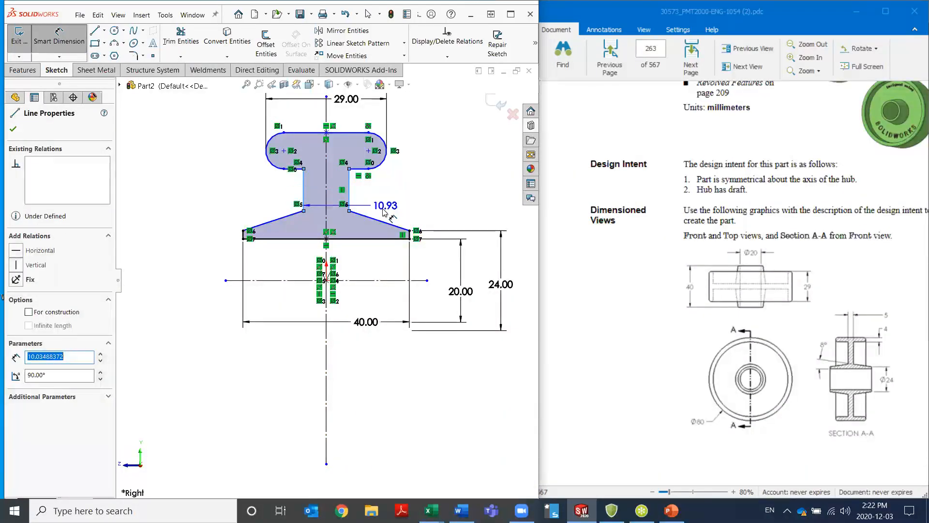
{"action": "key", "text": "z"}
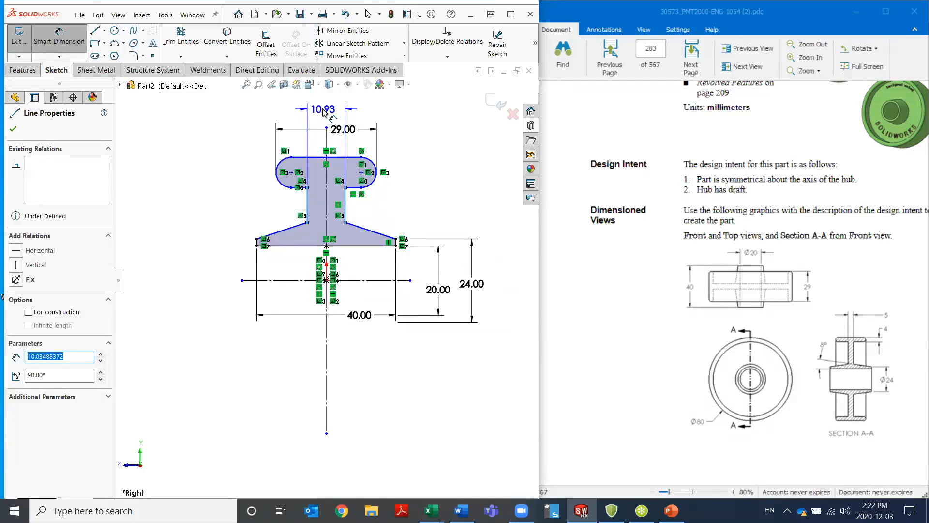
{"action": "left_click", "coordinate": [323, 110]}
{"action": "type", "text": "5"}
{"action": "key", "text": "Return"}
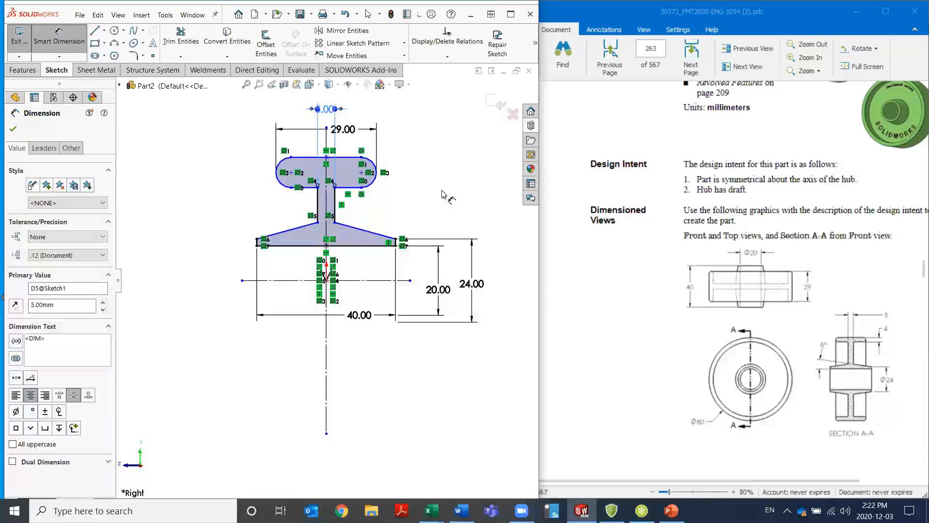
Dimension the rim thickness between its upper and lower horizontal lines as 4 mm
{"action": "left_click", "coordinate": [355, 156]}
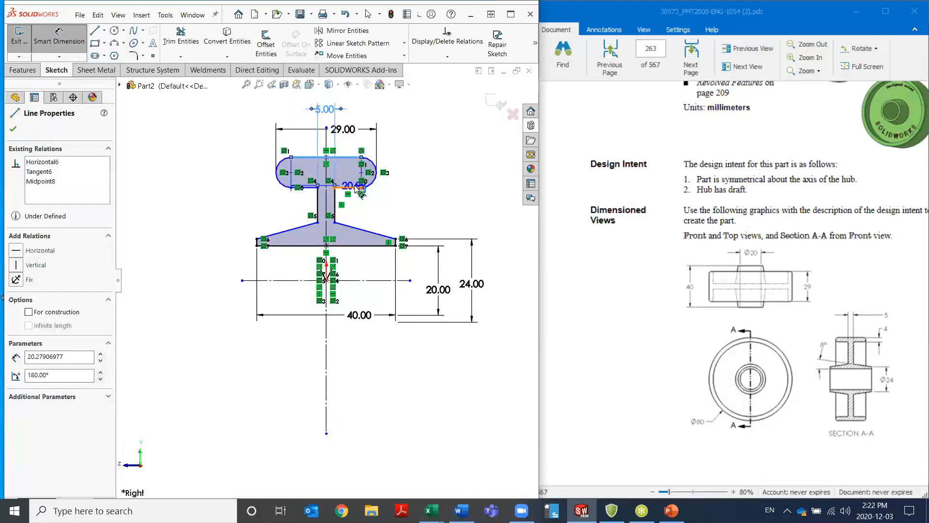
{"action": "left_click", "coordinate": [358, 187]}
{"action": "left_click", "coordinate": [416, 177]}
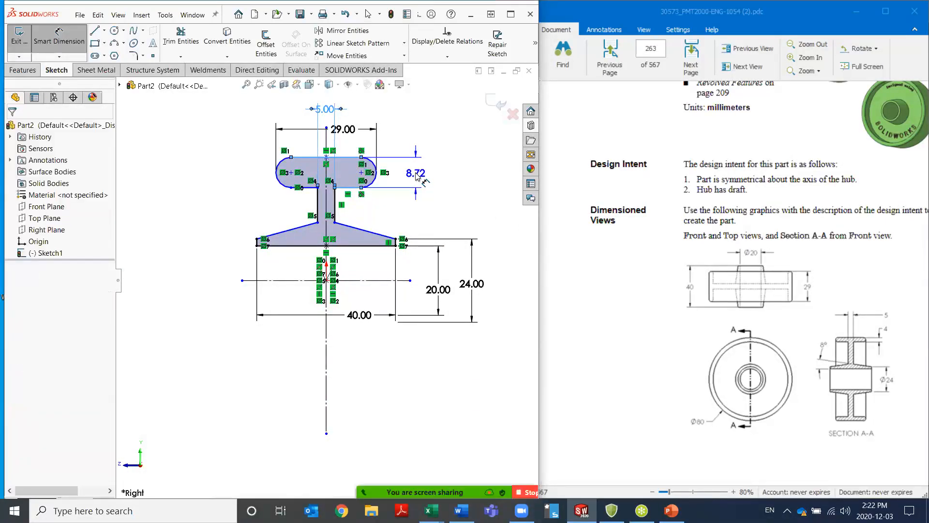
{"action": "type", "text": "4"}
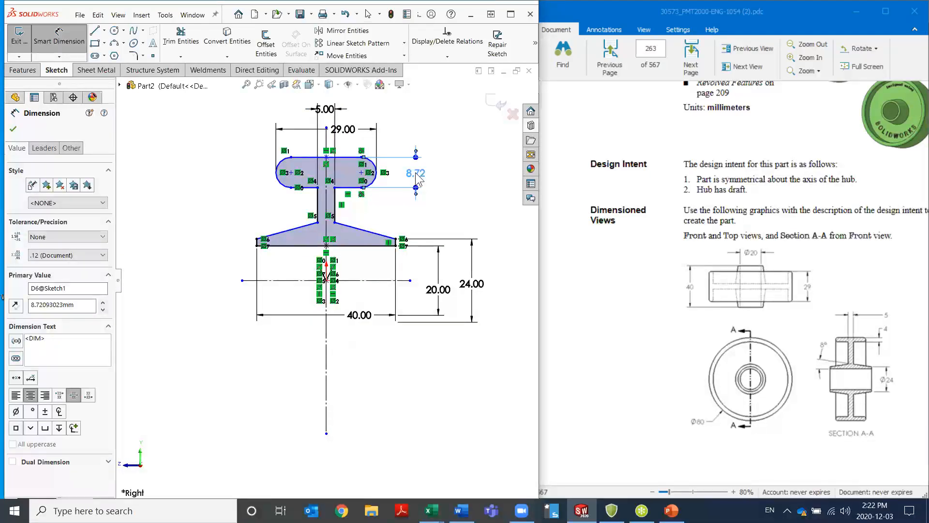
{"action": "key", "text": "Return"}
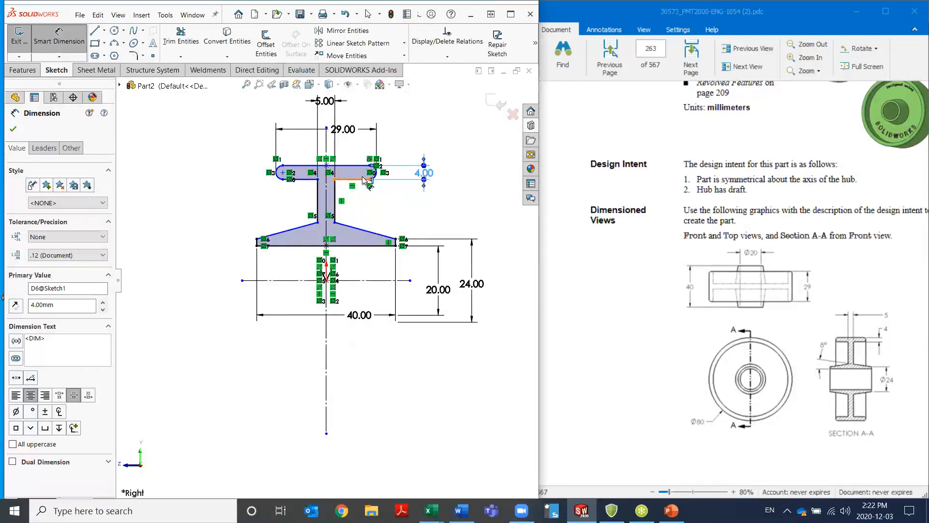
{"action": "scroll", "coordinate": [384, 191], "scroll_direction": "down", "scroll_amount": 2}
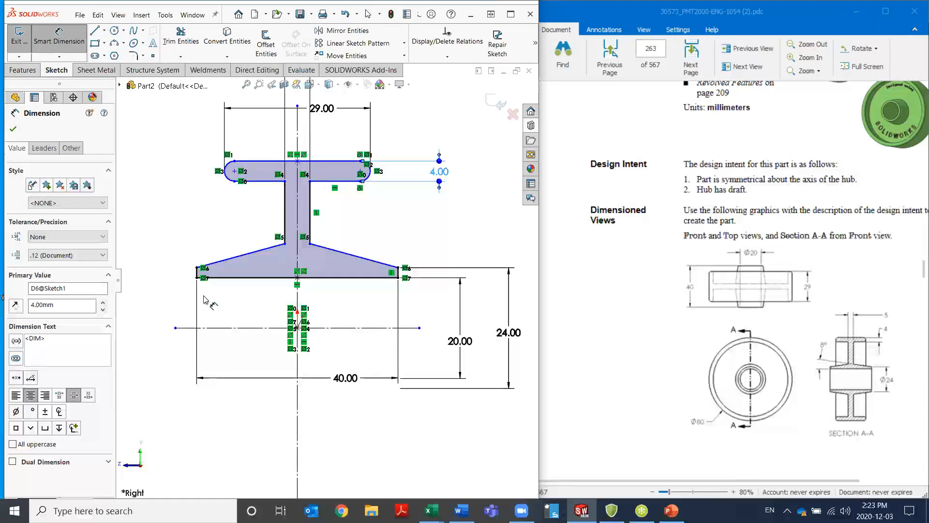
Add an 8° angle dimension between the hub's right sloped line and its bottom line, placing it to the left of the profile
{"action": "left_click", "coordinate": [353, 256]}
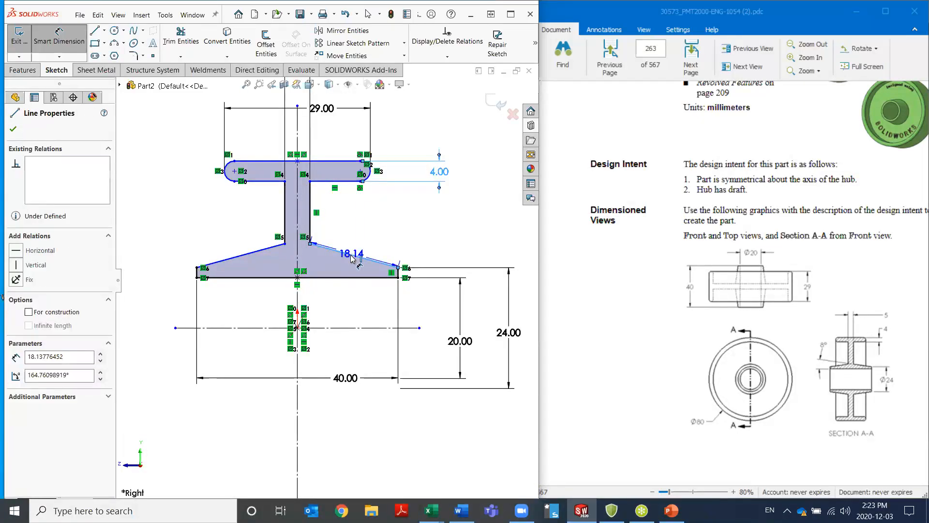
{"action": "left_click", "coordinate": [321, 278]}
{"action": "left_click", "coordinate": [159, 230]}
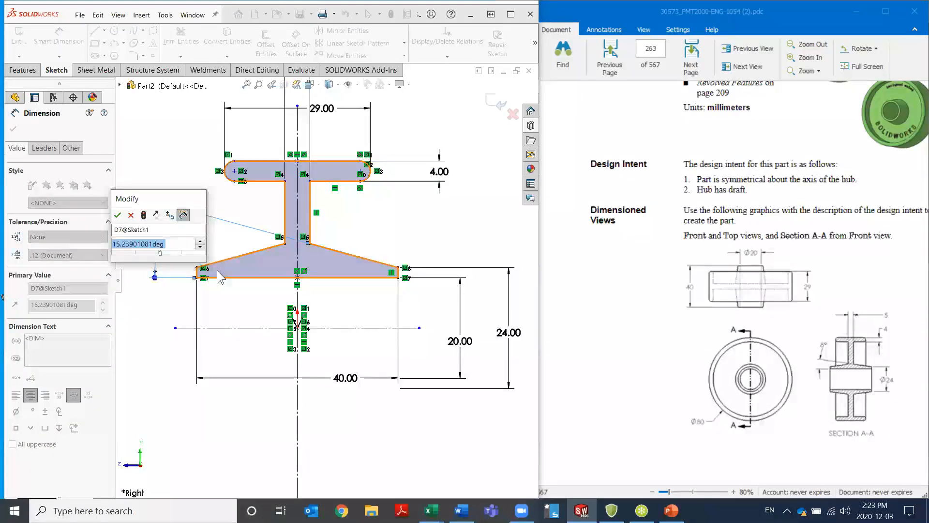
{"action": "type", "text": "8"}
{"action": "key", "text": "Return"}
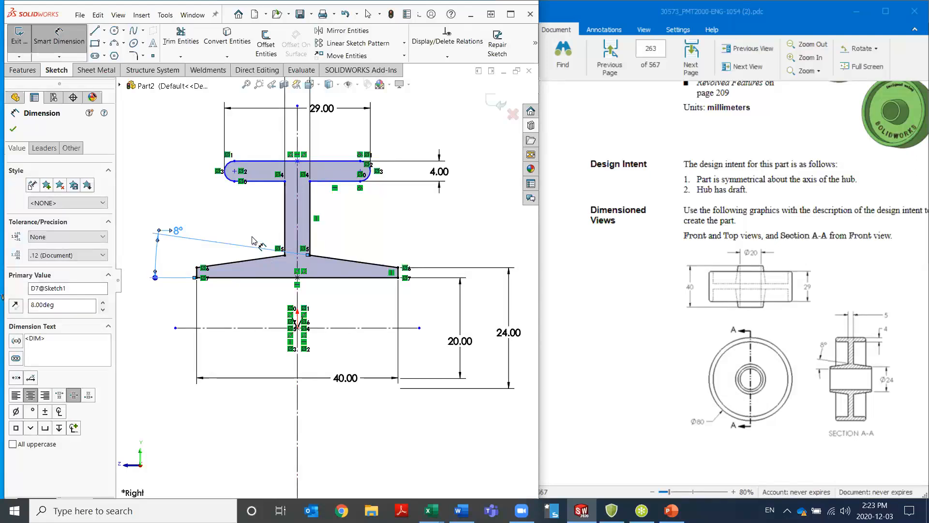
{"action": "key", "text": "Escape"}
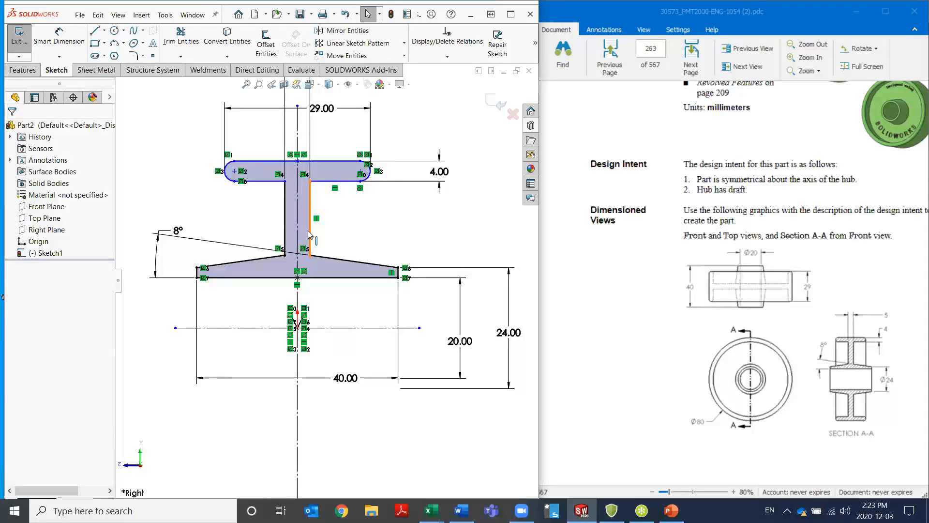
Move the rim's upper line outward and add an 80 mm diametric dimension from it to the horizontal centerline
{"action": "mouse_move", "coordinate": [280, 161]}
{"action": "left_mouse_down"}
{"action": "mouse_move", "coordinate": [275, 108]}
{"action": "mouse_move", "coordinate": [269, 163]}
{"action": "mouse_move", "coordinate": [274, 108]}
{"action": "mouse_move", "coordinate": [272, 145]}
{"action": "left_mouse_up"}
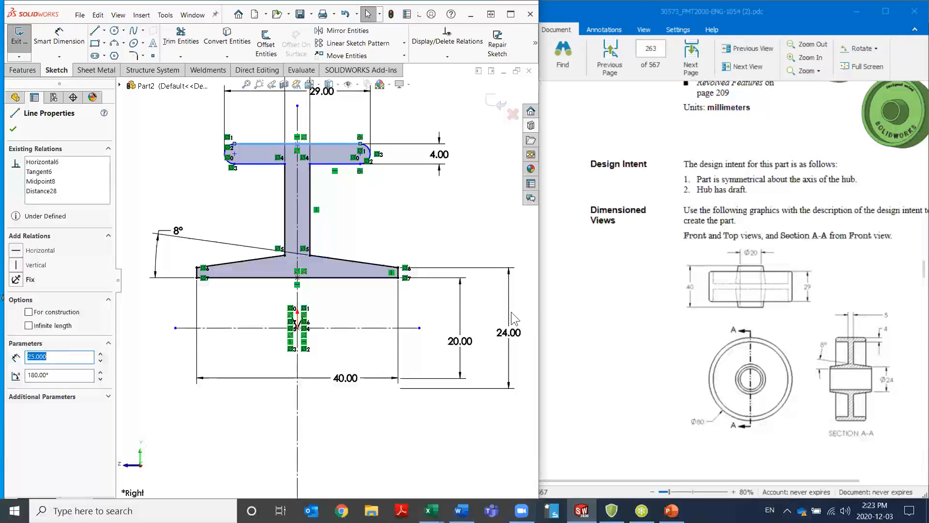
{"action": "left_click", "coordinate": [72, 46]}
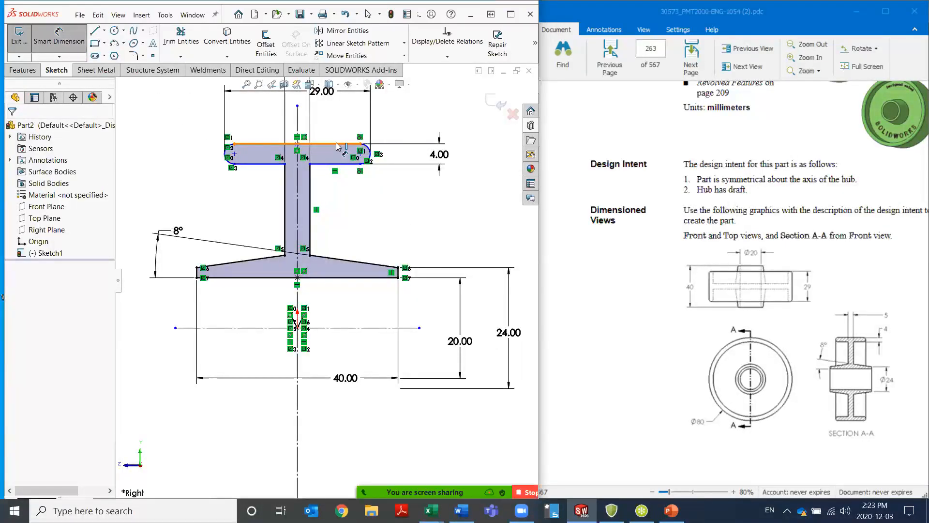
{"action": "left_click", "coordinate": [337, 146]}
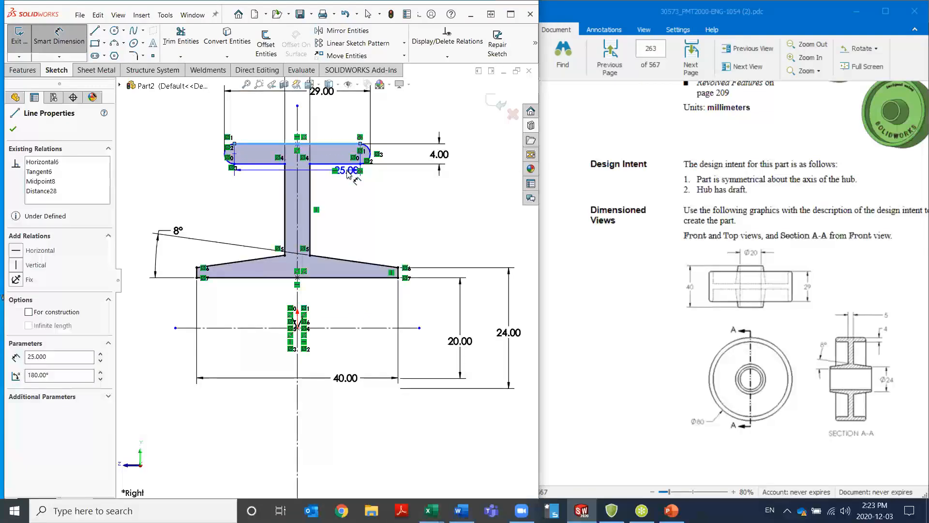
{"action": "left_click", "coordinate": [340, 329]}
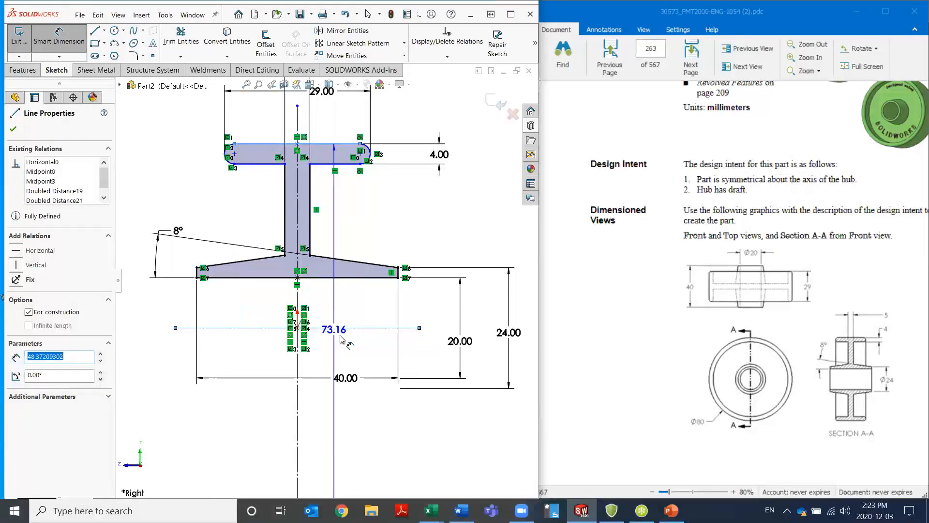
{"action": "left_click", "coordinate": [526, 377]}
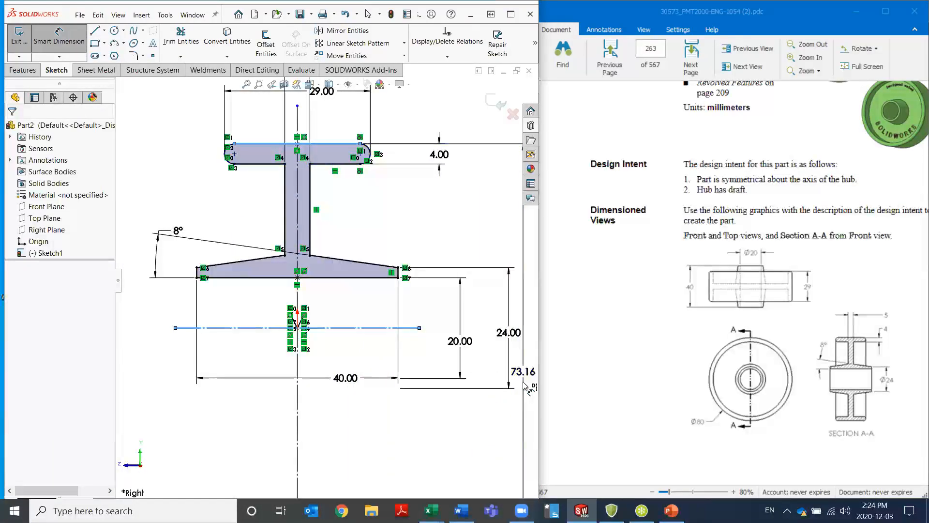
{"action": "type", "text": "80"}
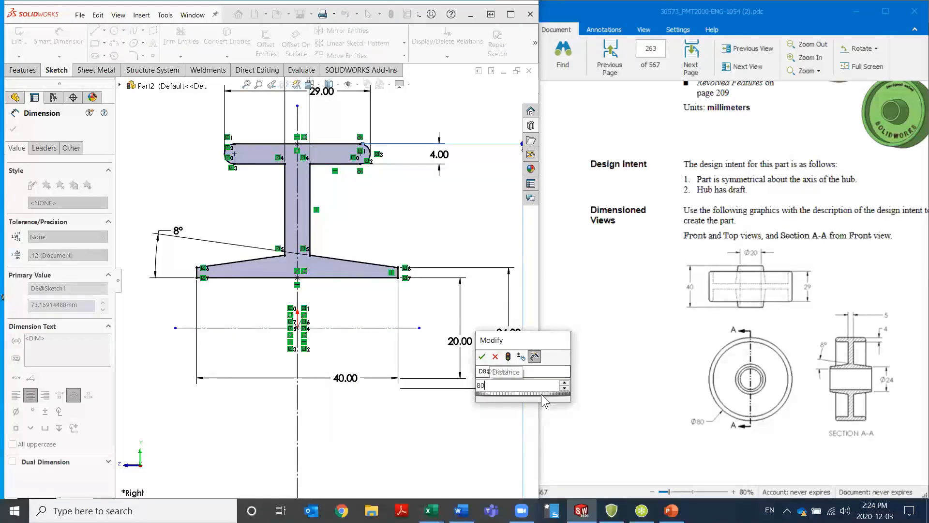
{"action": "key", "text": "Return"}
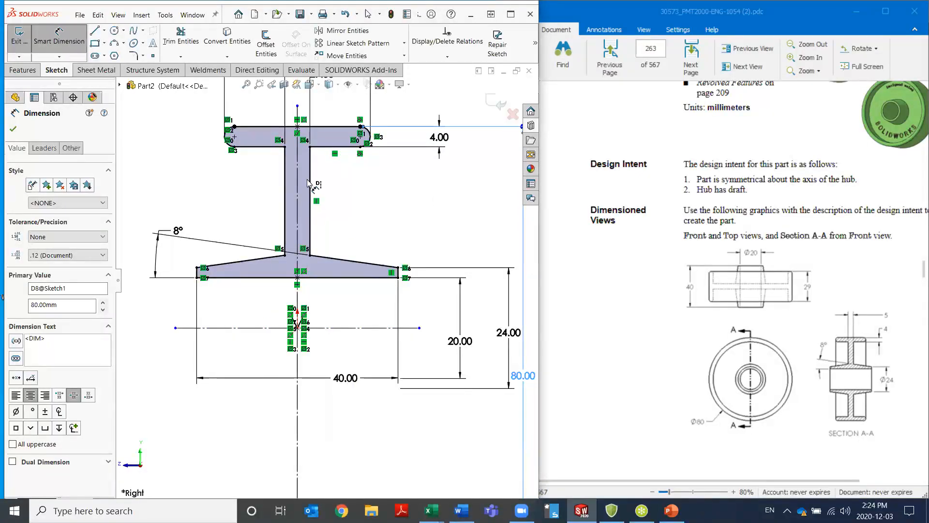
Revolve the wheel profile 360° about the horizontal centerline to create the solid body
{"action": "scroll", "coordinate": [287, 246], "scroll_direction": "up", "scroll_amount": 2}
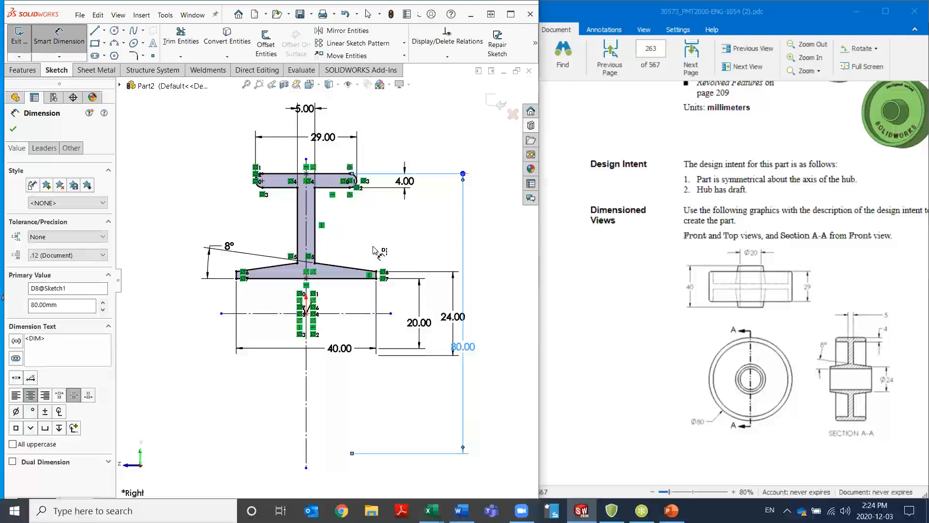
{"action": "left_click", "coordinate": [37, 72]}
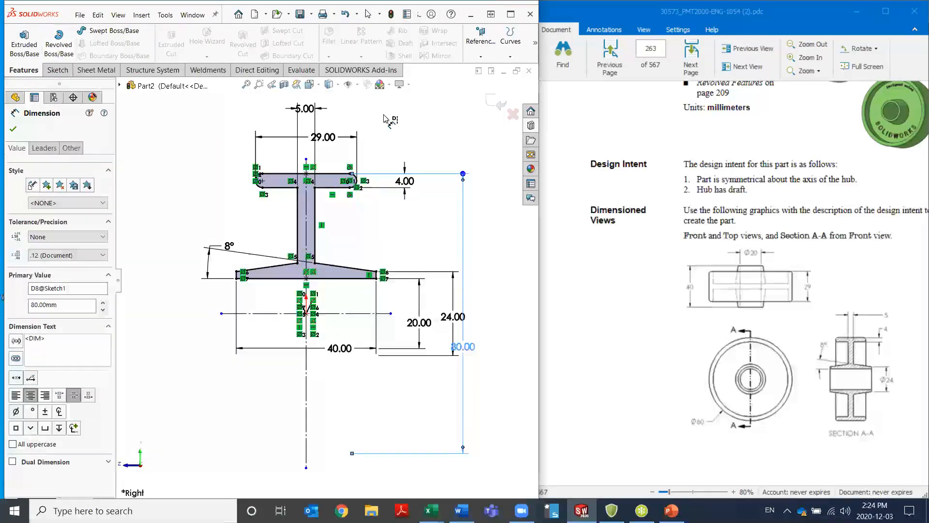
{"action": "left_click", "coordinate": [57, 48]}
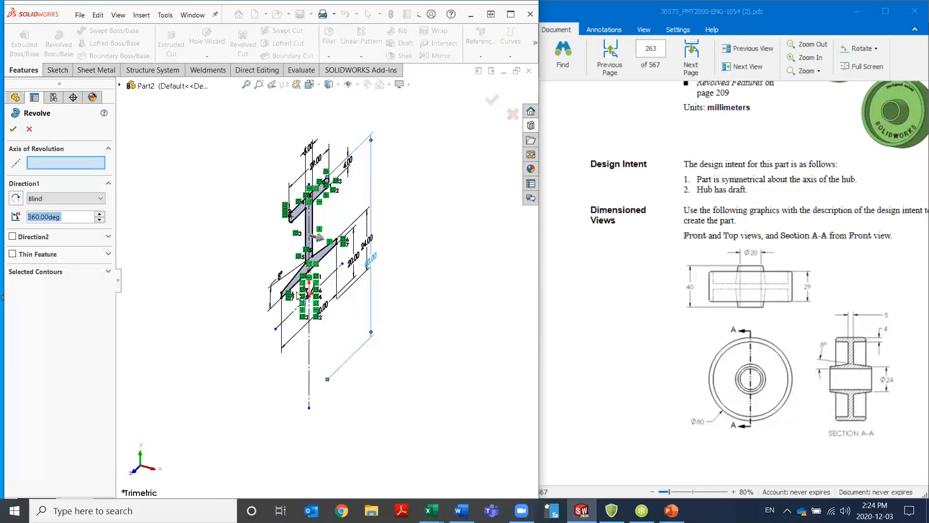
{"action": "left_click", "coordinate": [330, 275]}
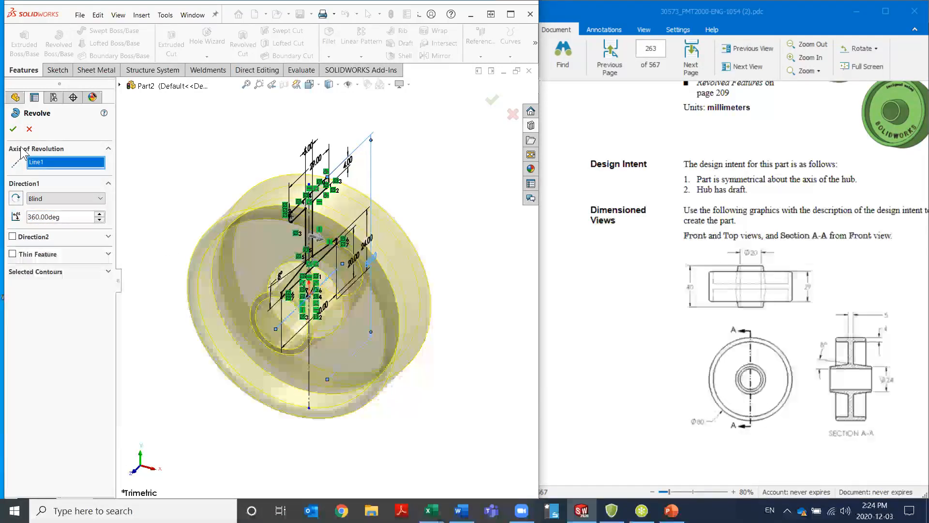
{"action": "left_click", "coordinate": [13, 129]}
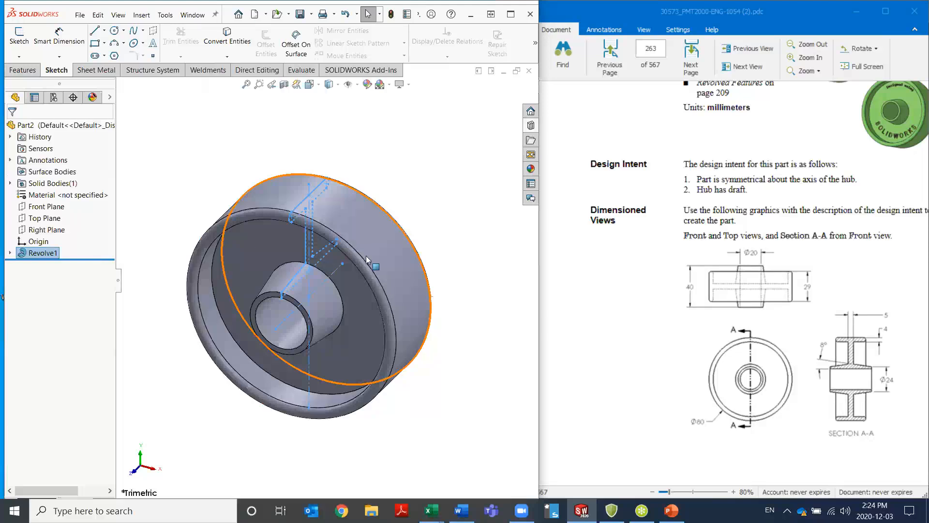
{"action": "left_click", "coordinate": [416, 195]}
{"action": "middle_click_drag", "start_coordinate": [400, 368], "coordinate": [445, 242]}
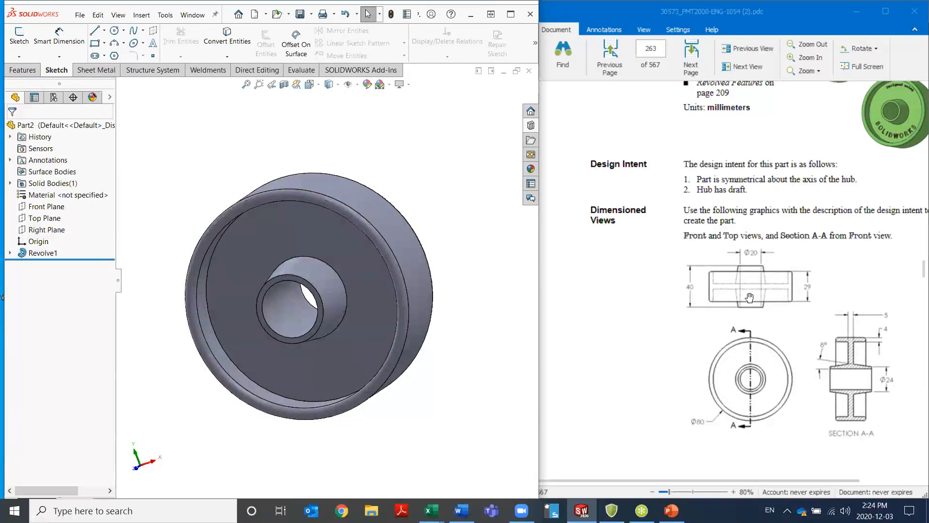
Examine the optional text-in-a-sketch instructions and the reference figure on page 264 of the exercise document
{"action": "scroll", "coordinate": [748, 297], "scroll_direction": "down", "scroll_amount": 10}
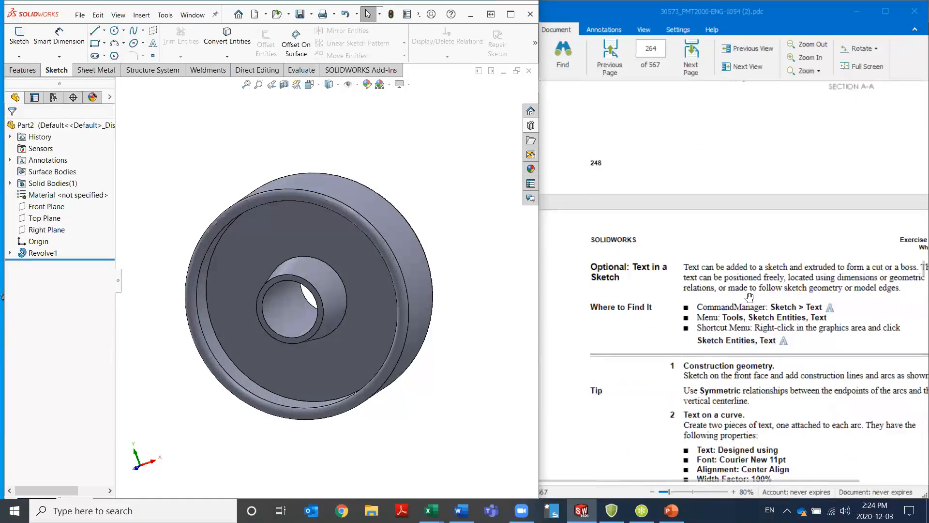
{"action": "scroll", "coordinate": [792, 330], "scroll_direction": "down", "scroll_amount": 3}
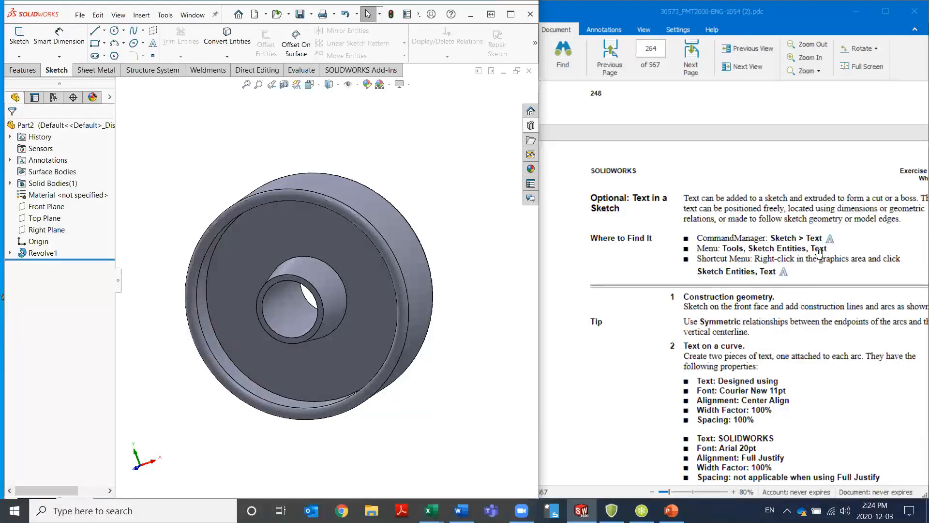
{"action": "scroll", "coordinate": [807, 308], "scroll_direction": "down", "scroll_amount": 3}
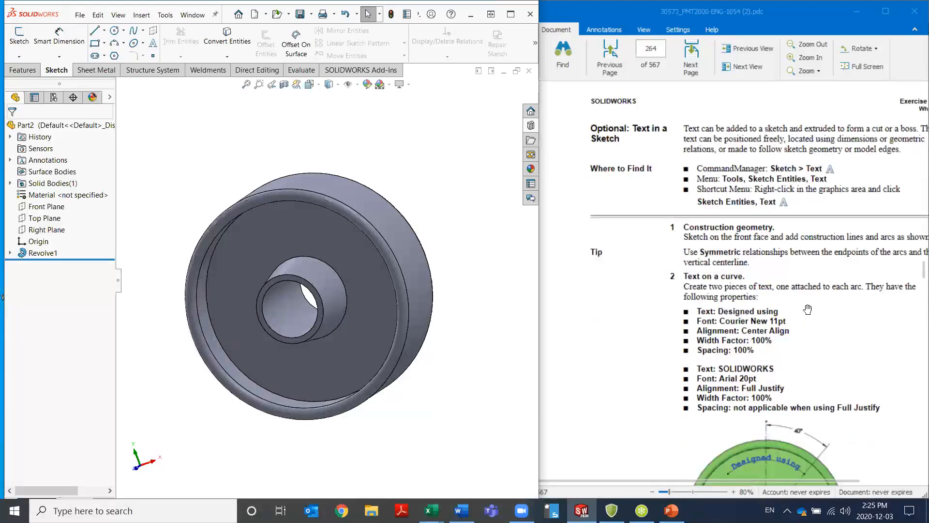
{"action": "scroll", "coordinate": [751, 228], "scroll_direction": "down", "scroll_amount": 3}
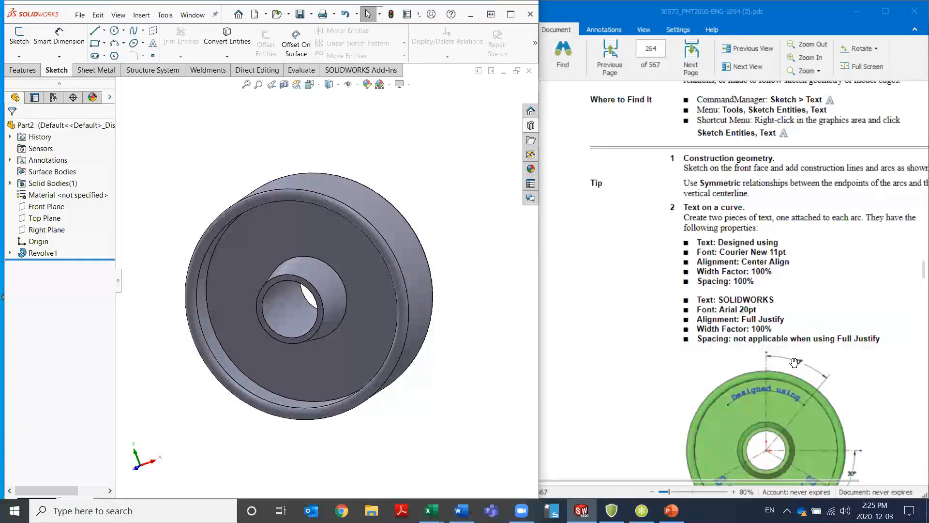
{"action": "scroll", "coordinate": [794, 364], "scroll_direction": "down", "scroll_amount": 3}
{"action": "scroll", "coordinate": [795, 365], "scroll_direction": "down", "scroll_amount": 1}
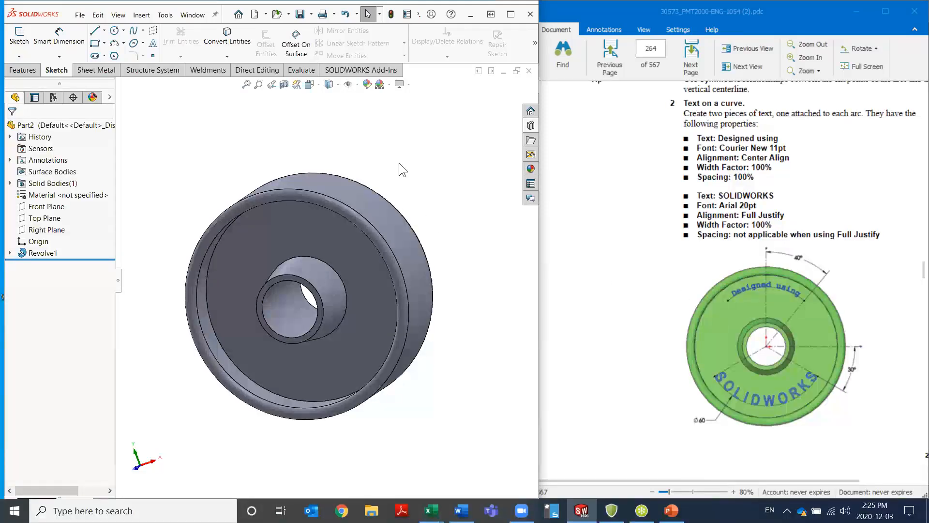
Start a new sketch on the front face of the wheel's web and view it straight on
{"action": "left_click", "coordinate": [292, 236]}
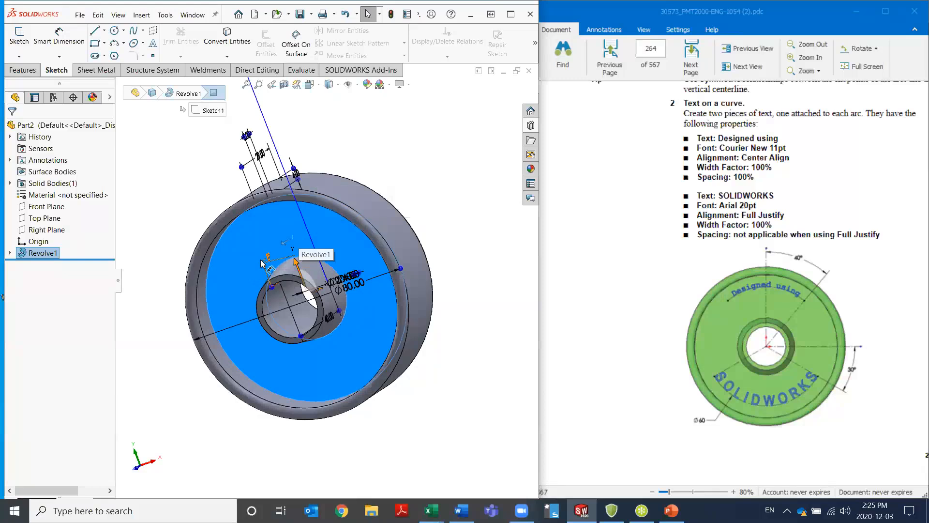
{"action": "left_click", "coordinate": [160, 195]}
{"action": "left_click", "coordinate": [232, 244]}
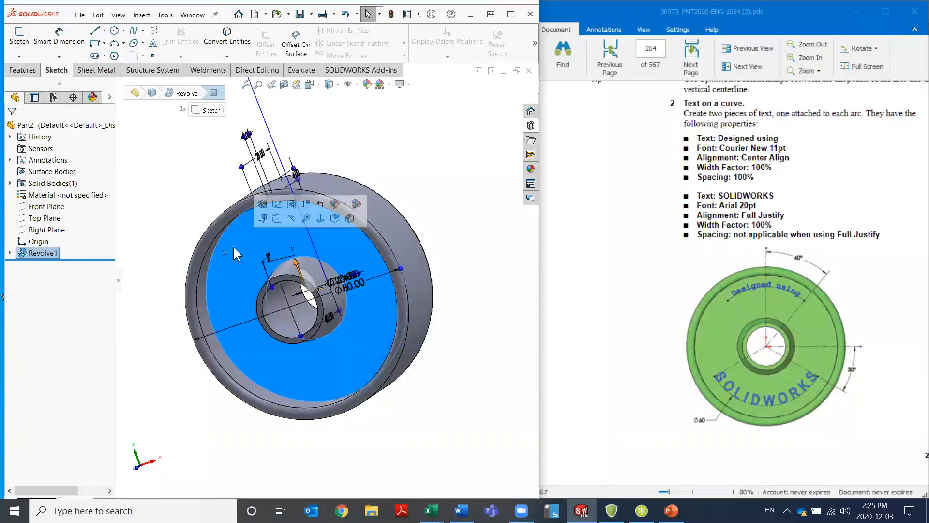
{"action": "left_click", "coordinate": [277, 216]}
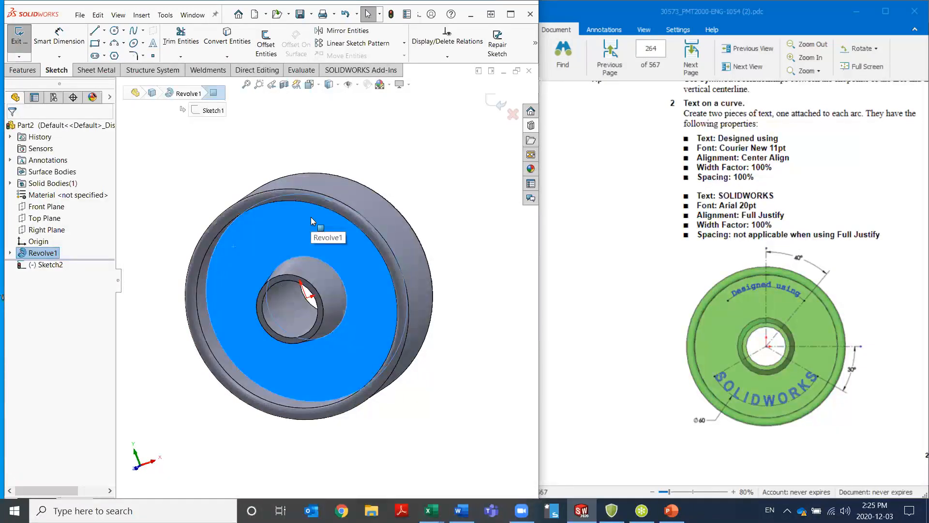
{"action": "key", "text": "ctrl+8"}
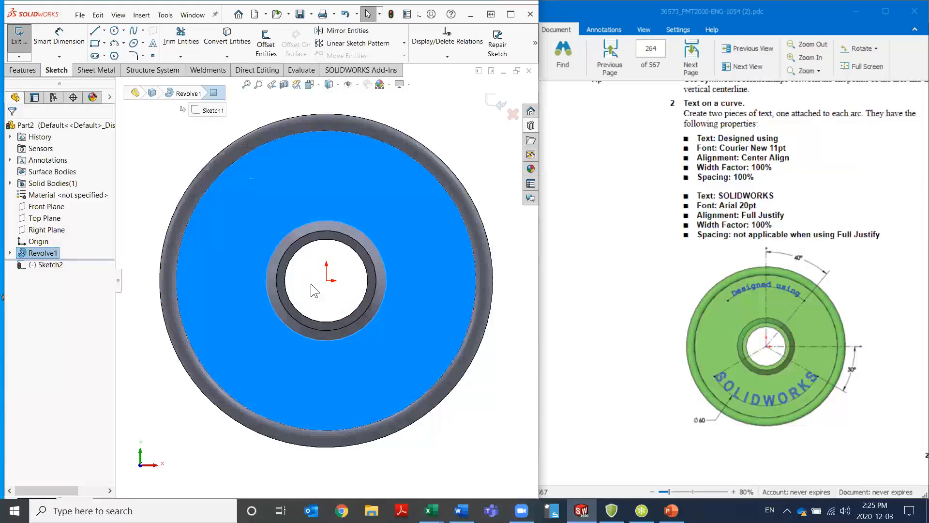
Draw two construction lines from the origin: one vertically upward about 43 mm long and one at 45° about 47 mm long
{"action": "key", "text": "l"}
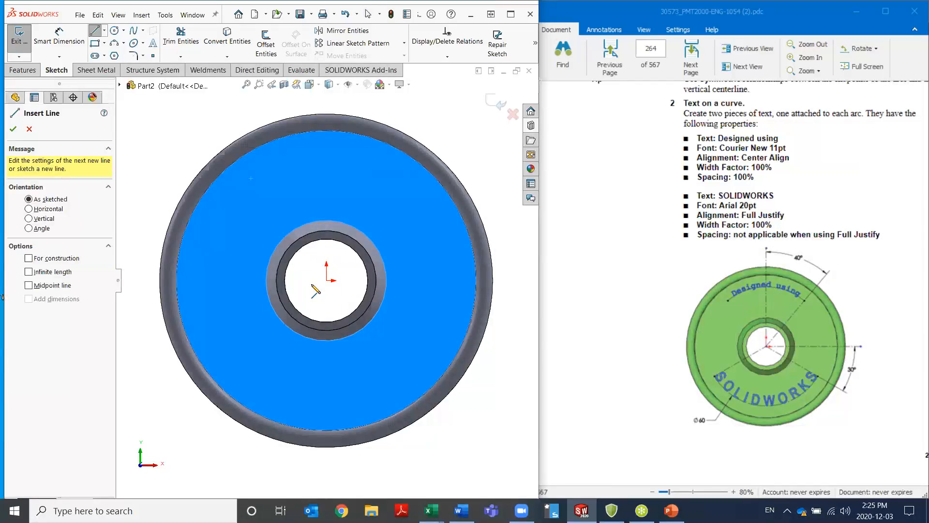
{"action": "left_click", "coordinate": [29, 258]}
{"action": "left_click", "coordinate": [326, 280]}
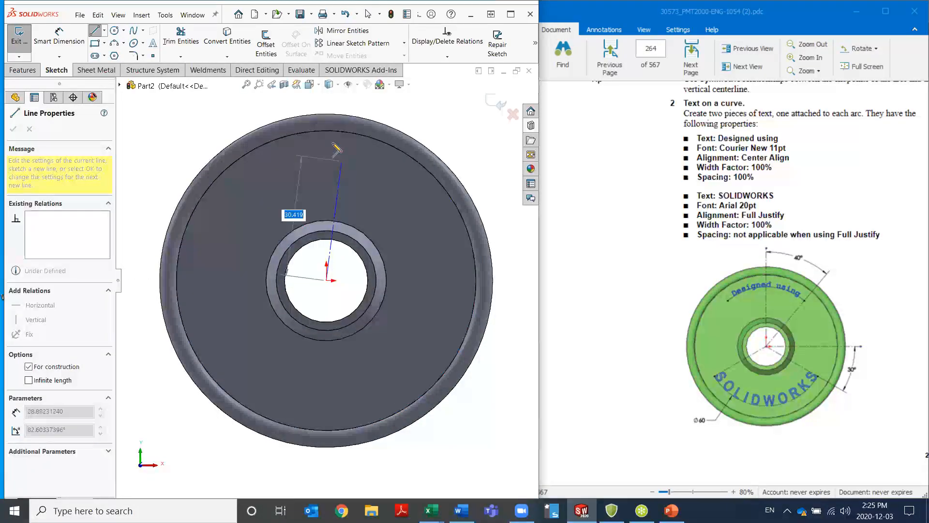
{"action": "left_click", "coordinate": [326, 100]}
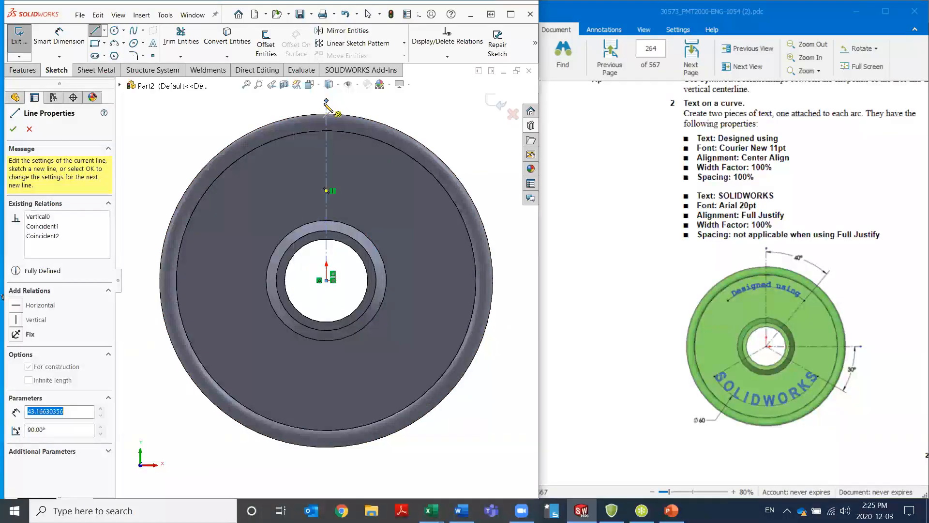
{"action": "left_click", "coordinate": [327, 280]}
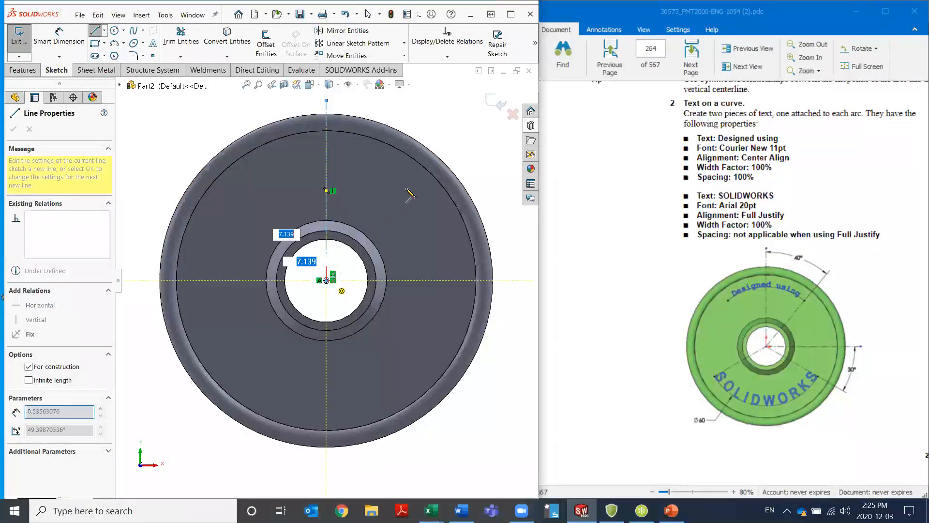
{"action": "left_click", "coordinate": [463, 143]}
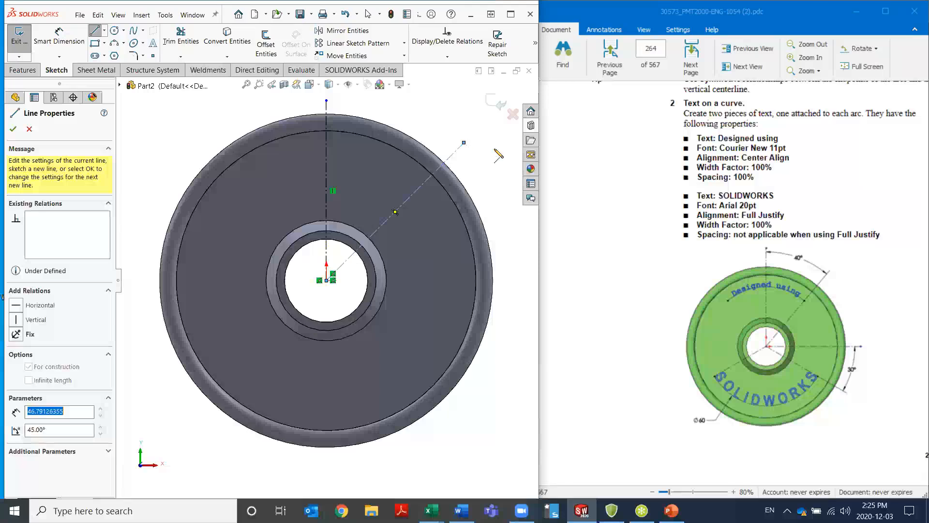
Draw construction lines from the origin: horizontal right about 48 mm, lower right about 52 mm, and lower left about 48 mm
{"action": "left_click", "coordinate": [326, 280]}
{"action": "left_click", "coordinate": [527, 280]}
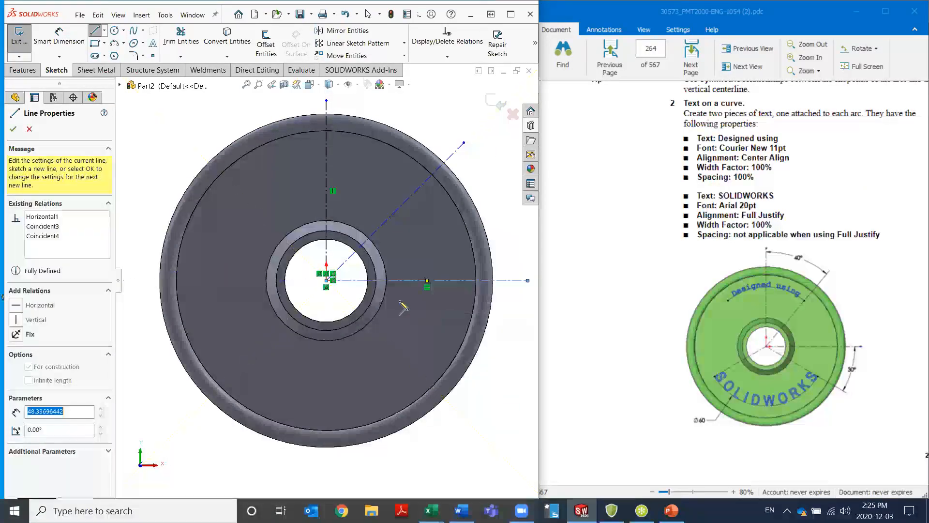
{"action": "left_click", "coordinate": [326, 280]}
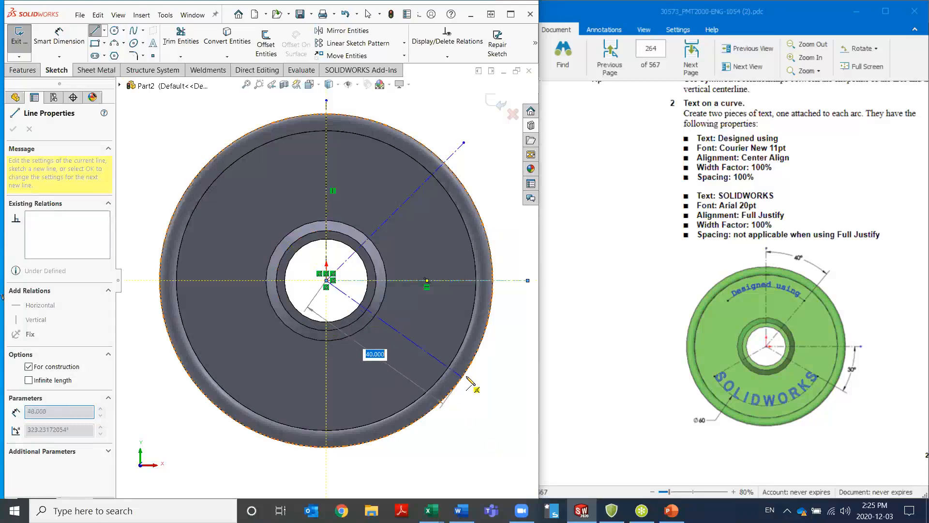
{"action": "left_click", "coordinate": [512, 390]}
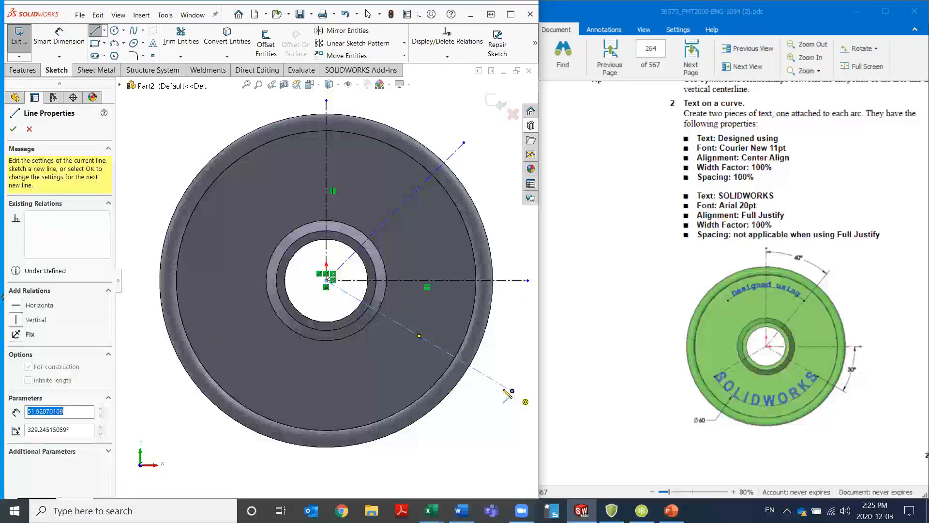
{"action": "left_click", "coordinate": [326, 280]}
{"action": "left_click", "coordinate": [172, 406]}
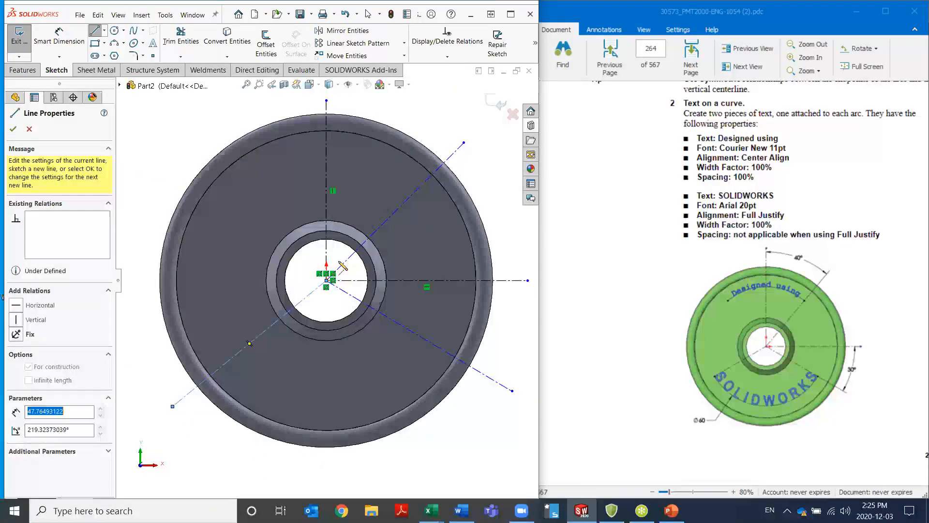
Draw a 60 mm diameter circle centred on the origin and convert it to construction geometry
{"action": "key", "text": "Escape"}
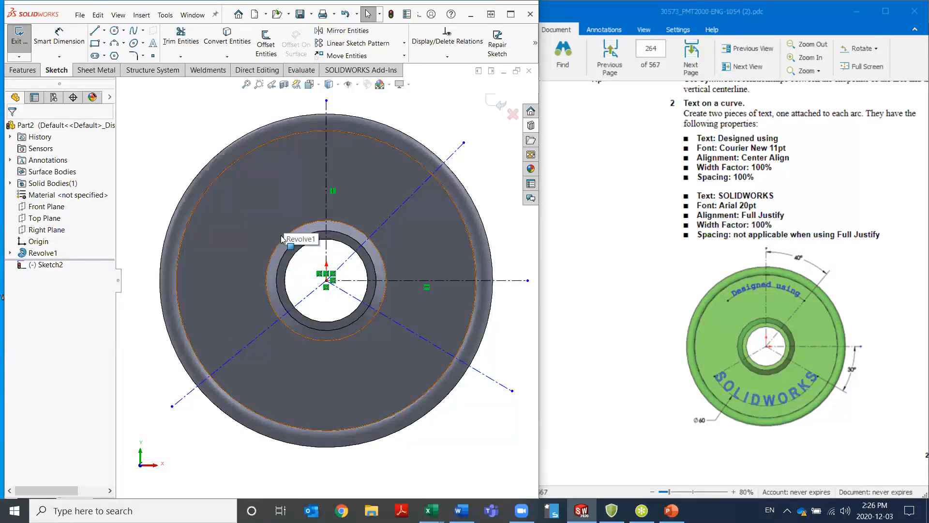
{"action": "key", "text": "s"}
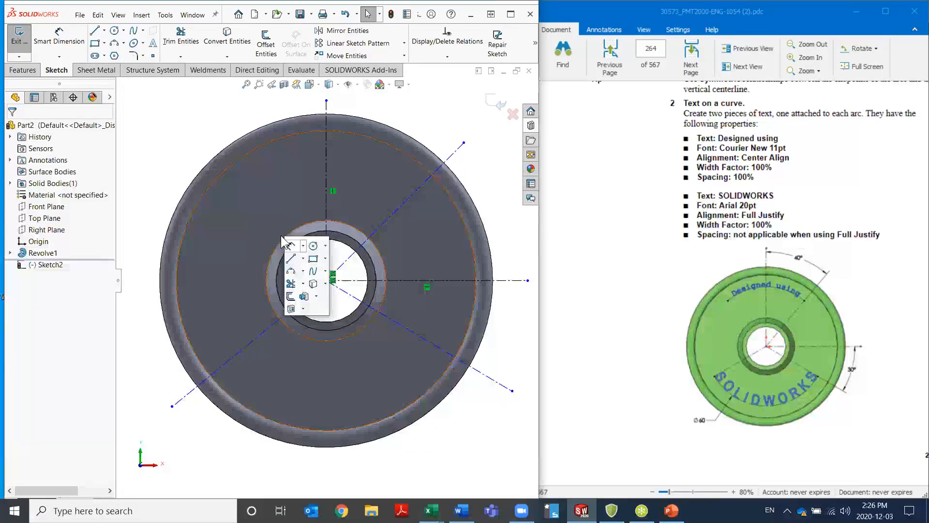
{"action": "left_click", "coordinate": [313, 245]}
{"action": "left_click", "coordinate": [326, 279]}
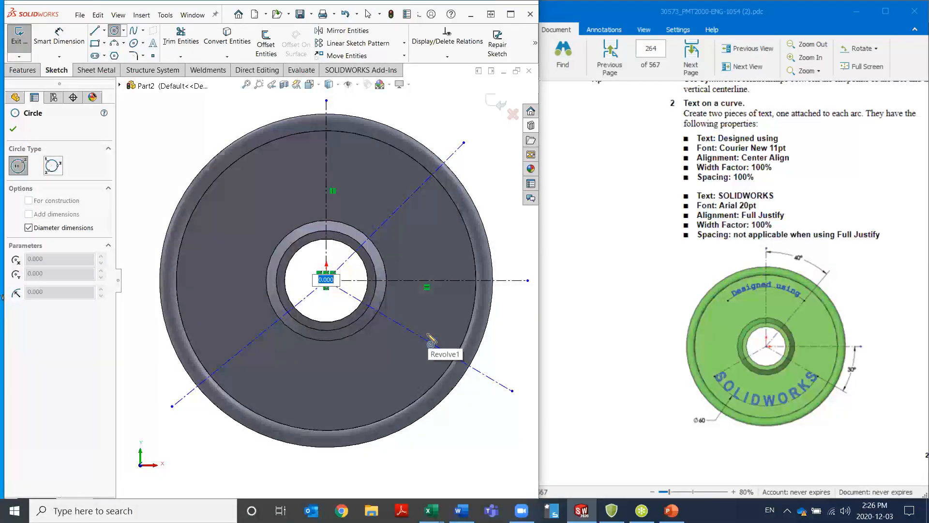
{"action": "type", "text": "60"}
{"action": "key", "text": "Return"}
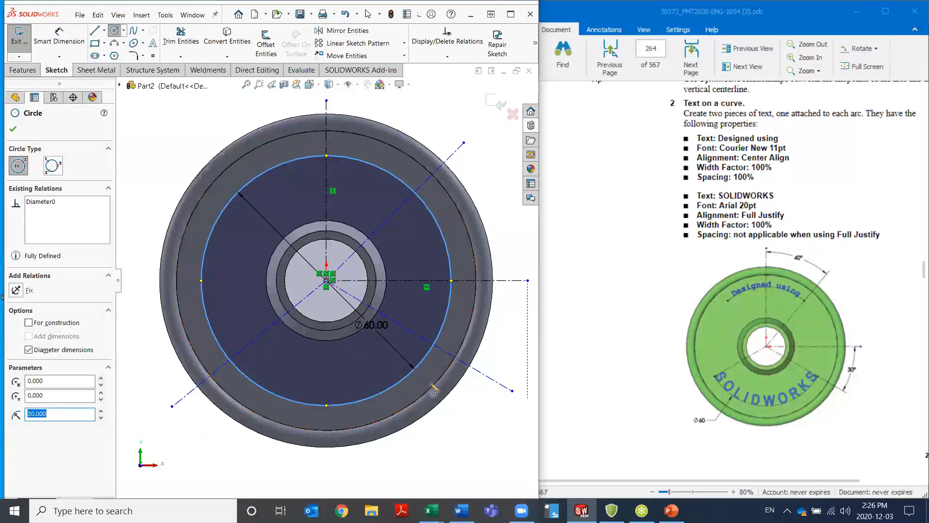
{"action": "left_click", "coordinate": [29, 322]}
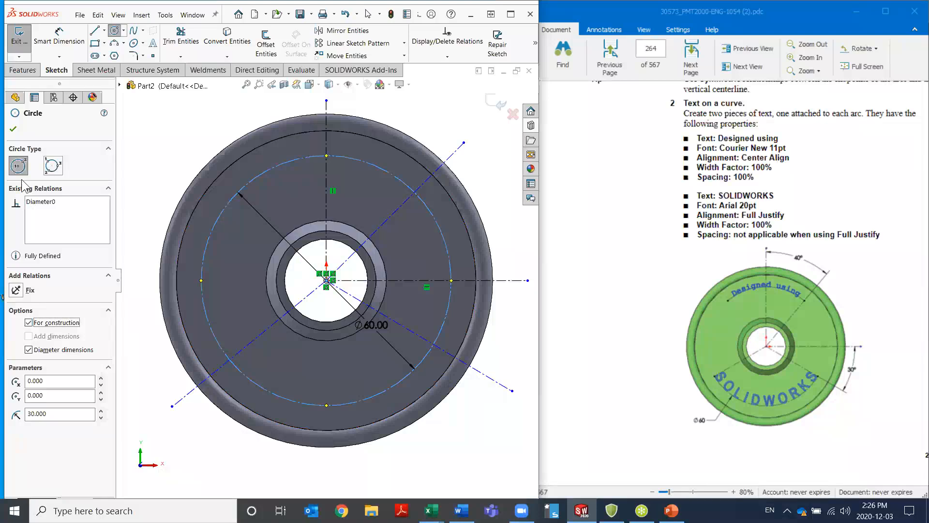
{"action": "left_click", "coordinate": [13, 128]}
{"action": "key", "text": "Escape"}
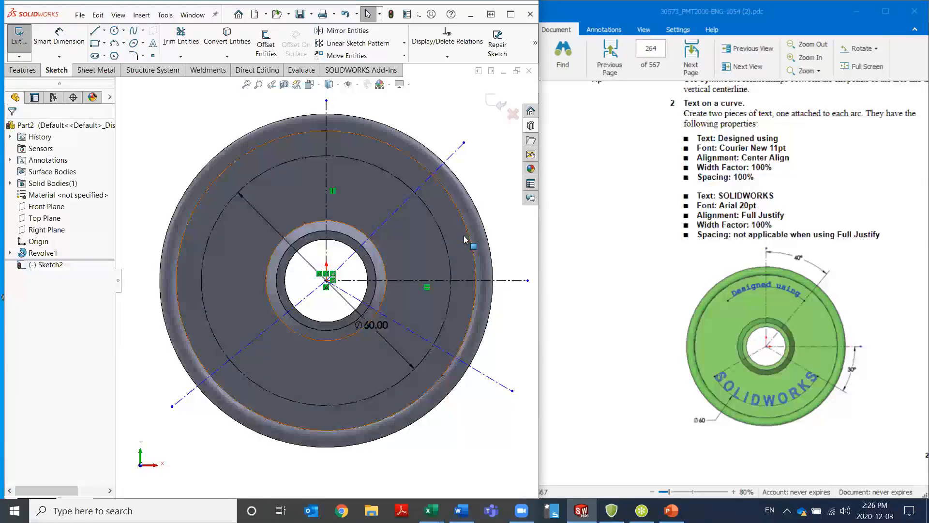
Trim the construction circle to an upper arc from the vertical to the 45° line and a lower arc between the two lower lines
{"action": "key", "text": "s"}
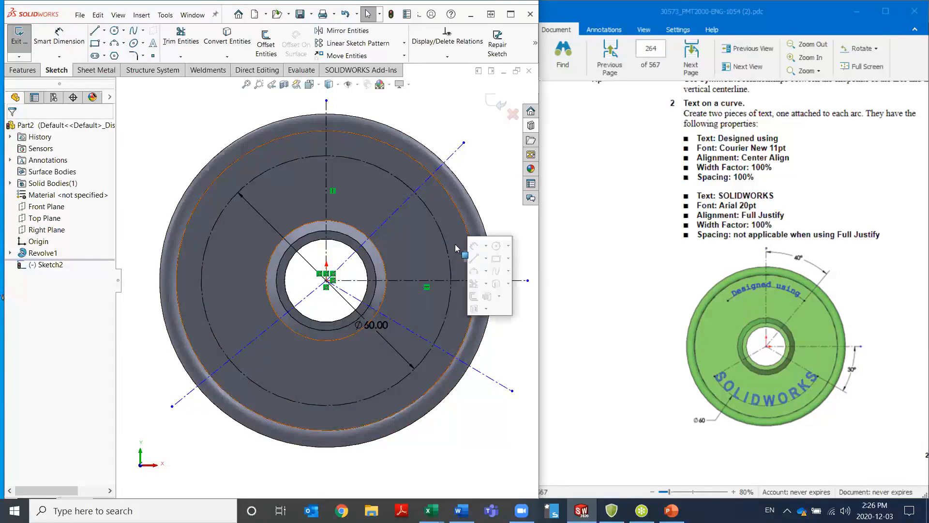
{"action": "left_click", "coordinate": [473, 283]}
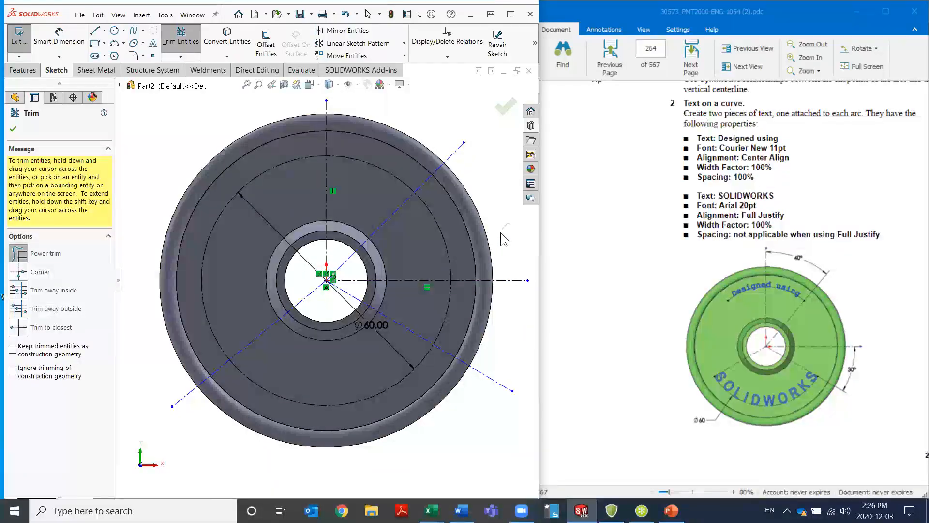
{"action": "mouse_move", "coordinate": [500, 226]}
{"action": "left_mouse_down"}
{"action": "mouse_move", "coordinate": [495, 196]}
{"action": "mouse_move", "coordinate": [499, 236]}
{"action": "mouse_move", "coordinate": [512, 222]}
{"action": "mouse_move", "coordinate": [430, 258]}
{"action": "left_mouse_up"}
{"action": "mouse_move", "coordinate": [506, 328]}
{"action": "left_mouse_down"}
{"action": "mouse_move", "coordinate": [419, 301]}
{"action": "mouse_move", "coordinate": [501, 341]}
{"action": "mouse_move", "coordinate": [424, 304]}
{"action": "left_mouse_up"}
{"action": "mouse_move", "coordinate": [197, 300]}
{"action": "left_mouse_down"}
{"action": "mouse_move", "coordinate": [182, 306]}
{"action": "mouse_move", "coordinate": [209, 301]}
{"action": "left_mouse_up"}
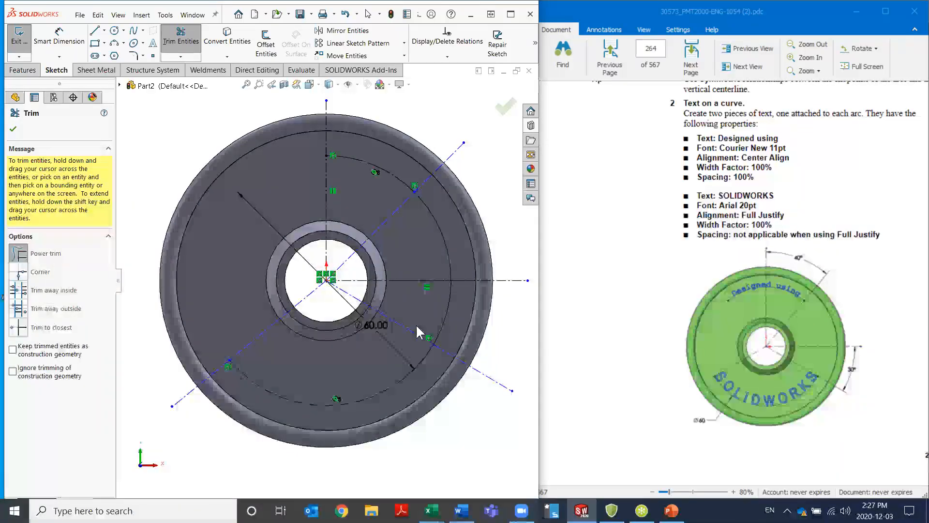
{"action": "key", "text": "Escape"}
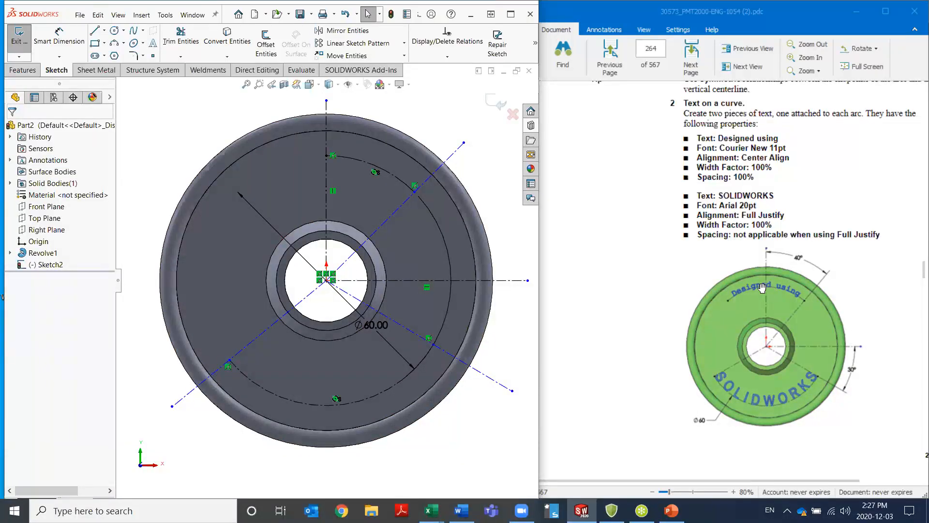
Delete the coincident relation tying the upper arc to the vertical centerline and extend that arc end about 14 mm left of the centerline
{"action": "left_click", "coordinate": [333, 155]}
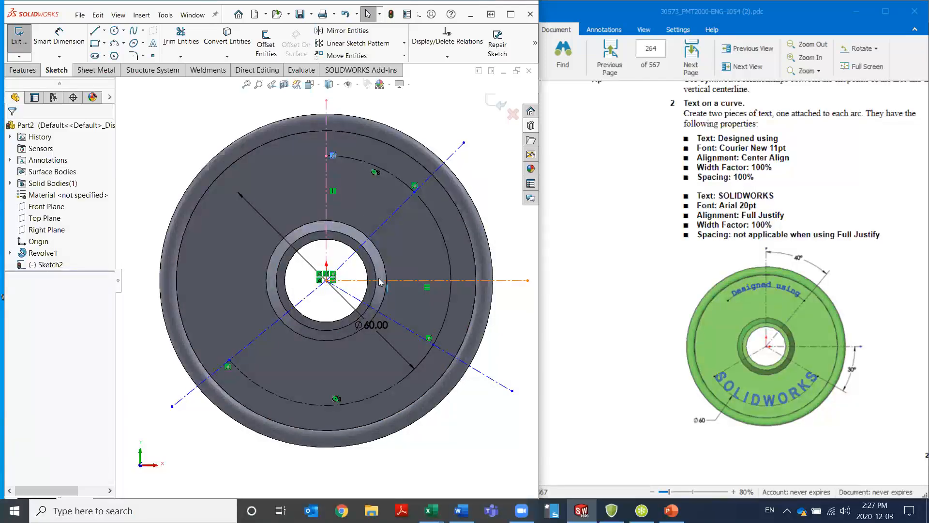
{"action": "key", "text": "Delete"}
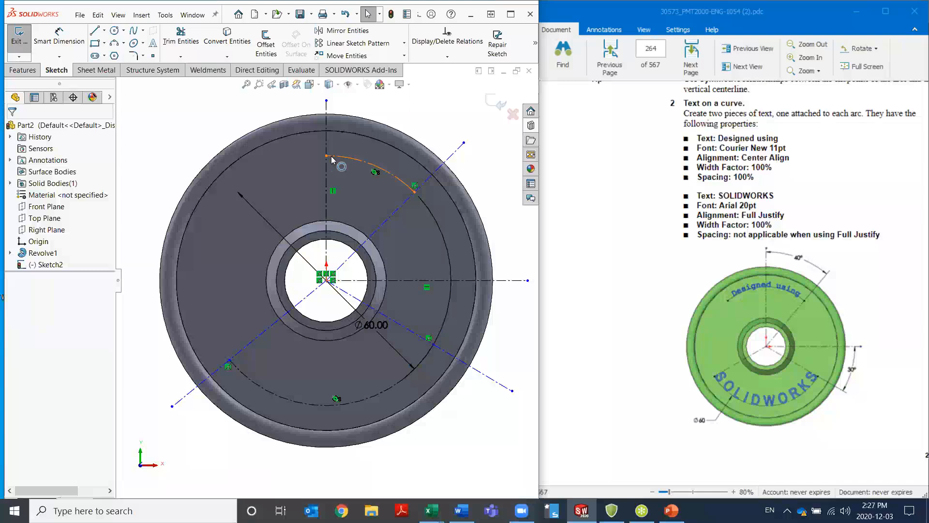
{"action": "left_click_drag", "start_coordinate": [327, 156], "coordinate": [268, 170]}
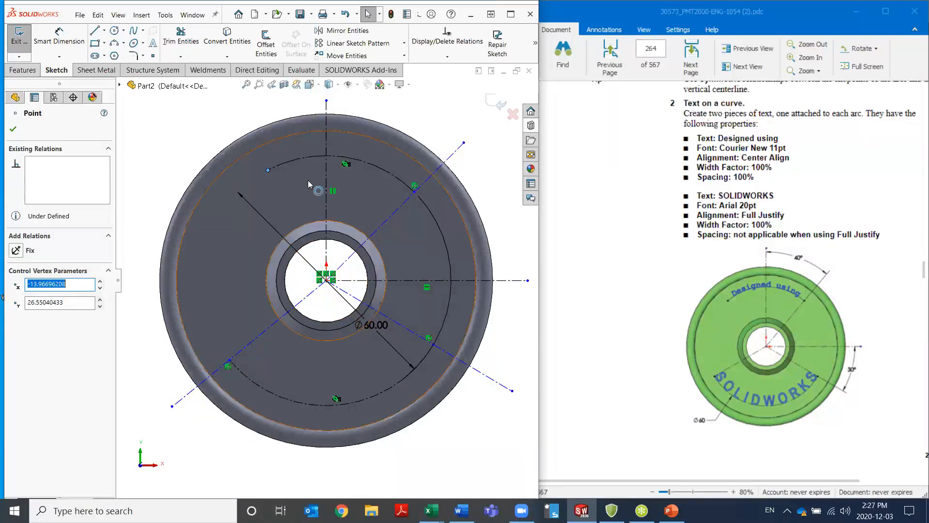
Add a horizontal relation between the two endpoints of the upper arc and another between the two endpoints of the lower arc
{"action": "left_click", "coordinate": [267, 170]}
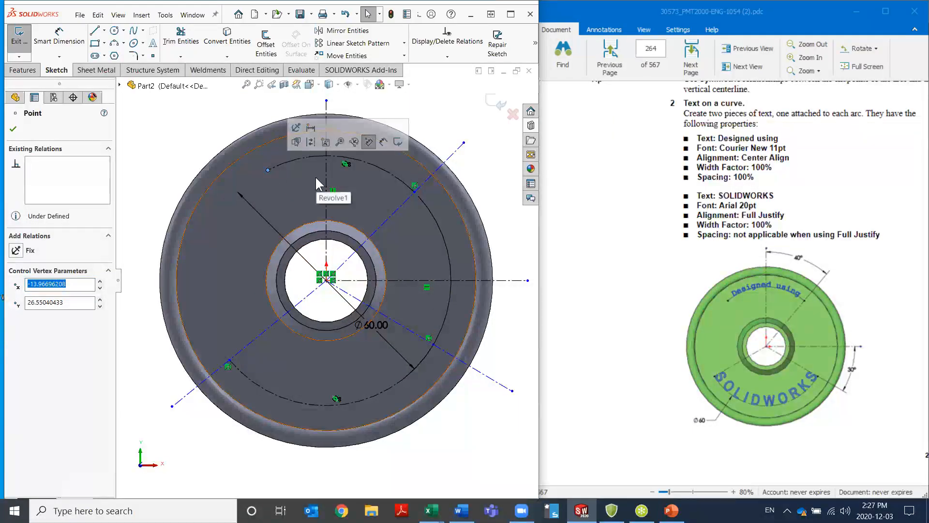
{"action": "left_click", "coordinate": [415, 192], "text": "ctrl"}
{"action": "left_click", "coordinate": [443, 152]}
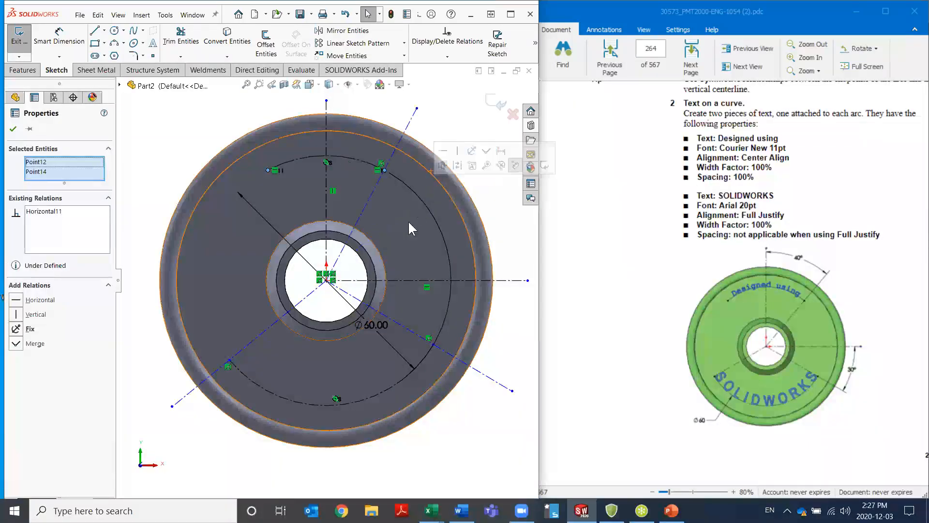
{"action": "left_click", "coordinate": [432, 345]}
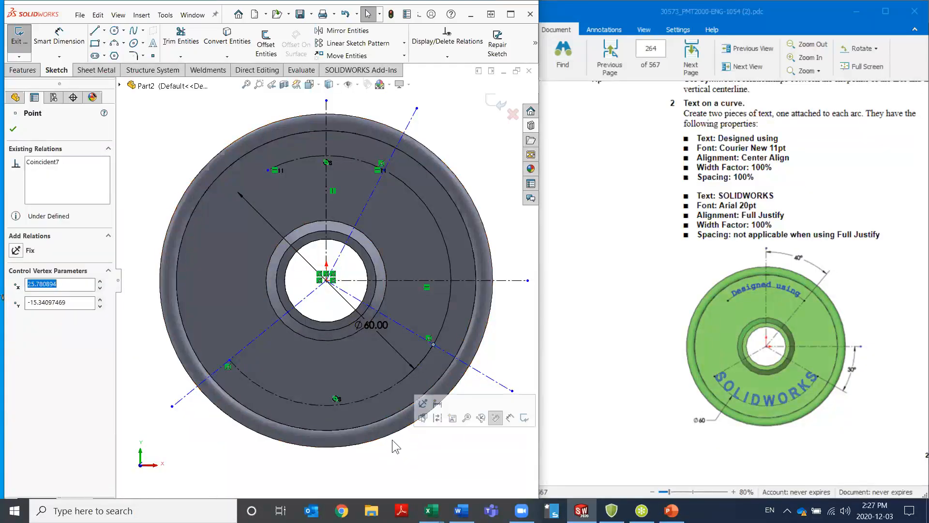
{"action": "left_click", "coordinate": [229, 361]}
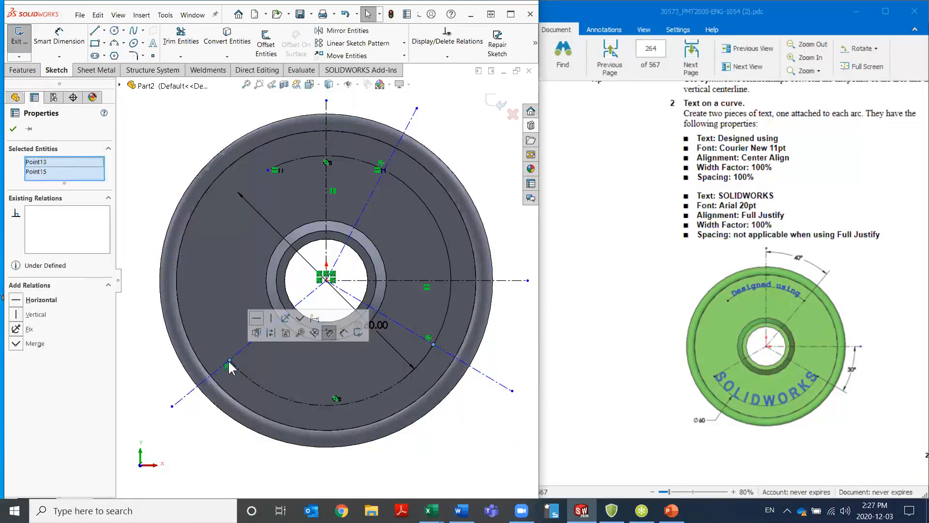
{"action": "left_click", "coordinate": [257, 318]}
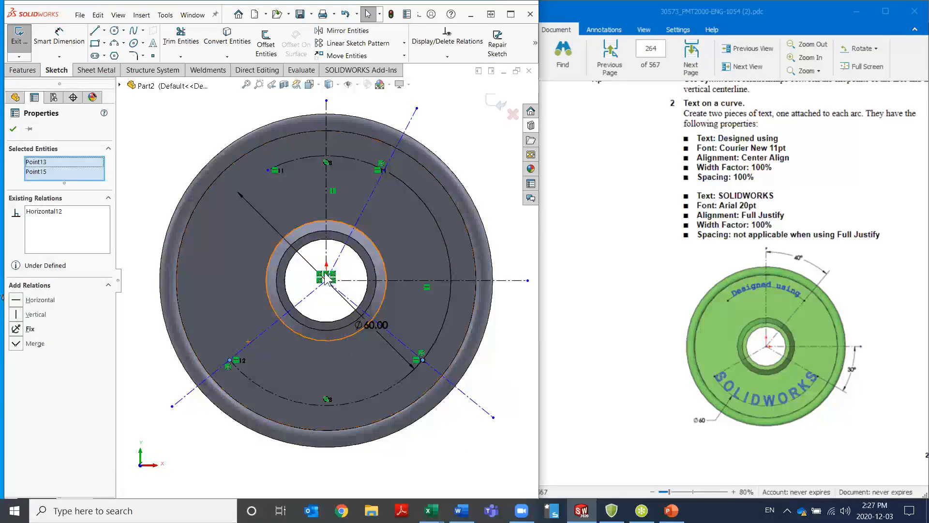
Dimension the angle between the vertical centerline and the upper right construction line as 40°
{"action": "left_click", "coordinate": [59, 38]}
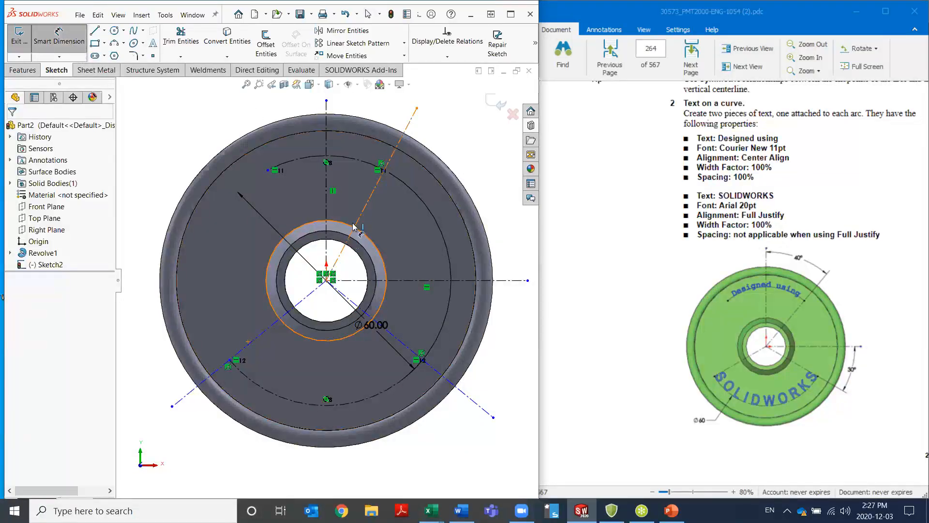
{"action": "left_click", "coordinate": [327, 121]}
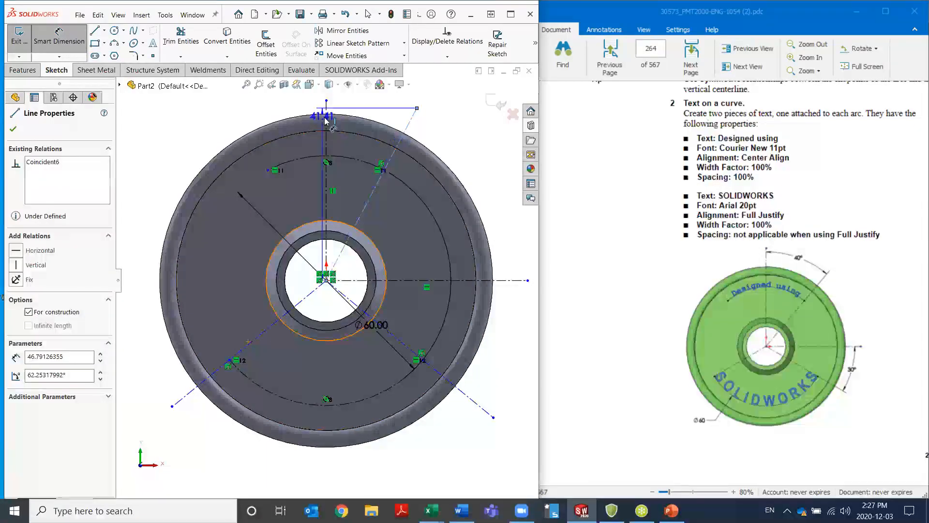
{"action": "left_click", "coordinate": [410, 121]}
{"action": "left_click", "coordinate": [371, 109]}
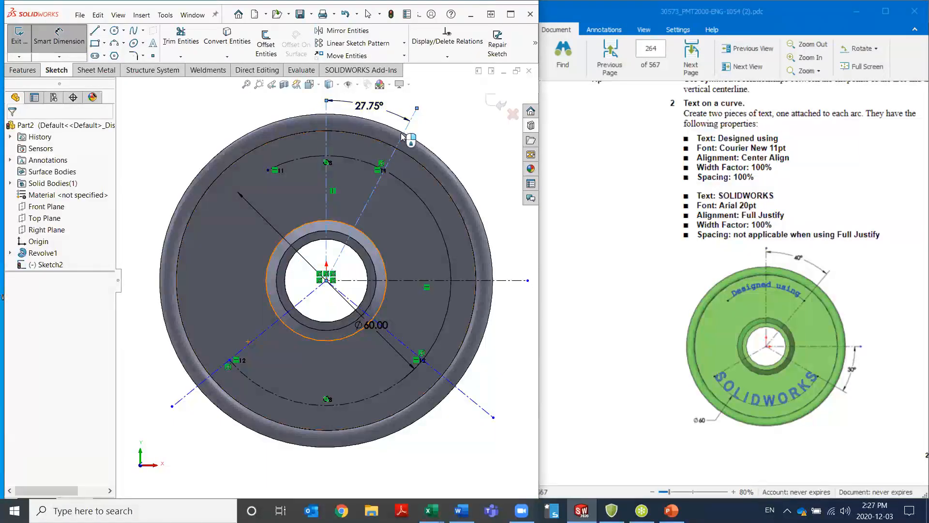
{"action": "type", "text": "40"}
{"action": "key", "text": "Return"}
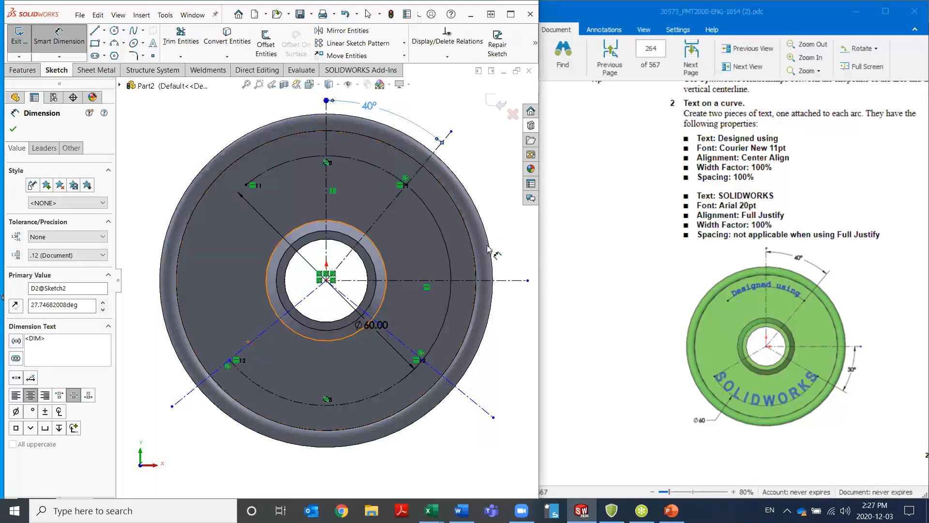
Dimension the angle between the horizontal centerline and the lower right construction line as 30°
{"action": "left_click", "coordinate": [503, 280]}
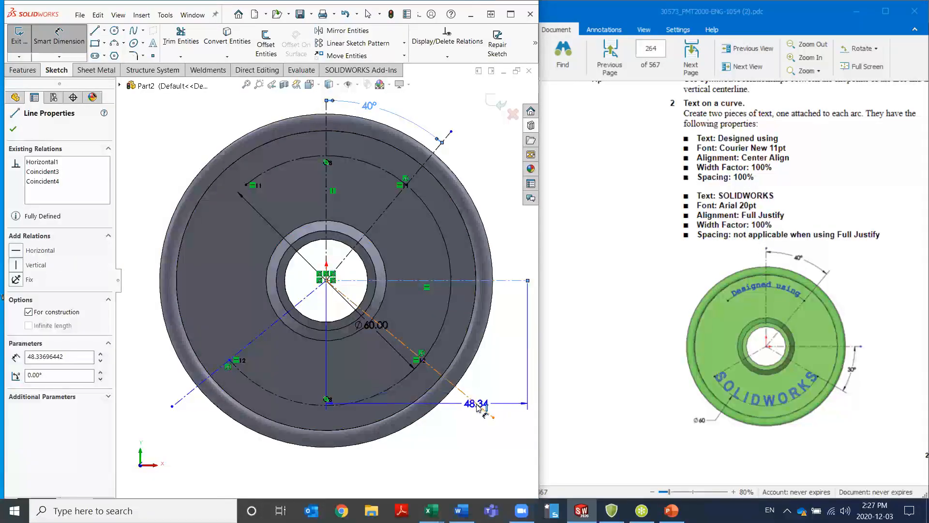
{"action": "left_click", "coordinate": [481, 407]}
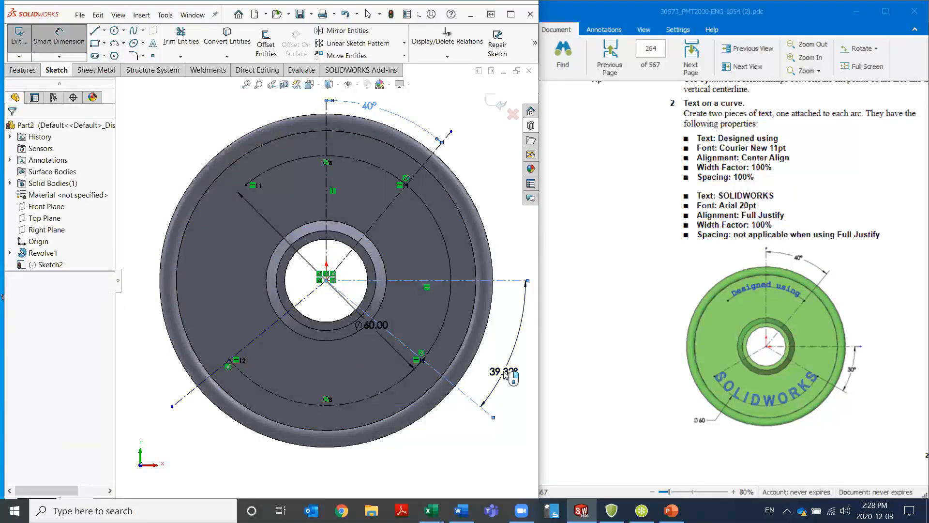
{"action": "left_click", "coordinate": [505, 375]}
{"action": "type", "text": "30"}
{"action": "key", "text": "Return"}
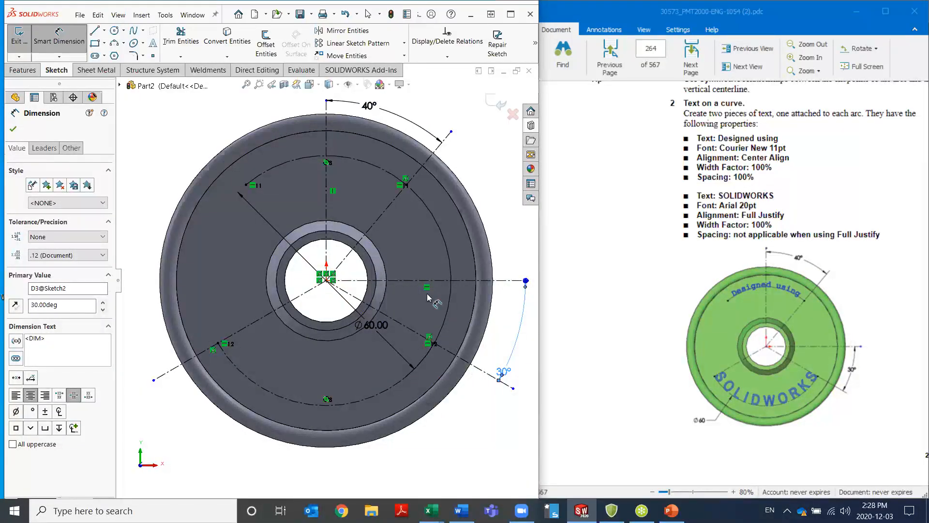
{"action": "key", "text": "Escape"}
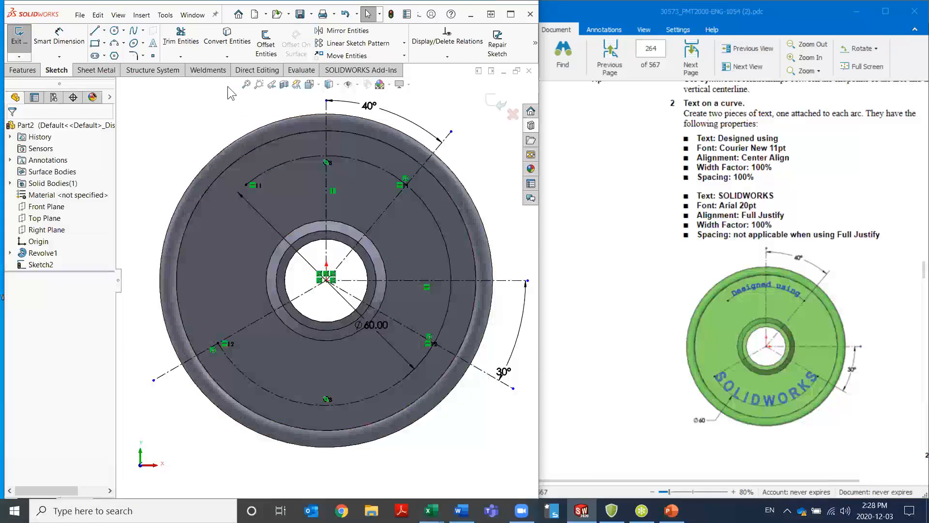
Start a sketch text attached to the upper arc and enter "Designed using" as its text
{"action": "left_click", "coordinate": [153, 43]}
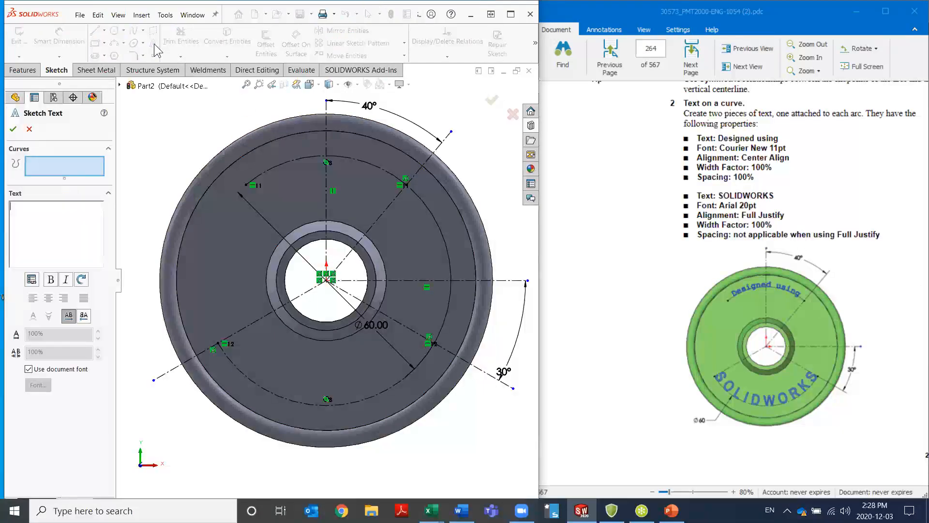
{"action": "left_click", "coordinate": [271, 168]}
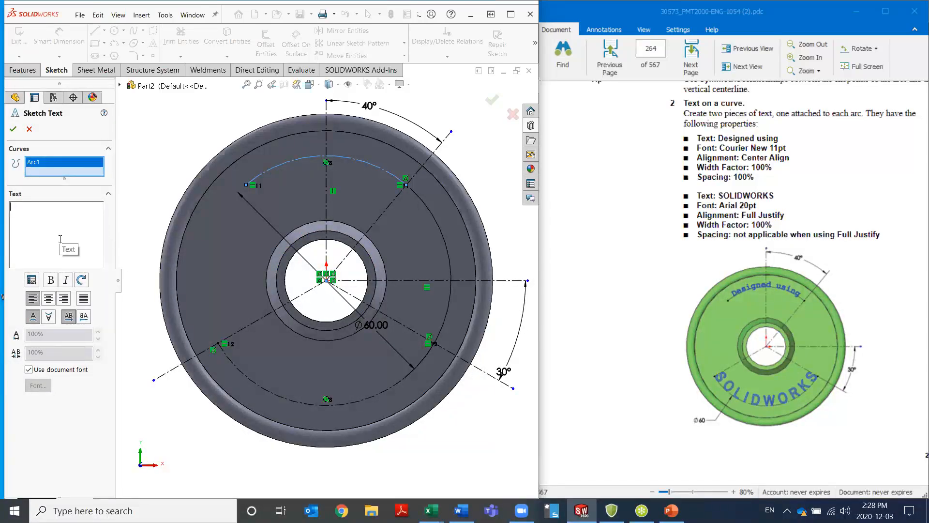
{"action": "type", "text": "Designe"}
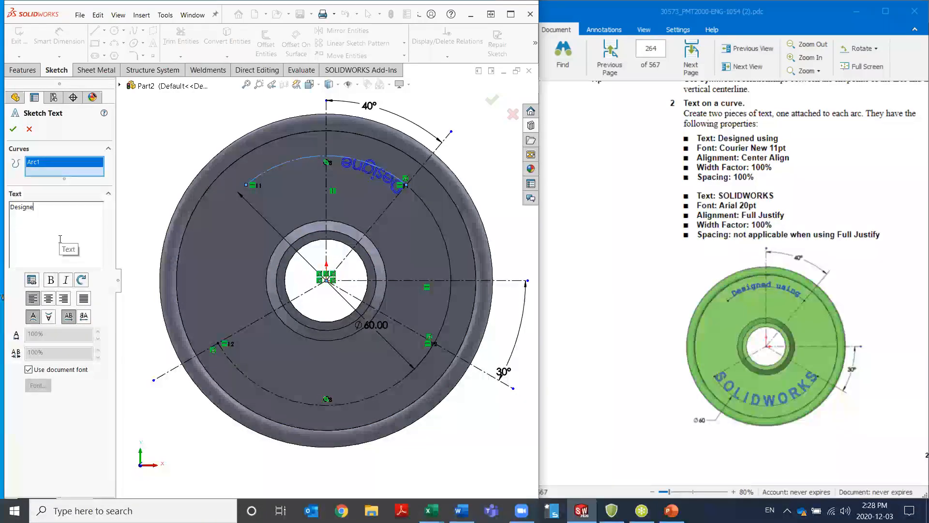
{"action": "type", "text": "d using"}
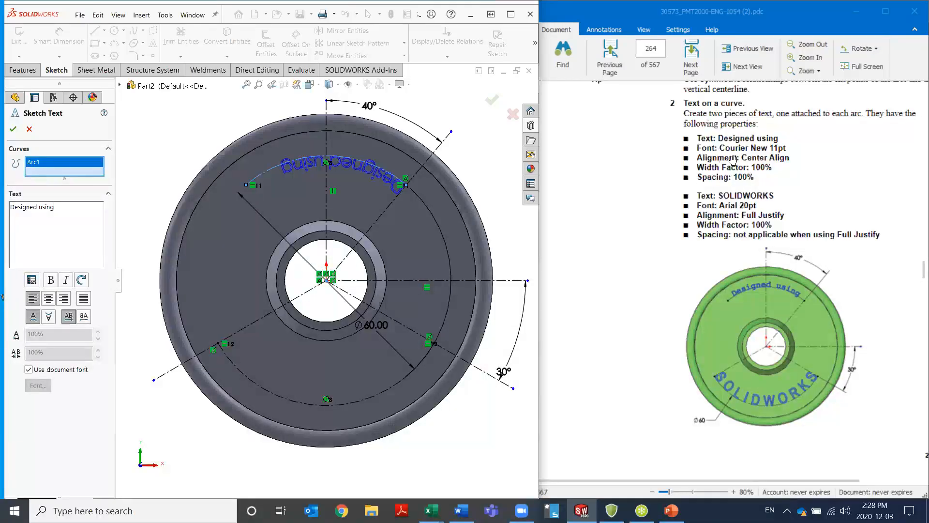
Override the document font for the "Designed using" text with Courier New at 11 points
{"action": "left_click", "coordinate": [28, 370]}
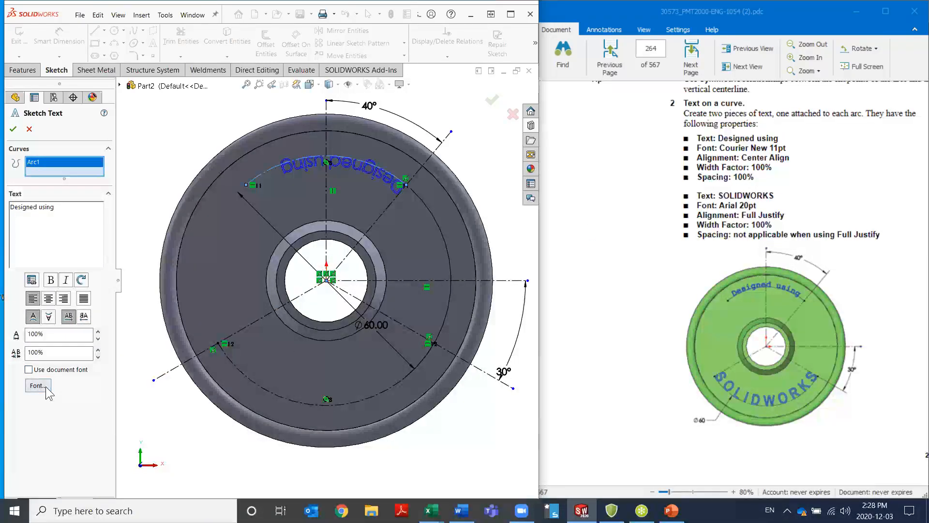
{"action": "left_click", "coordinate": [44, 387]}
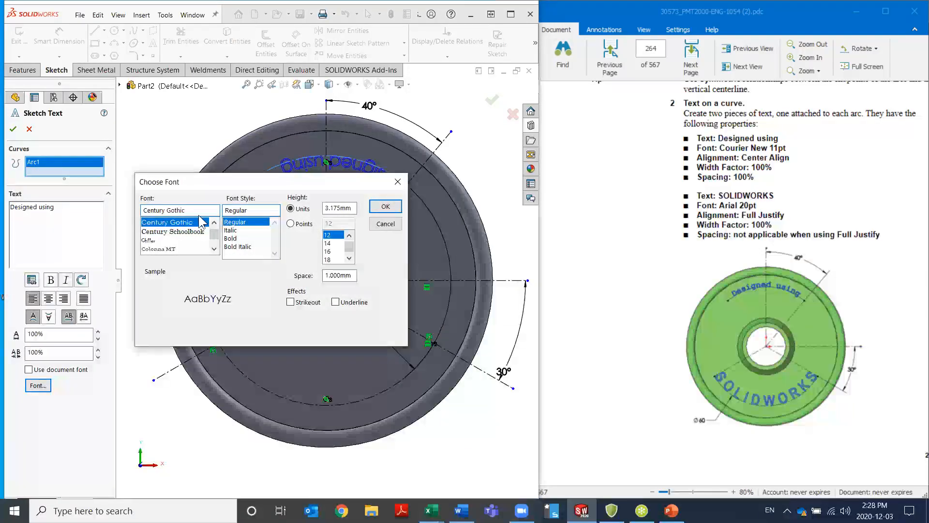
{"action": "left_click", "coordinate": [199, 209]}
{"action": "type", "text": "cou"}
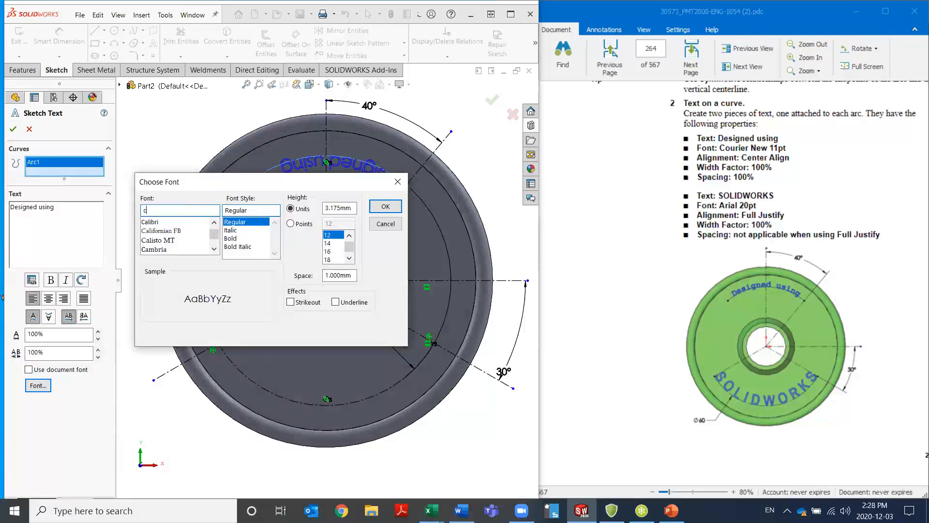
{"action": "left_click", "coordinate": [173, 222]}
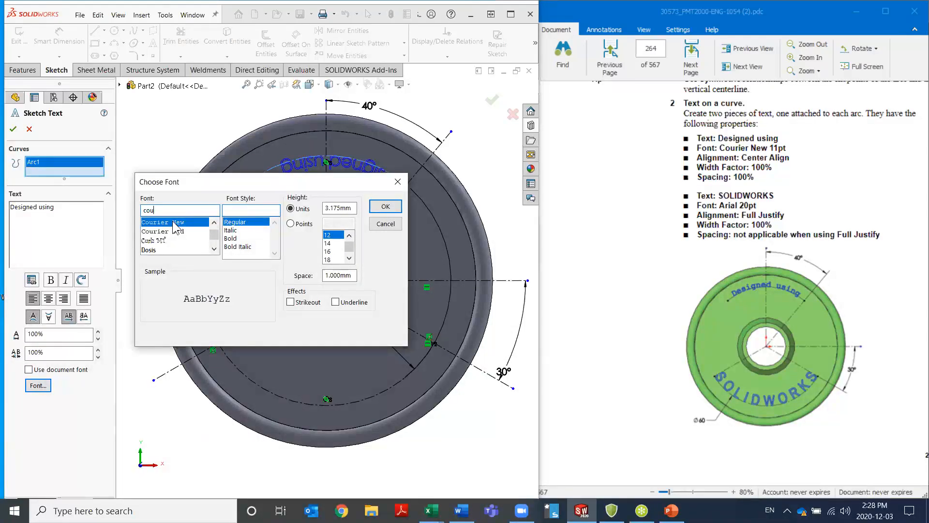
{"action": "left_click", "coordinate": [291, 224]}
{"action": "left_click", "coordinate": [349, 235]}
{"action": "left_click", "coordinate": [338, 237]}
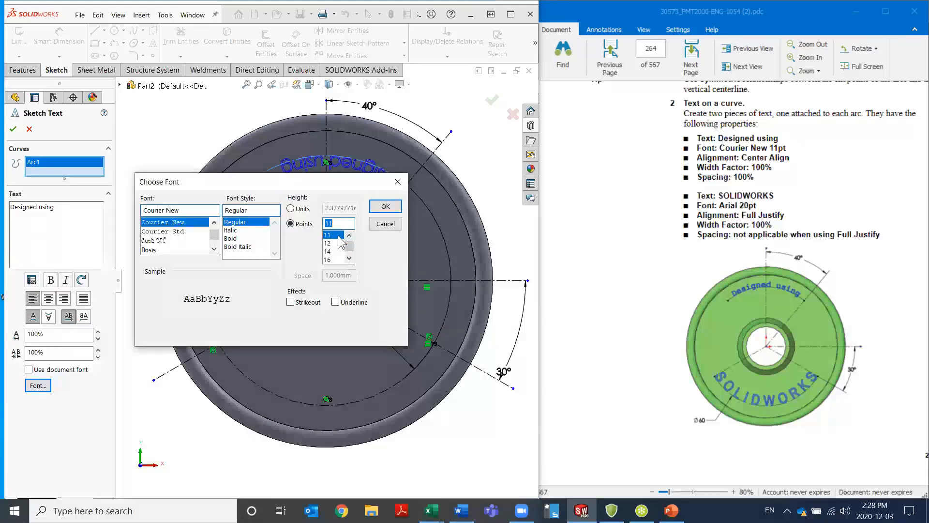
{"action": "left_click", "coordinate": [385, 206]}
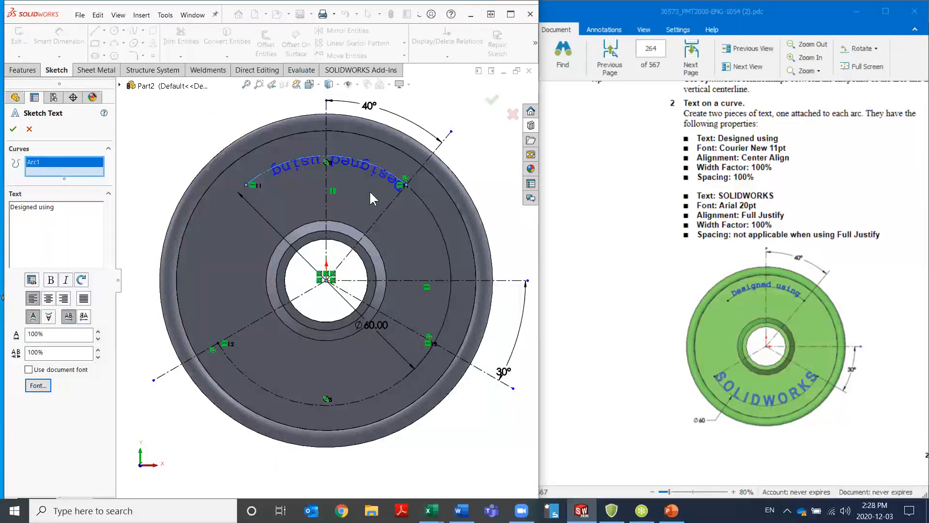
Flip the "Designed using" text vertically and horizontally, center-align it on the upper arc, and accept it
{"action": "left_click", "coordinate": [50, 318]}
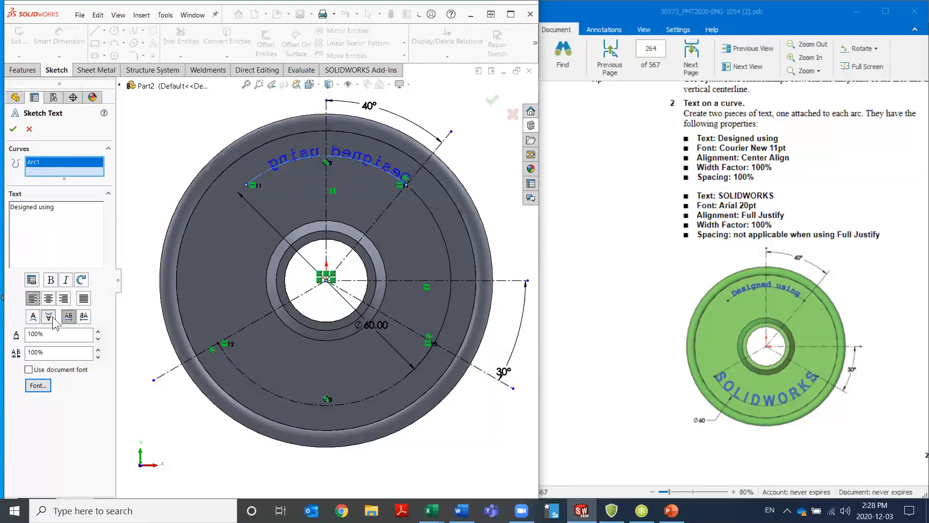
{"action": "left_click", "coordinate": [84, 317]}
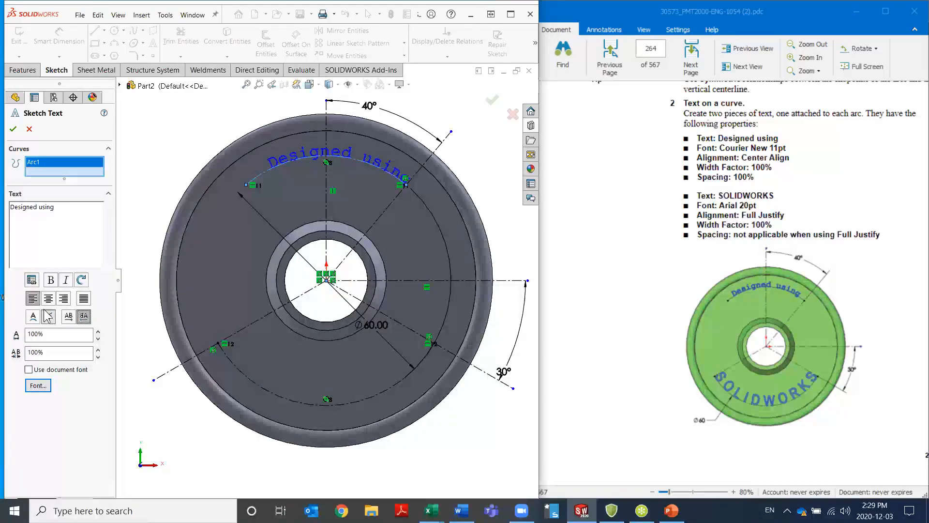
{"action": "left_click", "coordinate": [49, 299]}
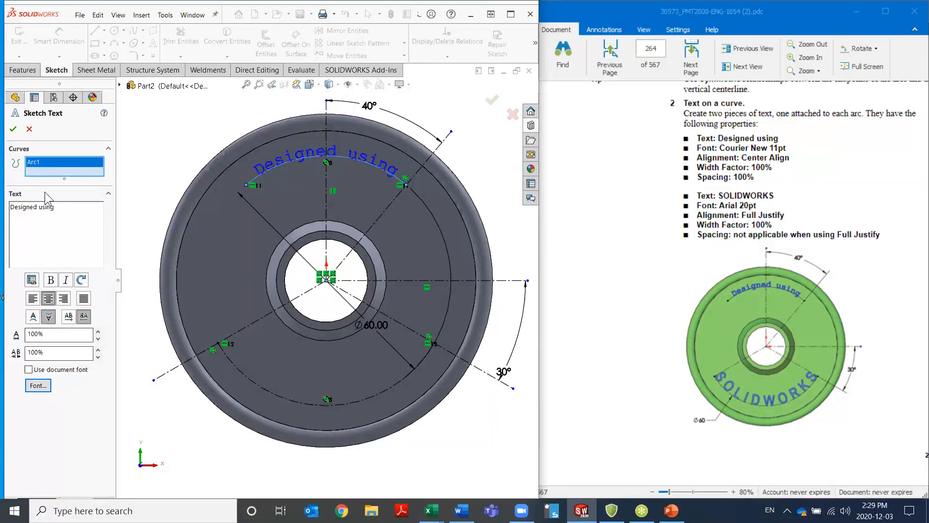
{"action": "left_click", "coordinate": [13, 129]}
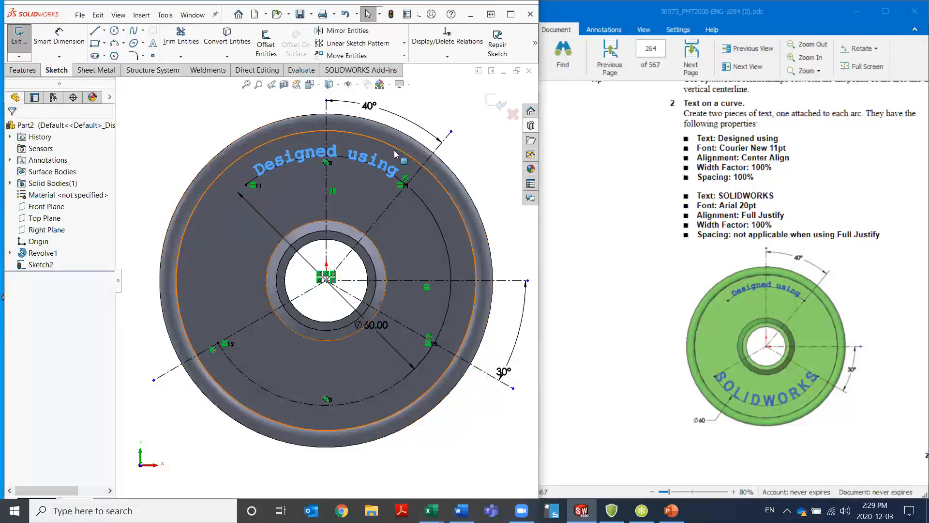
Start a second sketch text attached to the lower arc and enter "SOLIDWORKS" as its text
{"action": "left_click", "coordinate": [152, 45]}
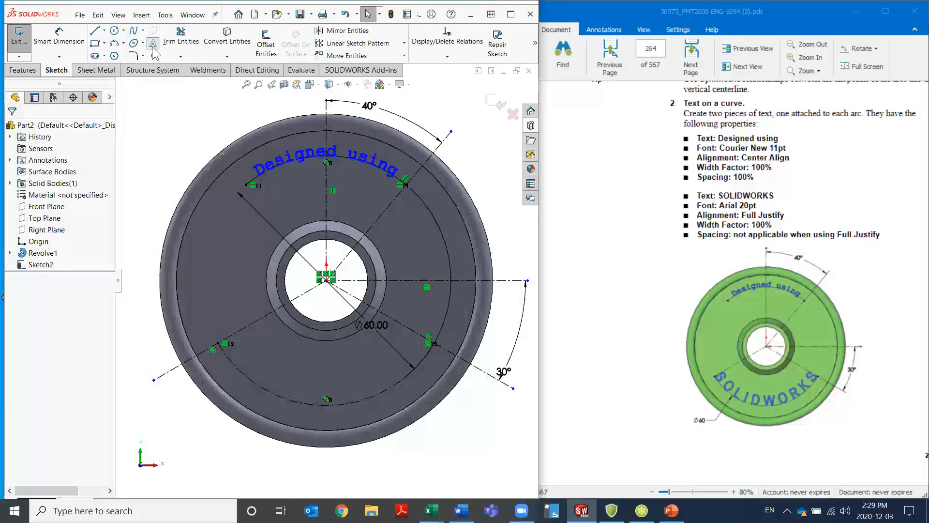
{"action": "left_click", "coordinate": [290, 401]}
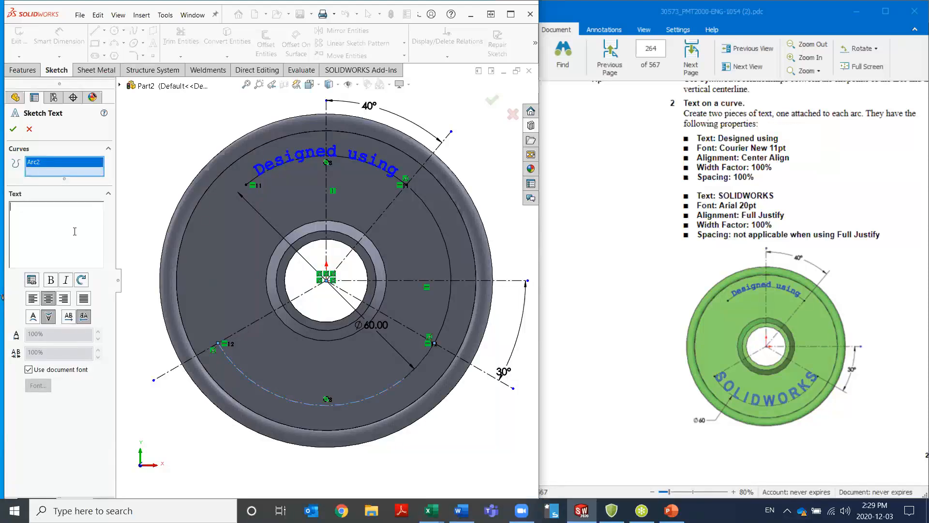
{"action": "type", "text": "SOLIDWORKS"}
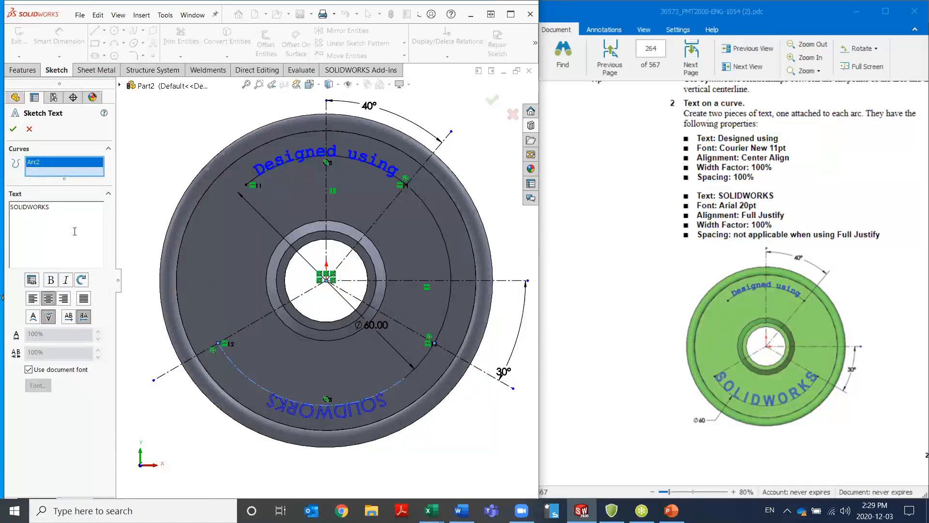
Override the document font for the "SOLIDWORKS" text with Arial at 20 points
{"action": "left_click", "coordinate": [29, 370]}
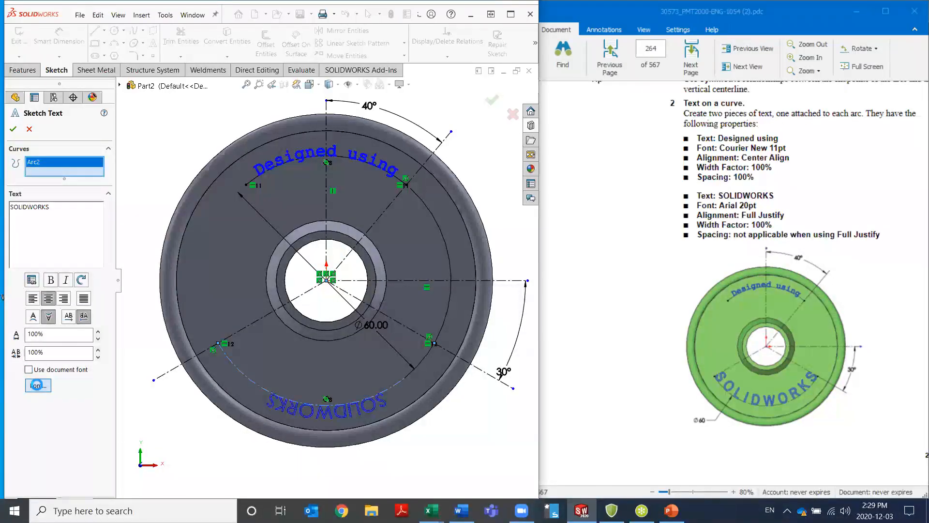
{"action": "left_click", "coordinate": [38, 385]}
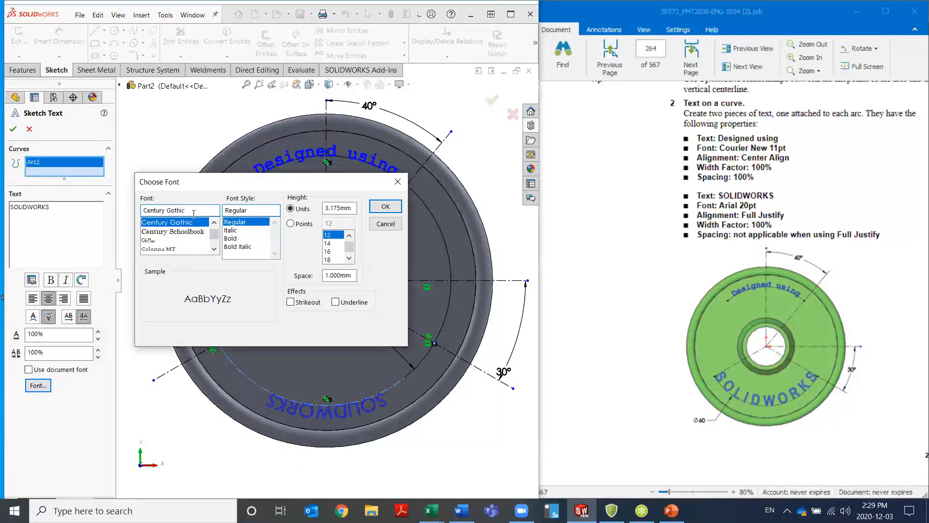
{"action": "left_click", "coordinate": [195, 213]}
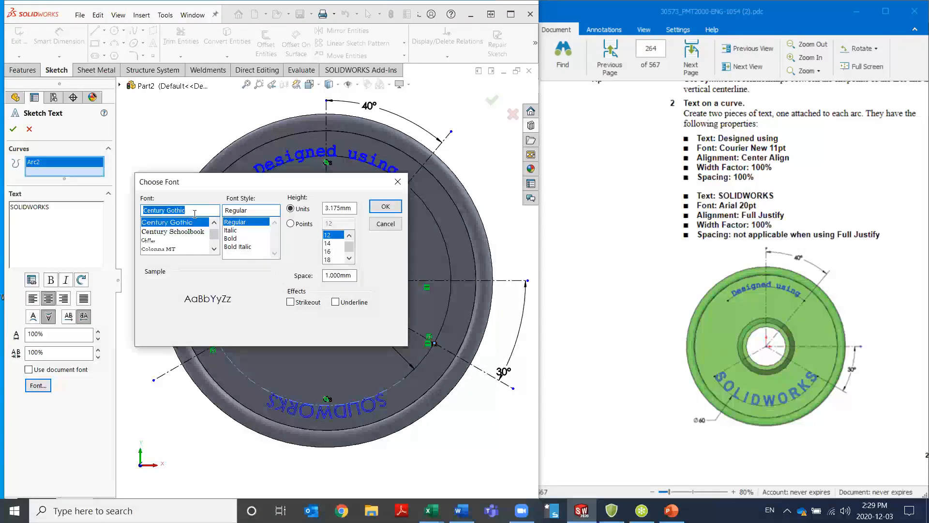
{"action": "type", "text": "ar"}
{"action": "left_click", "coordinate": [194, 222]}
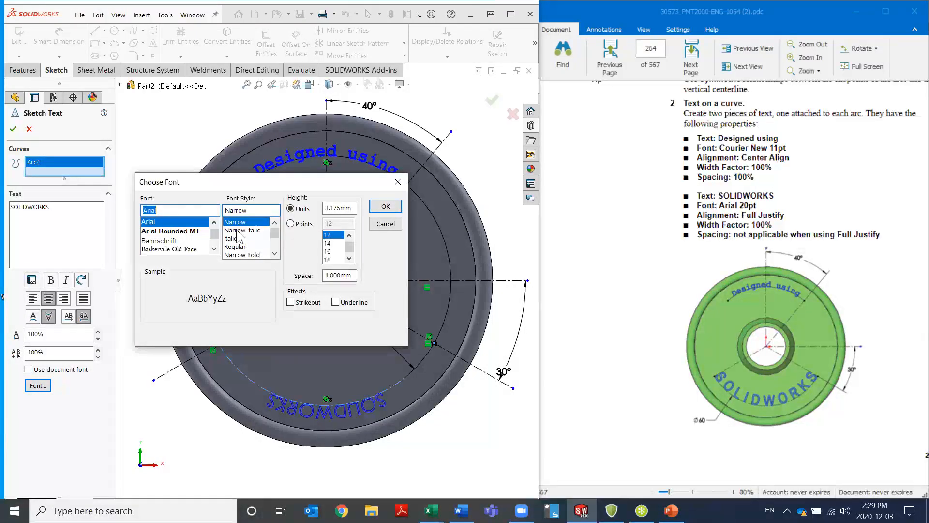
{"action": "left_click", "coordinate": [291, 223]}
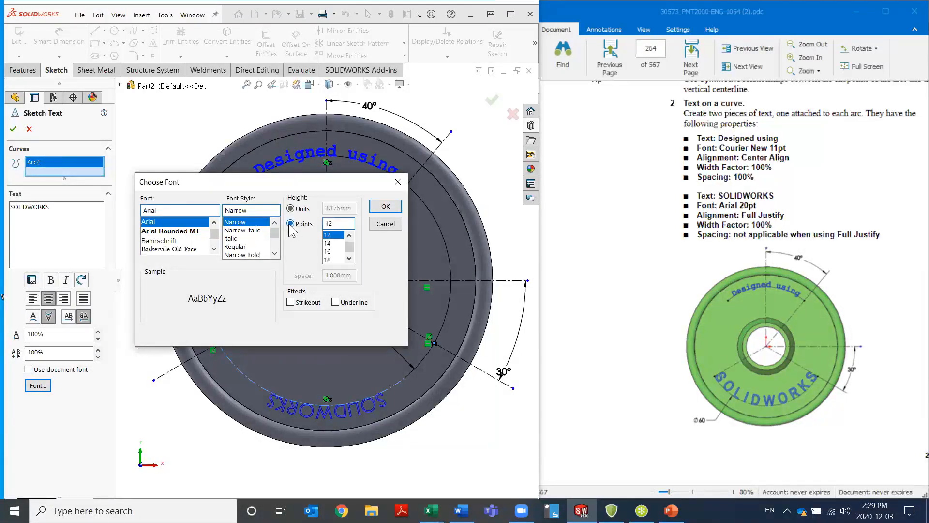
{"action": "left_click", "coordinate": [348, 258]}
{"action": "left_click", "coordinate": [333, 259]}
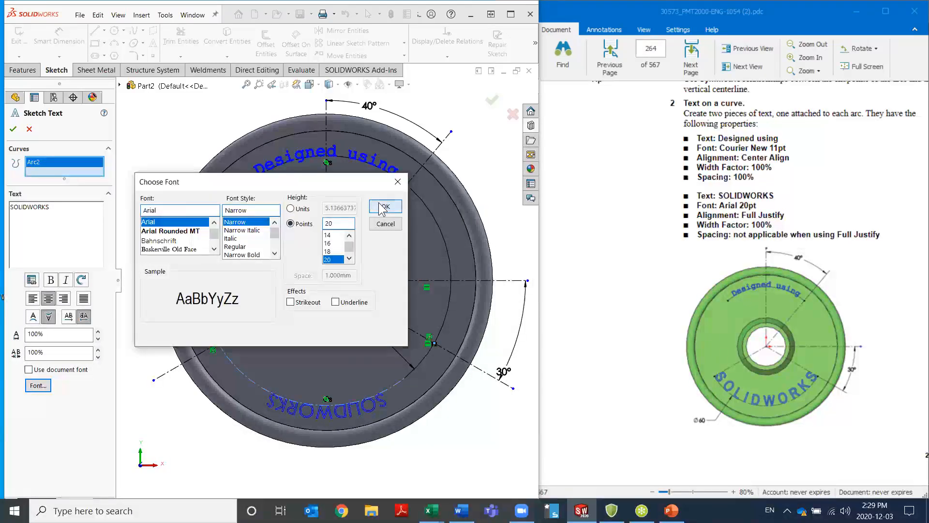
{"action": "left_click", "coordinate": [383, 207]}
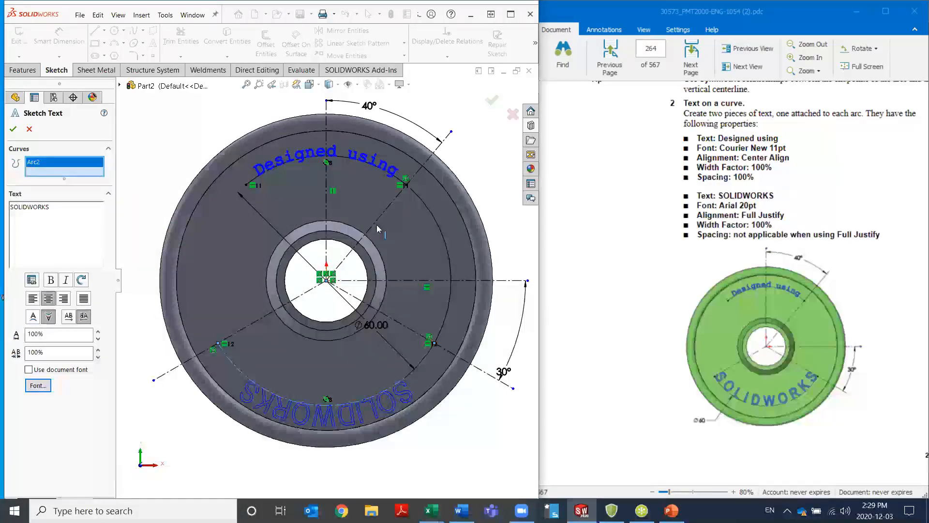
Full-justify the "SOLIDWORKS" text along the lower arc, turn off its vertical and horizontal flips, and accept it
{"action": "left_click", "coordinate": [85, 299]}
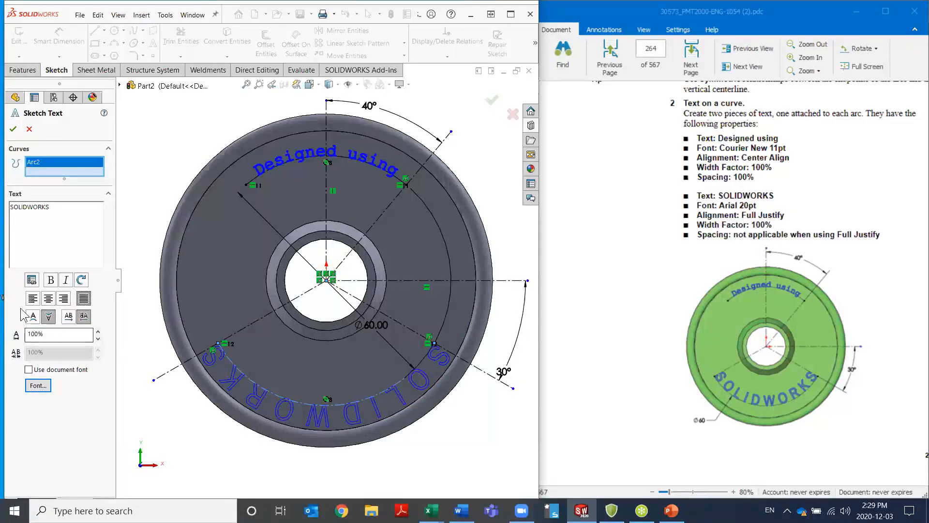
{"action": "left_click", "coordinate": [37, 315]}
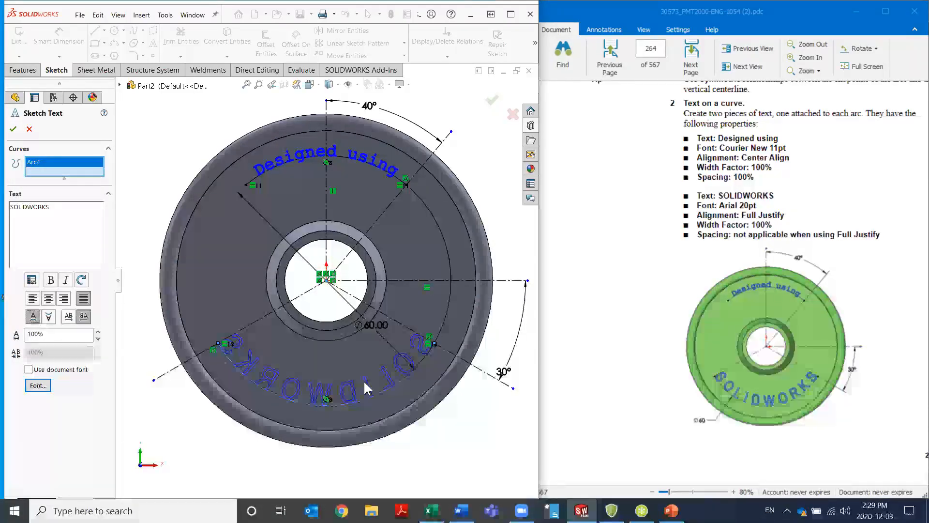
{"action": "left_click", "coordinate": [83, 316]}
{"action": "left_click", "coordinate": [68, 316]}
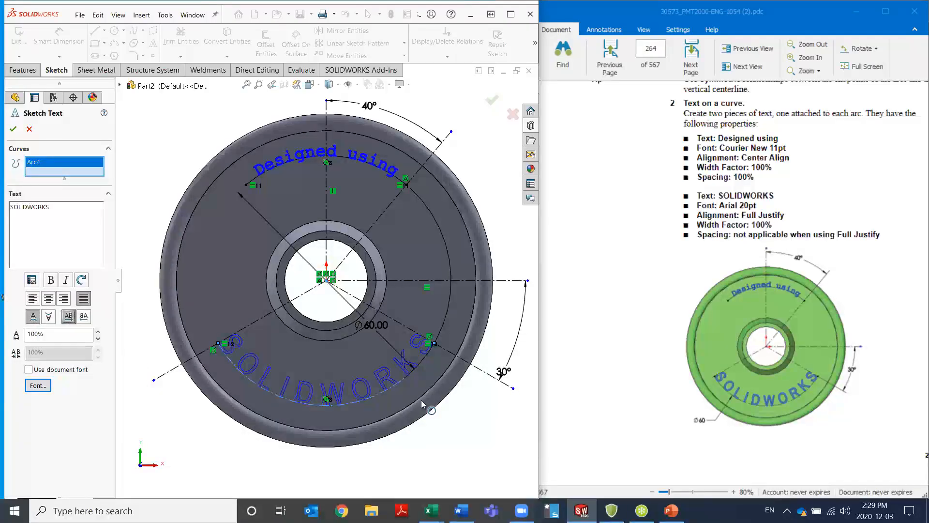
{"action": "left_click", "coordinate": [13, 129]}
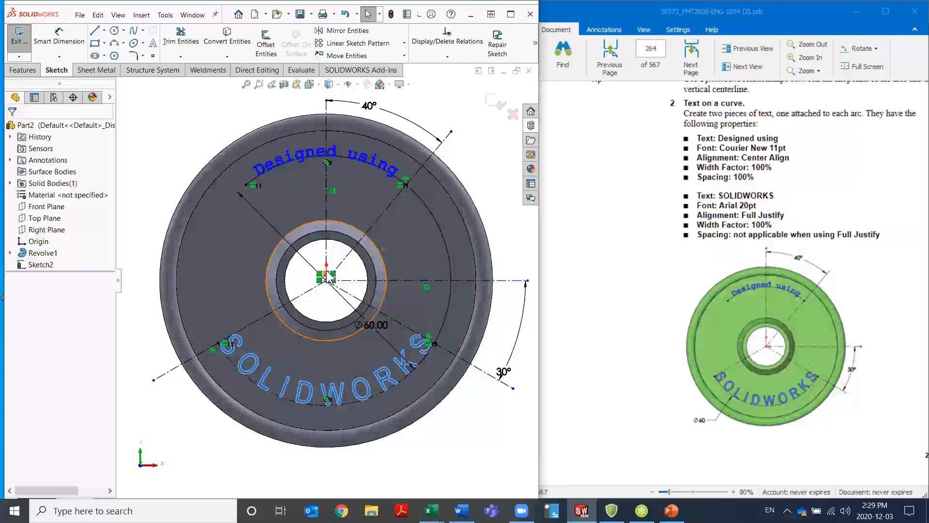
Extrude both sketch texts as a blind boss with a depth of 1 mm and a draft of 1°
{"action": "left_click", "coordinate": [23, 70]}
{"action": "left_click", "coordinate": [25, 54]}
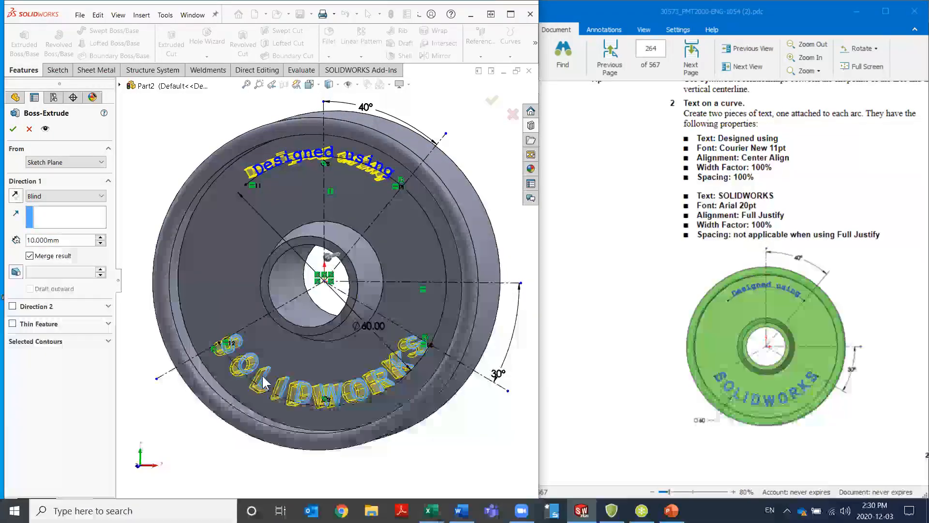
{"action": "scroll", "coordinate": [662, 350], "scroll_direction": "down", "scroll_amount": 3}
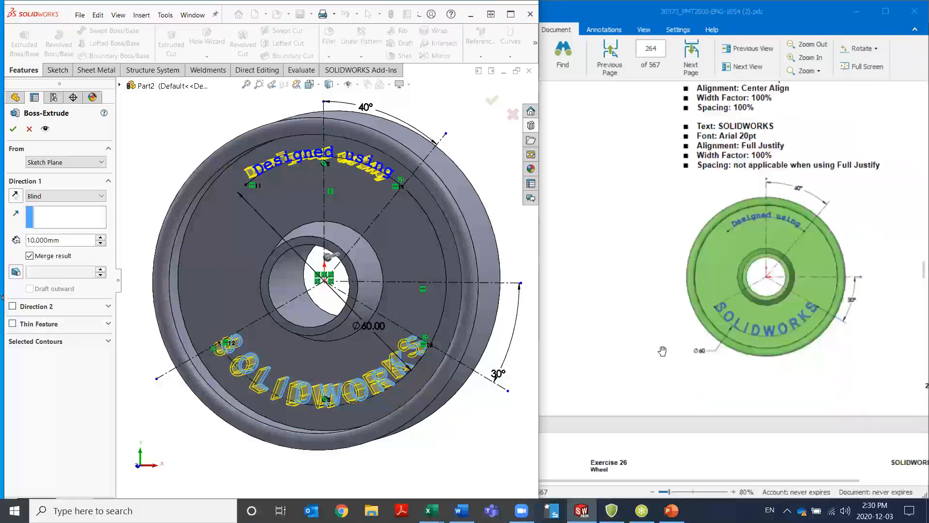
{"action": "scroll", "coordinate": [662, 350], "scroll_direction": "down", "scroll_amount": 10}
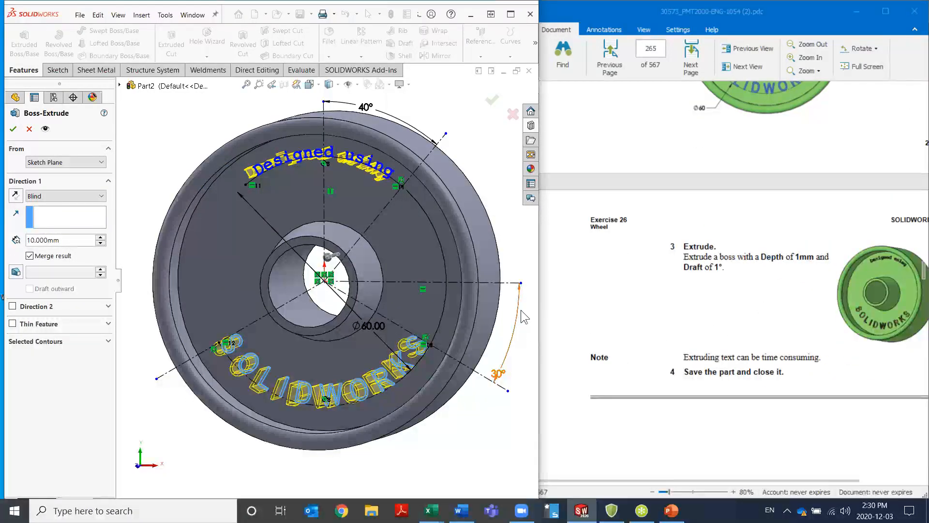
{"action": "left_click_drag", "start_coordinate": [60, 240], "coordinate": [17, 241]}
{"action": "type", "text": "1"}
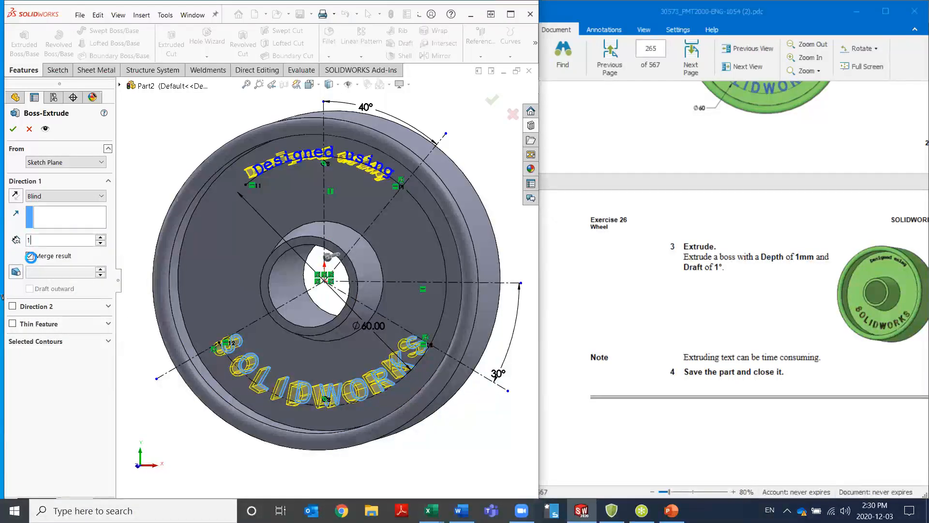
{"action": "key", "text": "Return"}
{"action": "left_click", "coordinate": [16, 273]}
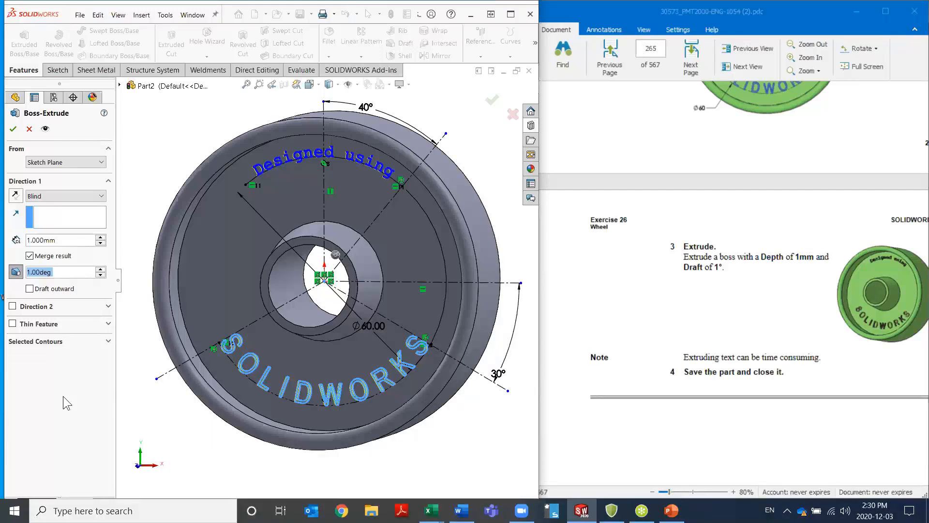
{"action": "left_click", "coordinate": [13, 129]}
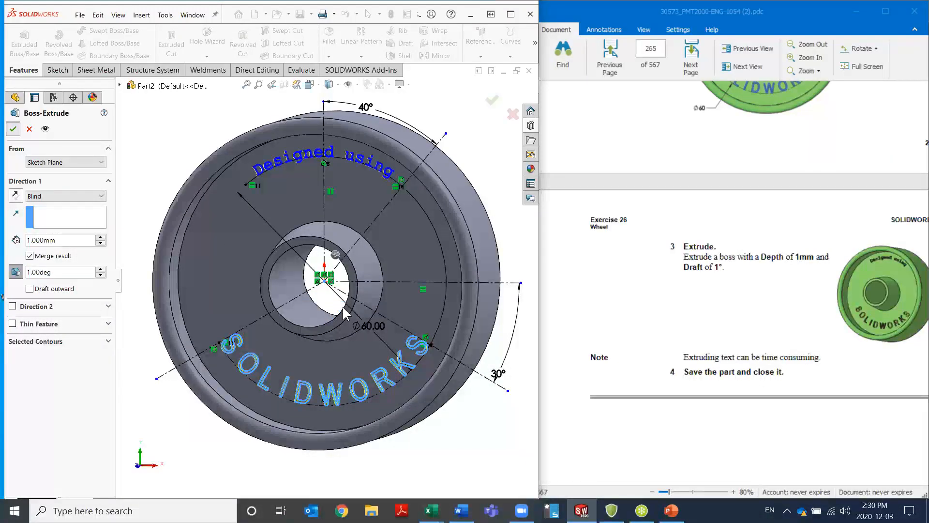
{"action": "left_click", "coordinate": [472, 117]}
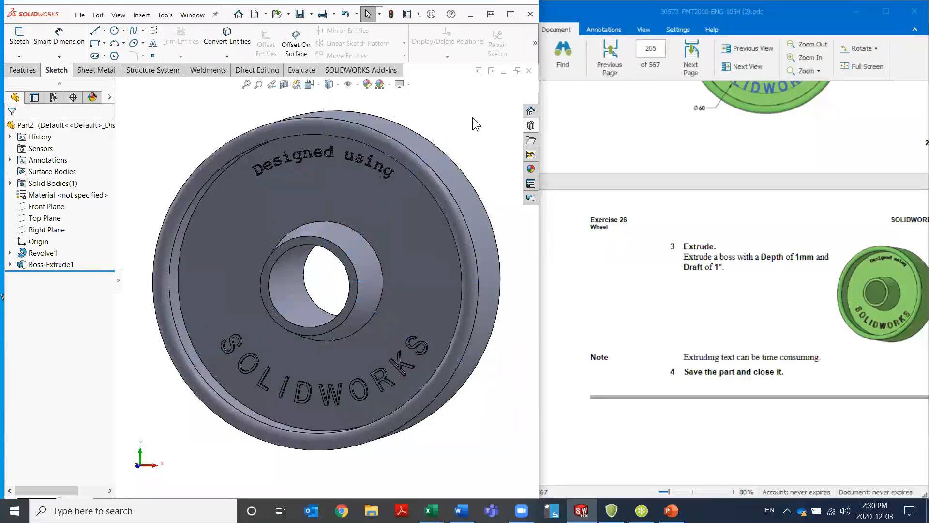
Save the finished wheel part as Wheel in the Essentials folder on the Desktop
{"action": "mouse_move", "coordinate": [332, 326]}
{"action": "middle_mouse_down"}
{"action": "mouse_move", "coordinate": [475, 322]}
{"action": "mouse_move", "coordinate": [338, 322]}
{"action": "mouse_move", "coordinate": [364, 324]}
{"action": "middle_mouse_up"}
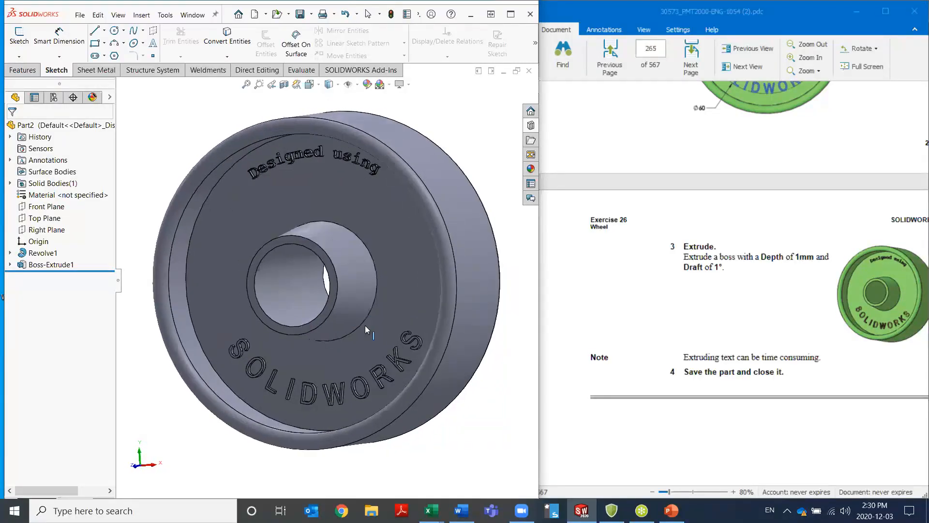
{"action": "scroll", "coordinate": [426, 334], "scroll_direction": "up", "scroll_amount": 5}
{"action": "middle_click_drag", "start_coordinate": [426, 334], "coordinate": [432, 319]}
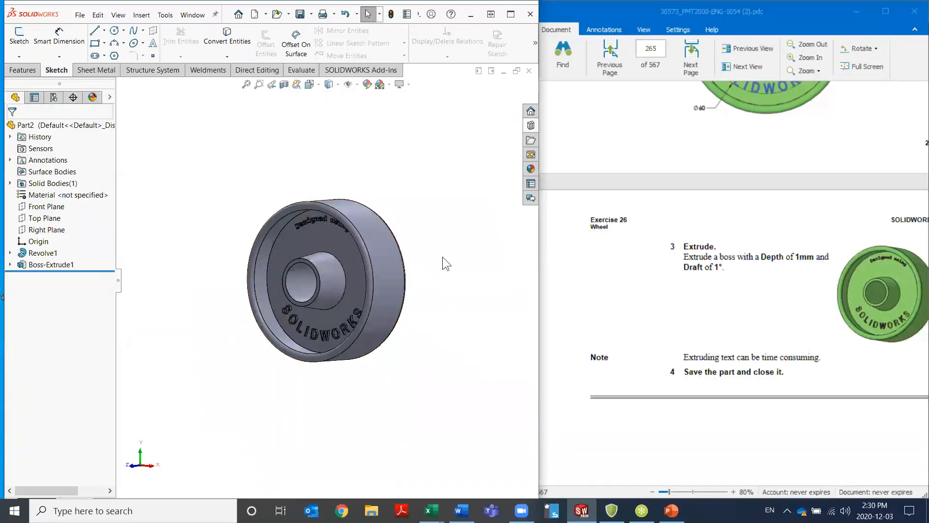
{"action": "left_click", "coordinate": [80, 15]}
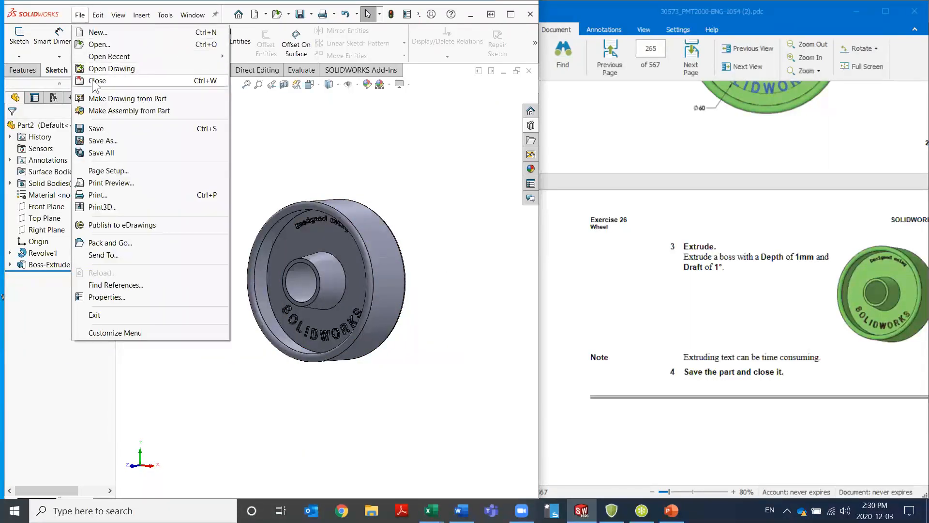
{"action": "left_click", "coordinate": [102, 141]}
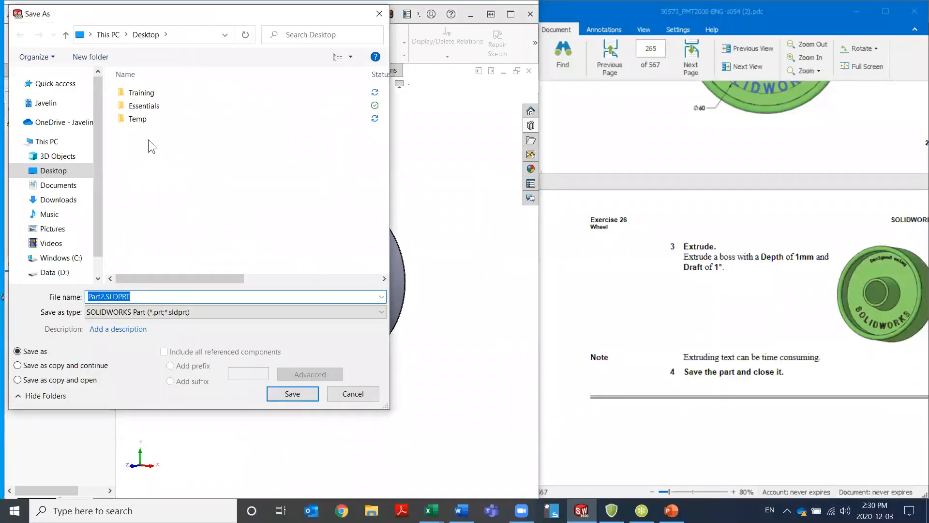
{"action": "double_click", "coordinate": [144, 107]}
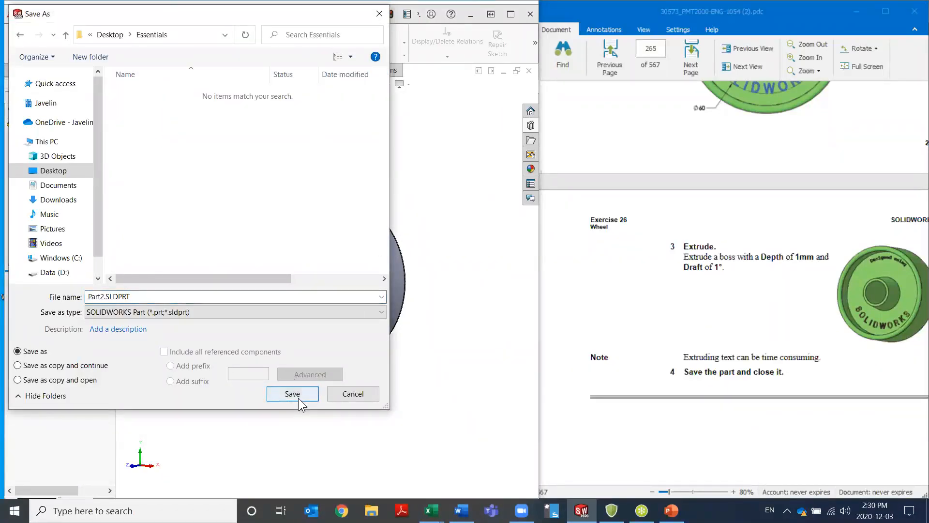
{"action": "double_click", "coordinate": [154, 295]}
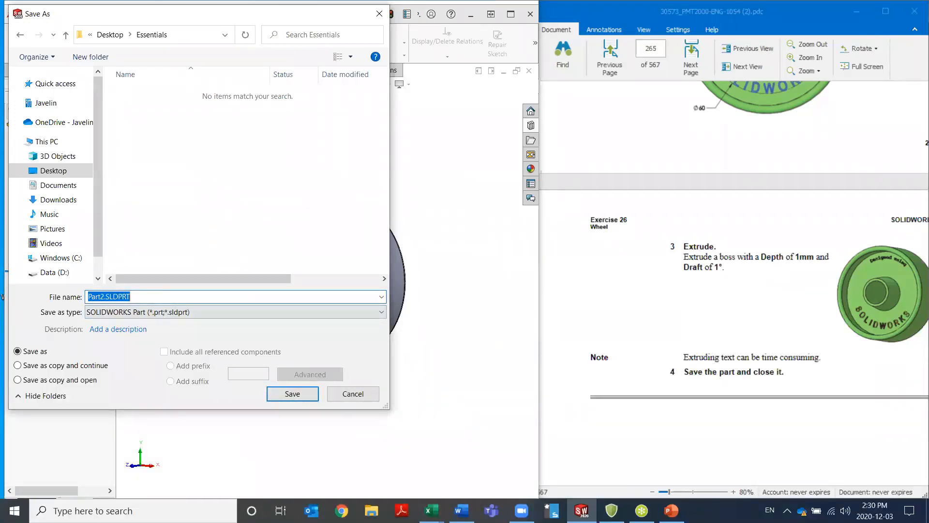
{"action": "type", "text": "Wheel"}
{"action": "key", "text": "Return"}
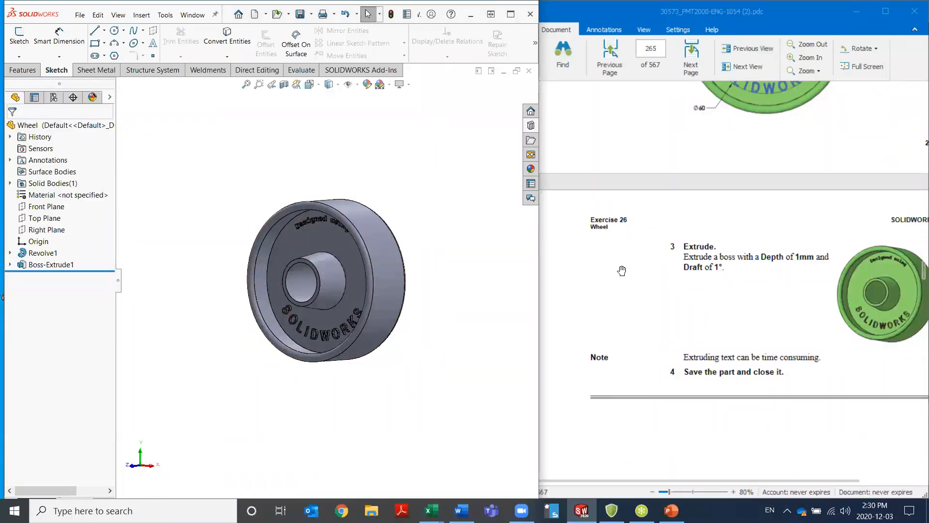
Switch to the course PDF and go to Exercise 38: Errors1 under the Editing: Repairs bookmark
{"action": "left_click", "coordinate": [628, 312]}
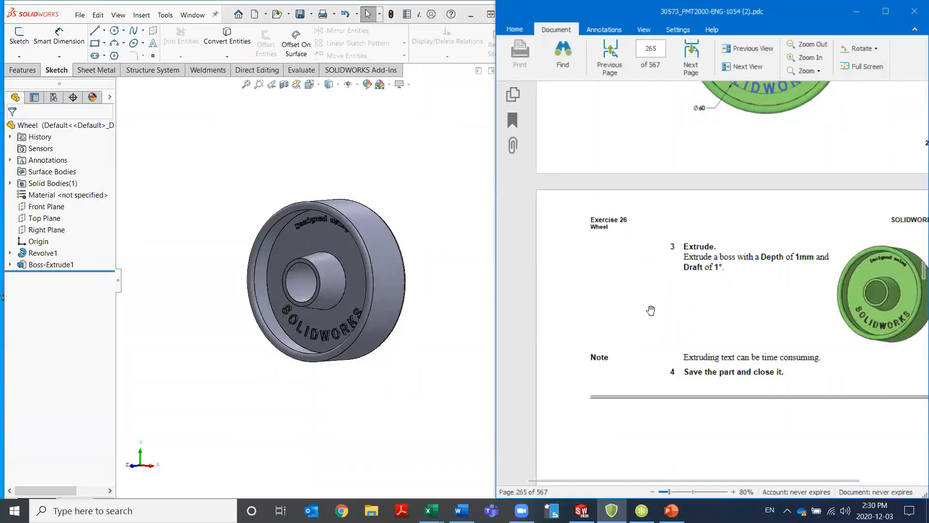
{"action": "left_click", "coordinate": [516, 124]}
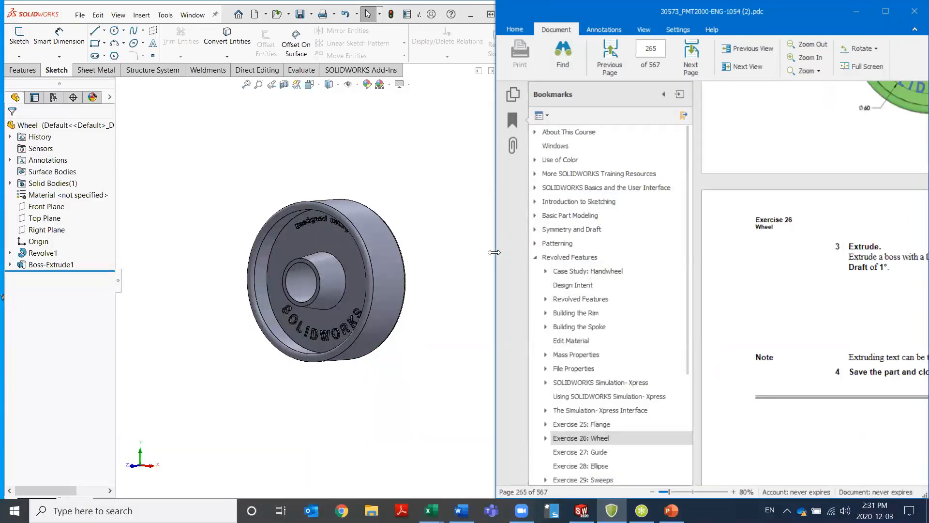
{"action": "left_click_drag", "start_coordinate": [494, 252], "coordinate": [105, 261]}
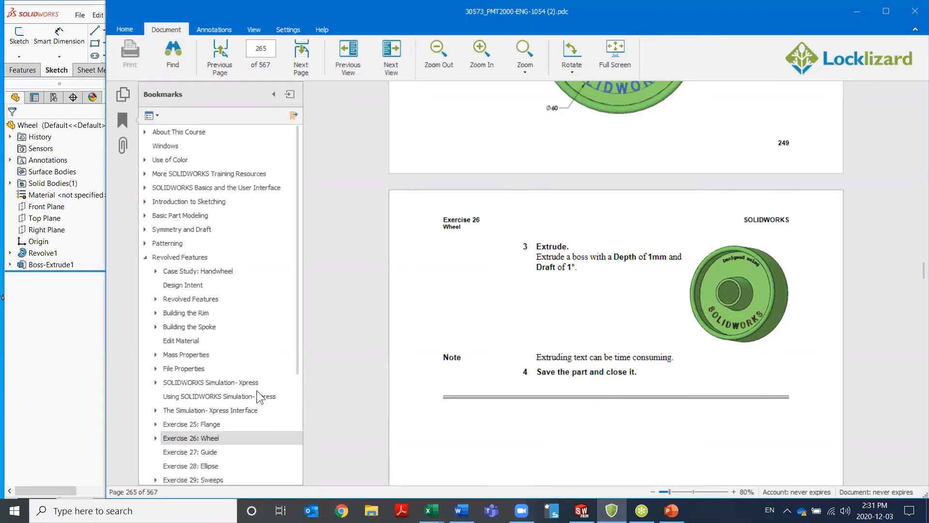
{"action": "left_click", "coordinate": [145, 257]}
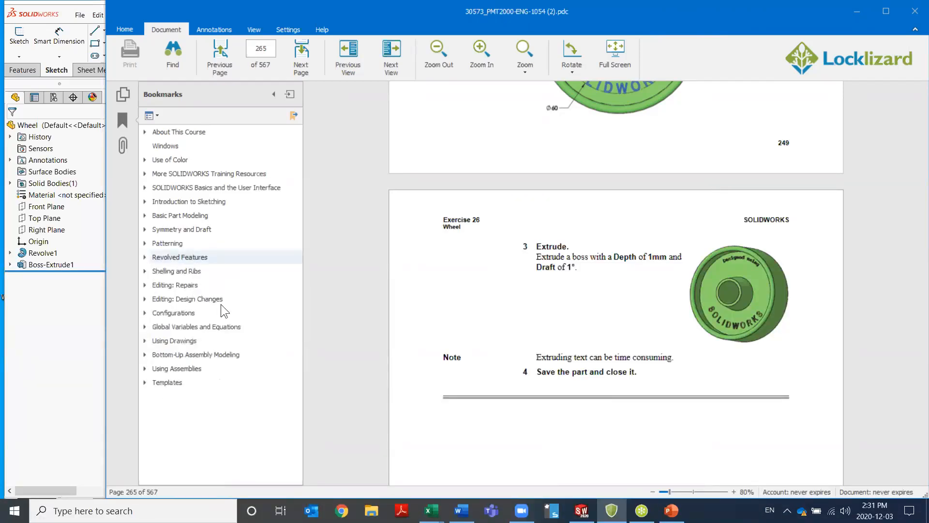
{"action": "left_click", "coordinate": [145, 285]}
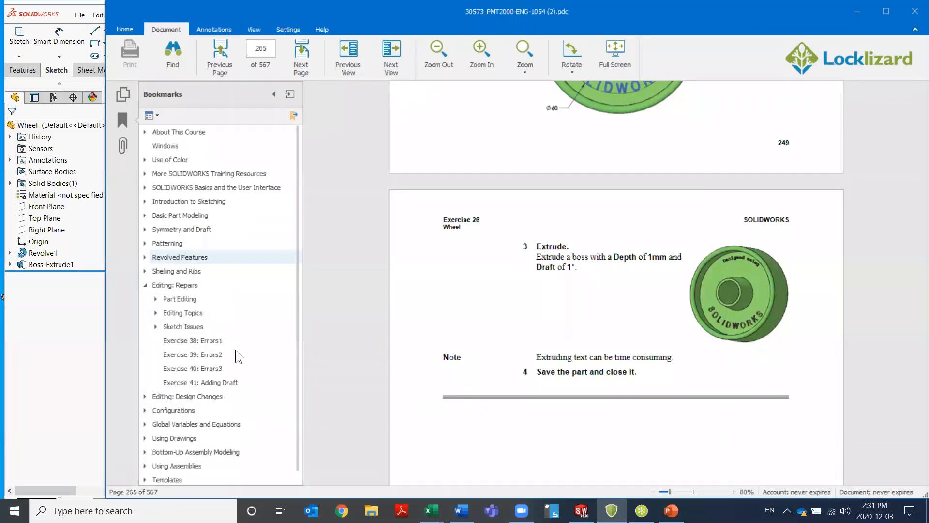
{"action": "left_click", "coordinate": [199, 341]}
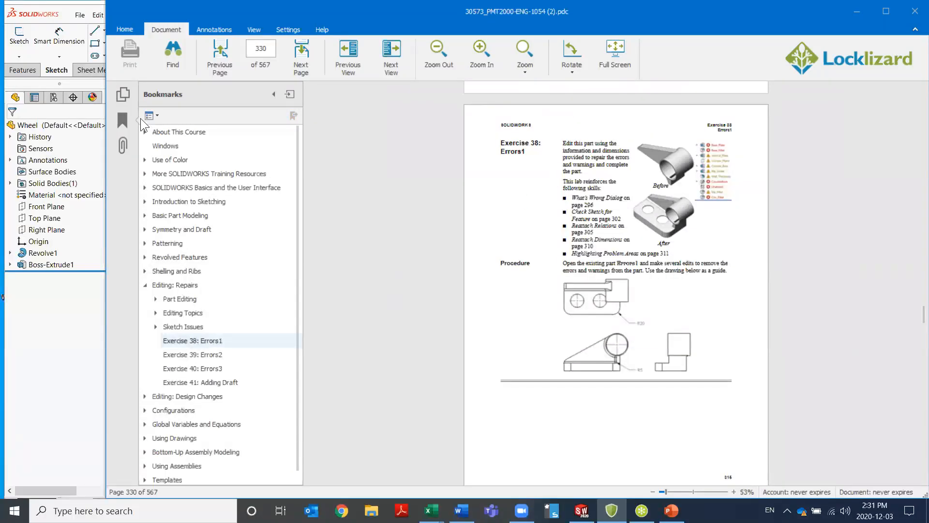
Hide the bookmarks, narrow the PDF window to sit beside SOLIDWORKS, and read the Exercise 38 page at 80% zoom
{"action": "left_click", "coordinate": [123, 120]}
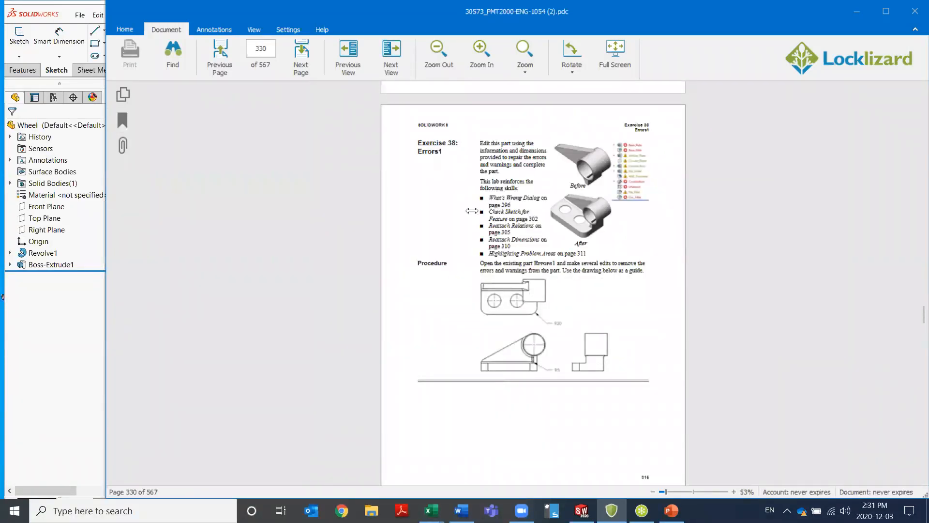
{"action": "left_click_drag", "start_coordinate": [471, 211], "coordinate": [472, 211]}
{"action": "left_click", "coordinate": [790, 62]}
{"action": "left_click", "coordinate": [789, 60]}
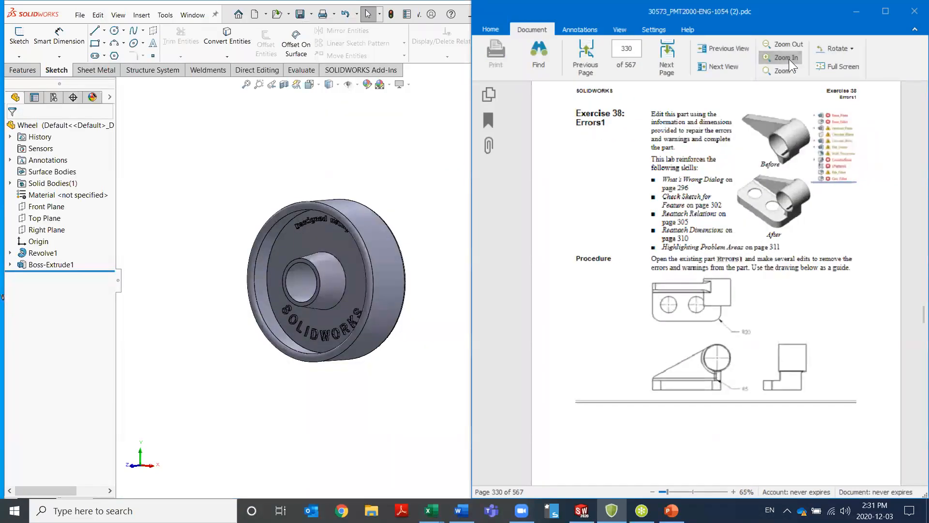
{"action": "scroll", "coordinate": [769, 246], "scroll_direction": "up", "scroll_amount": 1}
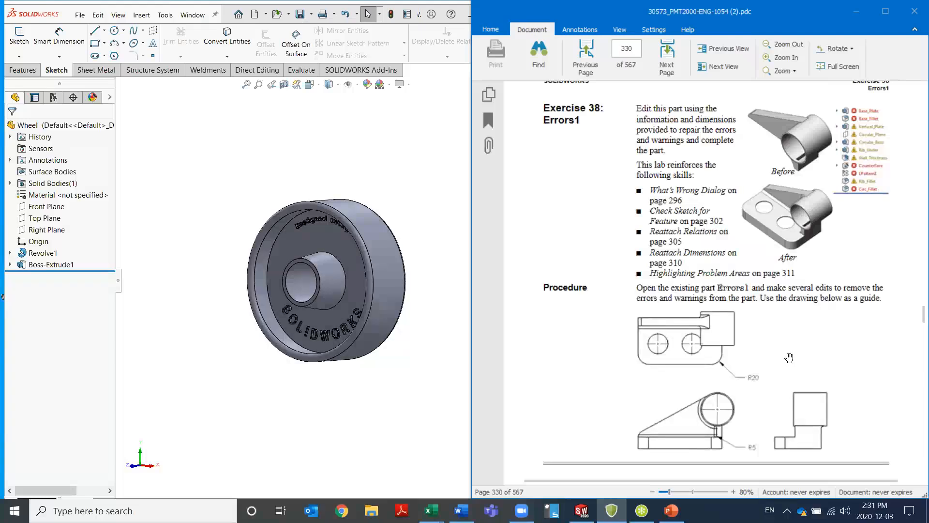
{"action": "scroll", "coordinate": [789, 358], "scroll_direction": "down", "scroll_amount": 1}
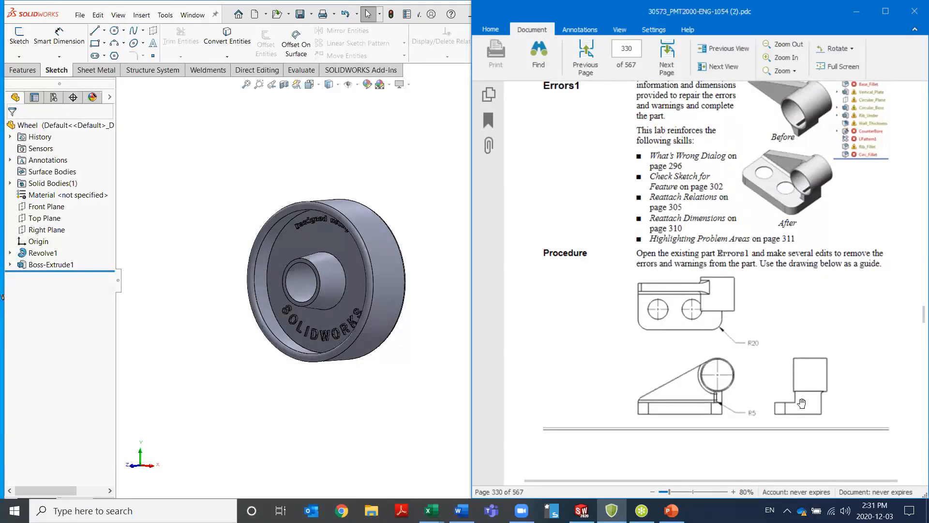
{"action": "scroll", "coordinate": [804, 253], "scroll_direction": "up", "scroll_amount": 1}
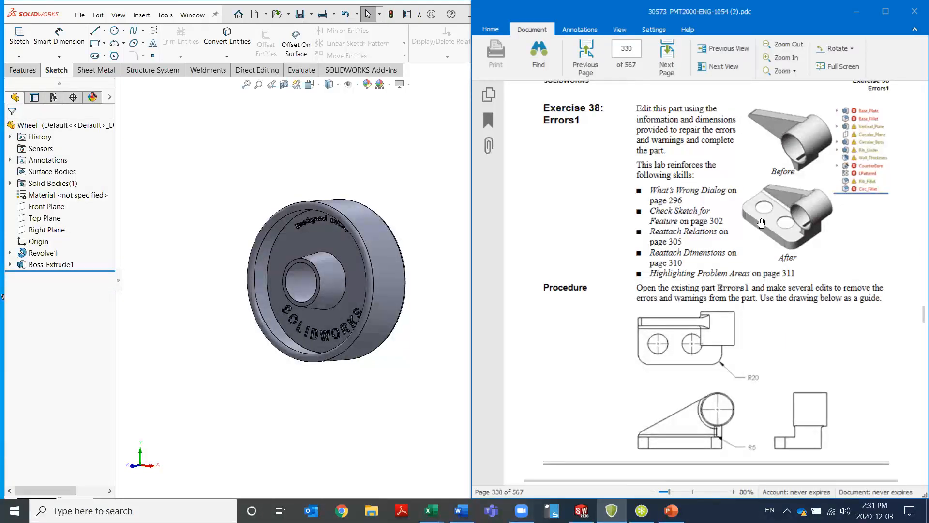
Close the Wheel part in SOLIDWORKS and expand the Exercises folder of Lesson08 in the Design Library
{"action": "left_click", "coordinate": [414, 213]}
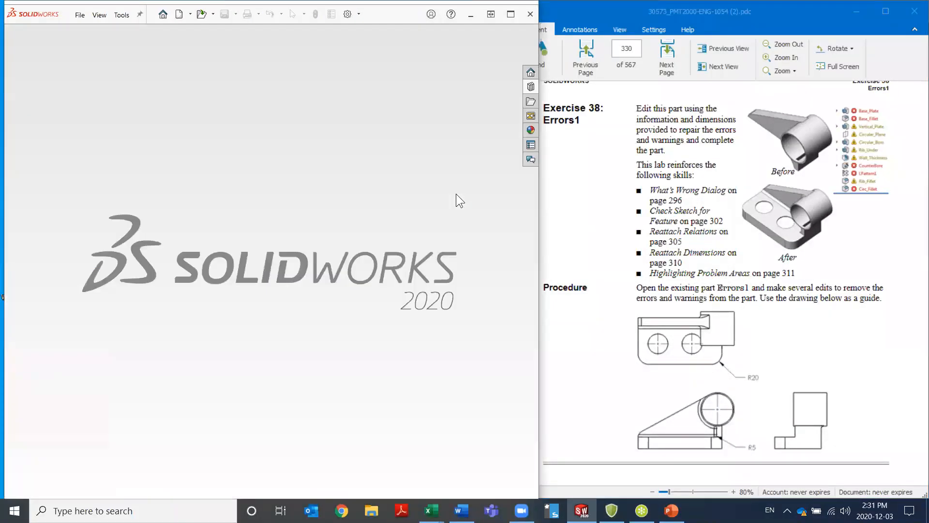
{"action": "left_click", "coordinate": [531, 87]}
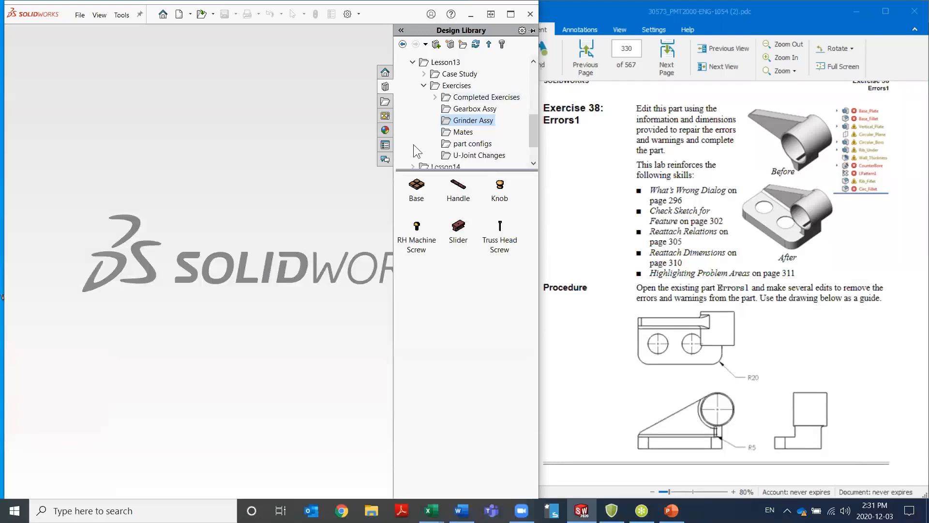
{"action": "left_click", "coordinate": [425, 86]}
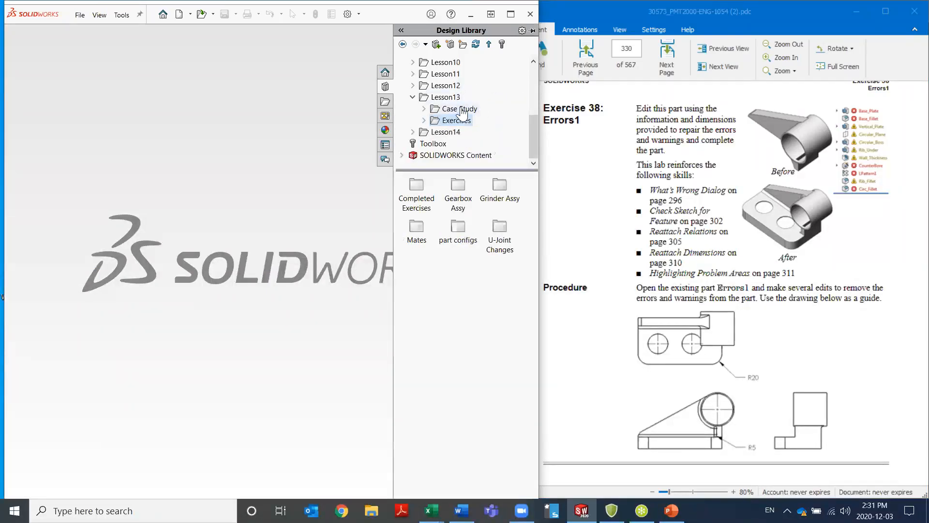
{"action": "left_click", "coordinate": [413, 98]}
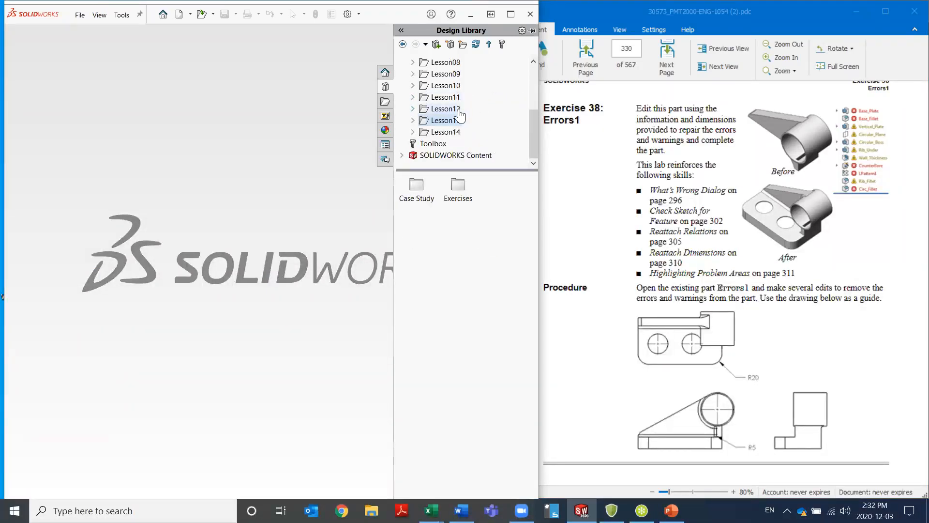
{"action": "scroll", "coordinate": [460, 116], "scroll_direction": "up", "scroll_amount": 2}
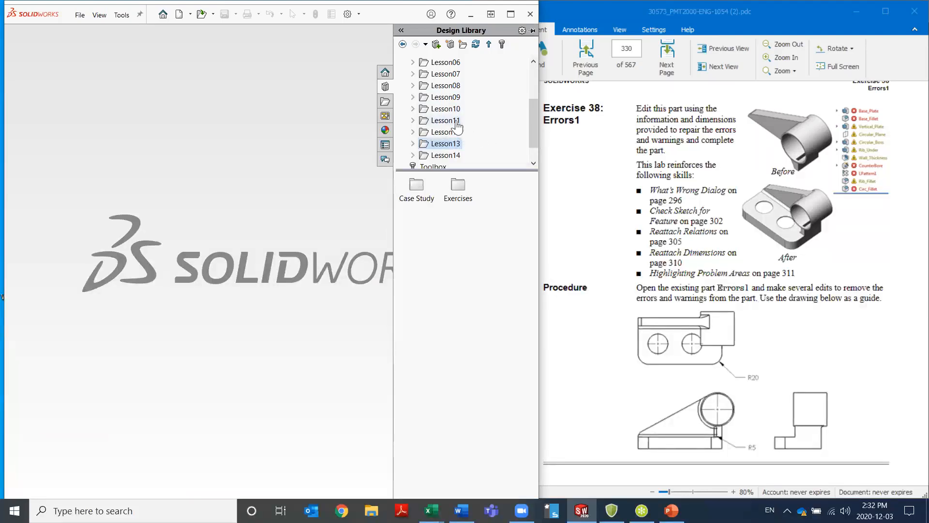
{"action": "left_click", "coordinate": [412, 86]}
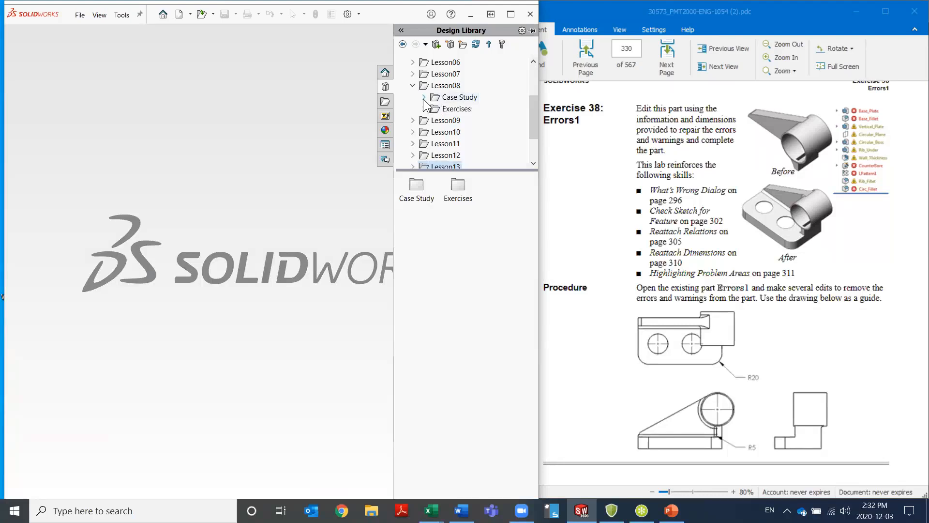
{"action": "left_click", "coordinate": [424, 109]}
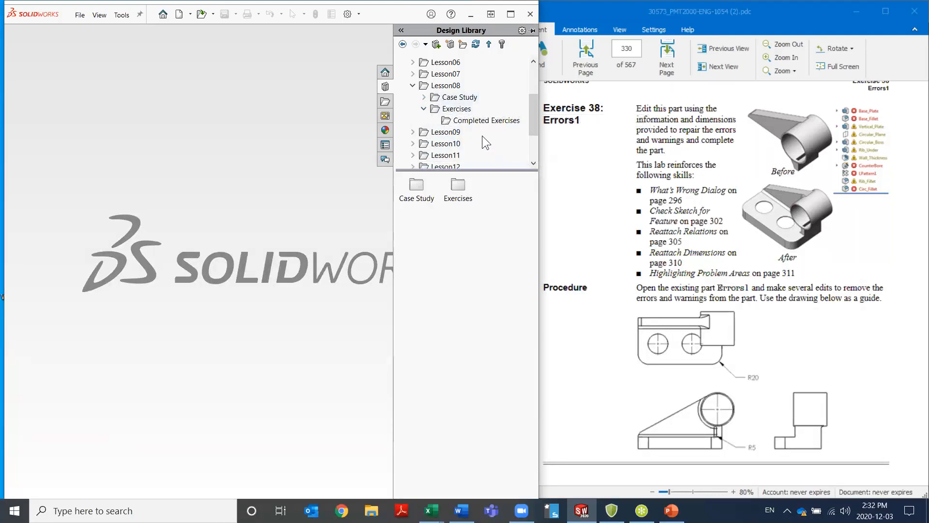
Check the course PDF pages just before Exercise 38 to see which lesson the exercise belongs to
{"action": "left_click", "coordinate": [609, 178]}
{"action": "scroll", "coordinate": [674, 208], "scroll_direction": "up", "scroll_amount": 10}
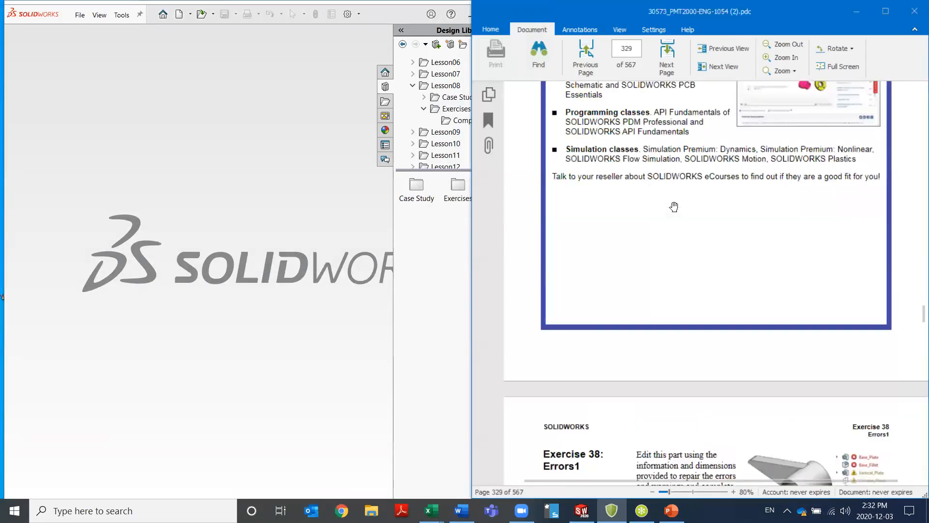
{"action": "scroll", "coordinate": [674, 206], "scroll_direction": "up", "scroll_amount": 15}
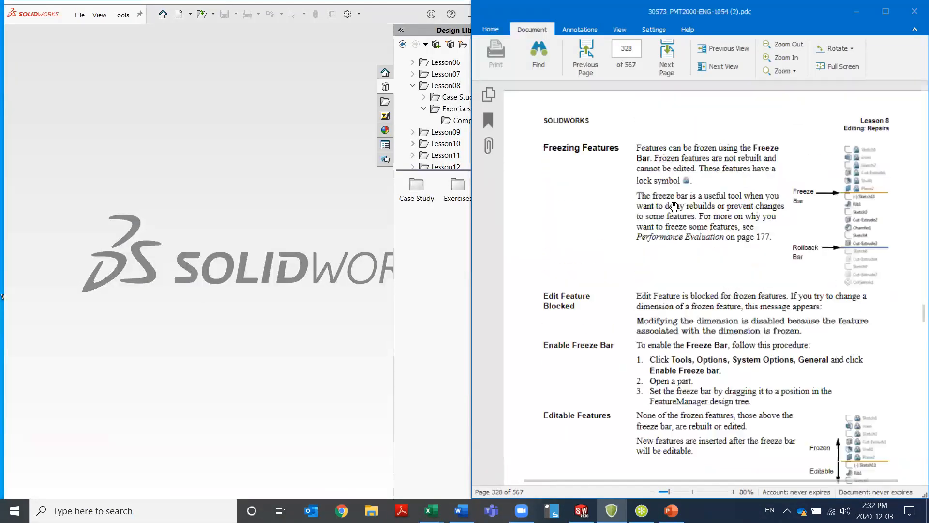
{"action": "scroll", "coordinate": [674, 207], "scroll_direction": "down", "scroll_amount": 8}
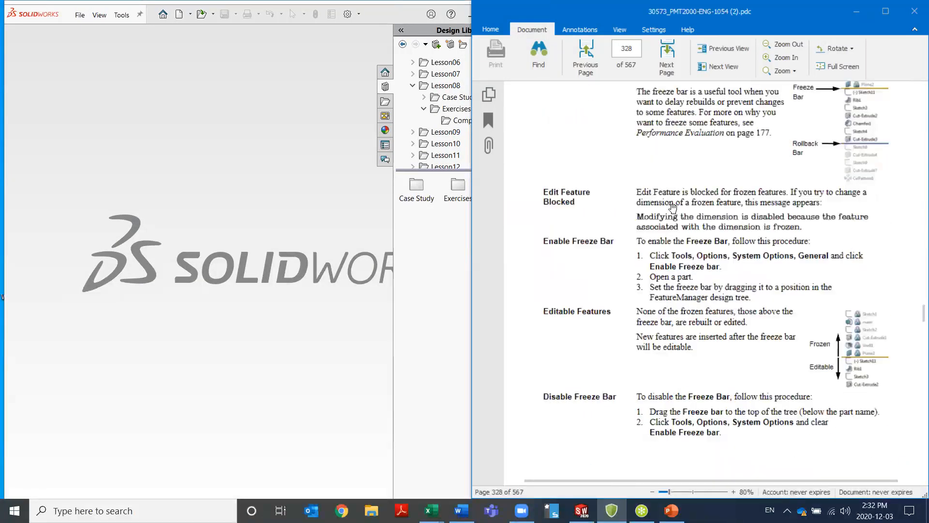
{"action": "scroll", "coordinate": [672, 207], "scroll_direction": "down", "scroll_amount": 20}
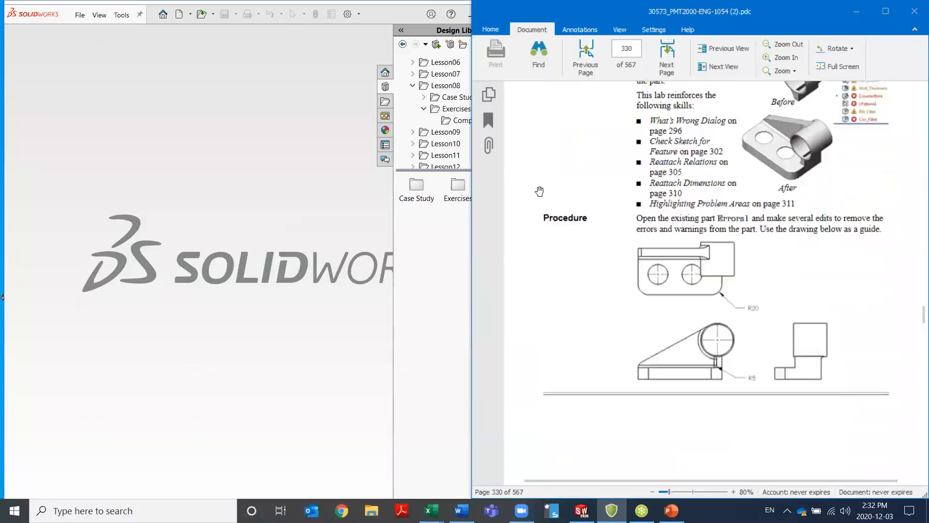
Open the Errors1 part from the Lesson08 Exercises folder in SOLIDWORKS and enlarge the What's Wrong window to show its full list
{"action": "left_click", "coordinate": [412, 113]}
{"action": "left_click", "coordinate": [454, 109]}
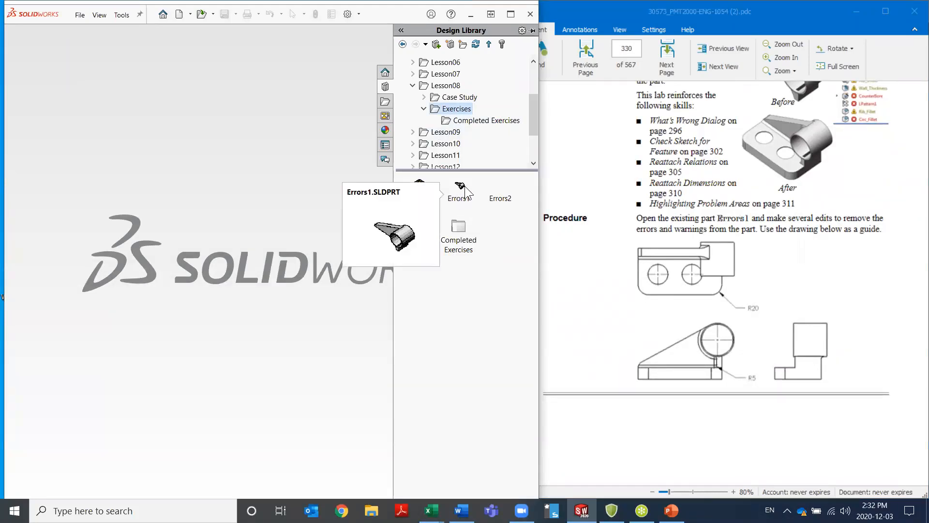
{"action": "double_click", "coordinate": [464, 186]}
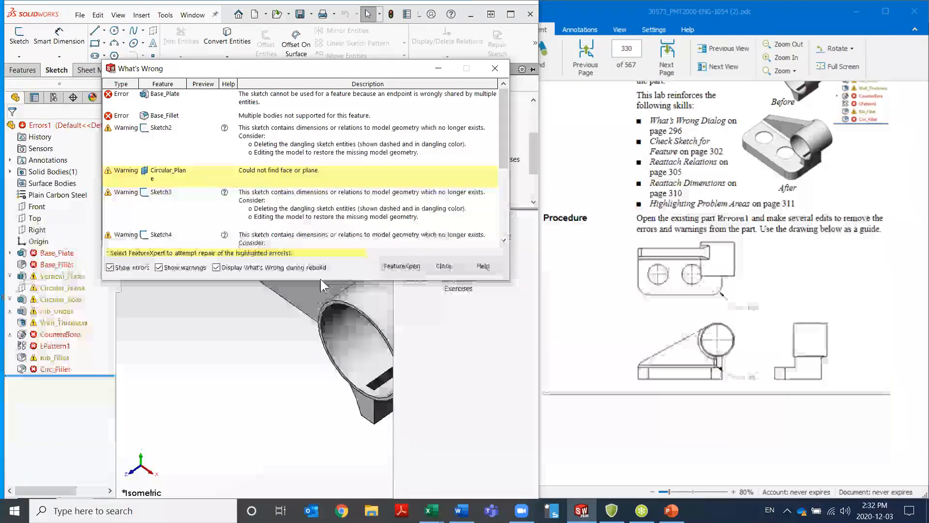
{"action": "left_click_drag", "start_coordinate": [320, 280], "coordinate": [320, 434]}
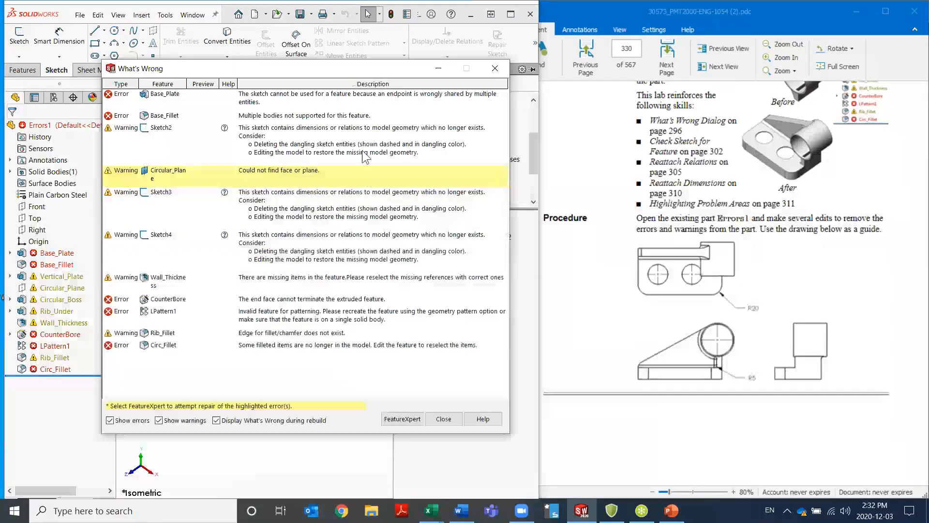
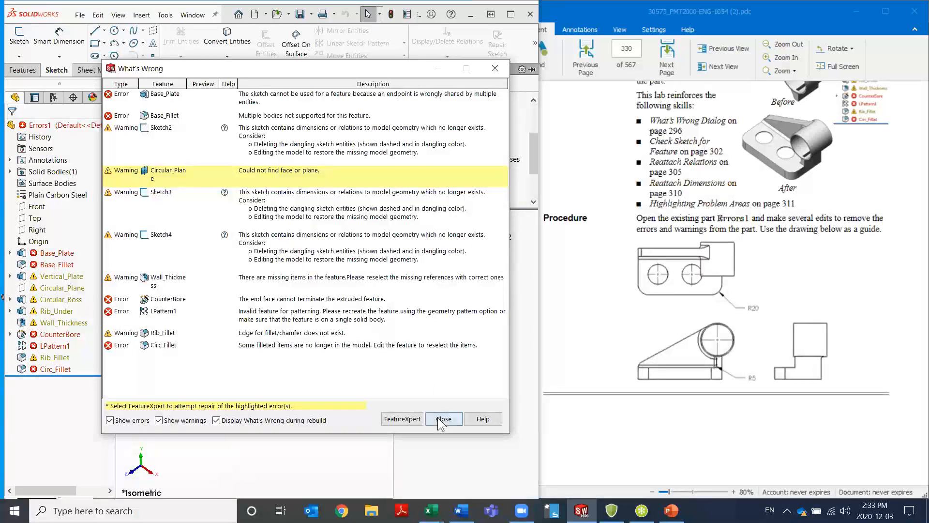
Dismiss the What's Wrong list, collapse the Design Library, and switch the feature tree to its flat display
{"action": "left_click", "coordinate": [443, 418]}
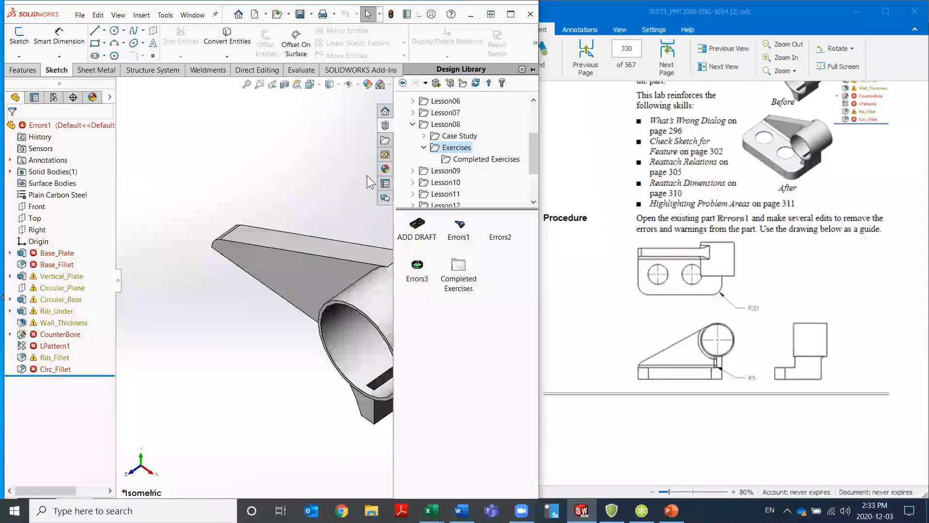
{"action": "left_click", "coordinate": [532, 69]}
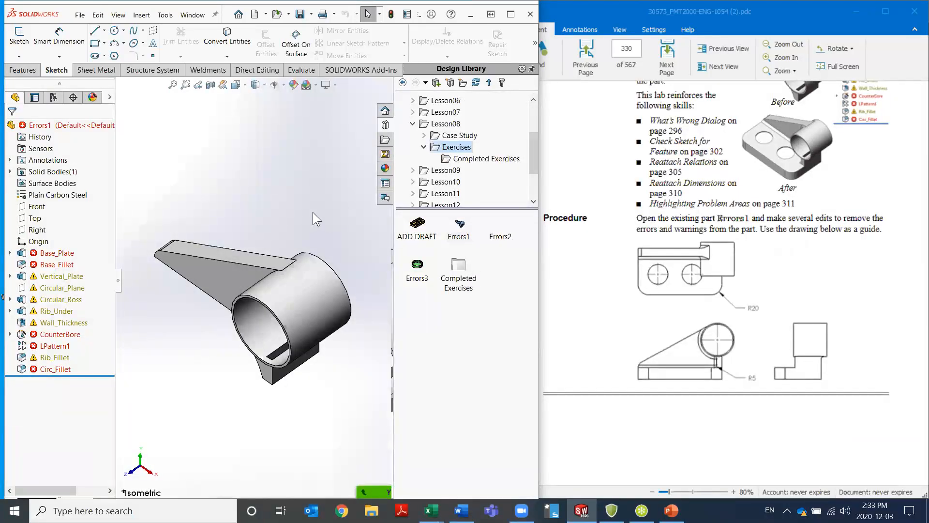
{"action": "left_click", "coordinate": [532, 69]}
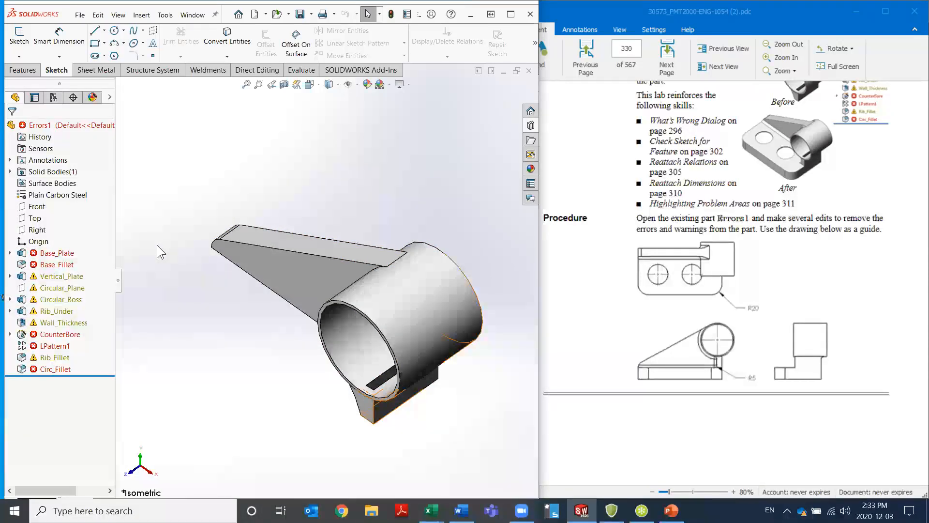
{"action": "key", "text": "ctrl+t"}
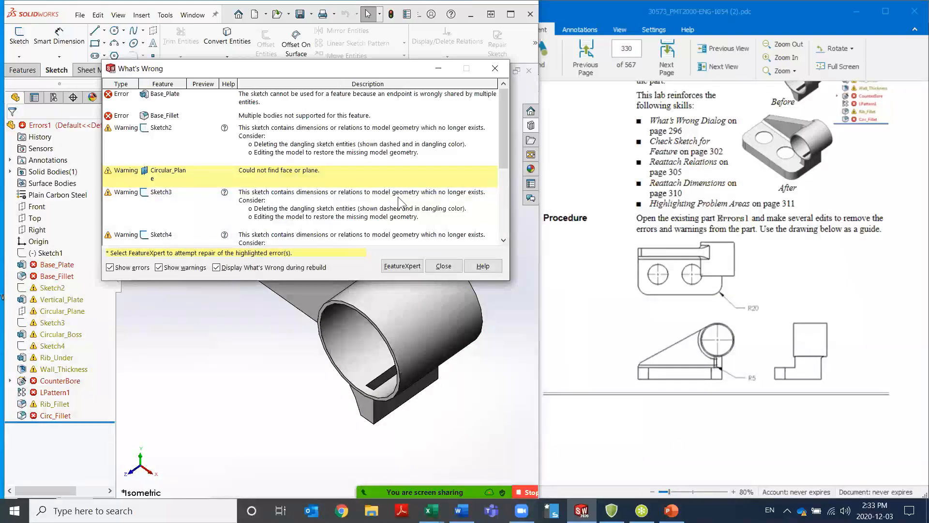
{"action": "left_click", "coordinate": [443, 266]}
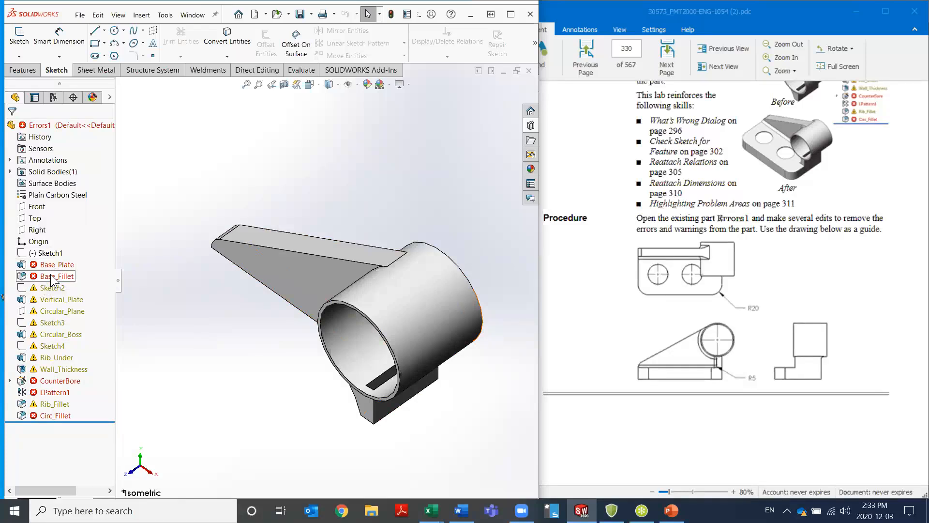
Open Sketch1 of the Base_Plate for editing and show the whole sketch in the Top view
{"action": "mouse_move", "coordinate": [57, 269]}
{"action": "mouse_move", "coordinate": [67, 318]}
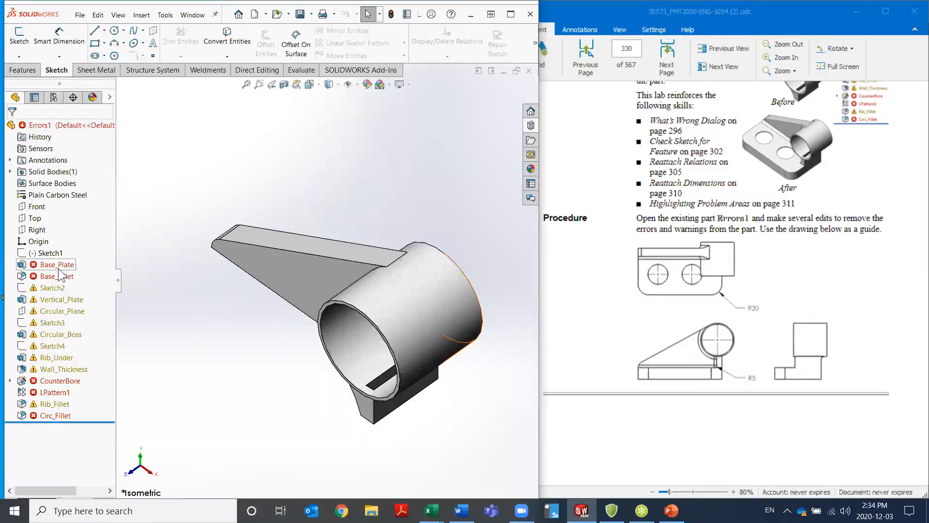
{"action": "left_click", "coordinate": [48, 254]}
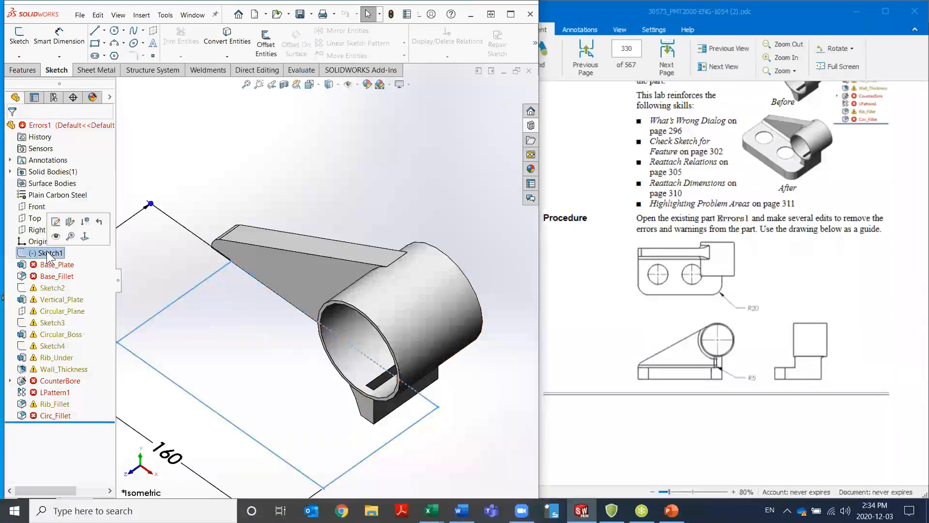
{"action": "left_click", "coordinate": [57, 222]}
{"action": "scroll", "coordinate": [362, 379], "scroll_direction": "up", "scroll_amount": 2}
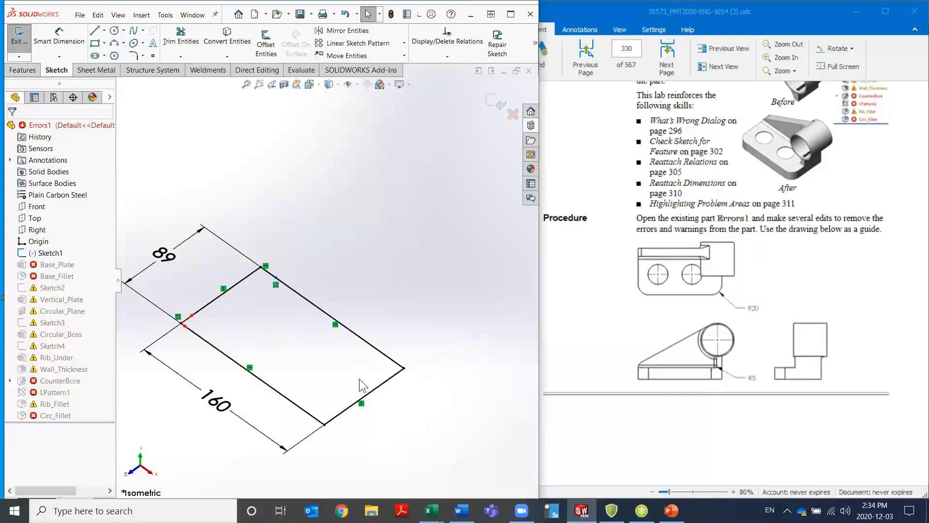
{"action": "scroll", "coordinate": [321, 353], "scroll_direction": "down", "scroll_amount": 2}
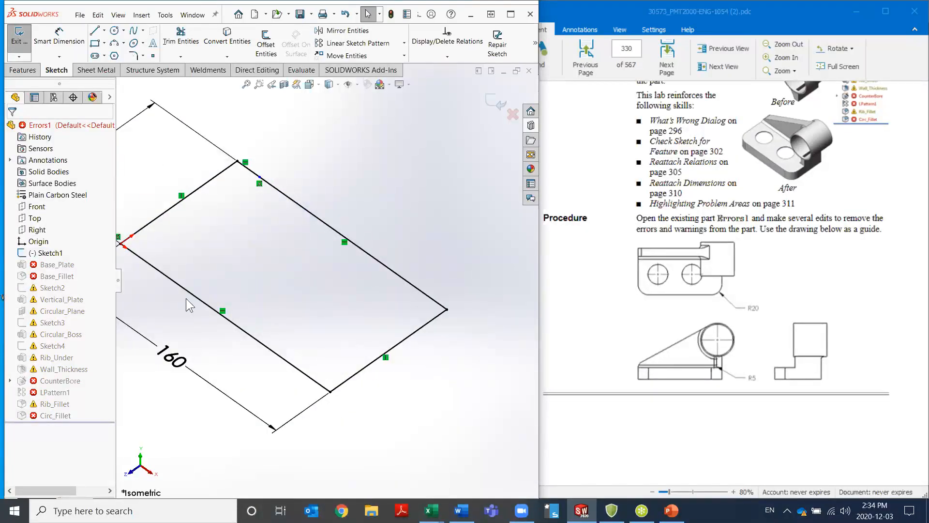
{"action": "scroll", "coordinate": [228, 272], "scroll_direction": "up", "scroll_amount": 2}
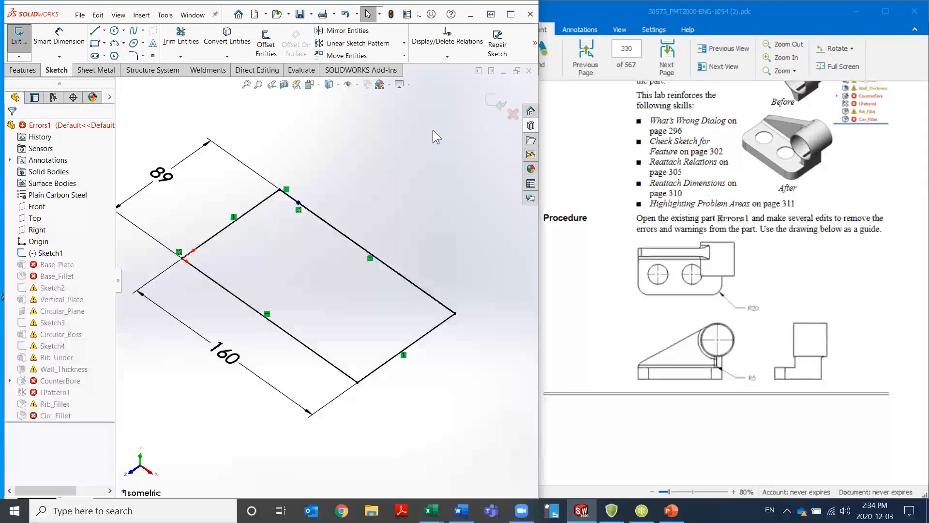
{"action": "key", "text": "f"}
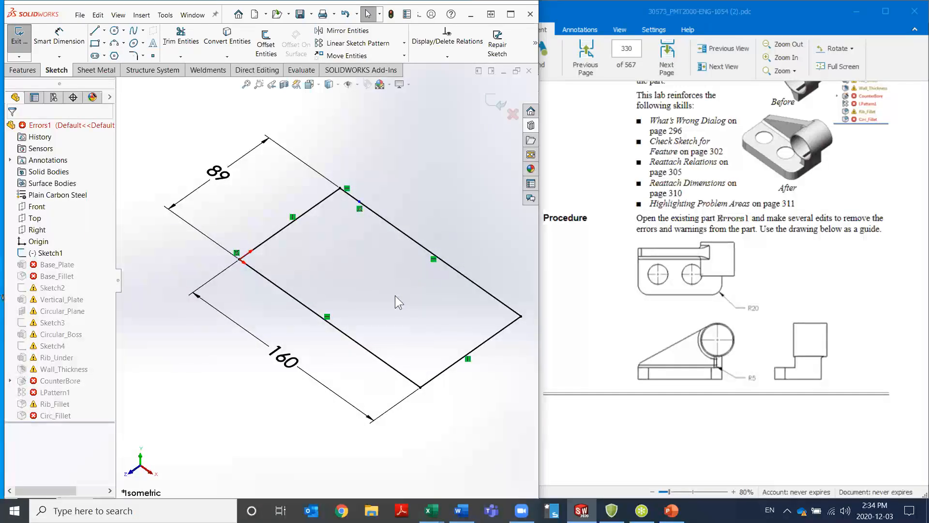
{"action": "key", "text": "ctrl+5"}
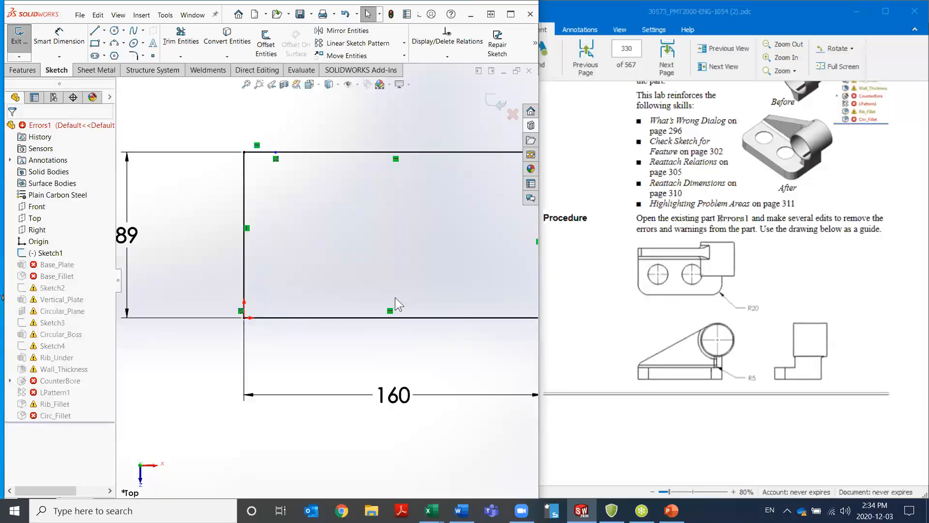
{"action": "key", "text": "f"}
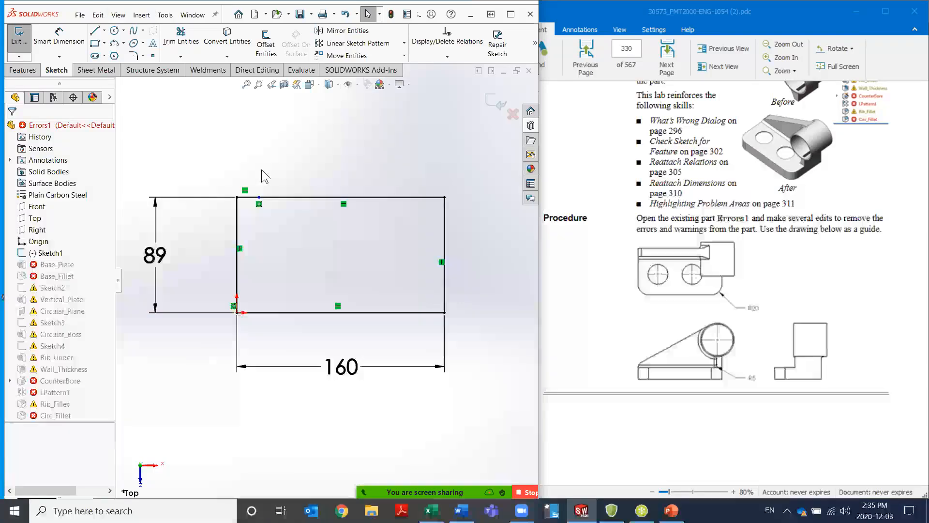
Run Check Sketch for Feature on Sketch1 with Base Extrude usage and accept the offer to repair the sketch
{"action": "key", "text": "s"}
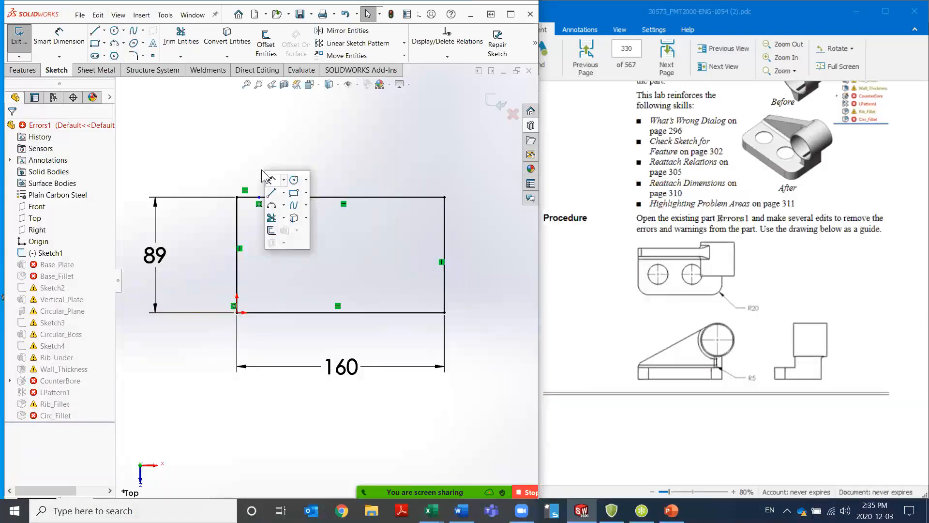
{"action": "key", "text": "Escape"}
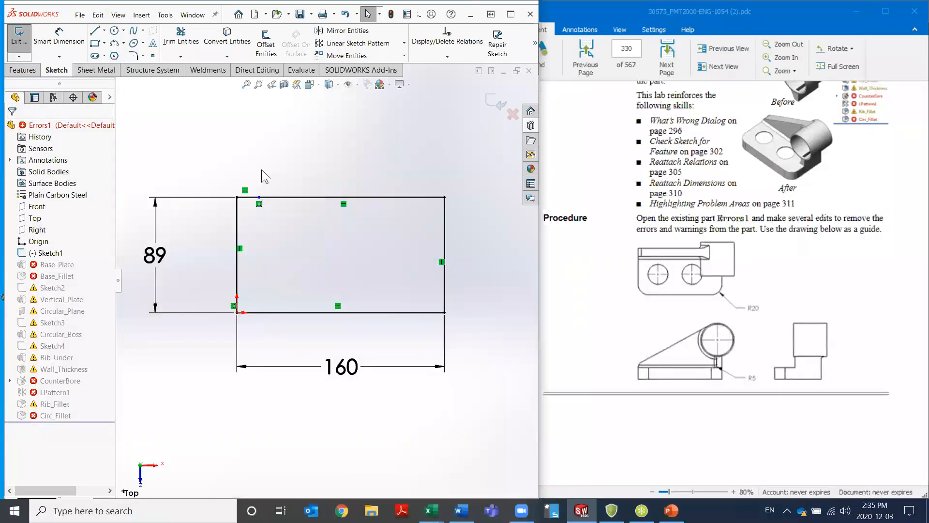
{"action": "type", "text": "wcheck"}
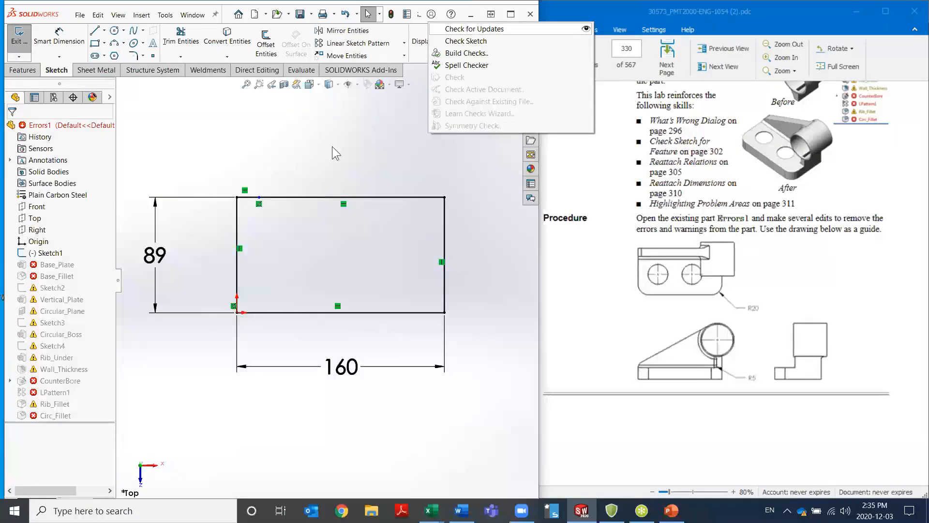
{"action": "left_click", "coordinate": [476, 41]}
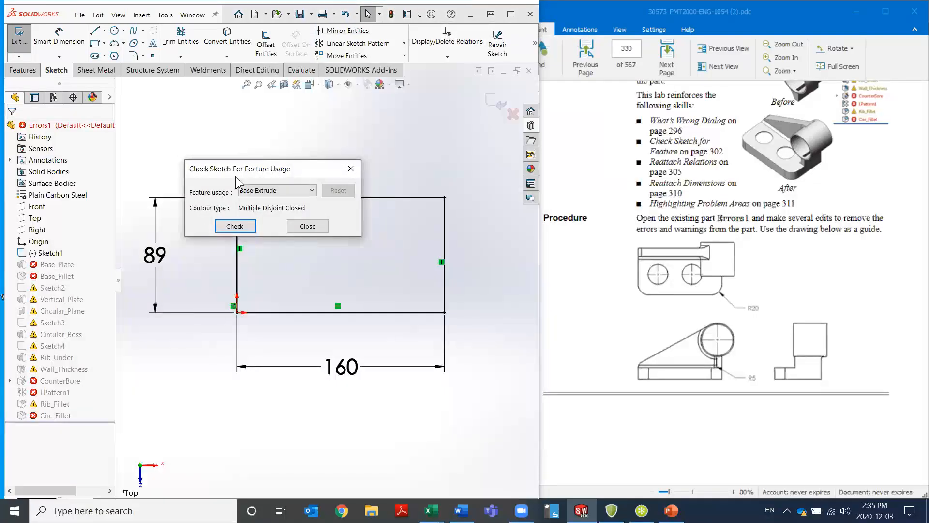
{"action": "left_click", "coordinate": [245, 225]}
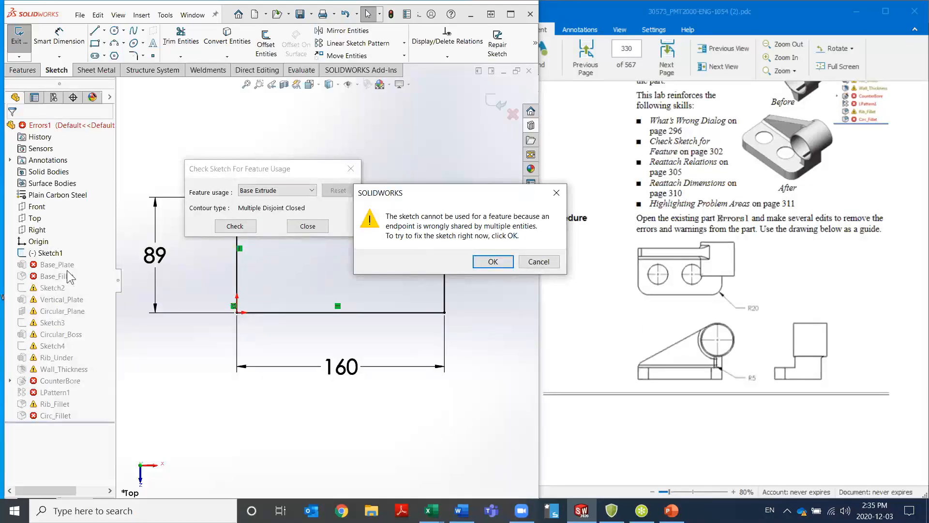
{"action": "left_click", "coordinate": [491, 261]}
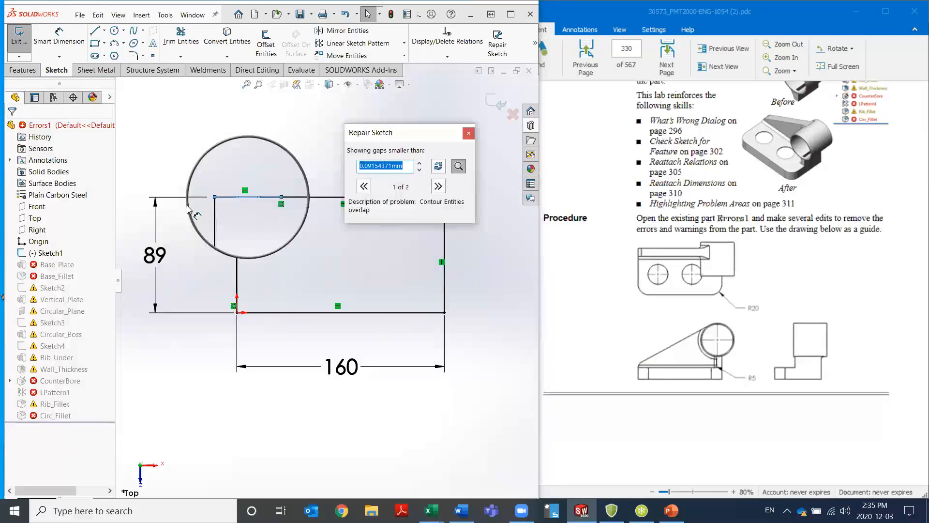
Examine the first problem in Repair Sketch with the magnifier, read its description, and close the tool
{"action": "scroll", "coordinate": [243, 203], "scroll_direction": "down", "scroll_amount": 1}
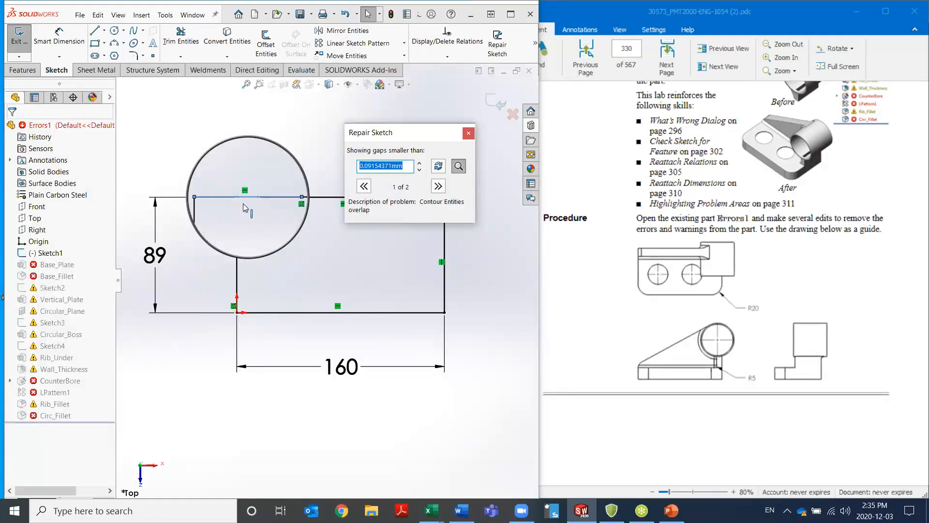
{"action": "scroll", "coordinate": [252, 189], "scroll_direction": "up", "scroll_amount": 2}
{"action": "left_click", "coordinate": [251, 199]}
{"action": "left_click_drag", "start_coordinate": [419, 202], "coordinate": [467, 203]}
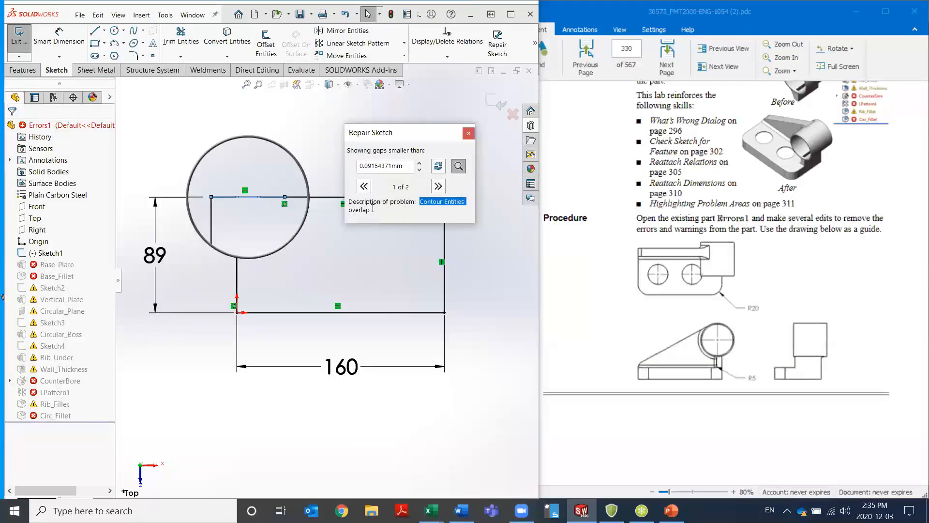
{"action": "left_click_drag", "start_coordinate": [372, 209], "coordinate": [349, 208]}
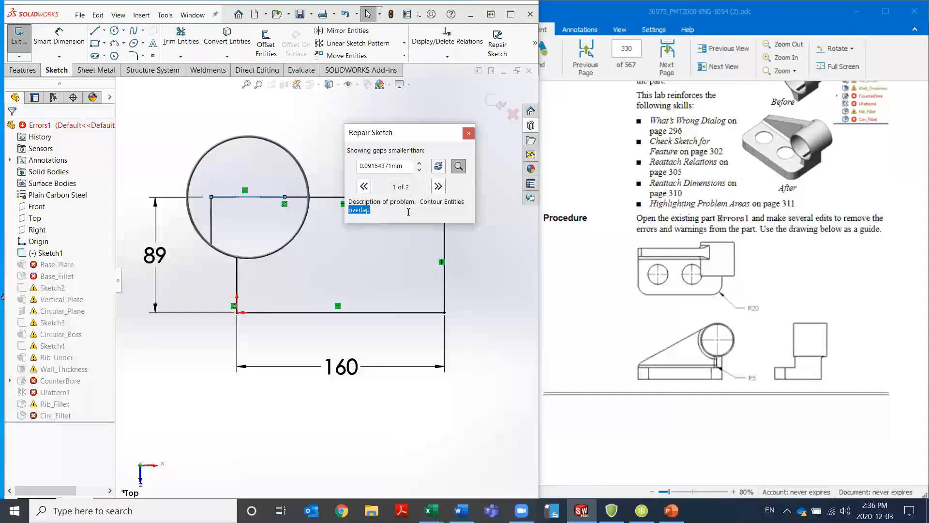
{"action": "left_click", "coordinate": [468, 134]}
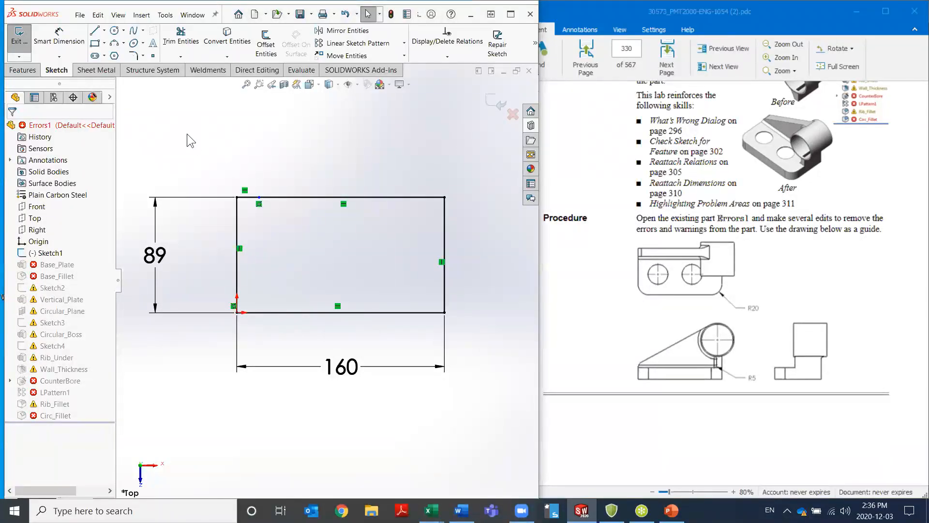
Window-select only the short line overlapping the rectangle's upper edge in Sketch1 and delete it
{"action": "left_click_drag", "start_coordinate": [267, 187], "coordinate": [208, 230]}
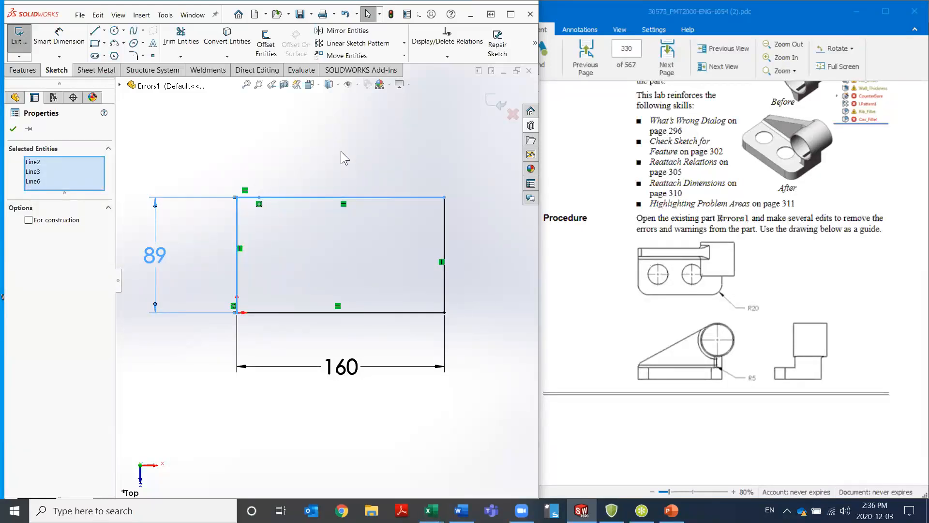
{"action": "left_click", "coordinate": [223, 149]}
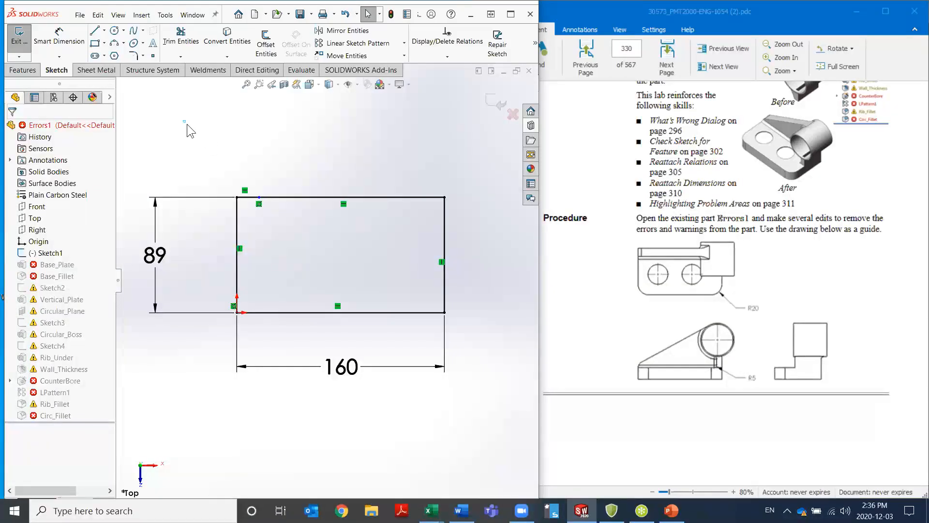
{"action": "left_click_drag", "start_coordinate": [196, 132], "coordinate": [265, 156]}
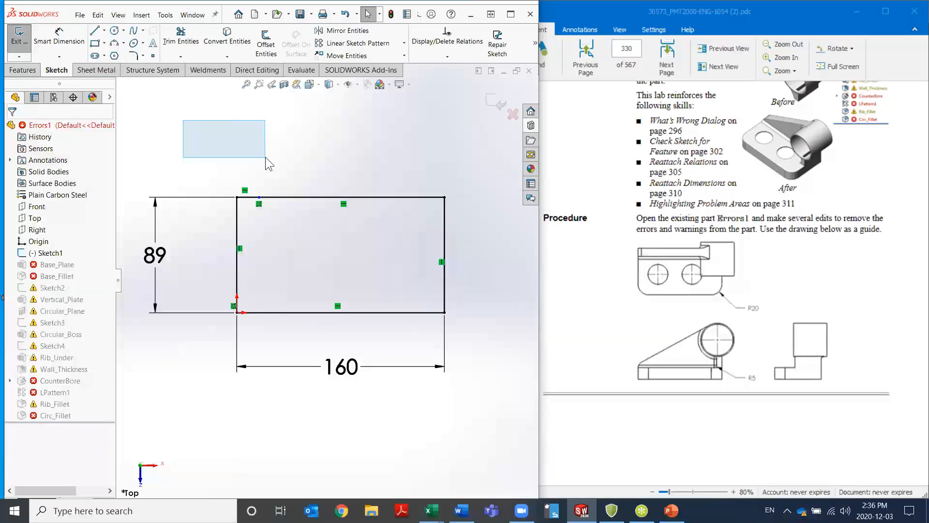
{"action": "mouse_move", "coordinate": [265, 157]}
{"action": "left_mouse_down"}
{"action": "mouse_move", "coordinate": [269, 194]}
{"action": "mouse_move", "coordinate": [290, 223]}
{"action": "left_mouse_up"}
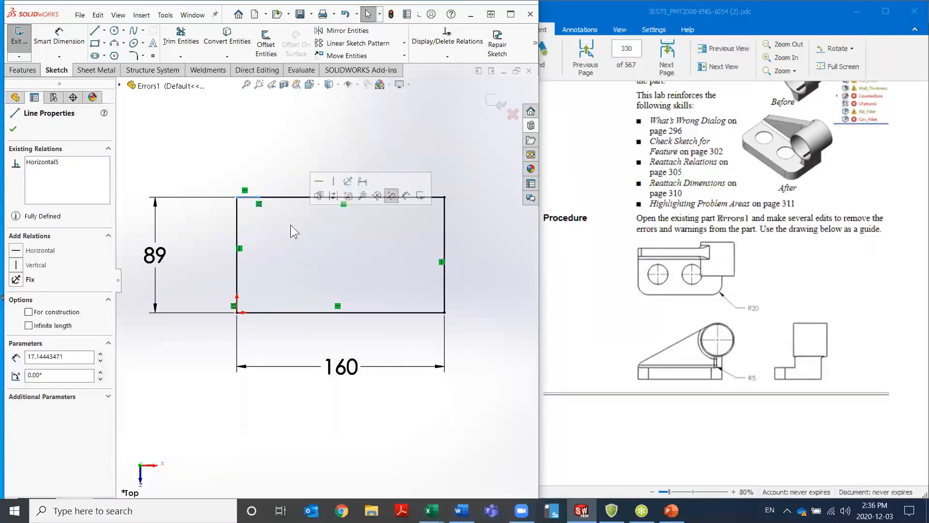
{"action": "key", "text": "Delete"}
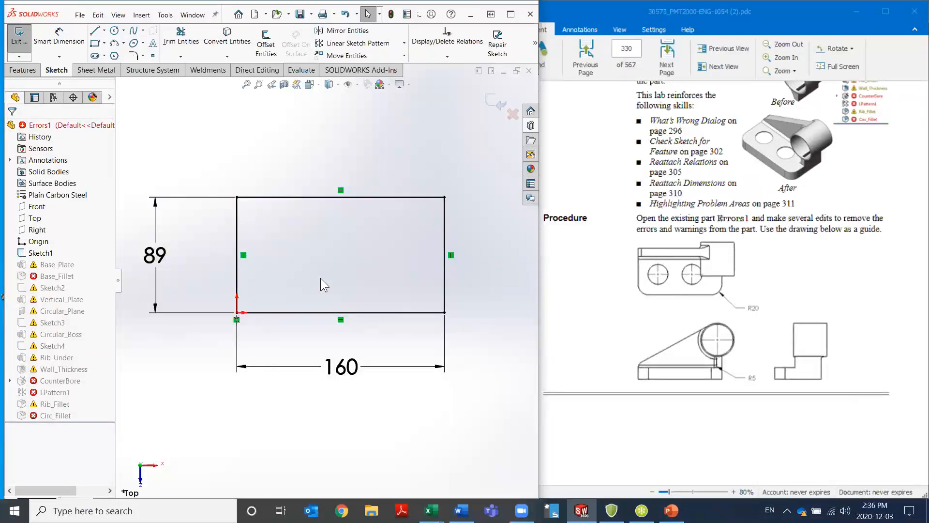
Exit Sketch1, choose to stop and repair at the Sketch2 warning, and dismiss the What's Wrong list
{"action": "left_click", "coordinate": [492, 103]}
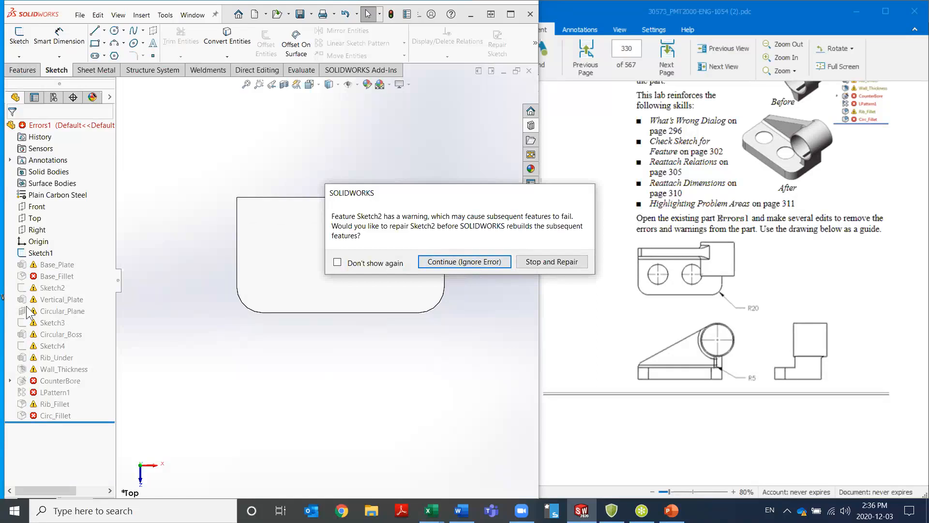
{"action": "left_click", "coordinate": [541, 262]}
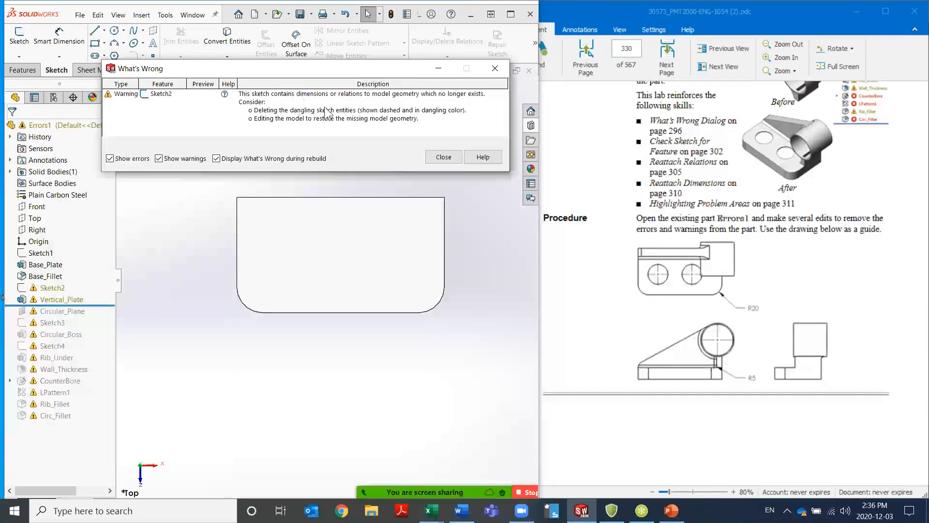
{"action": "left_click", "coordinate": [441, 160]}
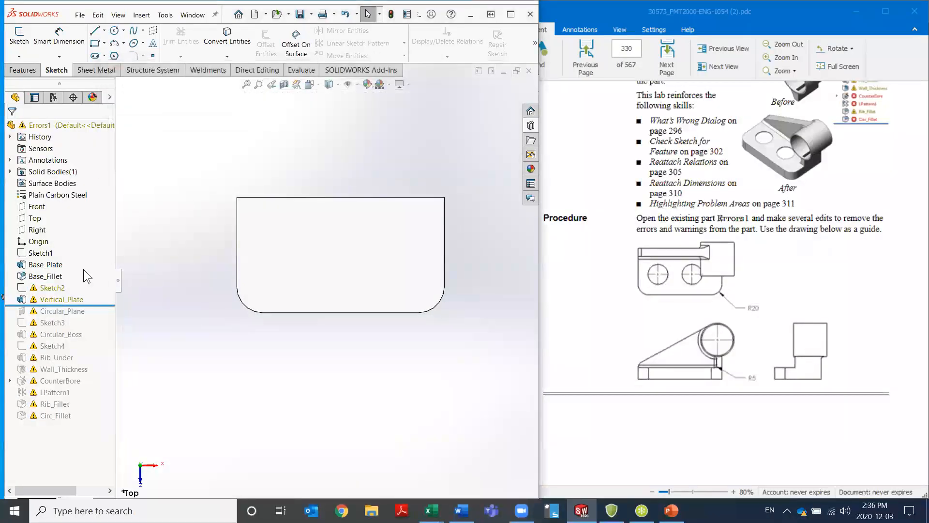
Edit Sketch2, reattach the dangling vertical dimension of the arc center to the profile's horizontal bottom line, and exit the sketch
{"action": "right_click", "coordinate": [55, 289]}
{"action": "left_click", "coordinate": [53, 287]}
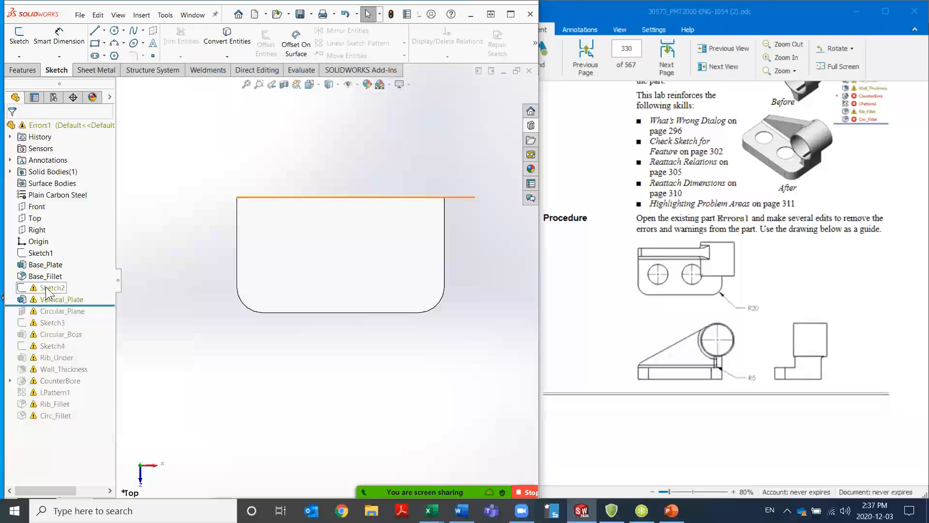
{"action": "left_click", "coordinate": [55, 258]}
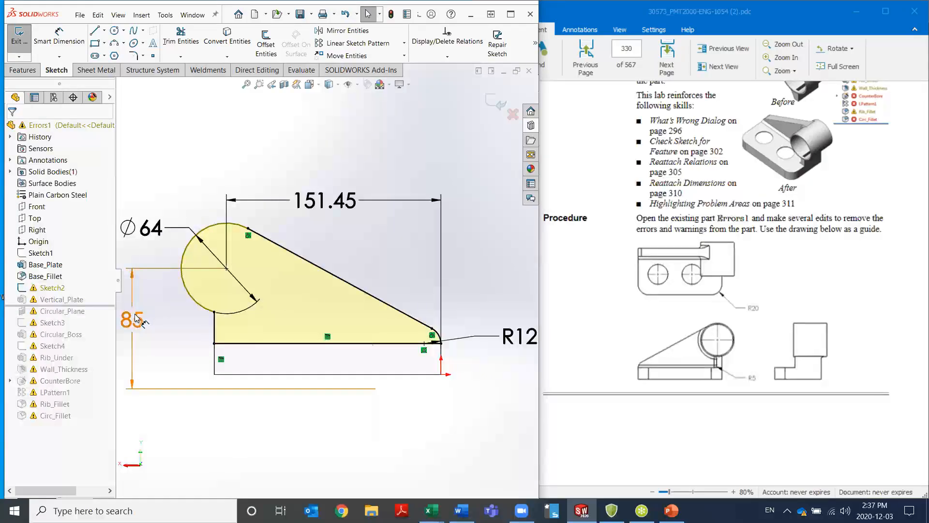
{"action": "scroll", "coordinate": [179, 324], "scroll_direction": "up", "scroll_amount": 1}
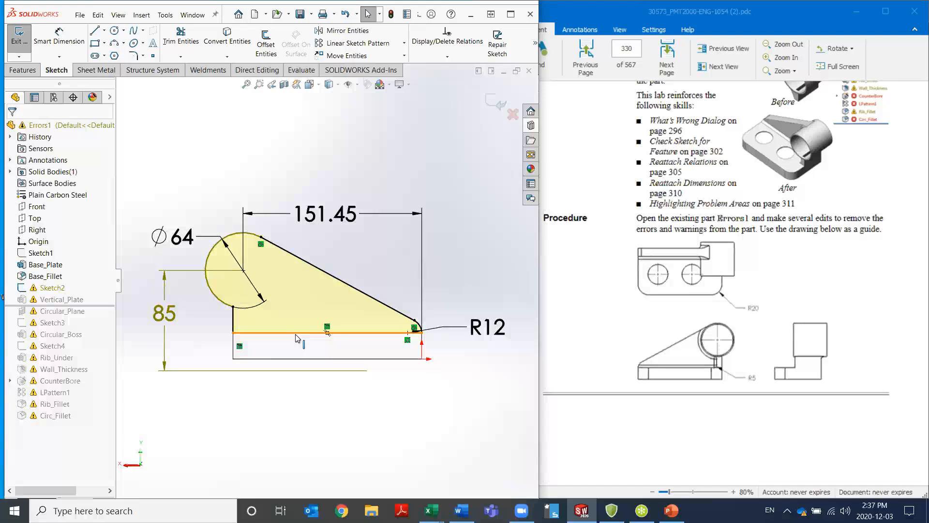
{"action": "double_click", "coordinate": [167, 319]}
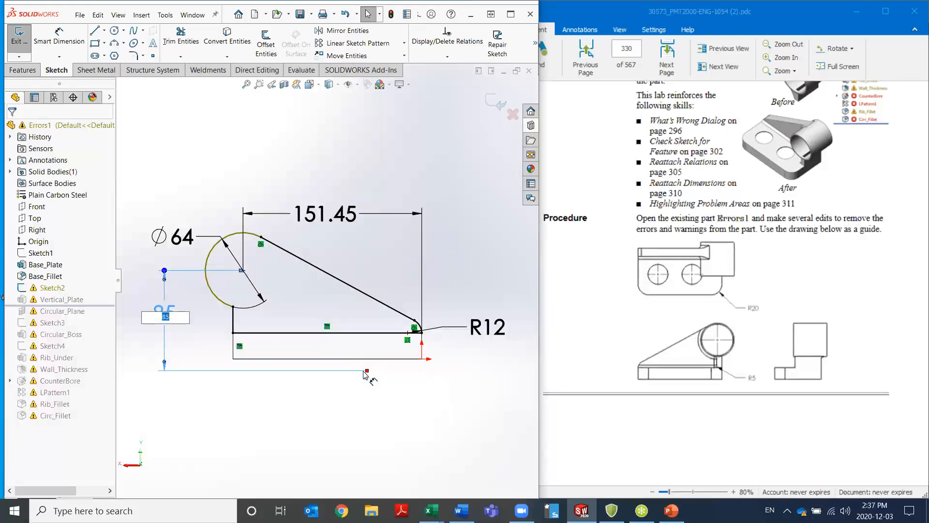
{"action": "mouse_move", "coordinate": [364, 372]}
{"action": "left_mouse_down"}
{"action": "mouse_move", "coordinate": [368, 411]}
{"action": "mouse_move", "coordinate": [354, 404]}
{"action": "mouse_move", "coordinate": [367, 410]}
{"action": "mouse_move", "coordinate": [366, 334]}
{"action": "left_mouse_up"}
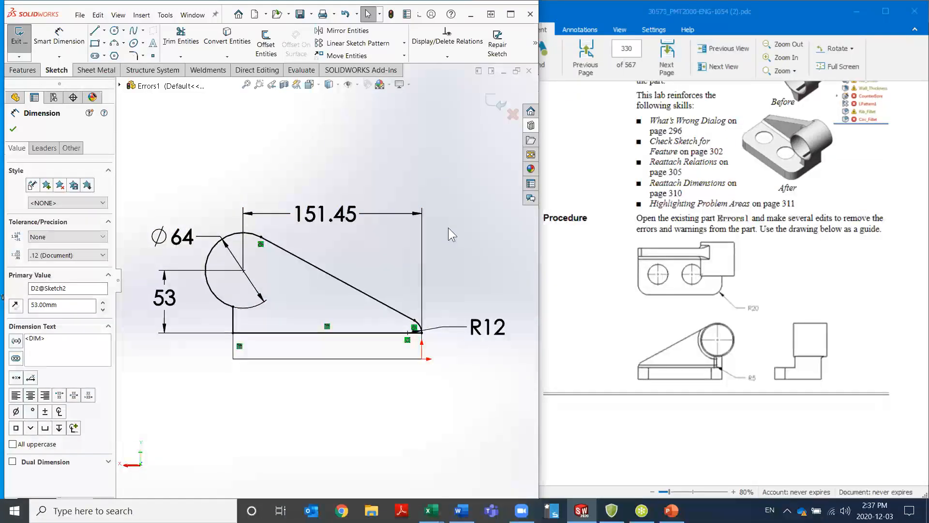
{"action": "left_click", "coordinate": [495, 104]}
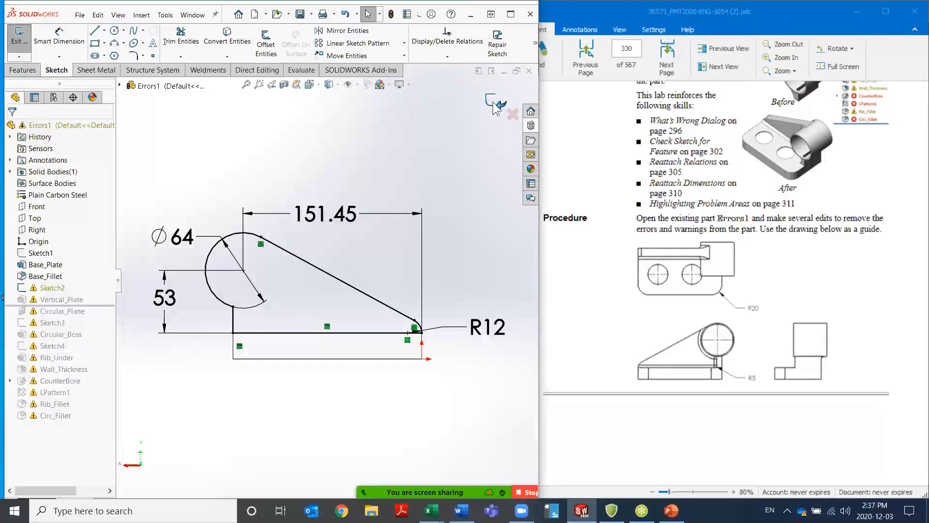
{"action": "left_click", "coordinate": [494, 106]}
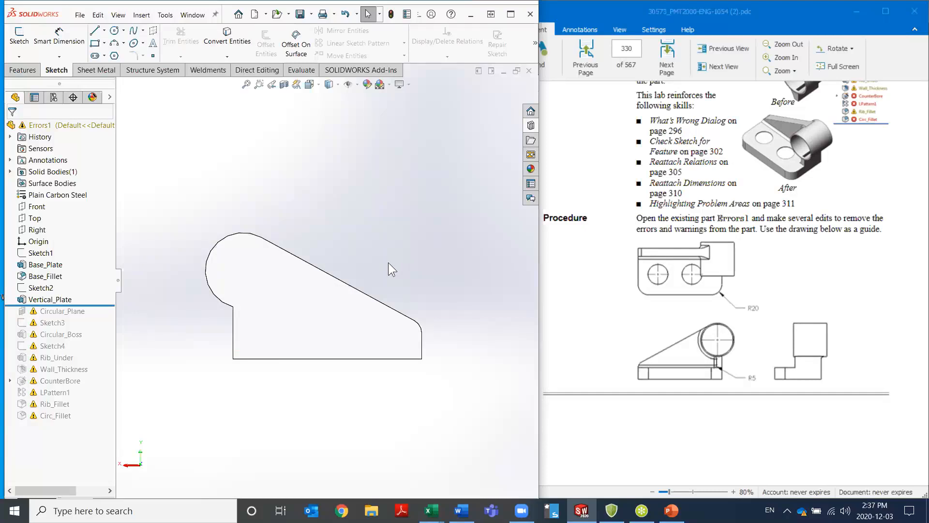
Roll the feature tree to the end, choose to stop and repair at the Sketch4 warning, and dismiss the What's Wrong list
{"action": "right_click", "coordinate": [102, 308]}
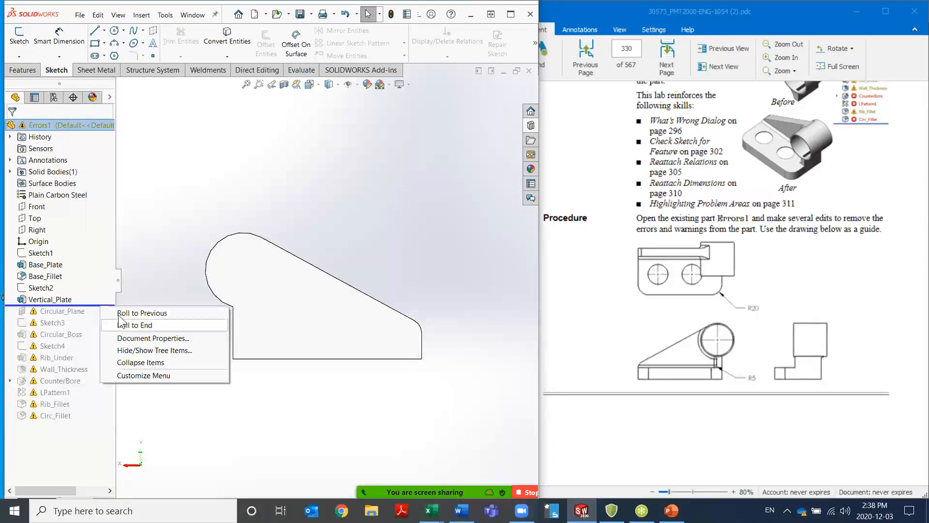
{"action": "left_click", "coordinate": [131, 325]}
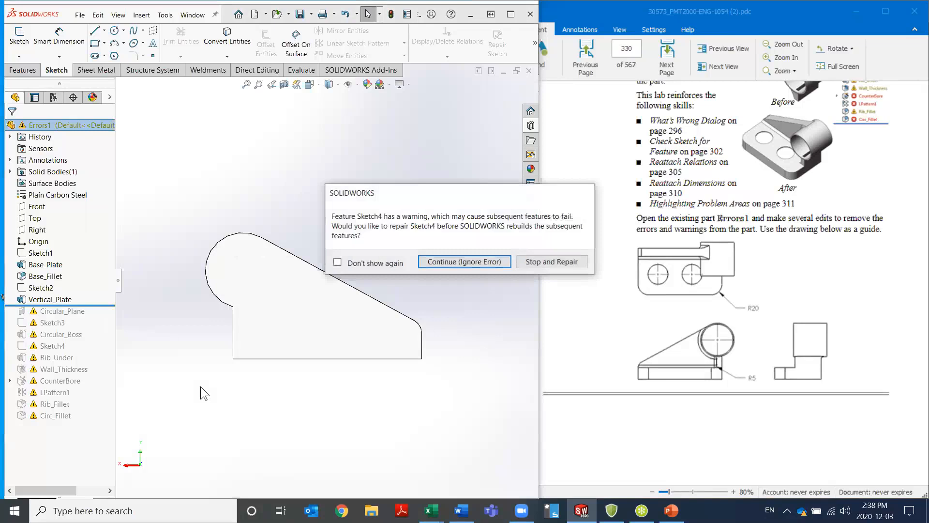
{"action": "left_click", "coordinate": [568, 262]}
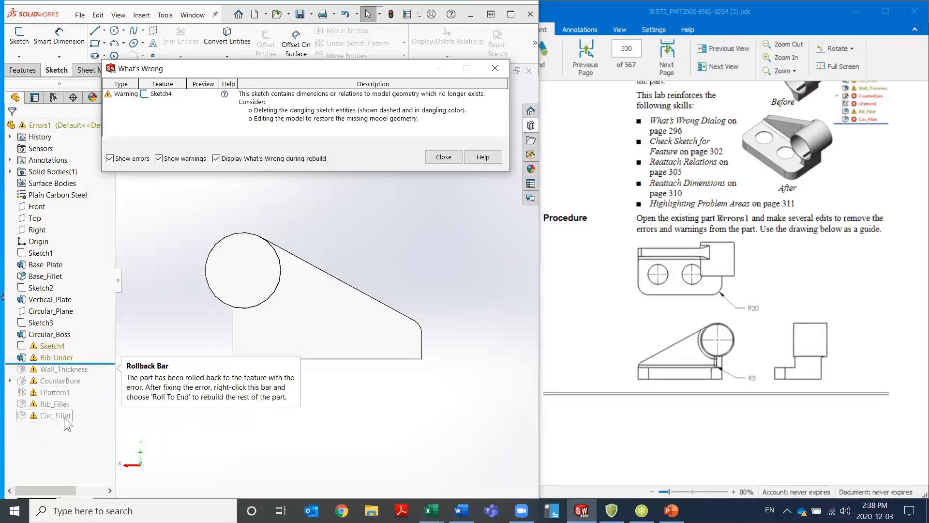
{"action": "left_click", "coordinate": [443, 157]}
Edit Sketch4, reattach the dangling collinear relation of the rectangle's outer vertical line to the base plate's side edge, and exit the sketch
{"action": "left_click", "coordinate": [47, 346]}
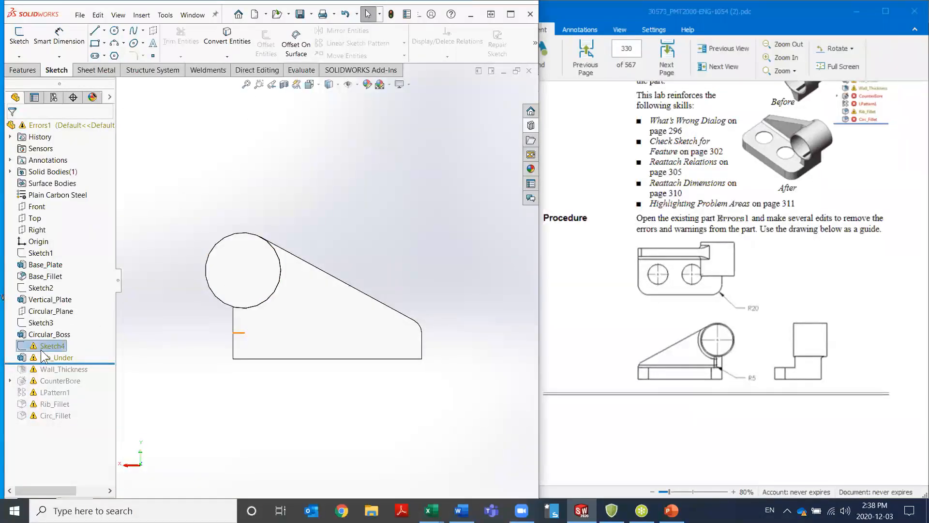
{"action": "right_click", "coordinate": [48, 346]}
{"action": "left_click", "coordinate": [50, 190]}
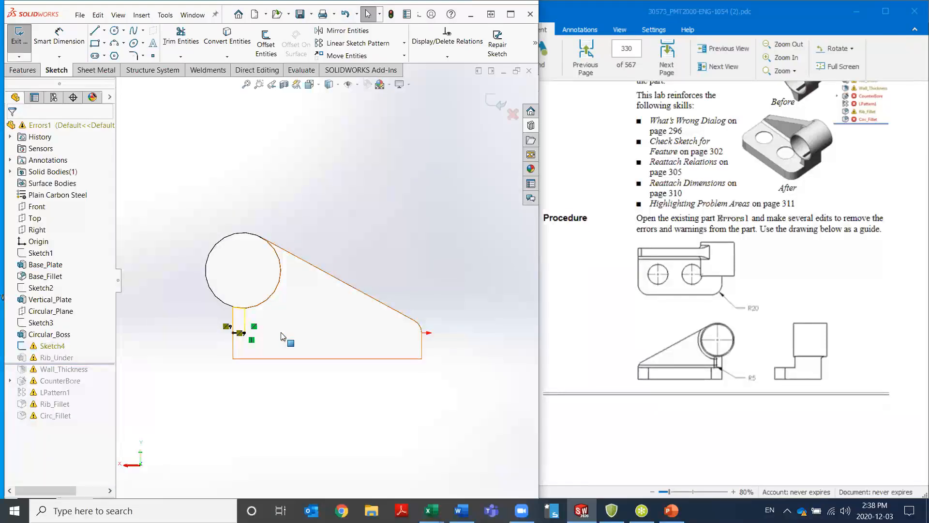
{"action": "key", "text": "ctrl+8"}
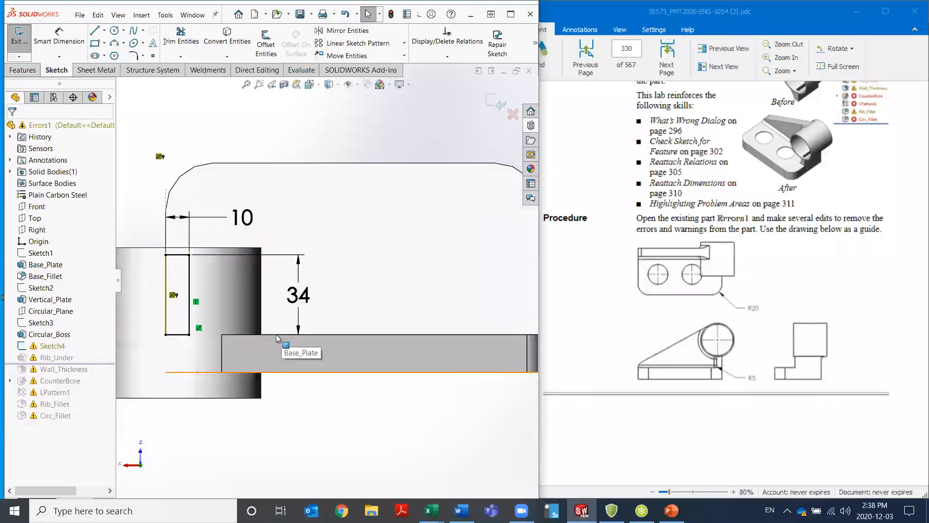
{"action": "left_click", "coordinate": [167, 282]}
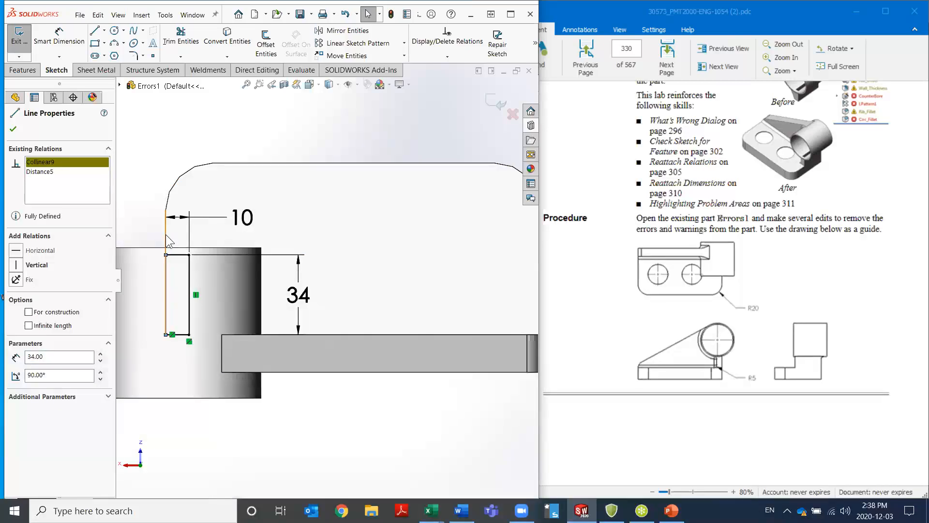
{"action": "left_click", "coordinate": [359, 142]}
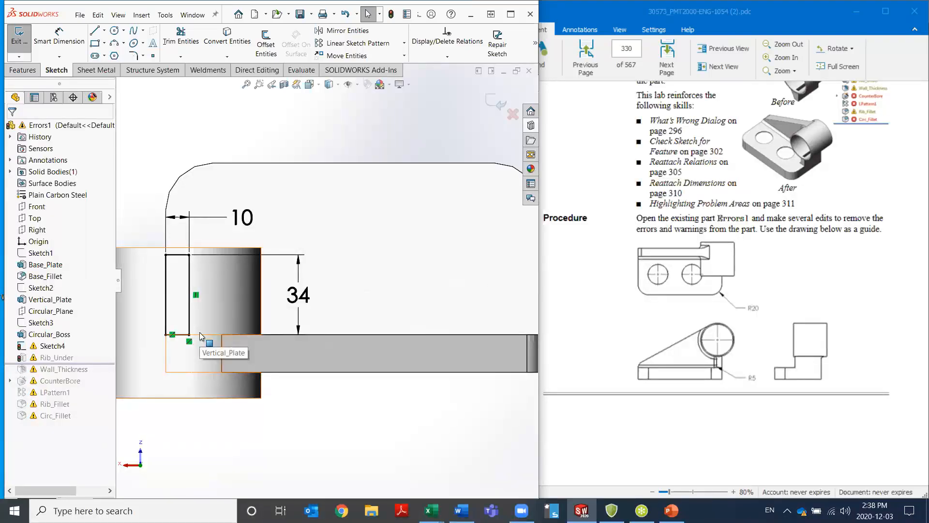
{"action": "left_click", "coordinate": [502, 106]}
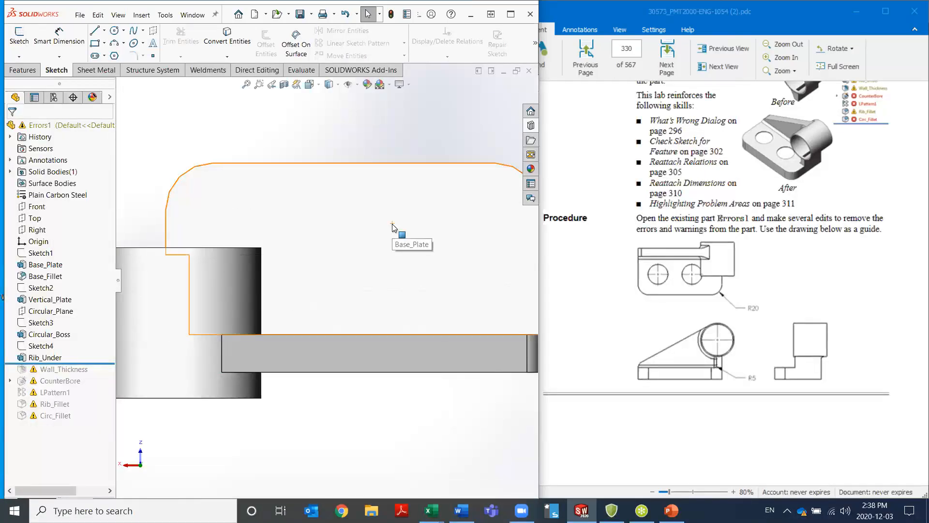
Roll the feature tree to the end and choose to stop and repair at the Rib_Fillet error
{"action": "right_click", "coordinate": [102, 363]}
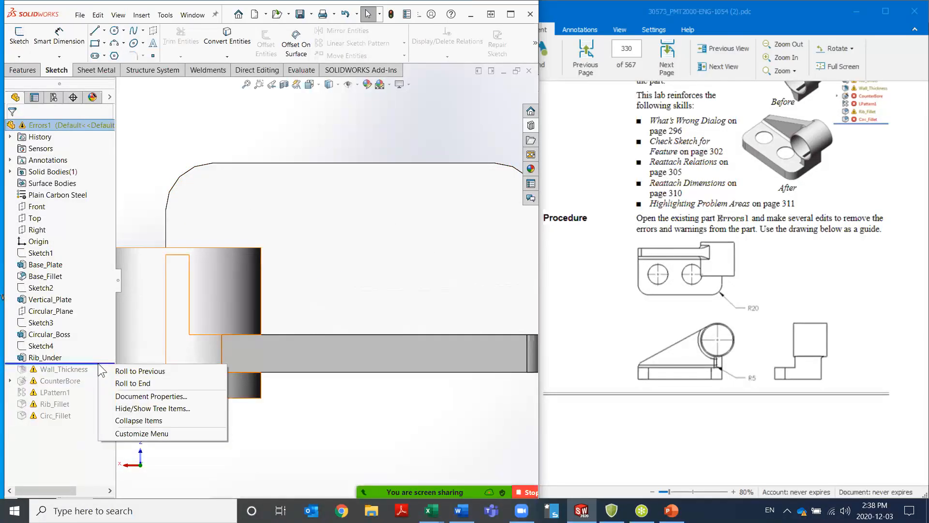
{"action": "left_click", "coordinate": [117, 383]}
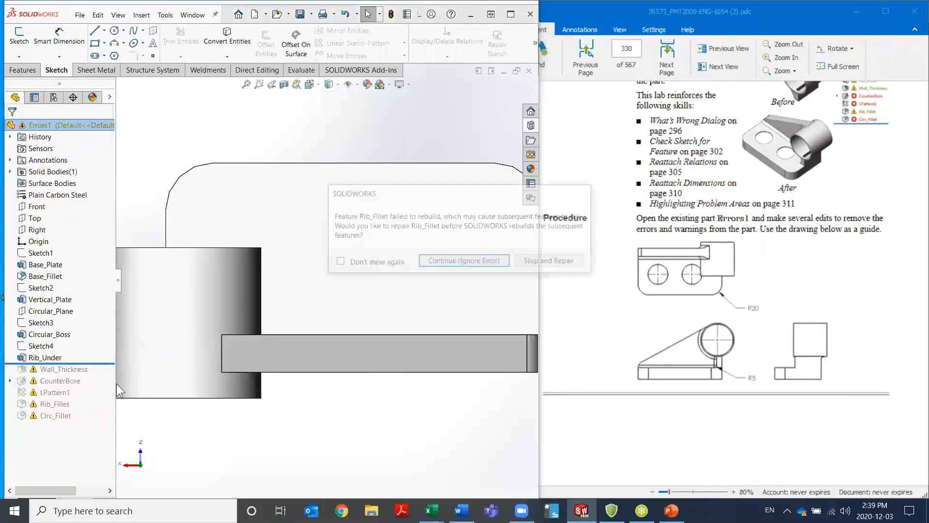
{"action": "left_click", "coordinate": [550, 262]}
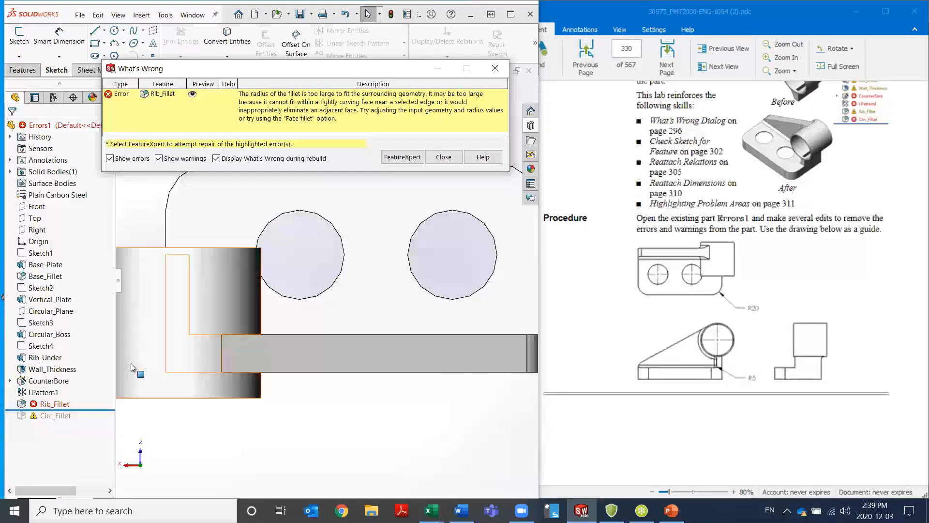
Preview the Rib_Fillet error on the model and try to repair it with FeatureXpert
{"action": "left_click", "coordinate": [192, 95]}
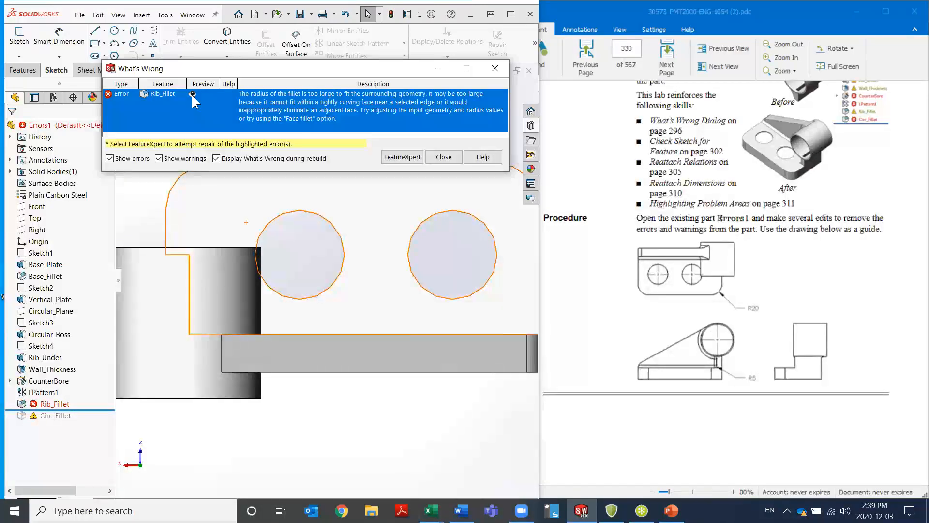
{"action": "mouse_move", "coordinate": [228, 256]}
{"action": "middle_mouse_down"}
{"action": "mouse_move", "coordinate": [242, 314]}
{"action": "mouse_move", "coordinate": [270, 342]}
{"action": "middle_mouse_up"}
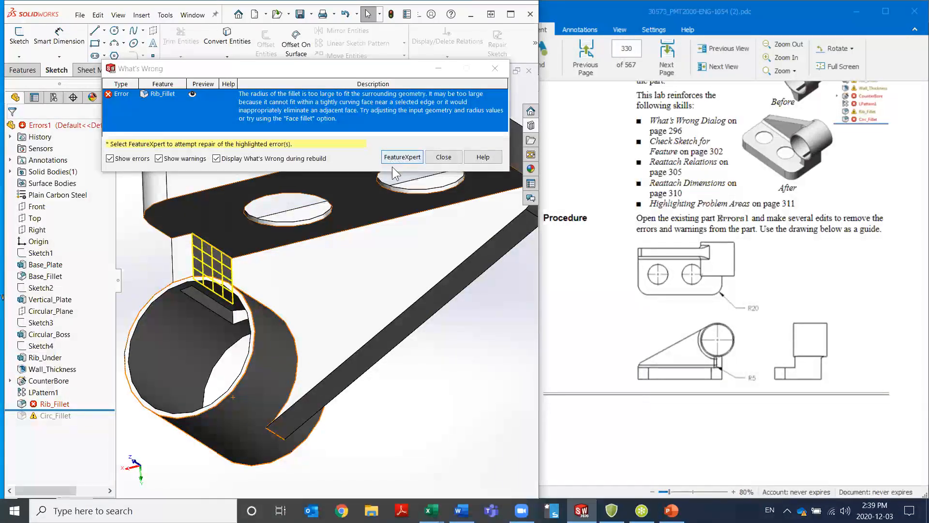
{"action": "left_click", "coordinate": [408, 158]}
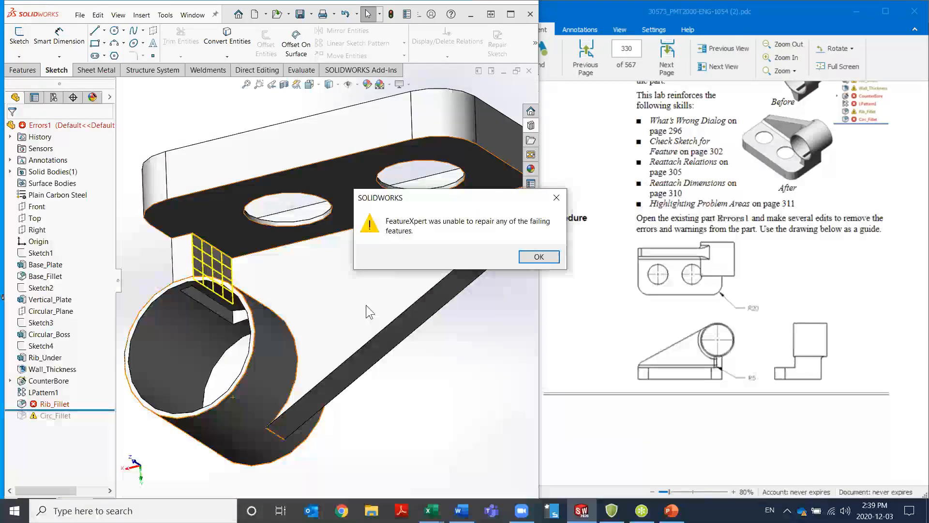
{"action": "left_click", "coordinate": [537, 256]}
Edit the Rib_Fillet feature and set its radius to 5 mm
{"action": "middle_click_drag", "start_coordinate": [385, 217], "coordinate": [356, 290]}
{"action": "right_click", "coordinate": [53, 408]}
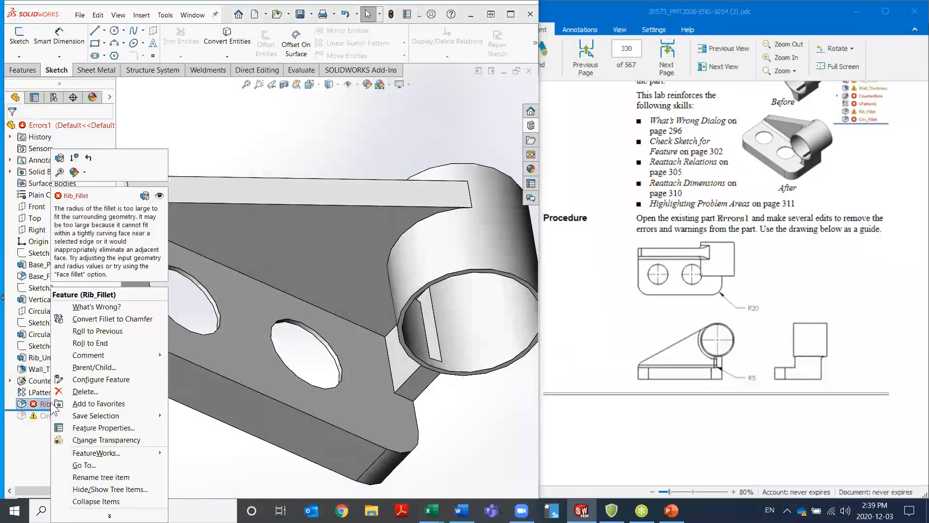
{"action": "left_click", "coordinate": [57, 164]}
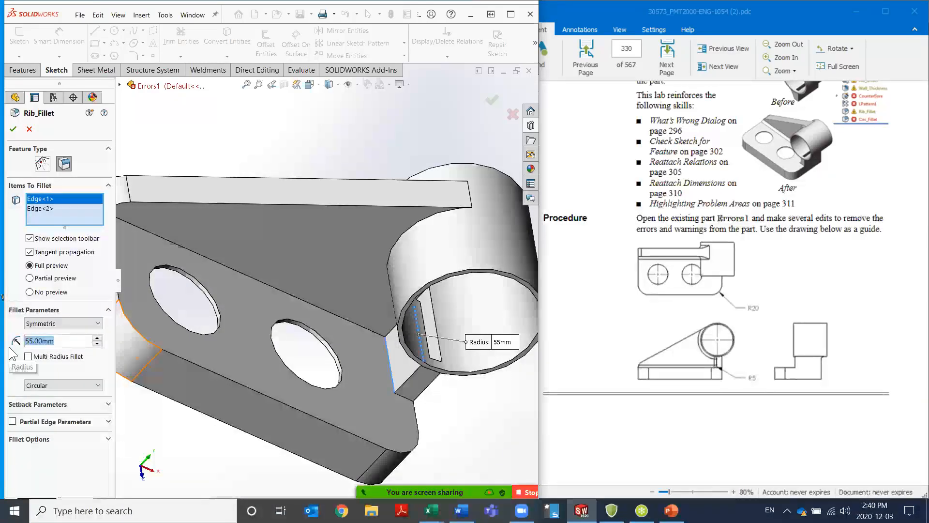
{"action": "type", "text": "5"}
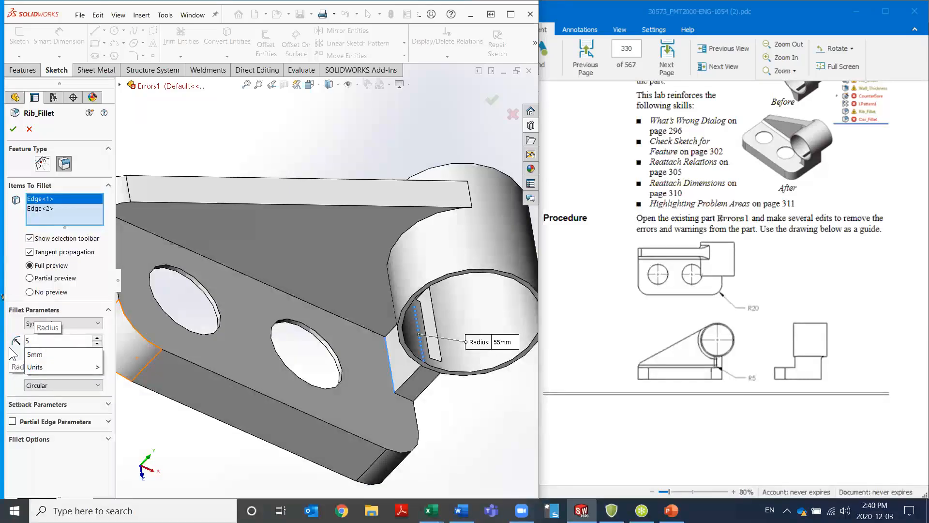
{"action": "left_click", "coordinate": [13, 129]}
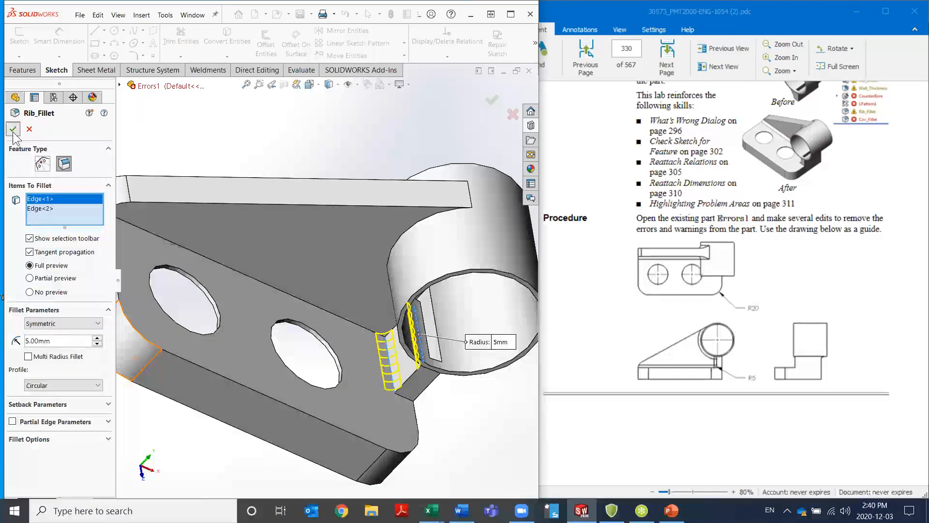
{"action": "left_click", "coordinate": [13, 129]}
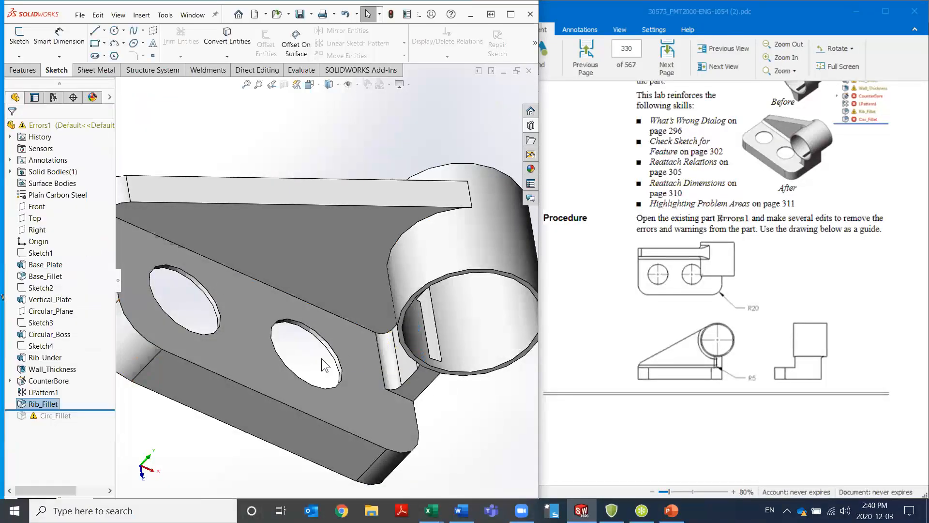
Roll the feature tree to the end to rebuild Circ_Fillet and inspect the whole repaired part
{"action": "right_click", "coordinate": [90, 404]}
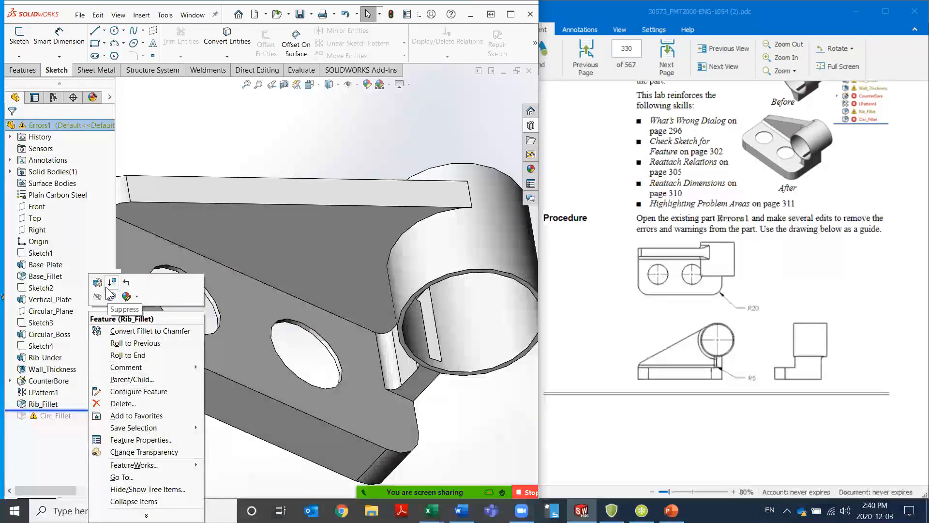
{"action": "left_click", "coordinate": [128, 354]}
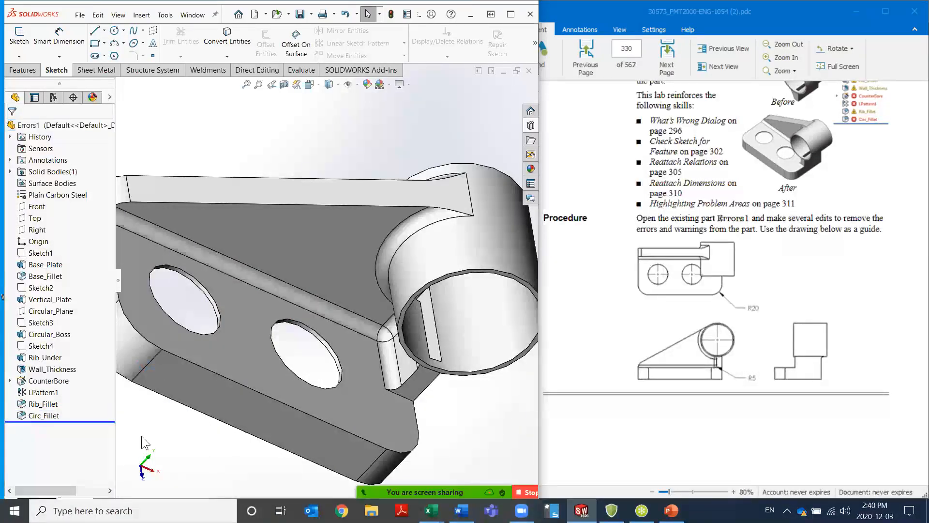
{"action": "key", "text": "f"}
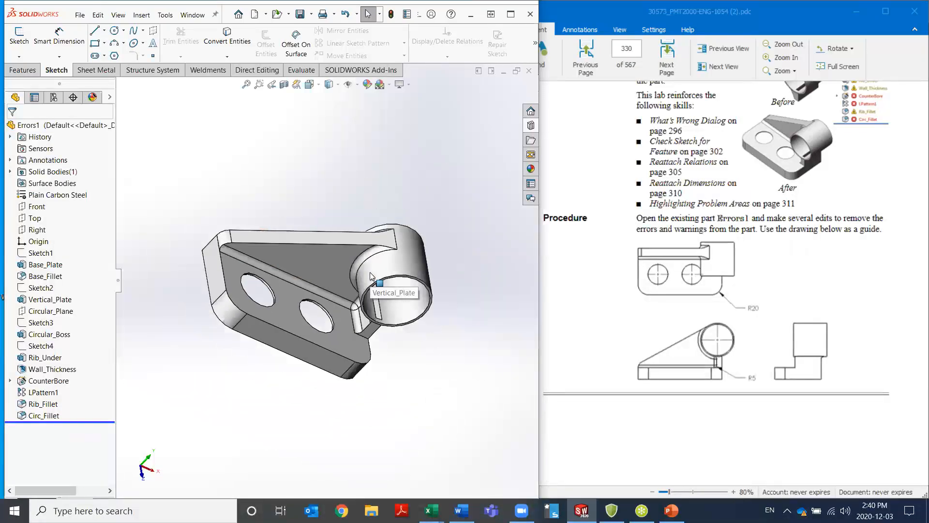
{"action": "middle_click_drag", "start_coordinate": [403, 328], "coordinate": [280, 207]}
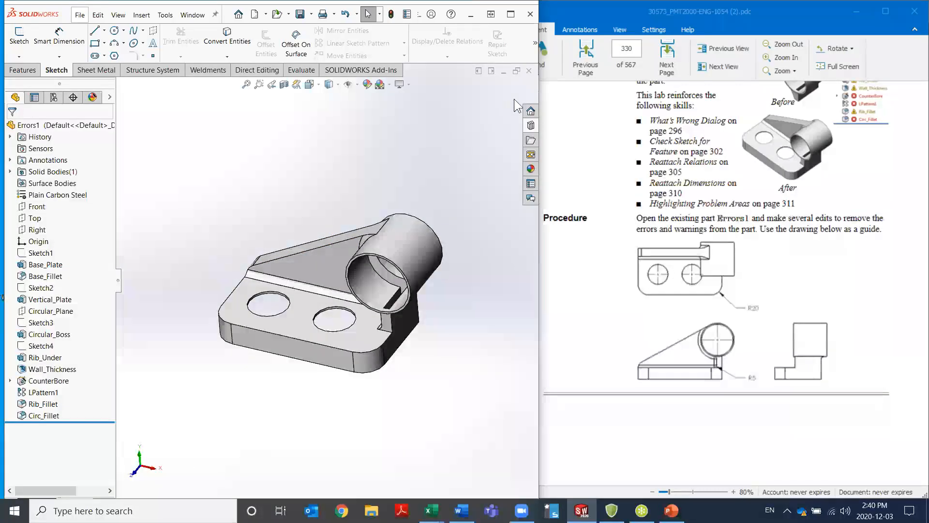
Close the Errors1 part without saving the changes
{"action": "left_click", "coordinate": [529, 70]}
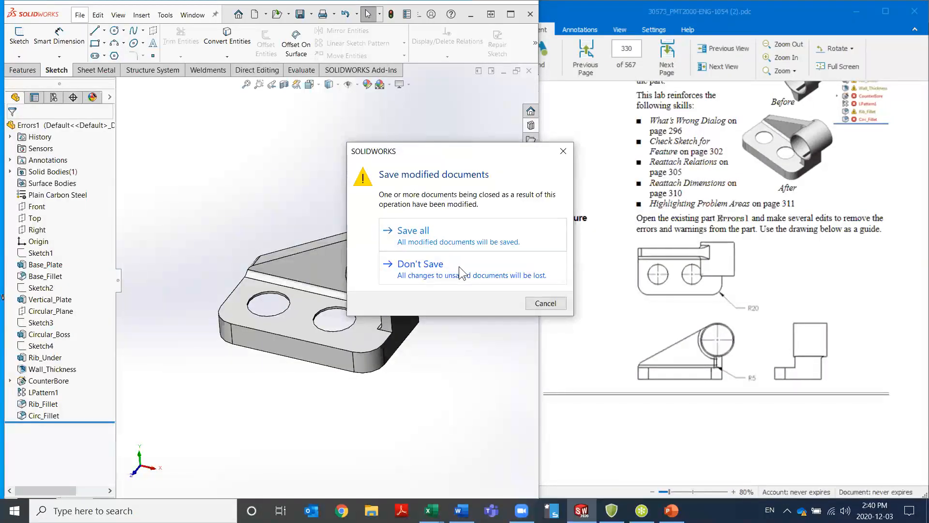
{"action": "left_click", "coordinate": [459, 266]}
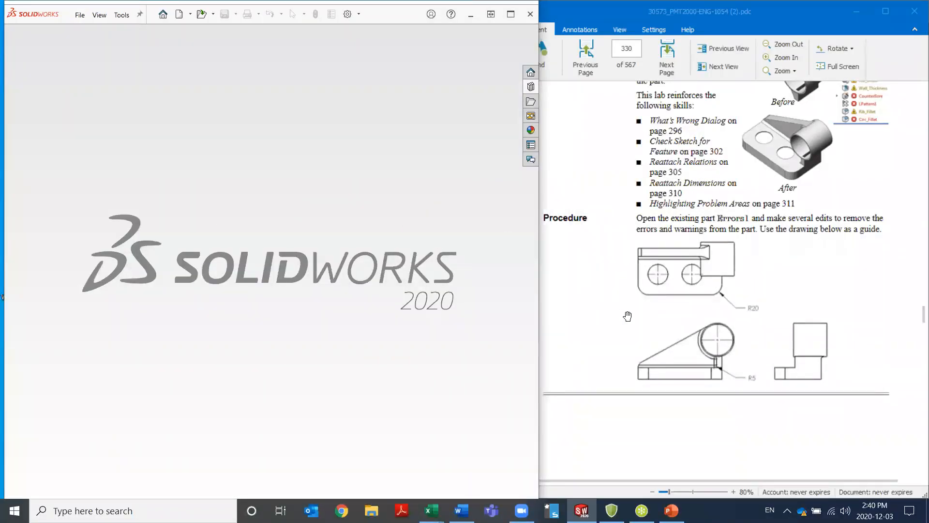
Switch to the PDF course manual, show its bookmarks, and collapse the Editing: Repairs chapter
{"action": "left_click", "coordinate": [670, 208]}
{"action": "left_click", "coordinate": [488, 121]}
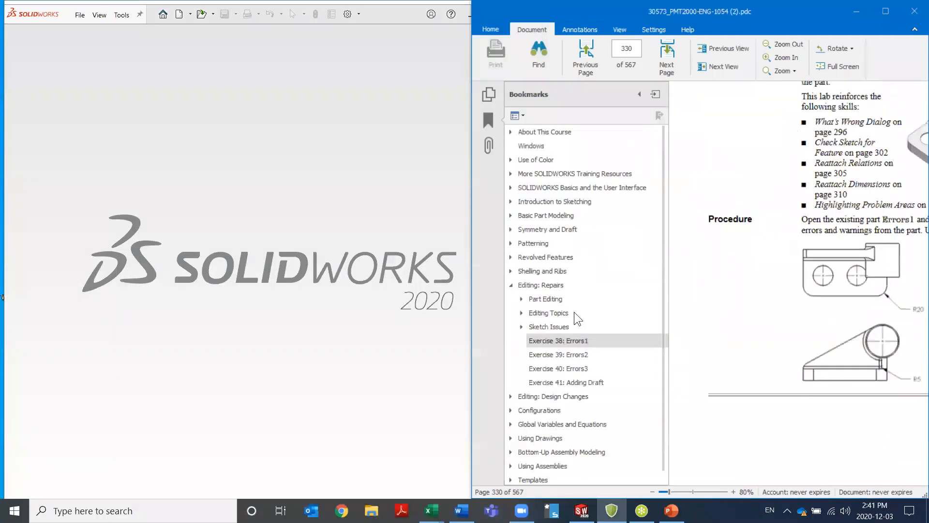
{"action": "scroll", "coordinate": [581, 325], "scroll_direction": "down", "scroll_amount": 1}
{"action": "left_click", "coordinate": [511, 271]}
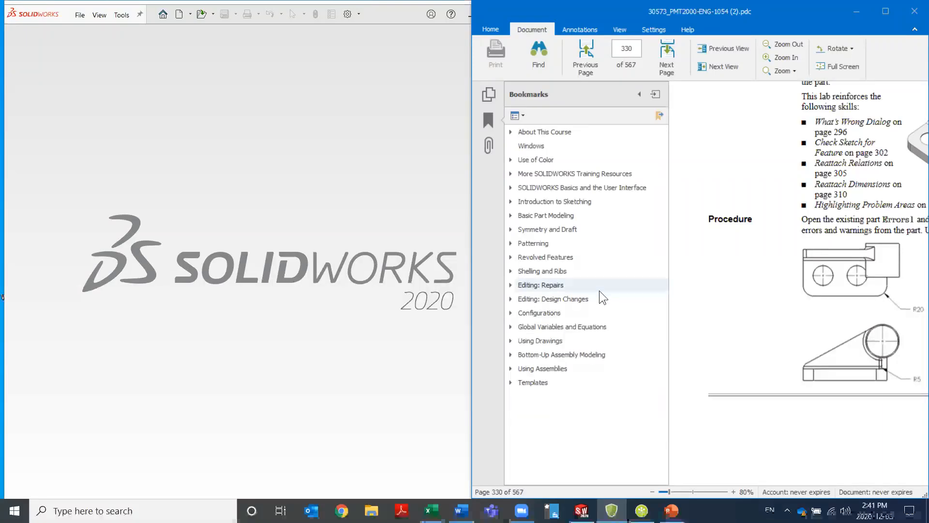
Go to Exercise 52: Details and Sections in the manual's Using Drawings chapter
{"action": "left_click", "coordinate": [512, 340]}
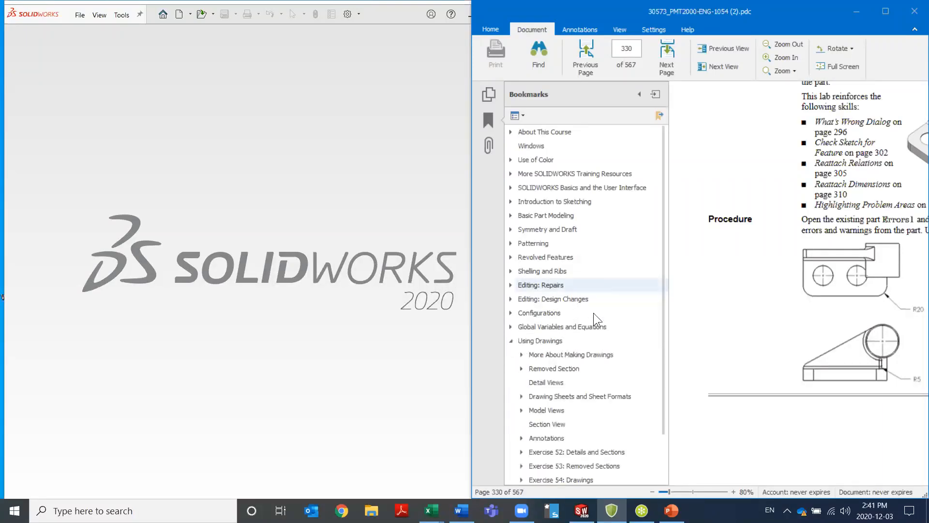
{"action": "scroll", "coordinate": [593, 312], "scroll_direction": "down", "scroll_amount": 2}
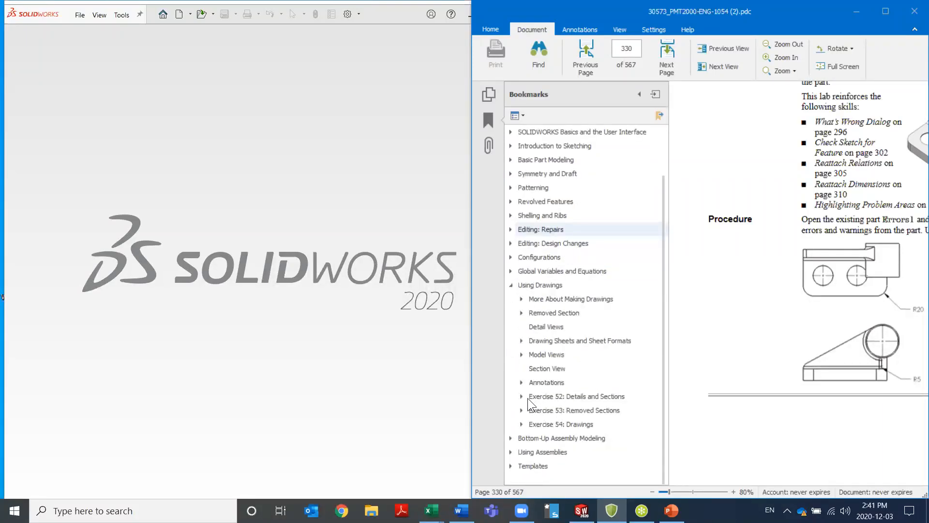
{"action": "left_click", "coordinate": [522, 396]}
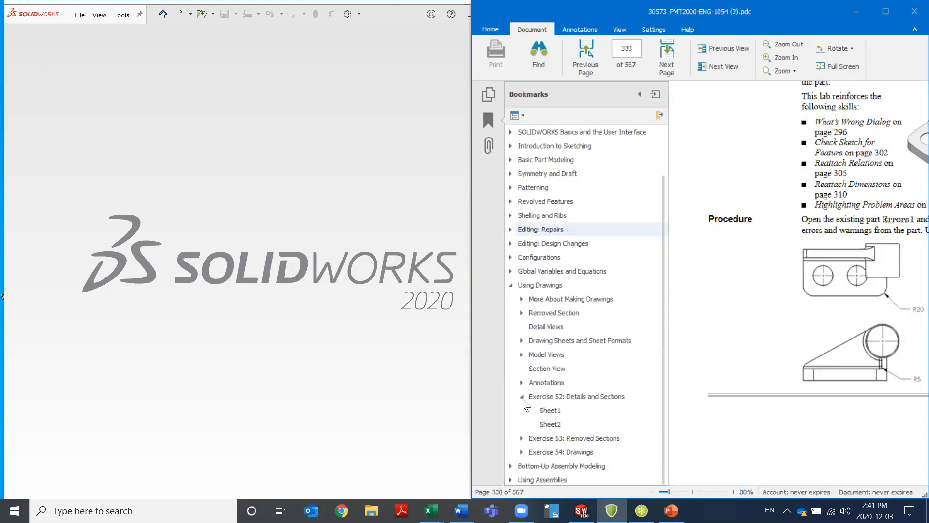
{"action": "left_click", "coordinate": [573, 397]}
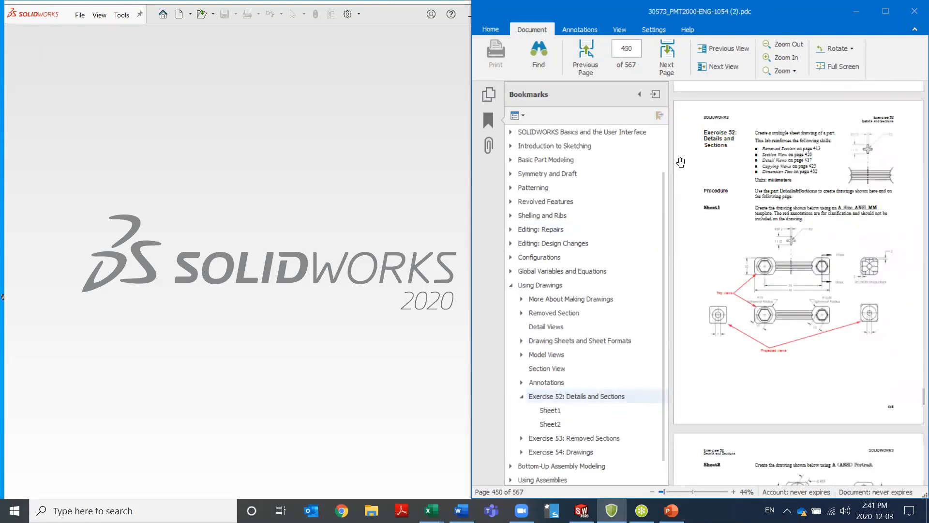
Hide the bookmarks, enlarge the page, and read the Sheet1 and Sheet2 instructions of Exercise 52
{"action": "left_click", "coordinate": [638, 94]}
{"action": "scroll", "coordinate": [718, 312], "scroll_direction": "up", "scroll_amount": 5}
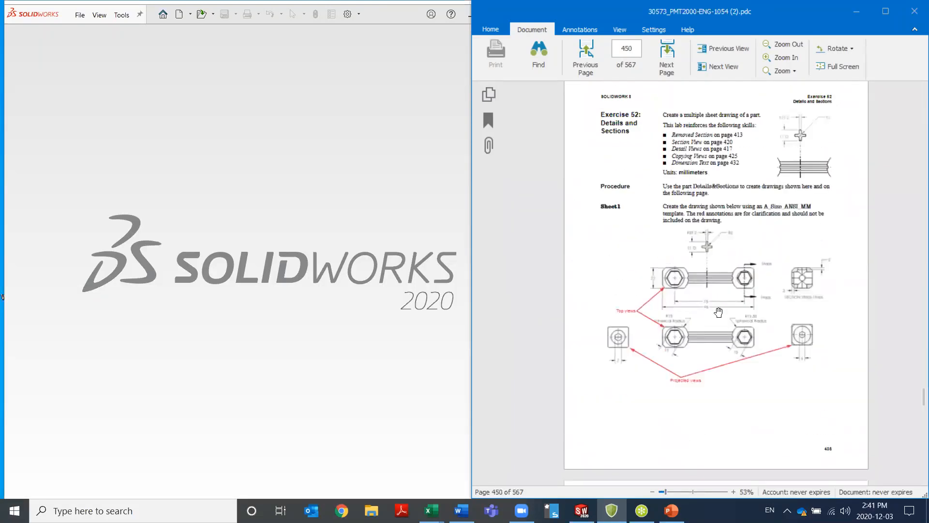
{"action": "left_click", "coordinate": [779, 57]}
{"action": "left_click", "coordinate": [779, 57]}
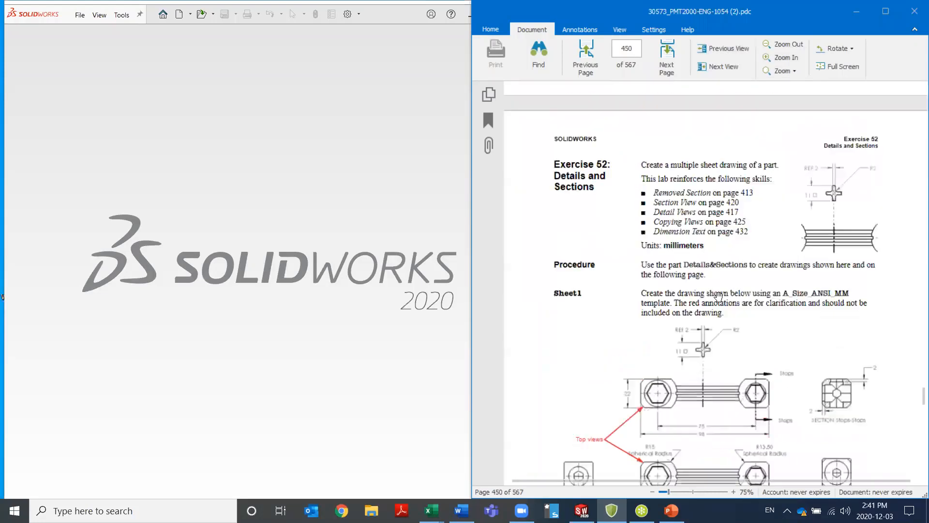
{"action": "scroll", "coordinate": [718, 296], "scroll_direction": "down", "scroll_amount": 3}
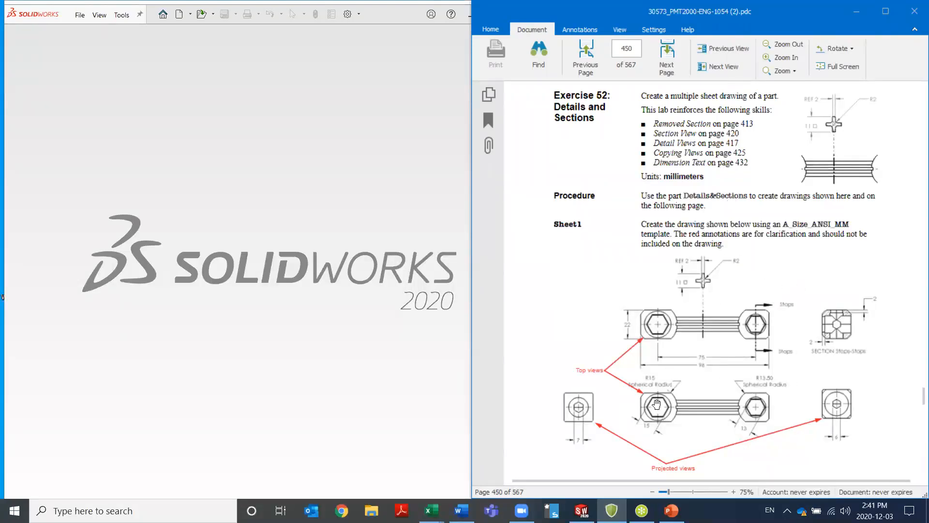
{"action": "scroll", "coordinate": [734, 437], "scroll_direction": "down", "scroll_amount": 1}
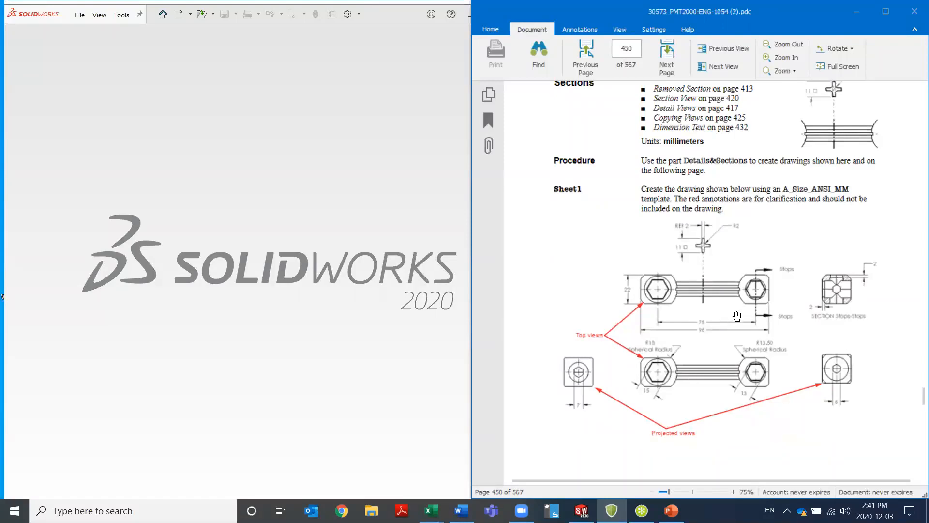
{"action": "scroll", "coordinate": [736, 317], "scroll_direction": "down", "scroll_amount": 15}
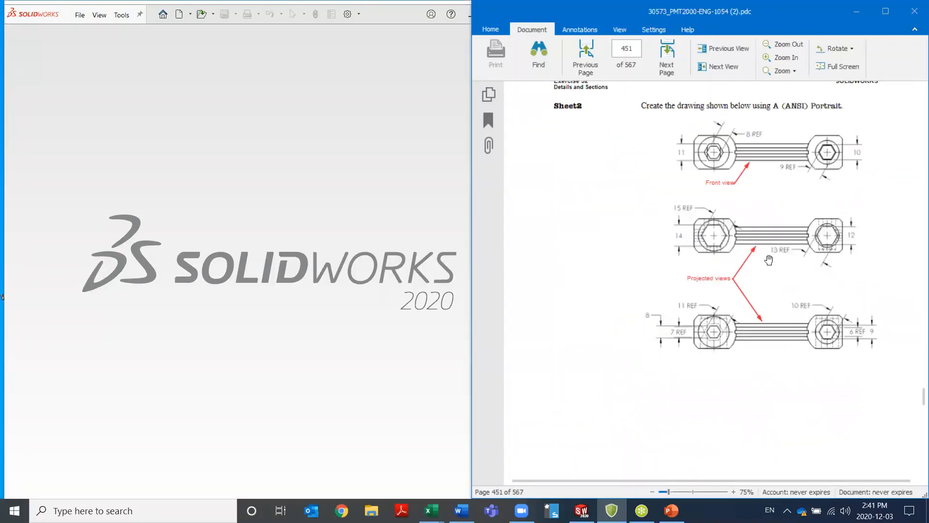
{"action": "scroll", "coordinate": [769, 260], "scroll_direction": "up", "scroll_amount": 12}
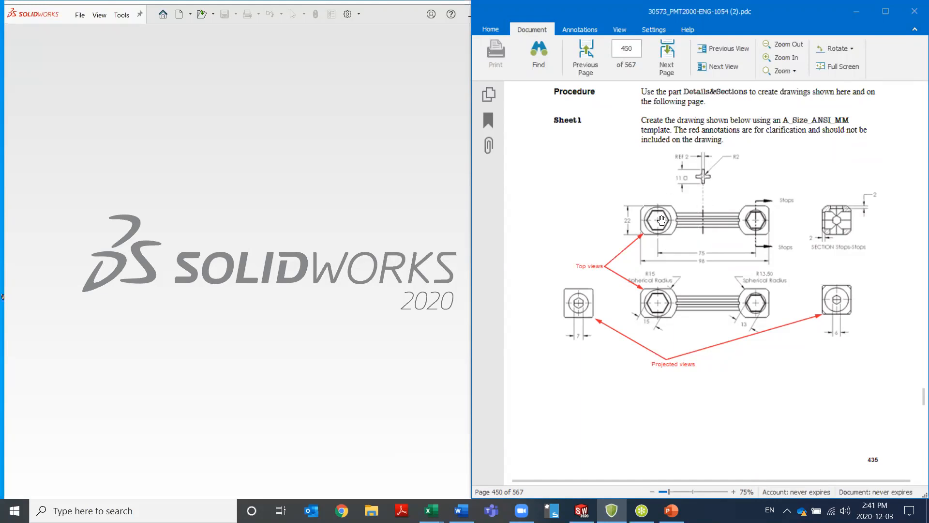
{"action": "scroll", "coordinate": [731, 213], "scroll_direction": "up", "scroll_amount": 3}
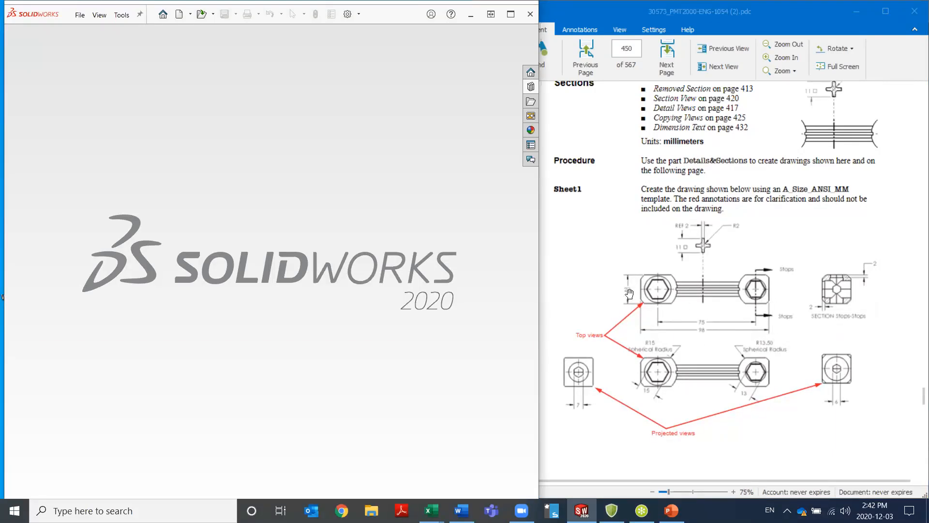
Switch to SOLIDWORKS and open the Details&Sections part from the Lesson12 Exercises folder of the Design Library
{"action": "left_click", "coordinate": [531, 86]}
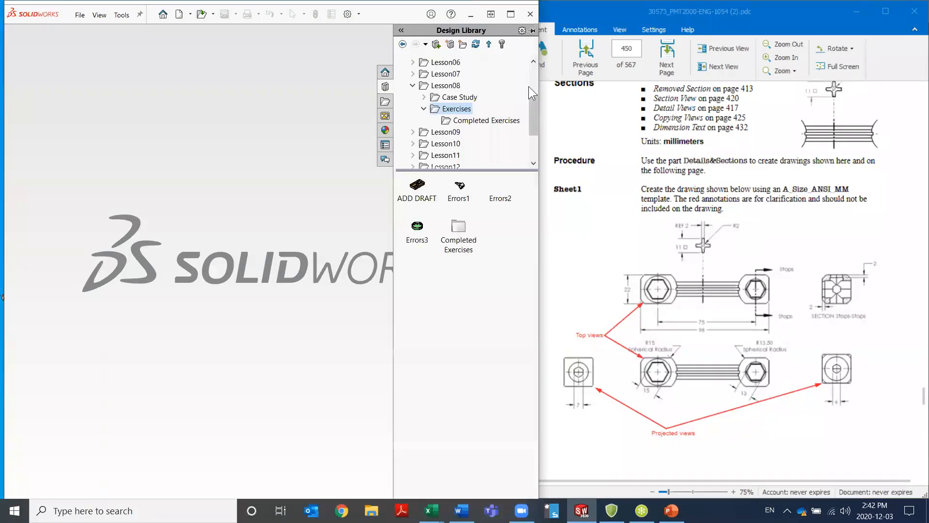
{"action": "left_click", "coordinate": [412, 86]}
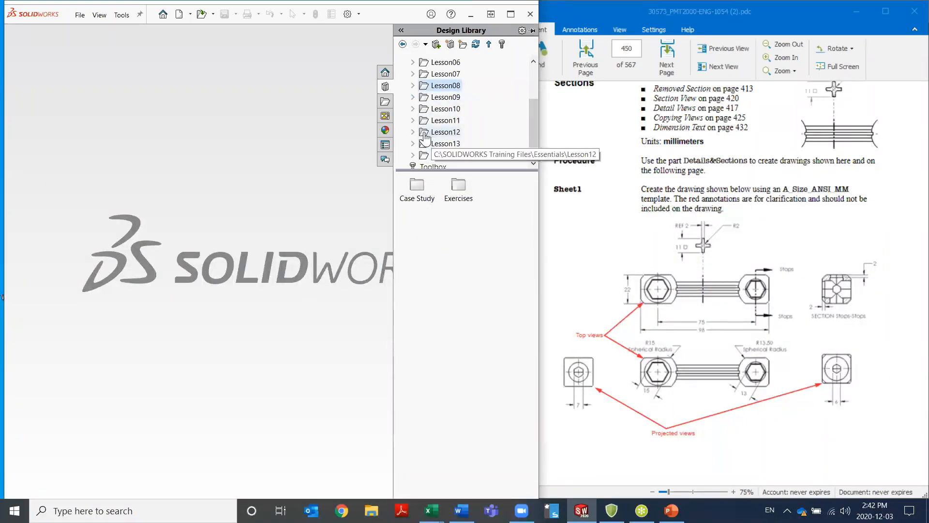
{"action": "left_click", "coordinate": [413, 132]}
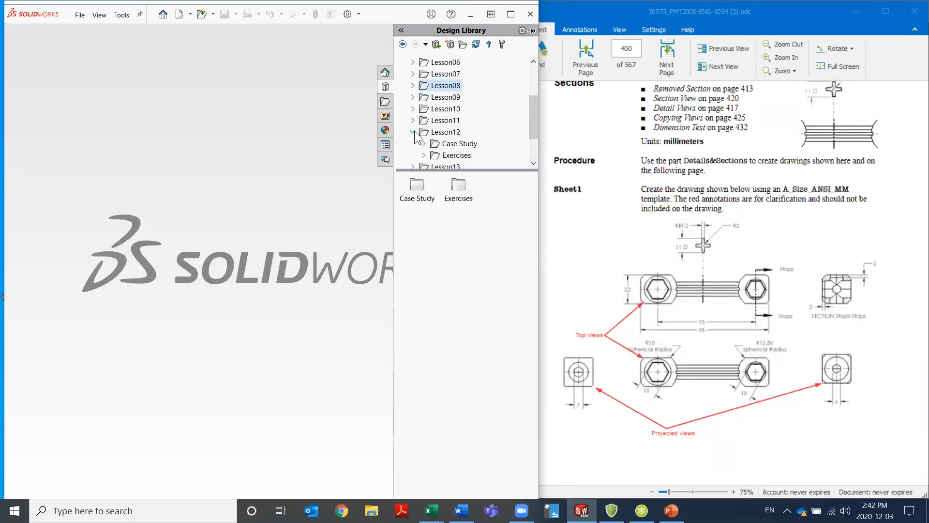
{"action": "left_click", "coordinate": [424, 156]}
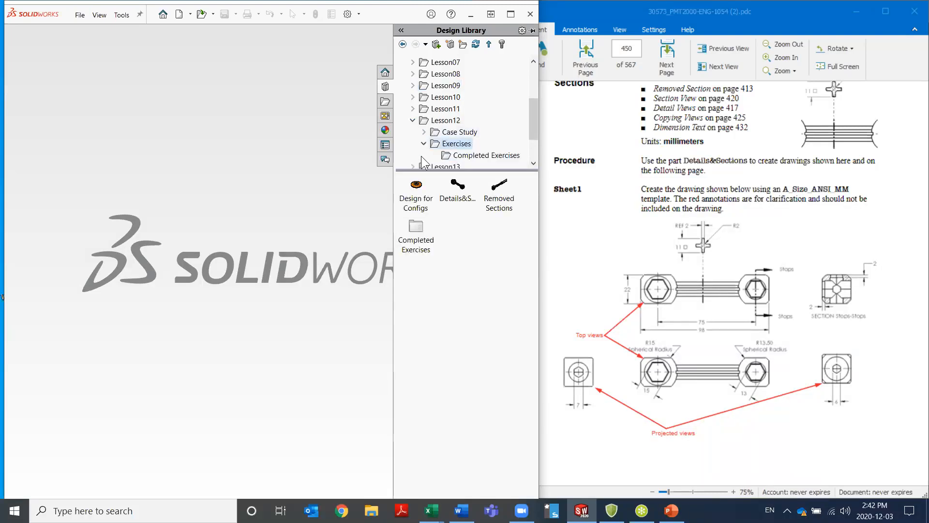
{"action": "left_click", "coordinate": [459, 189]}
{"action": "double_click", "coordinate": [462, 193]}
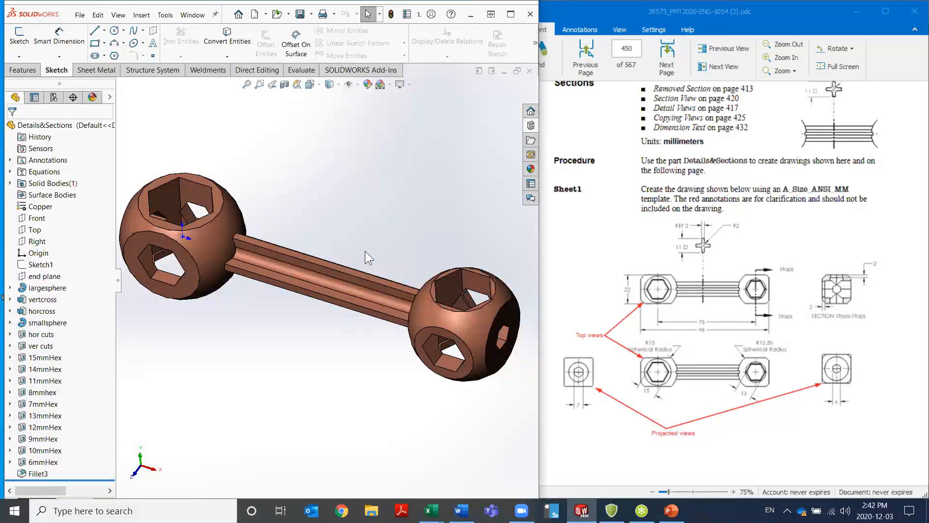
Make a drawing from the Details&Sections part using the A_Size_ANSI_MM training template
{"action": "left_click", "coordinate": [266, 14]}
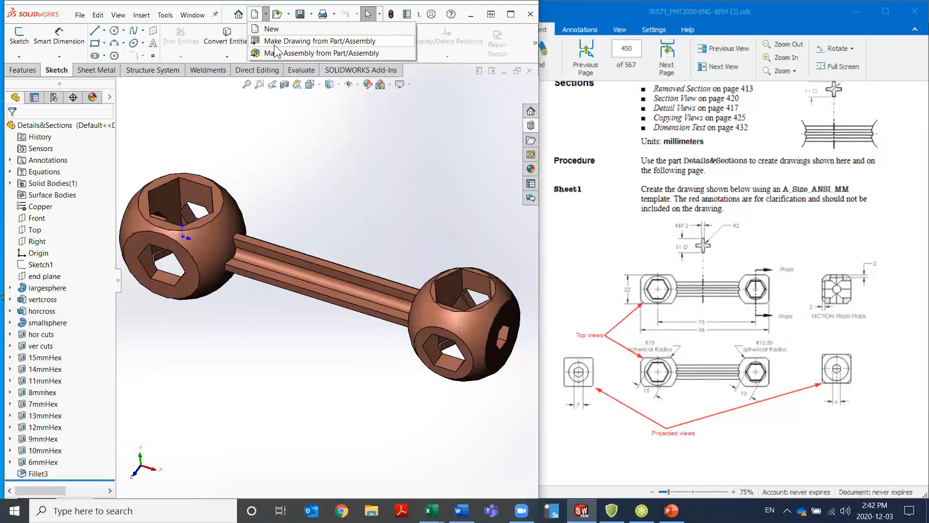
{"action": "left_click", "coordinate": [274, 44]}
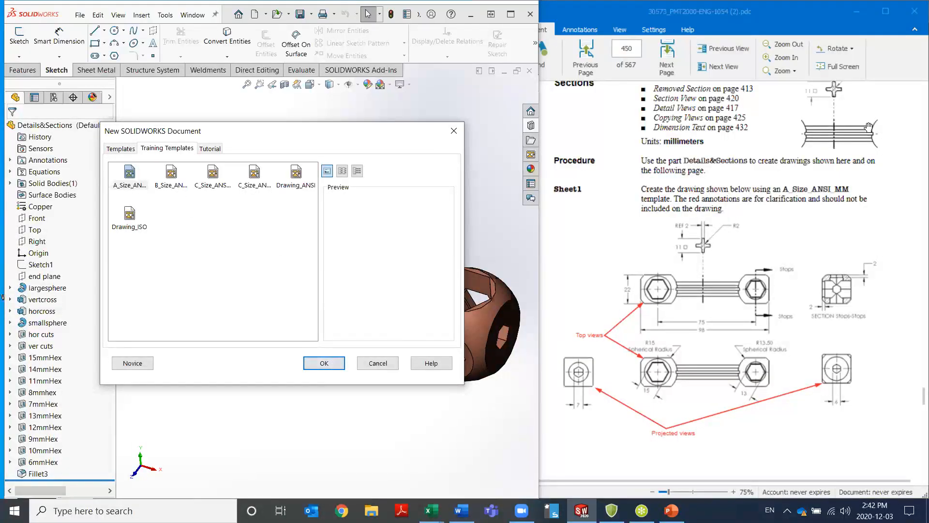
{"action": "left_click", "coordinate": [334, 365]}
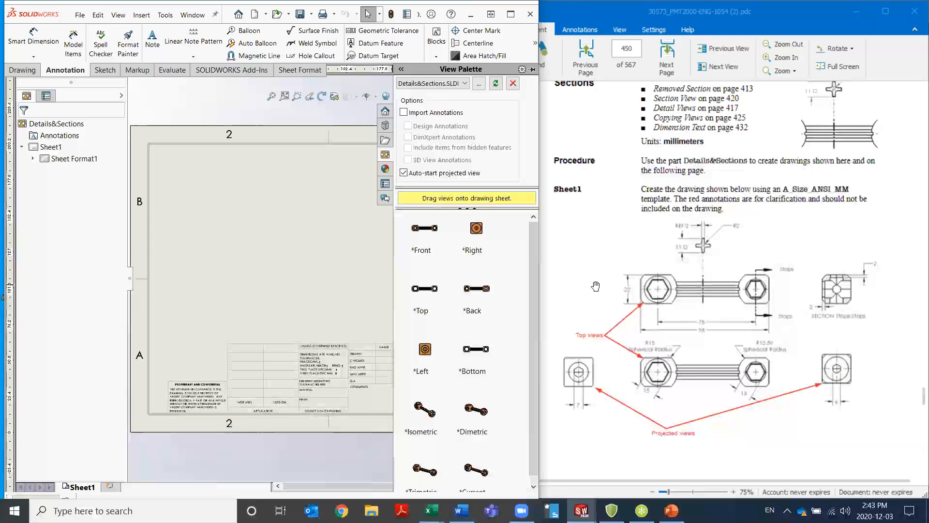
Place the part's Top view in the upper half of Sheet1 and paste a copy of it directly below
{"action": "left_click_drag", "start_coordinate": [424, 288], "coordinate": [329, 218]}
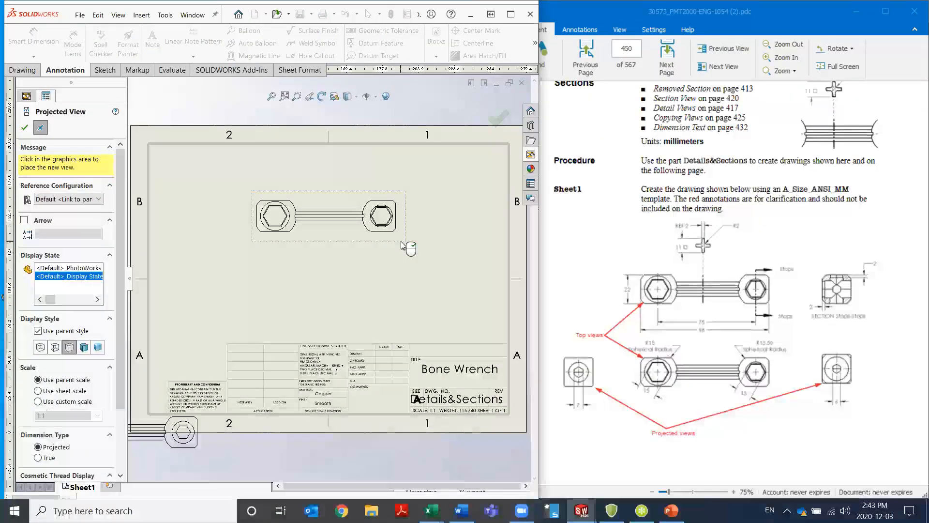
{"action": "left_click", "coordinate": [335, 304]}
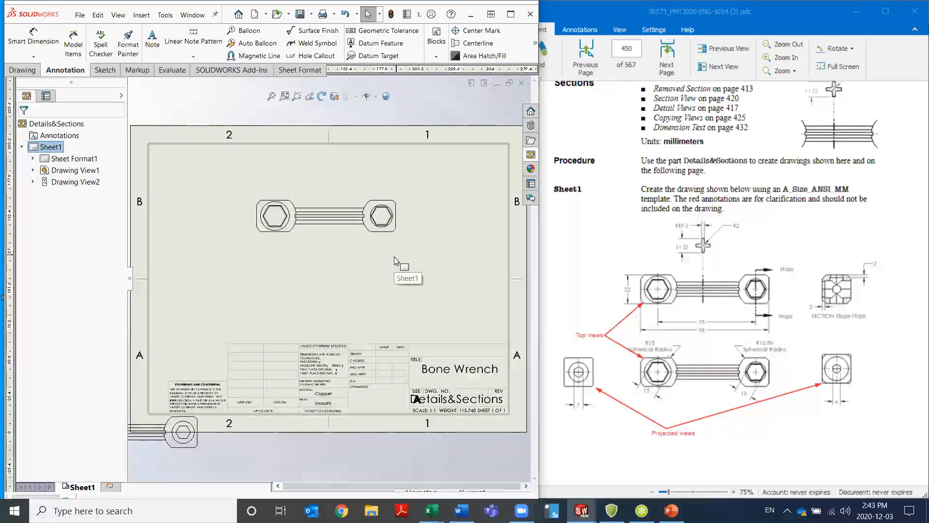
{"action": "left_click", "coordinate": [405, 207]}
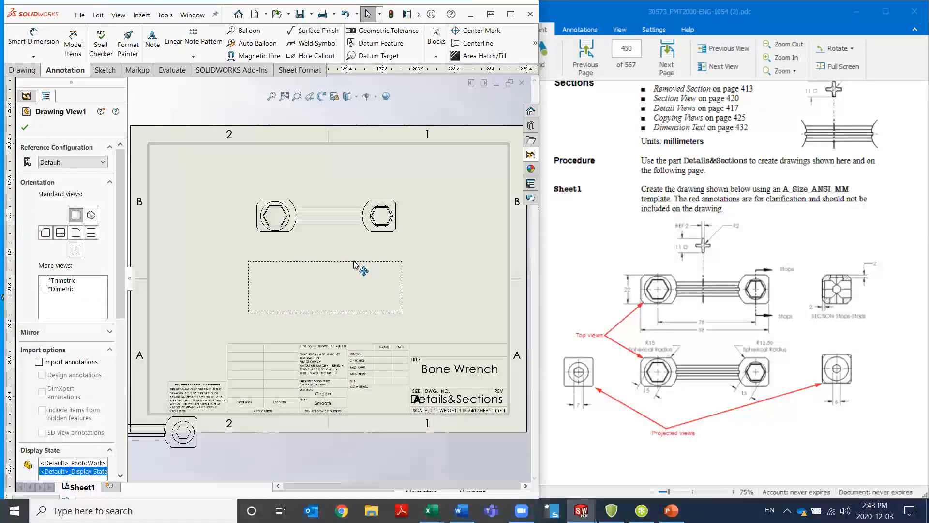
{"action": "left_click", "coordinate": [358, 264]}
{"action": "key", "text": "Escape"}
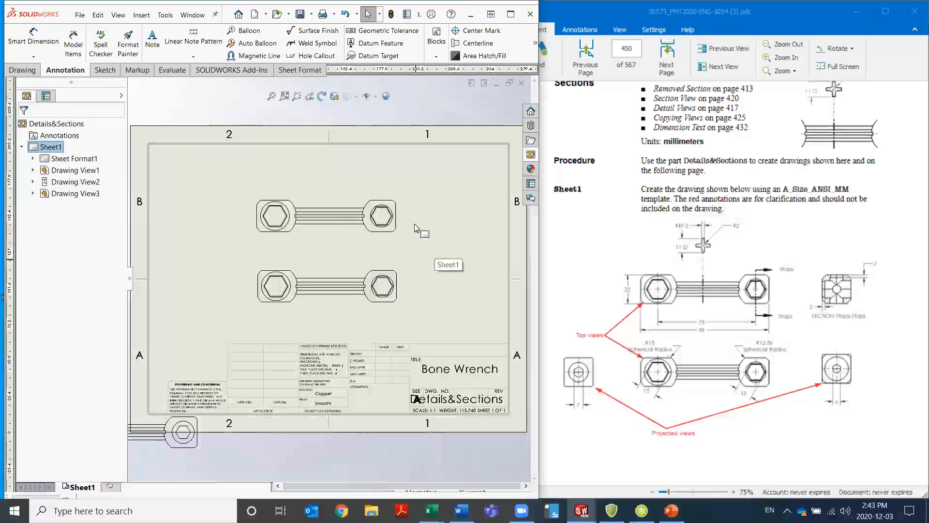
Align the upper top view vertically by origin with the copy below it, and shift the aligned views slightly rightward on the sheet
{"action": "left_click", "coordinate": [405, 237]}
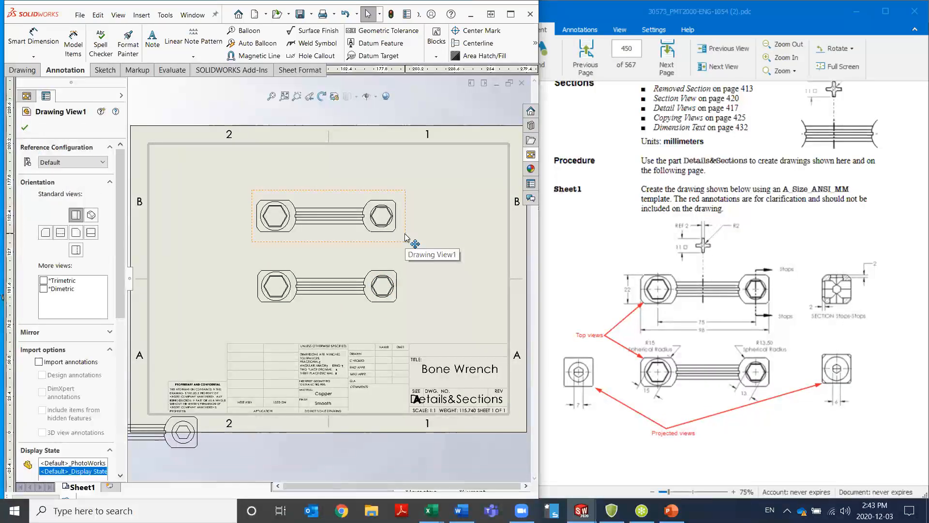
{"action": "right_click", "coordinate": [405, 237]}
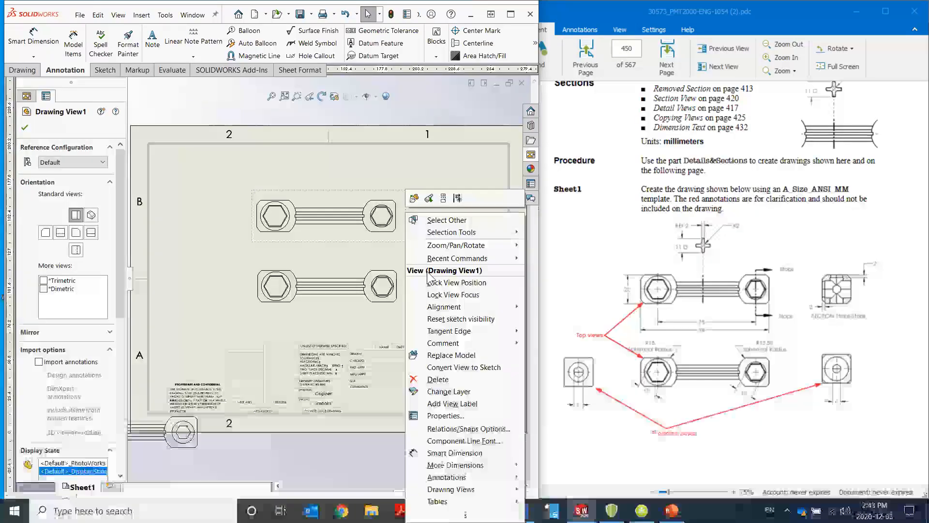
{"action": "mouse_move", "coordinate": [443, 310]}
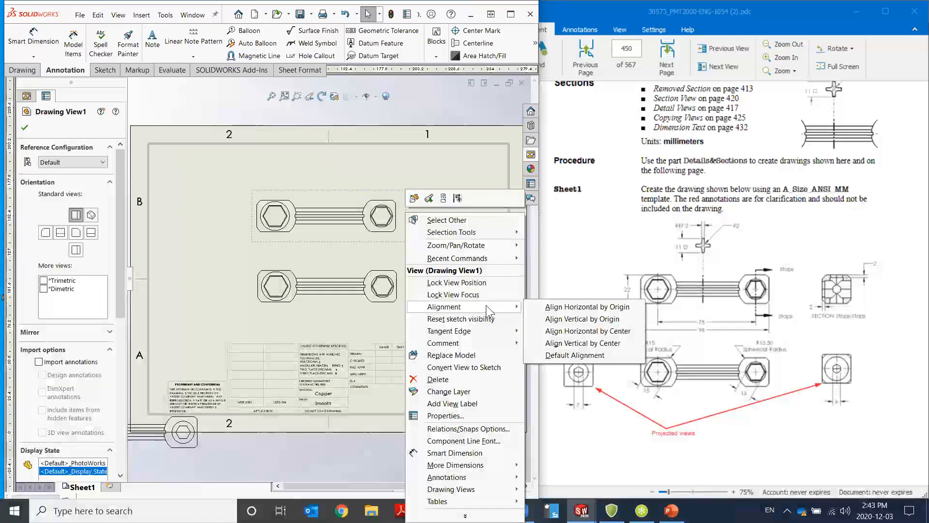
{"action": "left_click", "coordinate": [624, 320]}
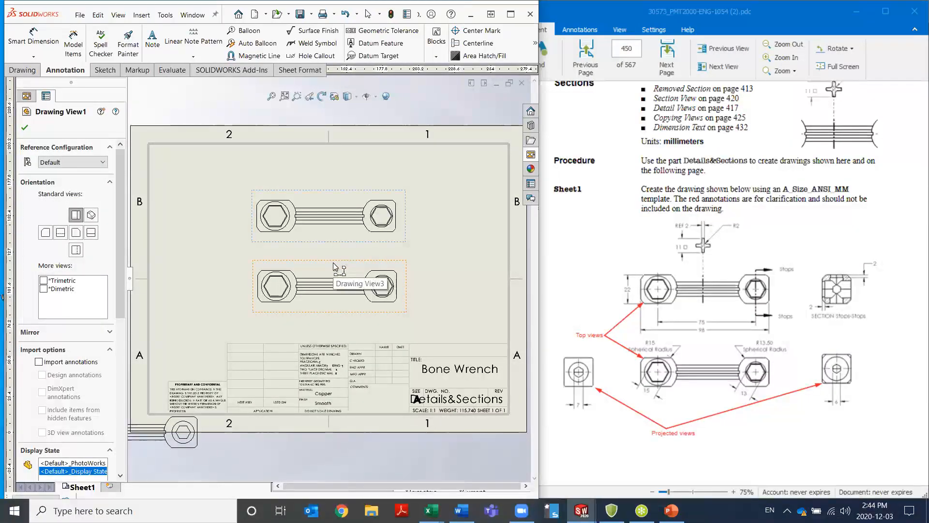
{"action": "key", "text": "Escape"}
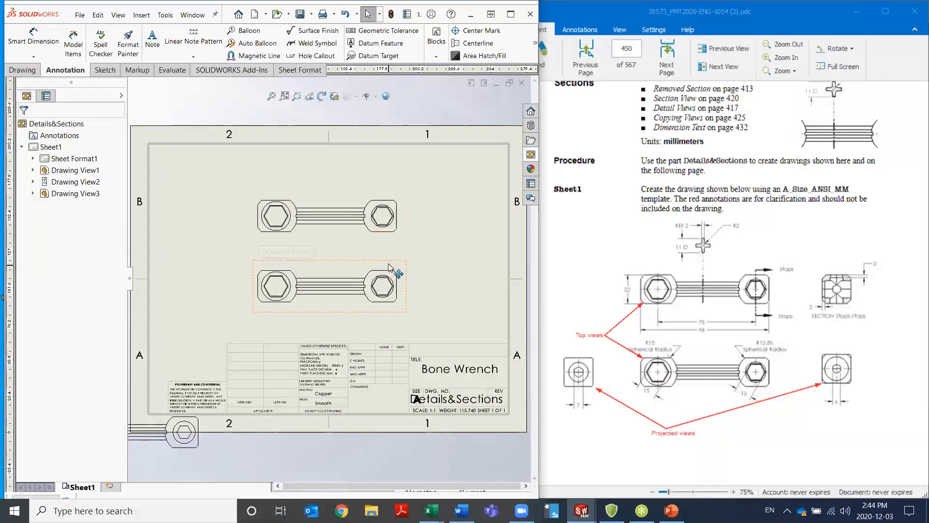
{"action": "mouse_move", "coordinate": [389, 266]}
{"action": "left_mouse_down"}
{"action": "mouse_move", "coordinate": [345, 263]}
{"action": "mouse_move", "coordinate": [449, 266]}
{"action": "mouse_move", "coordinate": [387, 265]}
{"action": "mouse_move", "coordinate": [398, 264]}
{"action": "left_mouse_up"}
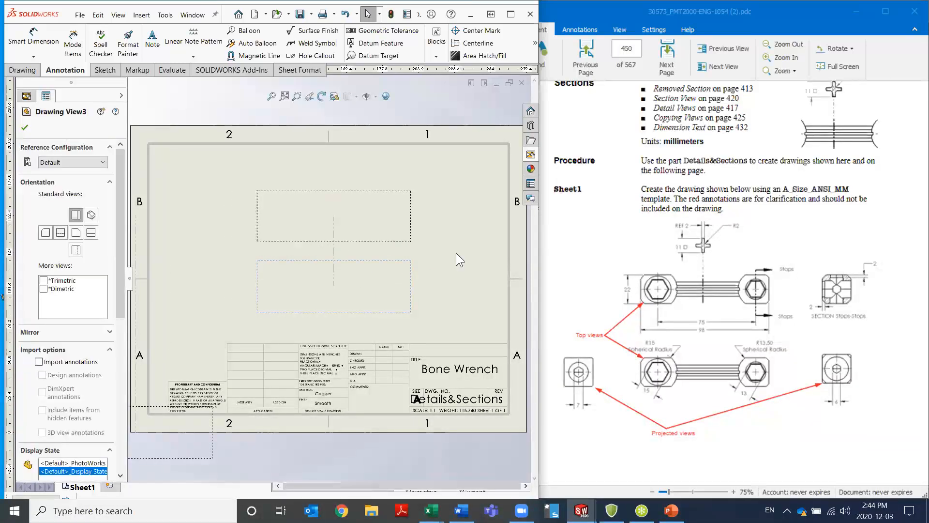
{"action": "left_click", "coordinate": [432, 296]}
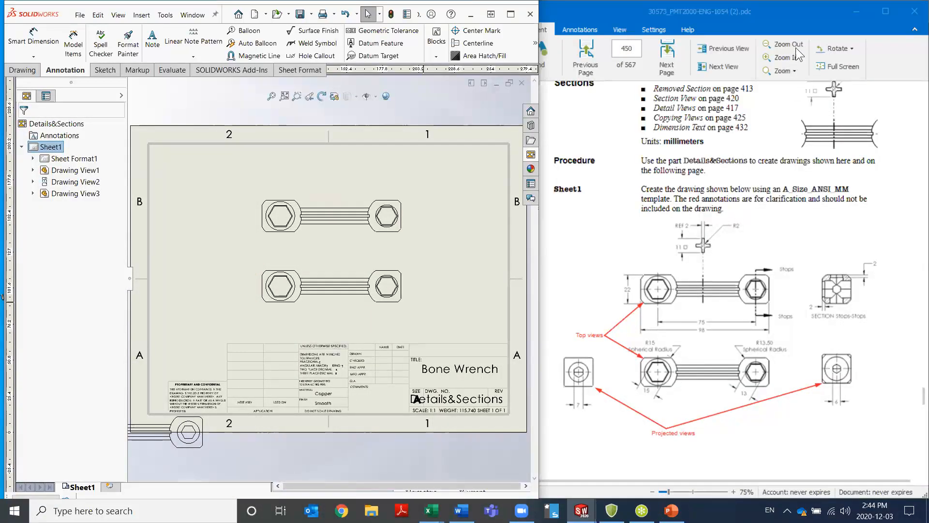
Switch to the PDF manual and examine the enlarged Sheet1 example for its section, projected views, and dimensions
{"action": "left_click", "coordinate": [788, 61]}
{"action": "left_click", "coordinate": [785, 58]}
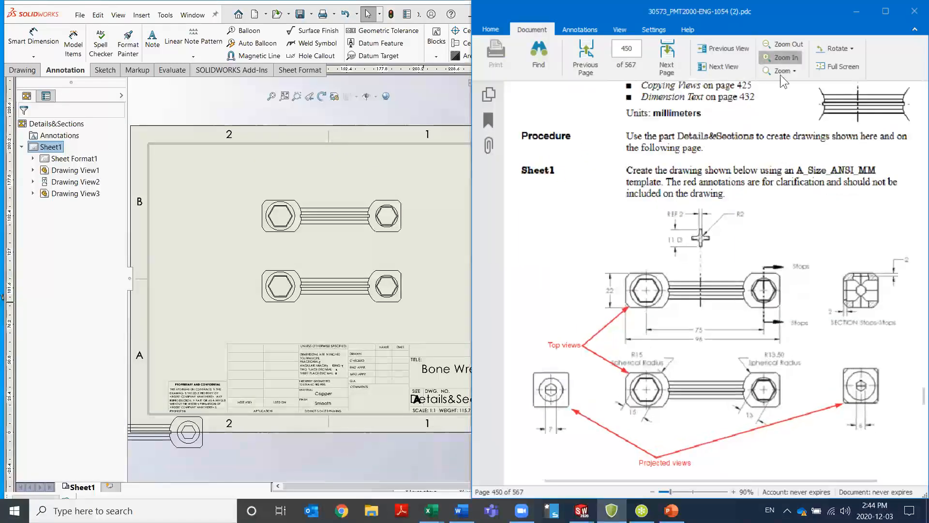
{"action": "scroll", "coordinate": [706, 343], "scroll_direction": "down", "scroll_amount": 1}
{"action": "scroll", "coordinate": [705, 343], "scroll_direction": "down", "scroll_amount": 1}
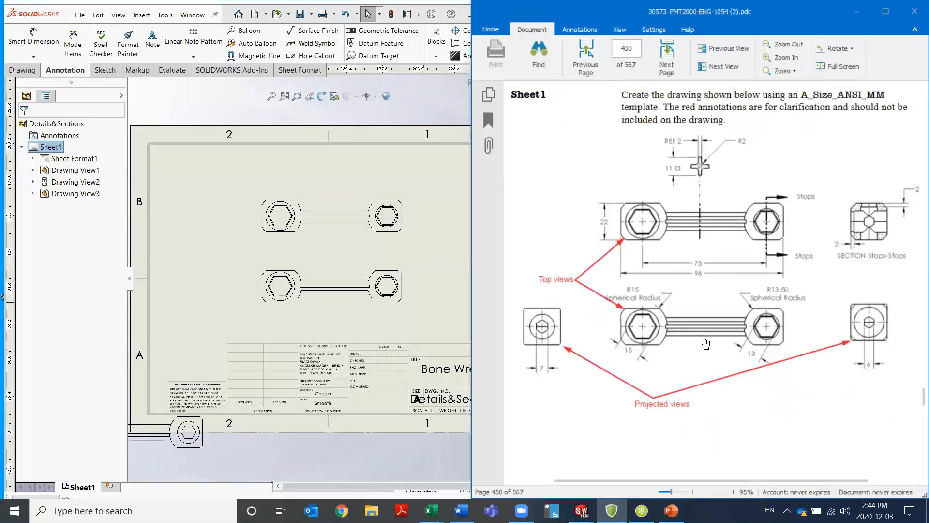
Switch back to SOLIDWORKS and create a Removed Section between the handle's opposed edges at mid-length, placing it above the upper top view
{"action": "left_click", "coordinate": [276, 257]}
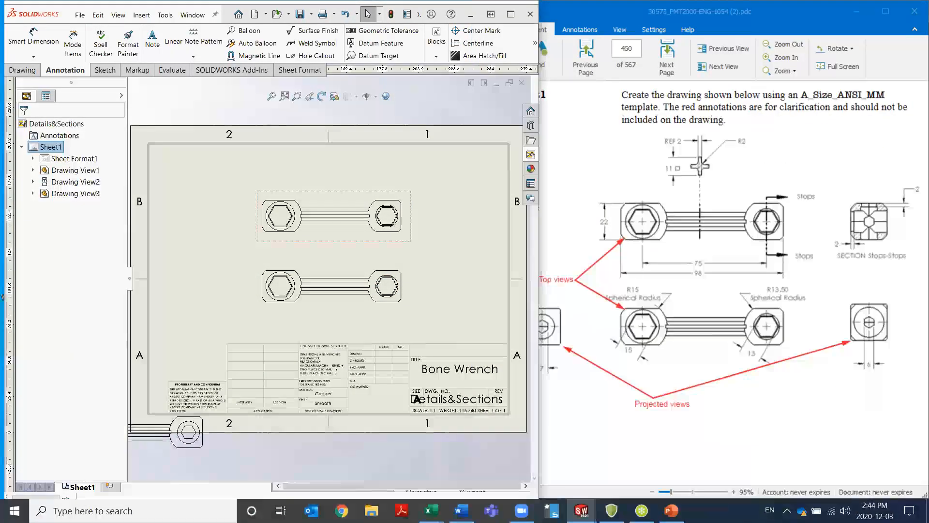
{"action": "left_click", "coordinate": [248, 255]}
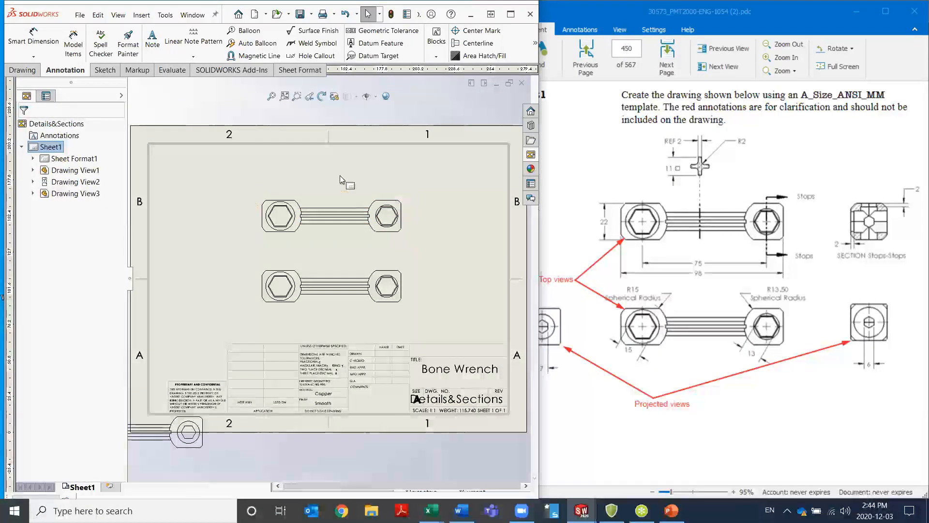
{"action": "left_click", "coordinate": [23, 70]}
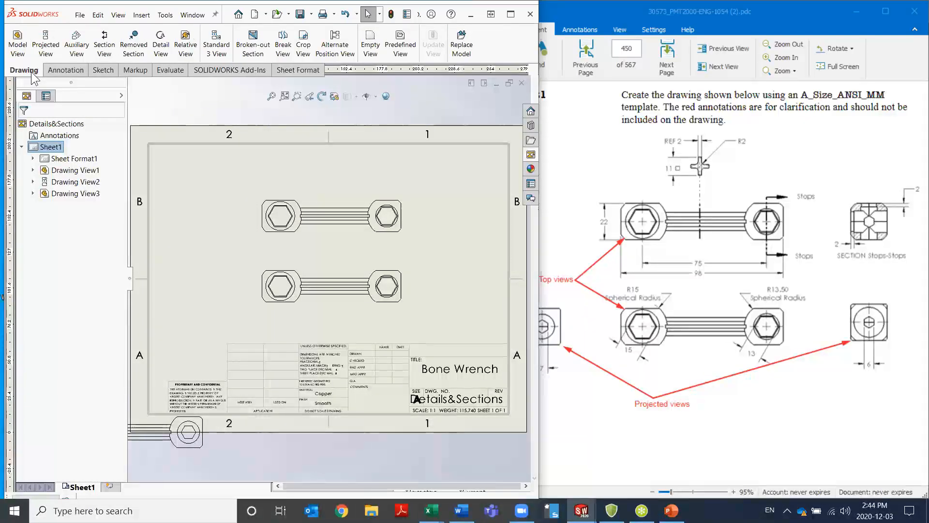
{"action": "left_click", "coordinate": [134, 46]}
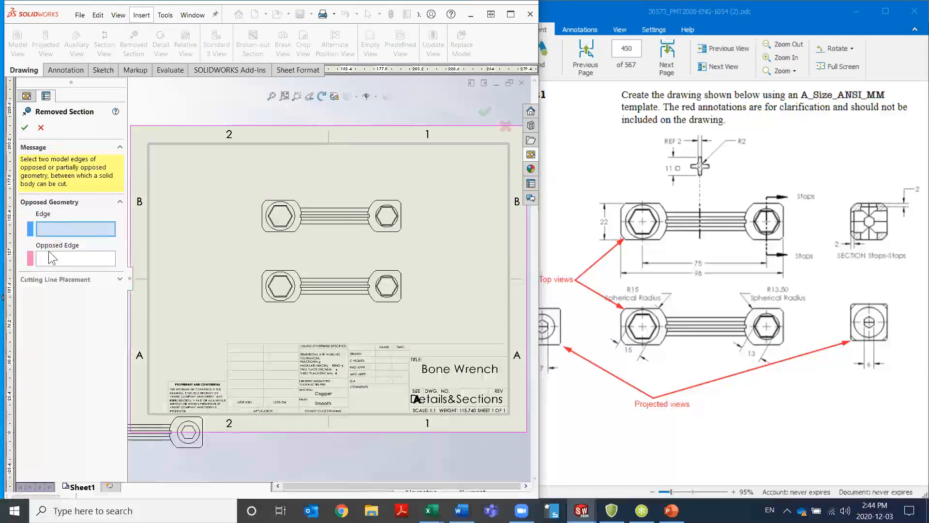
{"action": "left_click", "coordinate": [342, 224]}
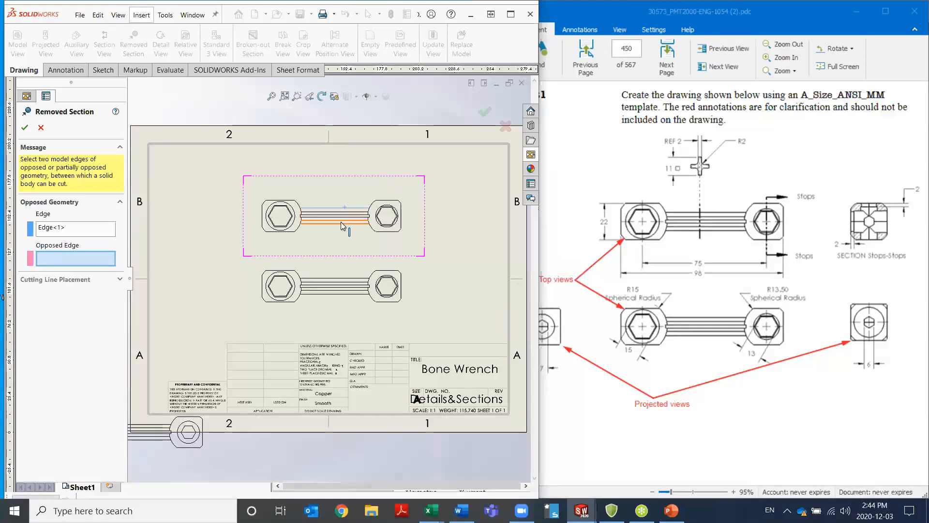
{"action": "left_click", "coordinate": [340, 226]}
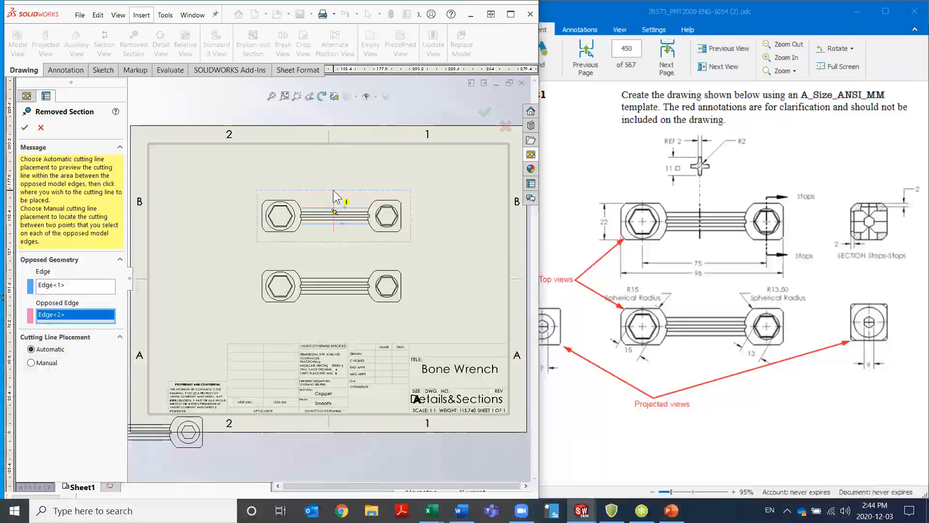
{"action": "left_click", "coordinate": [333, 191]}
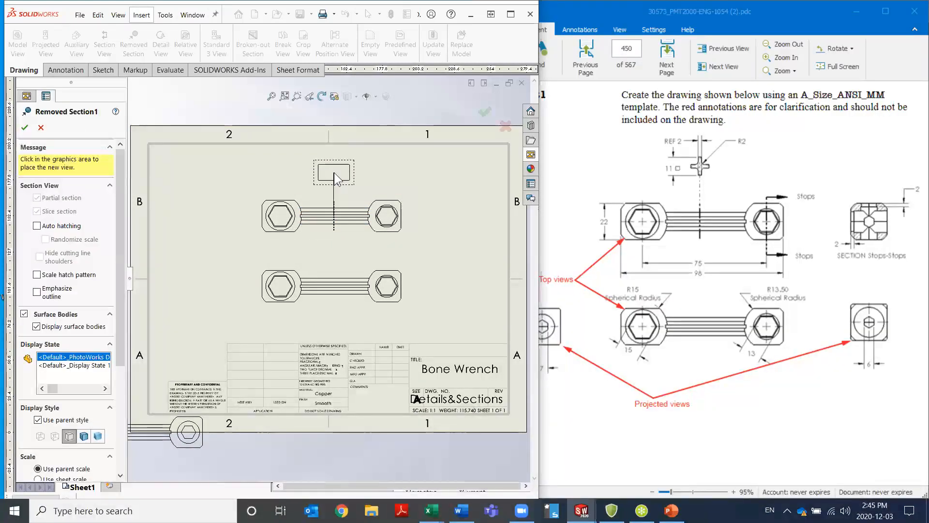
{"action": "left_click", "coordinate": [334, 180]}
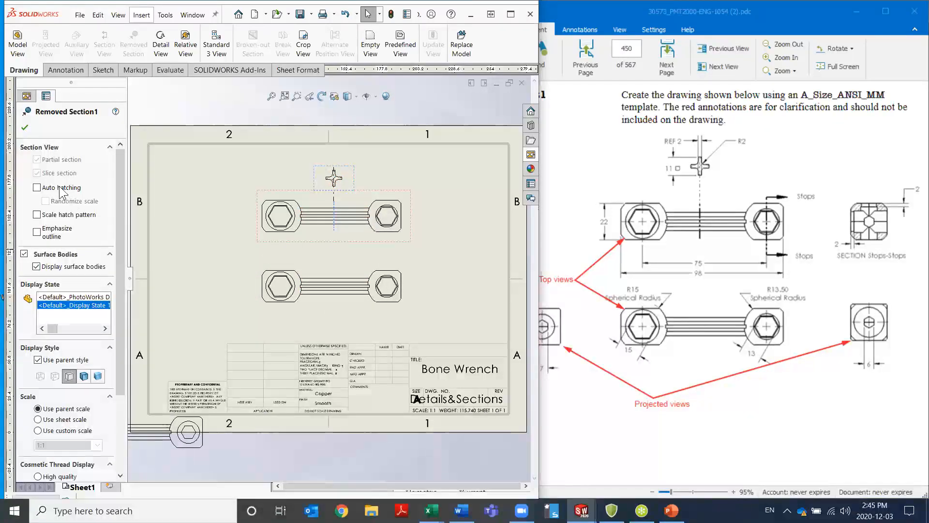
{"action": "left_click", "coordinate": [28, 128]}
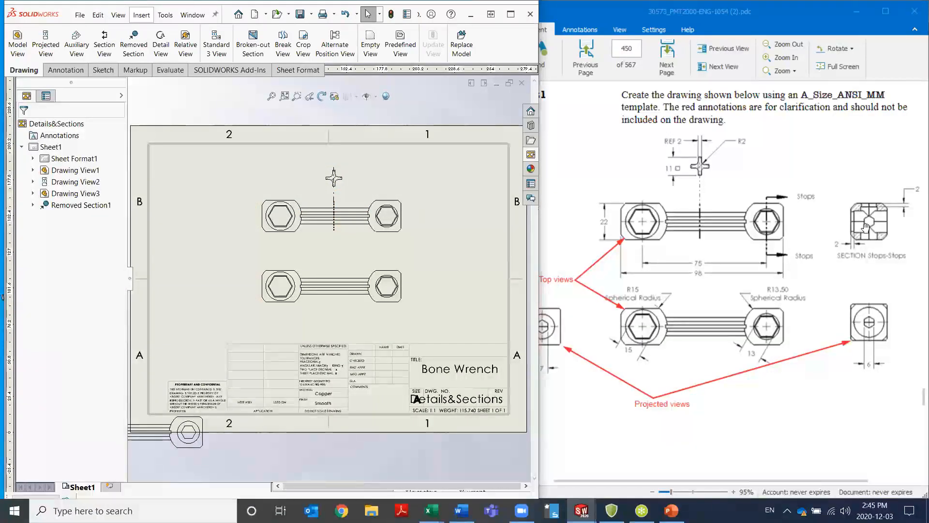
Create a vertical section view through the center of the smaller hexagon in the upper top view and place it beside that view
{"action": "left_click", "coordinate": [431, 234]}
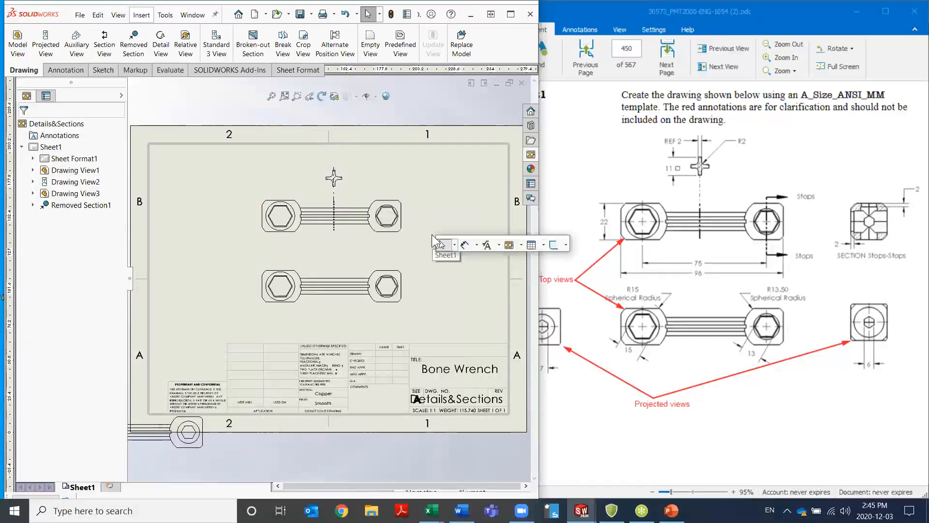
{"action": "left_click", "coordinate": [520, 247]}
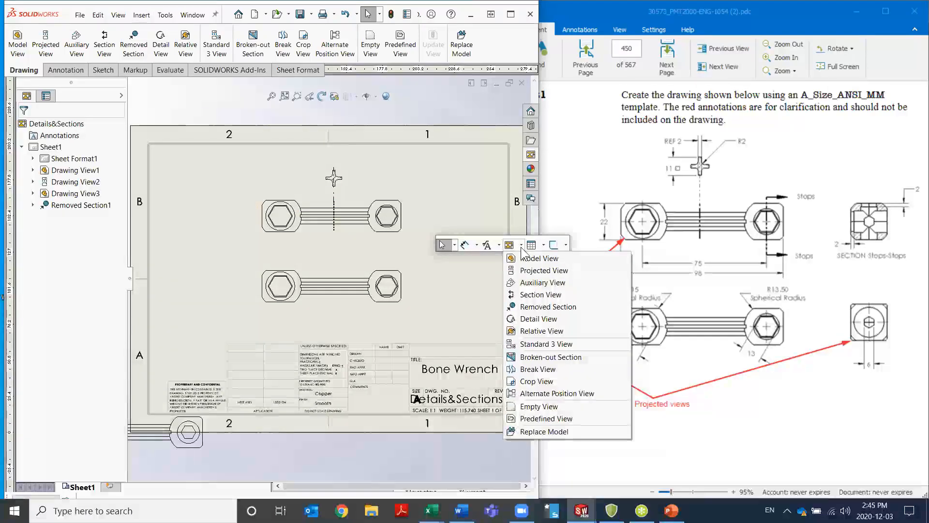
{"action": "left_click", "coordinate": [518, 294]}
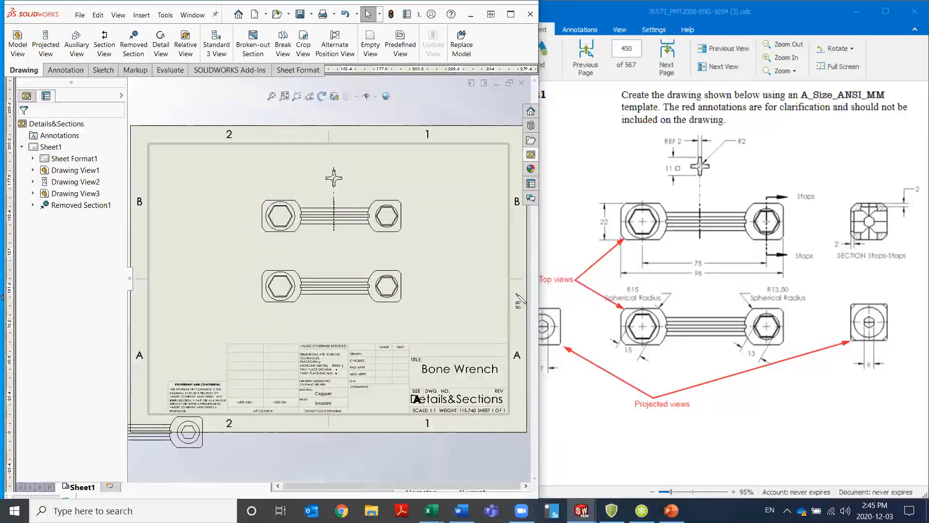
{"action": "left_click", "coordinate": [387, 215]}
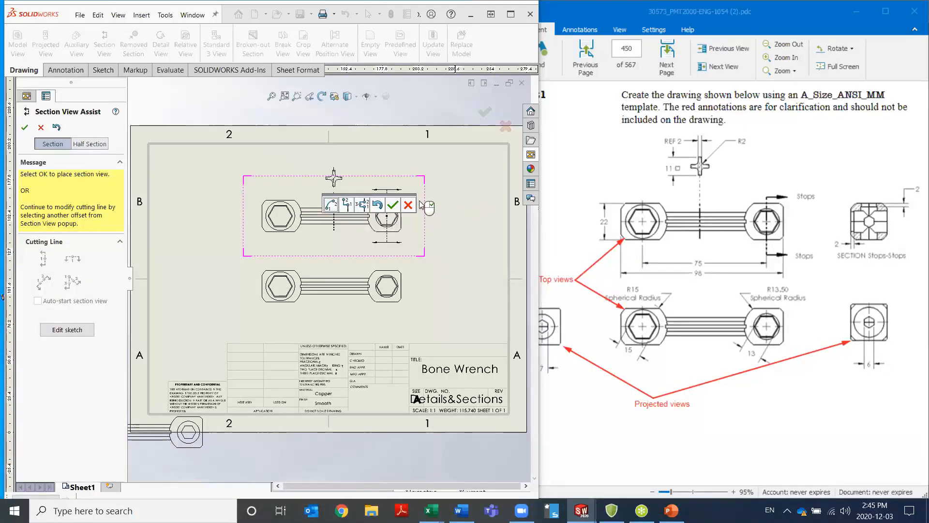
{"action": "left_click", "coordinate": [393, 205]}
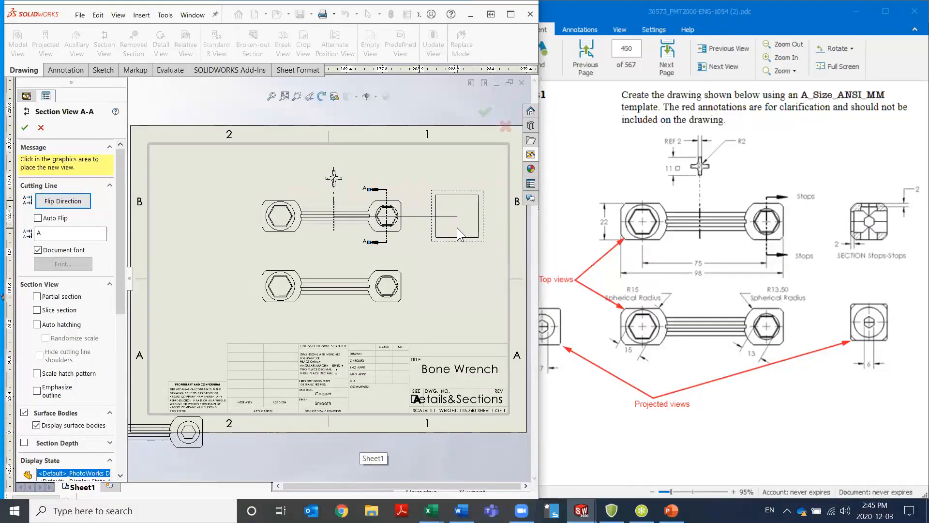
{"action": "left_click", "coordinate": [456, 228]}
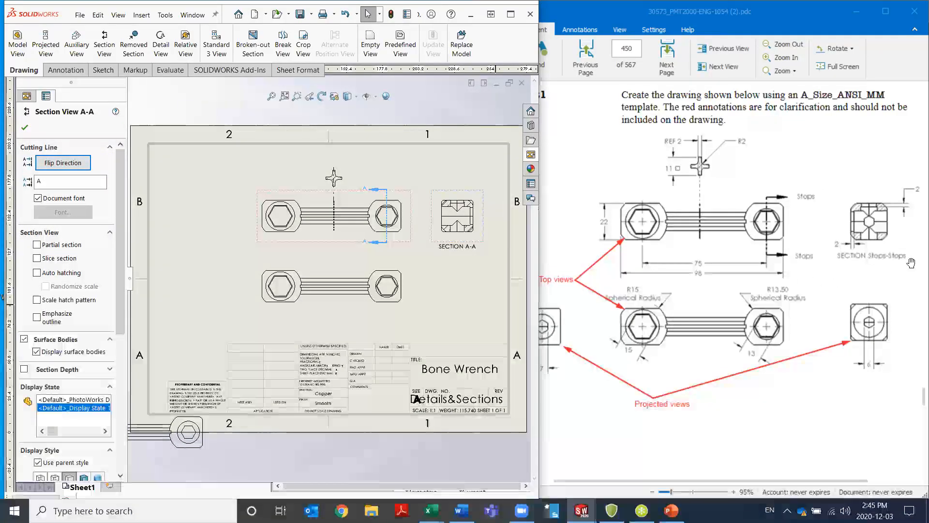
Flip the section view's cutting direction and set its cutting line label to Stops
{"action": "left_click", "coordinate": [63, 162]}
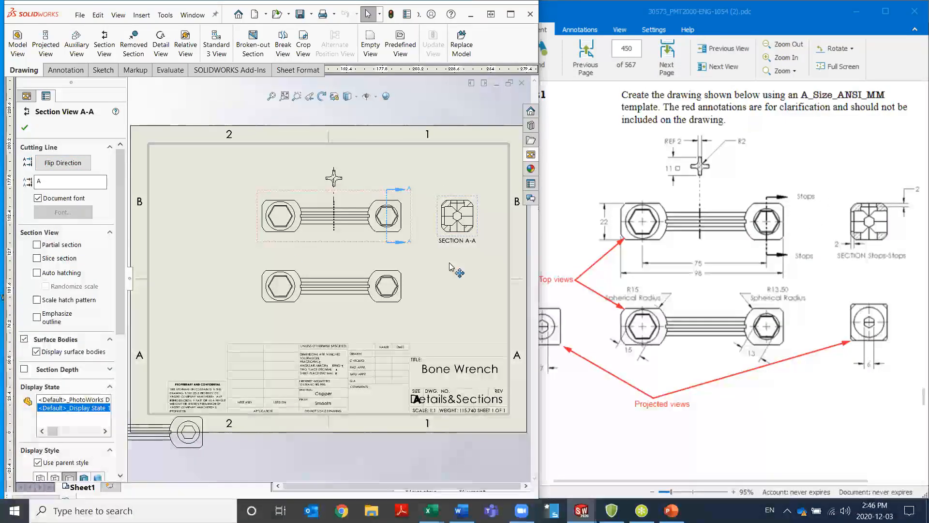
{"action": "double_click", "coordinate": [39, 181]}
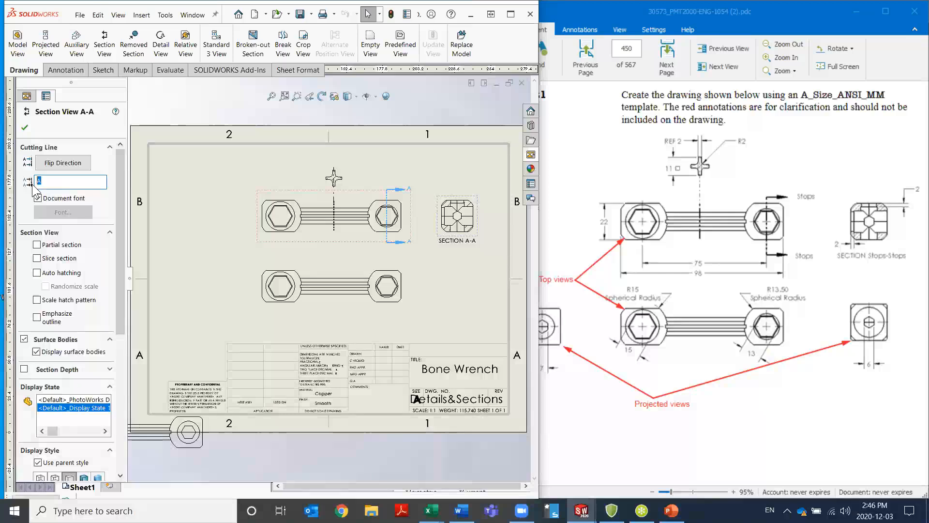
{"action": "type", "text": "Stops"}
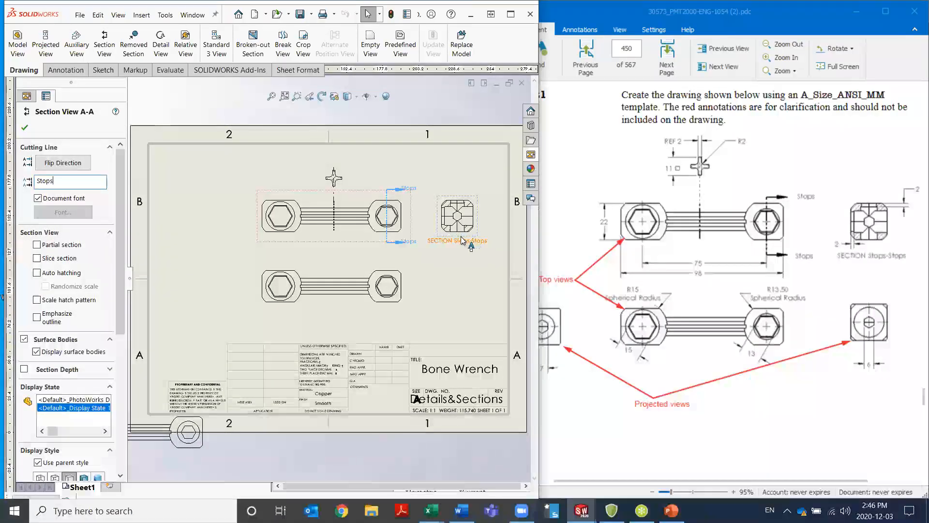
{"action": "left_click", "coordinate": [24, 127]}
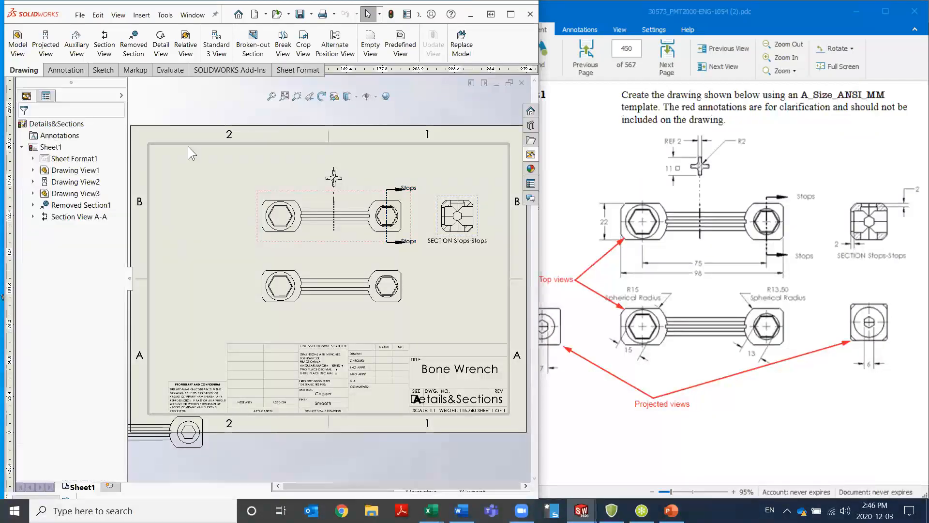
Move both Stops labels outward, clear of the cutting line's arrowheads, and shift the aligned top views leftward on the sheet
{"action": "left_click", "coordinate": [414, 192]}
{"action": "left_click_drag", "start_coordinate": [420, 191], "coordinate": [423, 191]}
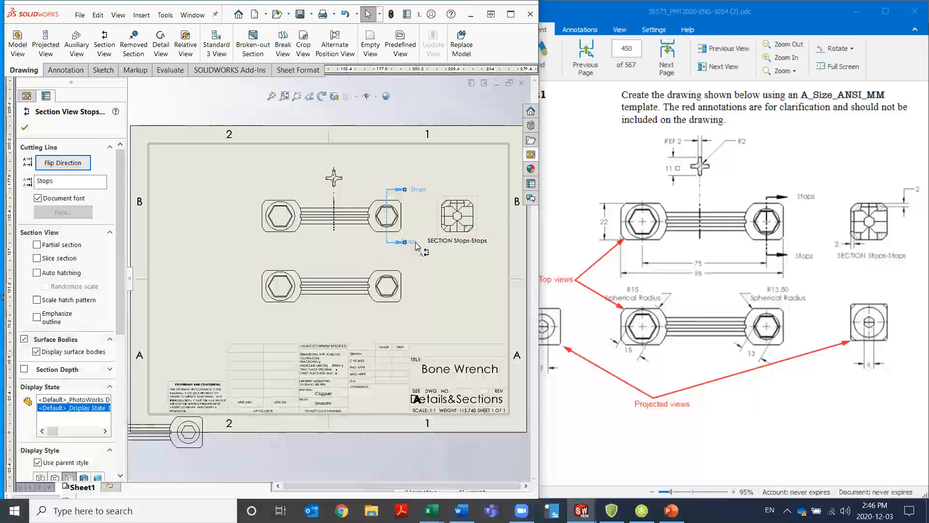
{"action": "left_click_drag", "start_coordinate": [415, 246], "coordinate": [424, 246]}
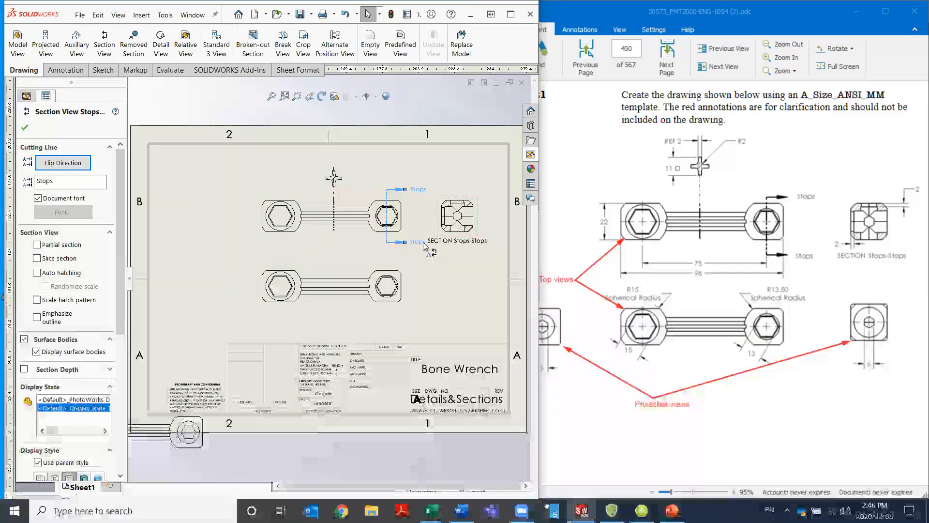
{"action": "left_click", "coordinate": [435, 276]}
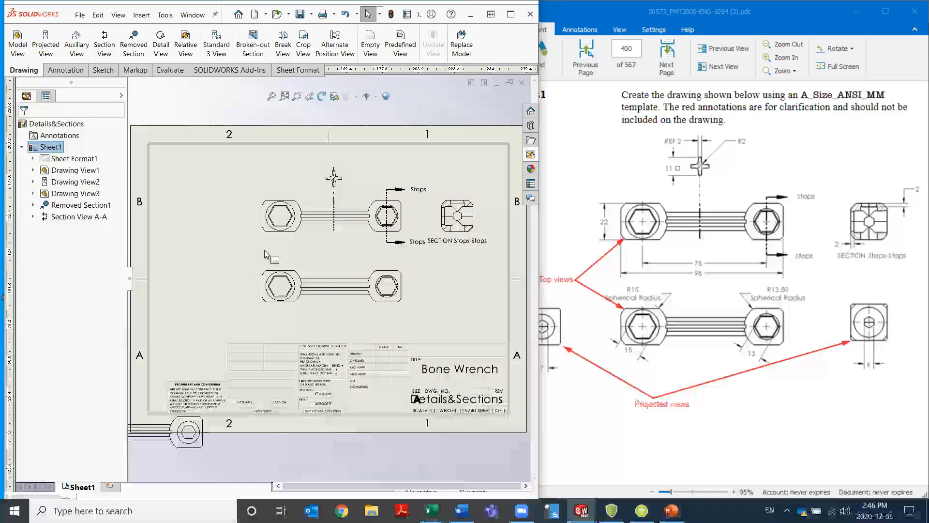
{"action": "left_click", "coordinate": [242, 269]}
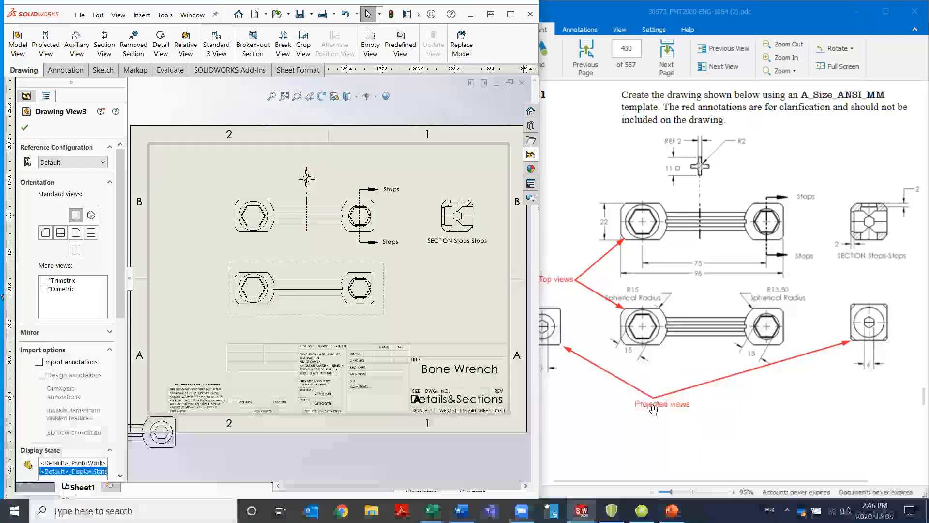
{"action": "left_click", "coordinate": [428, 299]}
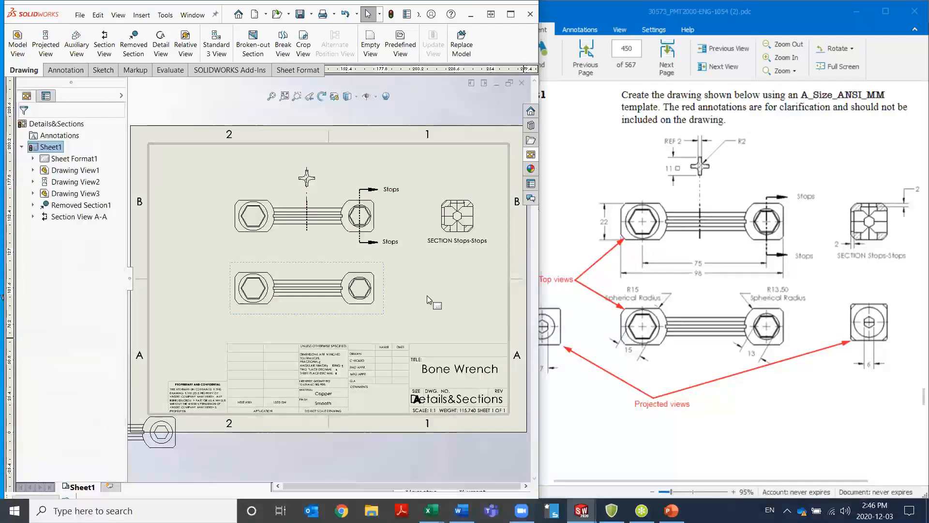
Project two end views from the lower top view, placing one on each side of it
{"action": "left_click", "coordinate": [426, 296]}
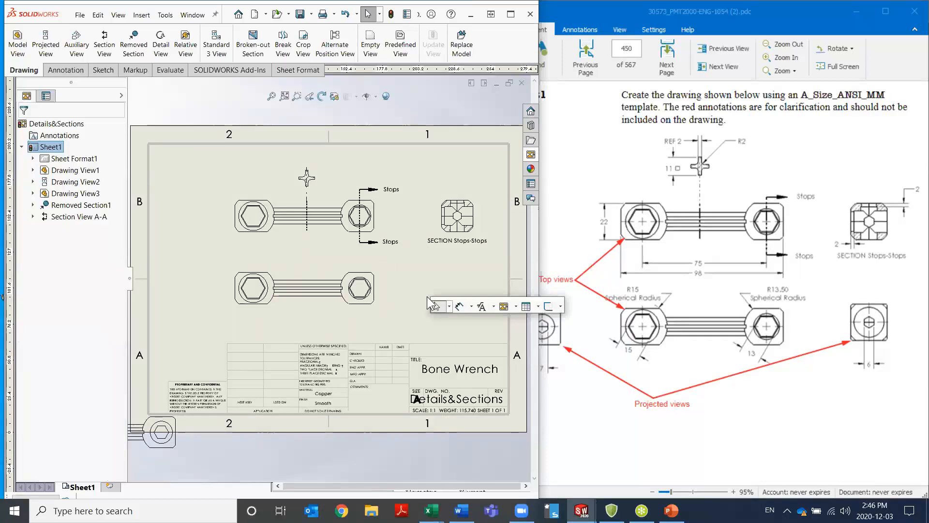
{"action": "left_click", "coordinate": [514, 309]}
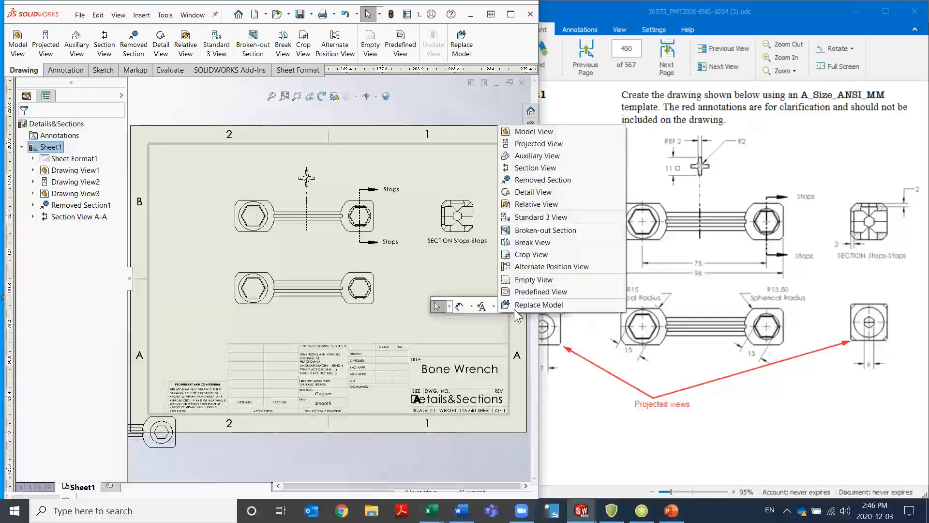
{"action": "left_click", "coordinate": [539, 144]}
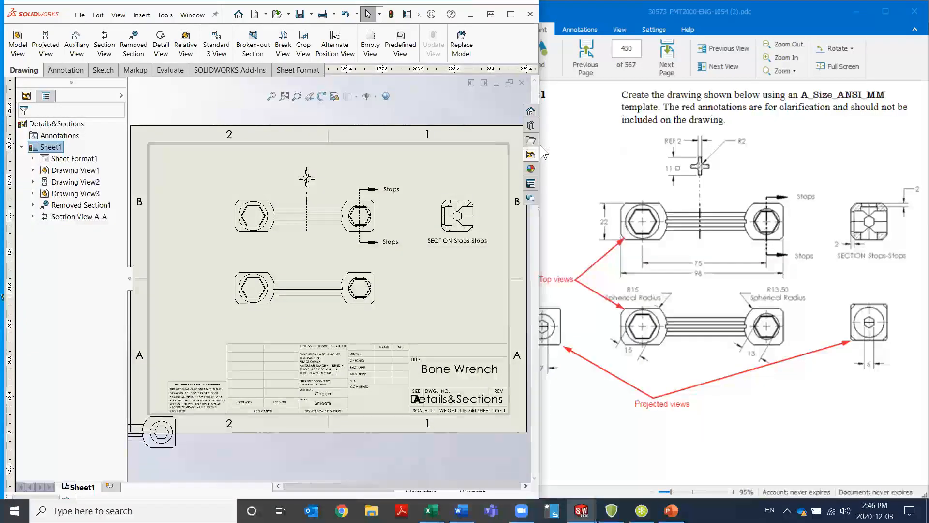
{"action": "left_click", "coordinate": [356, 302]}
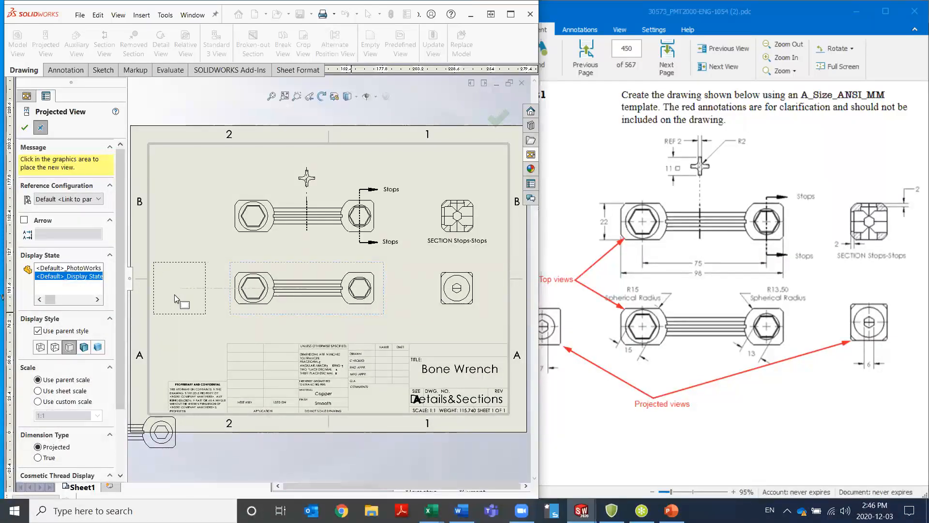
{"action": "left_click", "coordinate": [189, 300]}
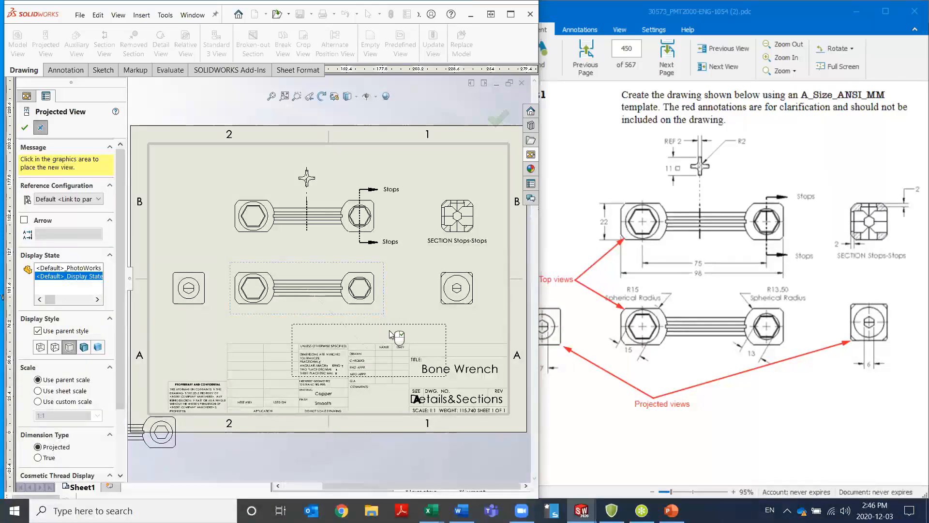
{"action": "key", "text": "Escape"}
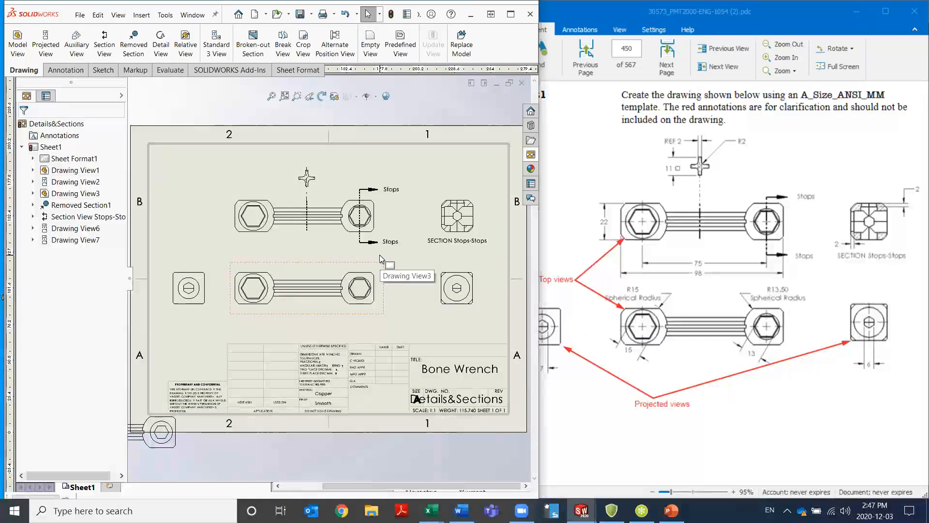
Dimension the width of the vertical arm in the removed cross section, placing it above the view with the prefix REF
{"action": "scroll", "coordinate": [308, 176], "scroll_direction": "down", "scroll_amount": 2}
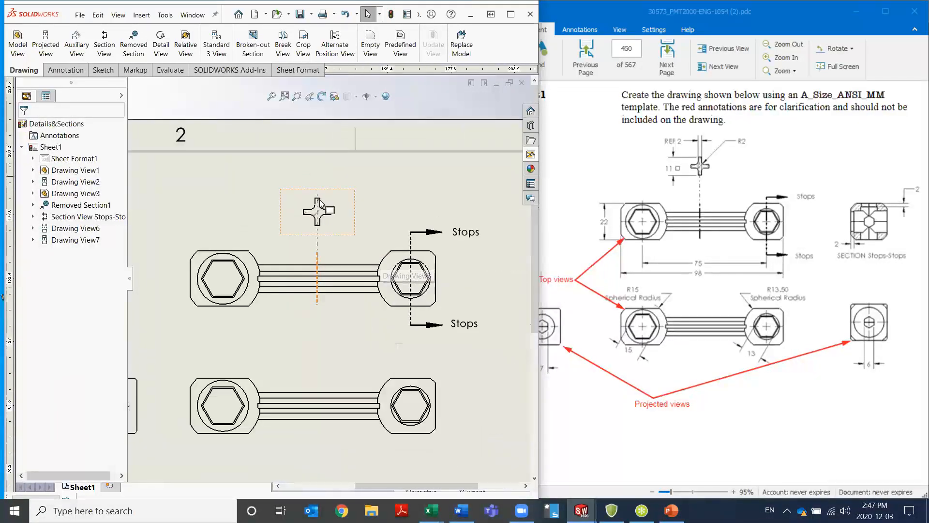
{"action": "scroll", "coordinate": [320, 221], "scroll_direction": "down", "scroll_amount": 3}
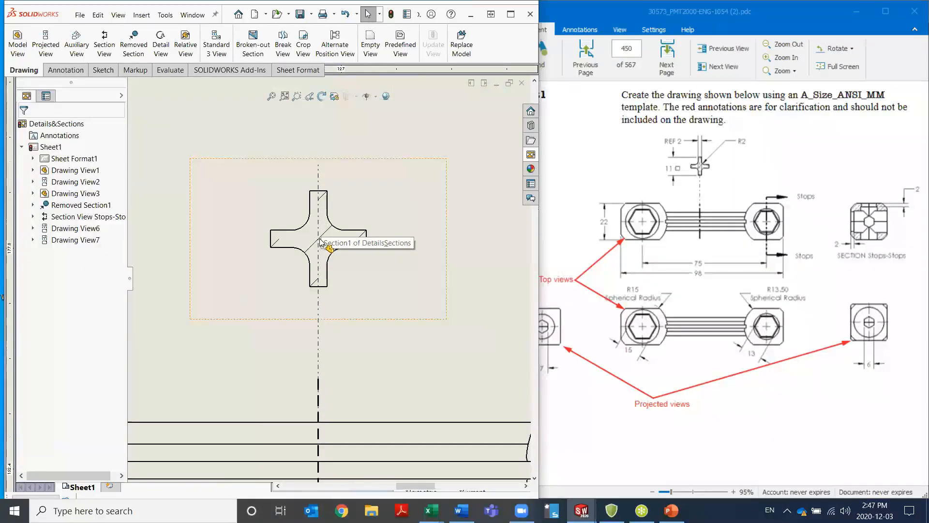
{"action": "scroll", "coordinate": [320, 241], "scroll_direction": "up", "scroll_amount": 3}
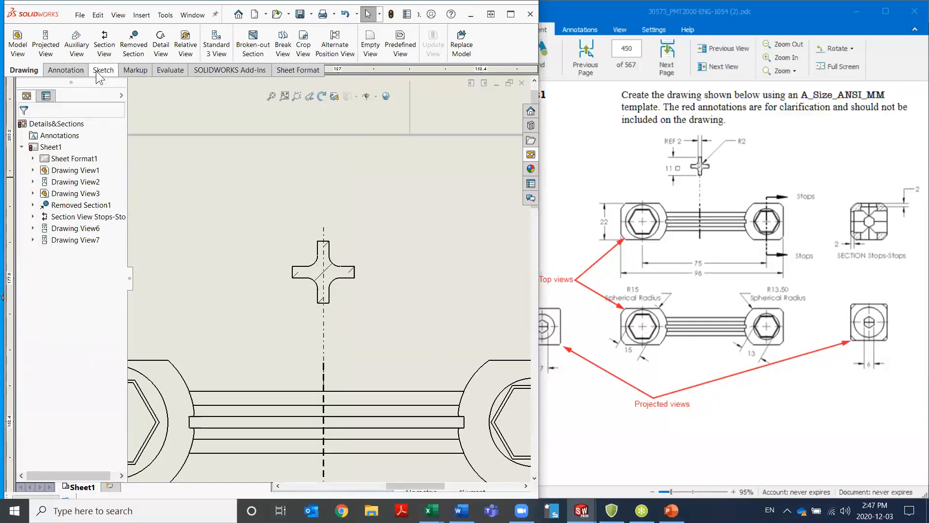
{"action": "left_click", "coordinate": [68, 70]}
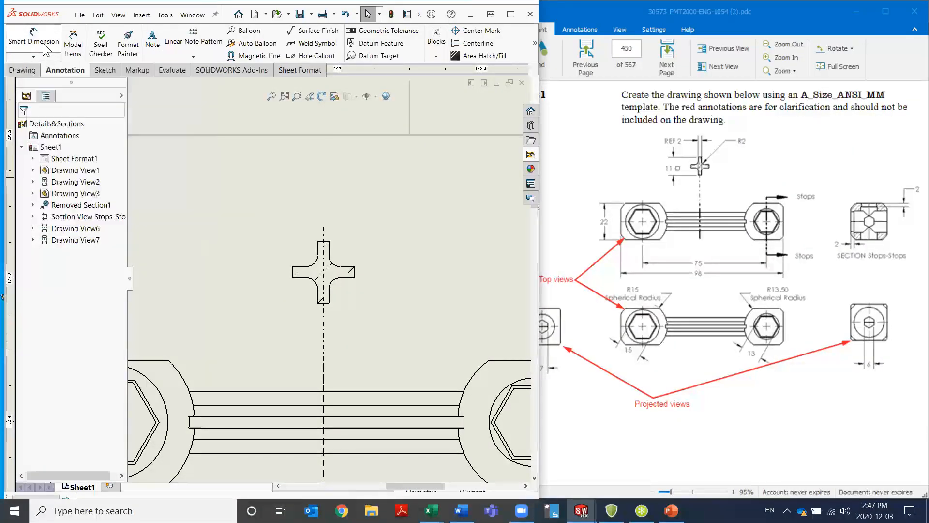
{"action": "left_click", "coordinate": [58, 48]}
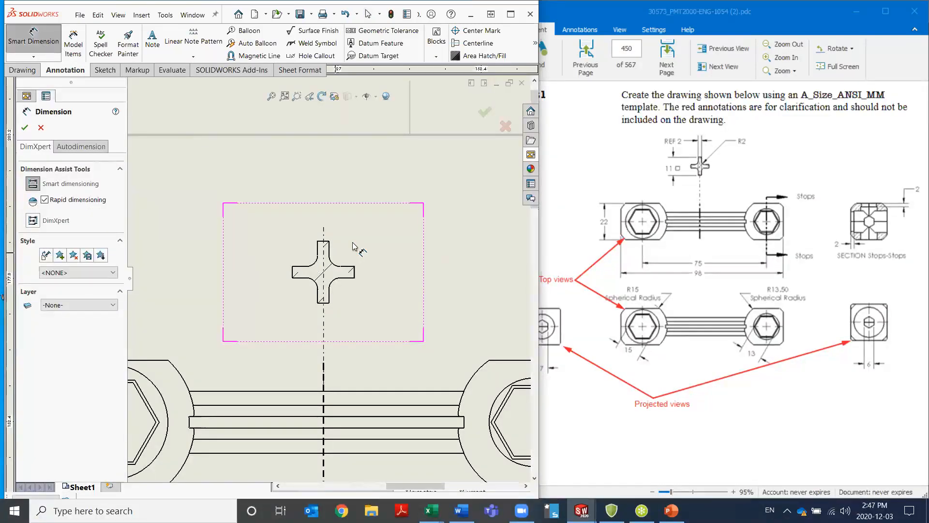
{"action": "left_click", "coordinate": [319, 252]}
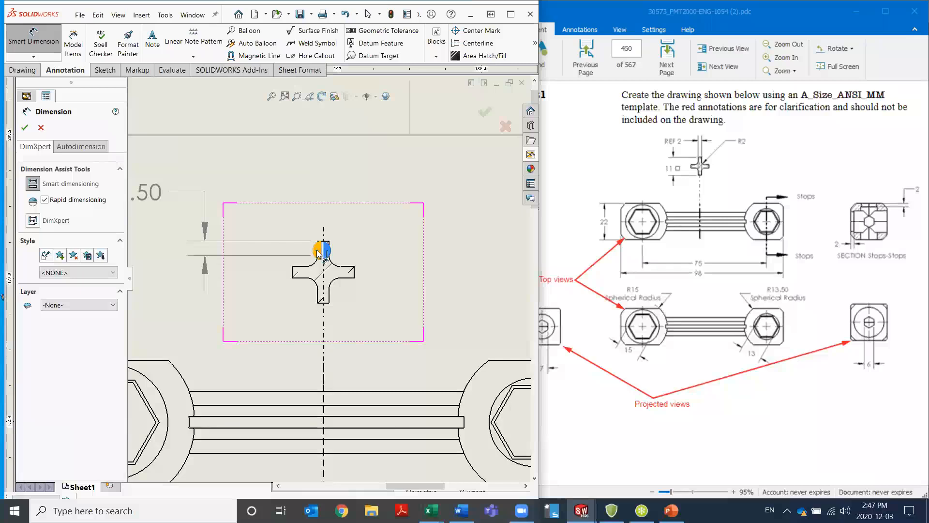
{"action": "left_click", "coordinate": [329, 292]}
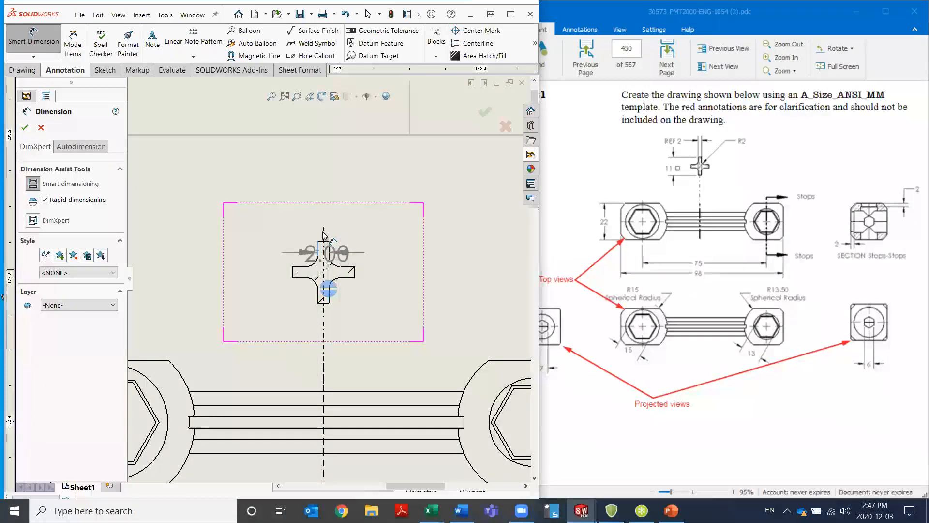
{"action": "left_click", "coordinate": [237, 179]}
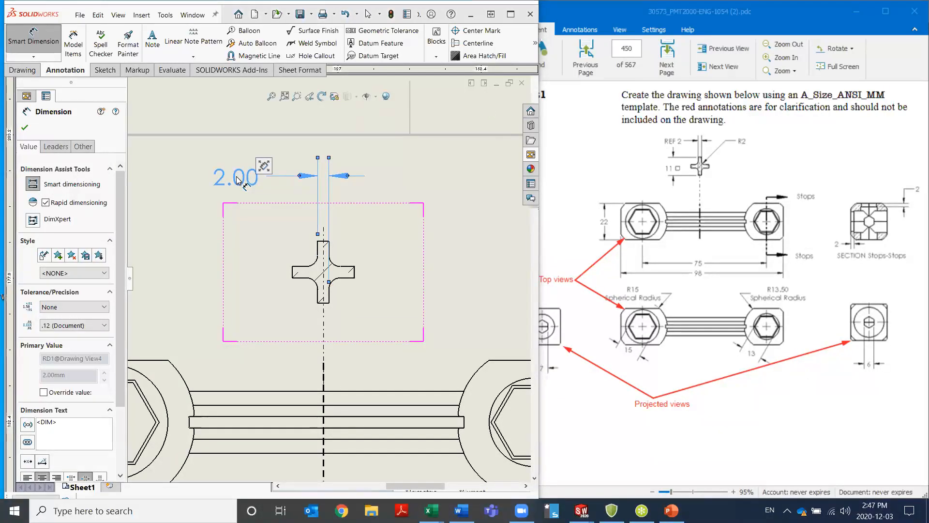
{"action": "mouse_move", "coordinate": [264, 166]}
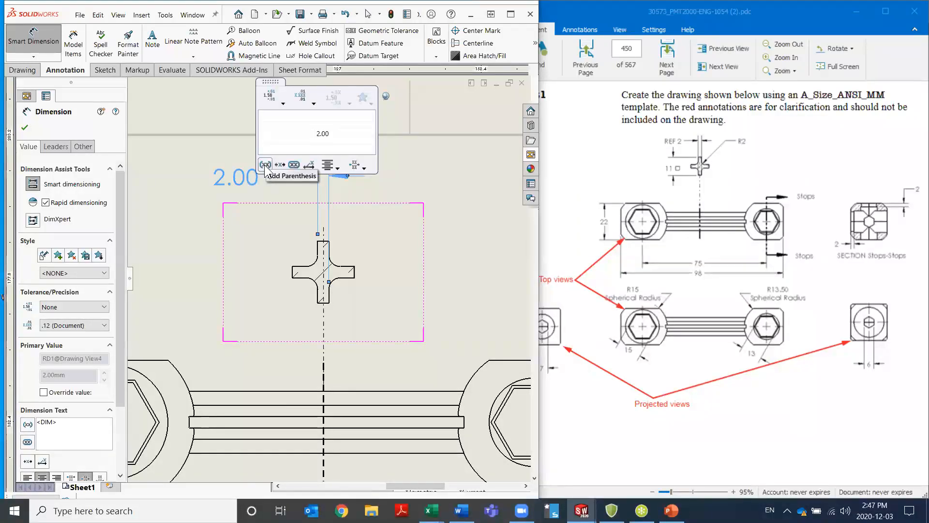
{"action": "left_click", "coordinate": [283, 134]}
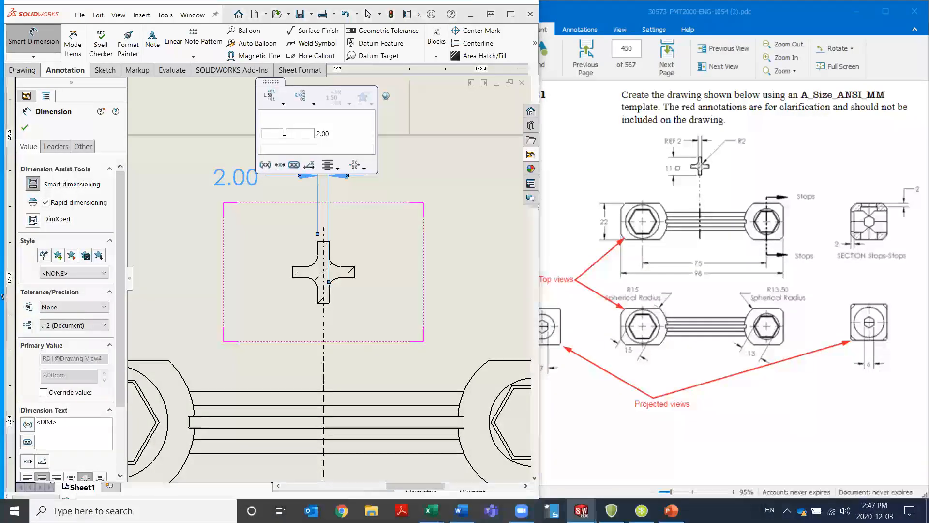
{"action": "type", "text": "REF"}
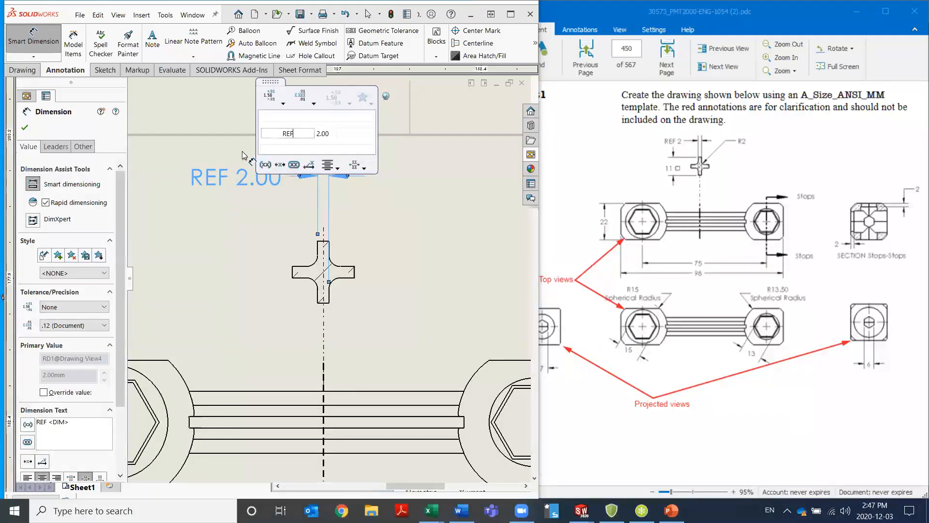
Dimension the cross section's overall height beside the view and the radius of its upper inner fillet with a leader
{"action": "left_click", "coordinate": [325, 243]}
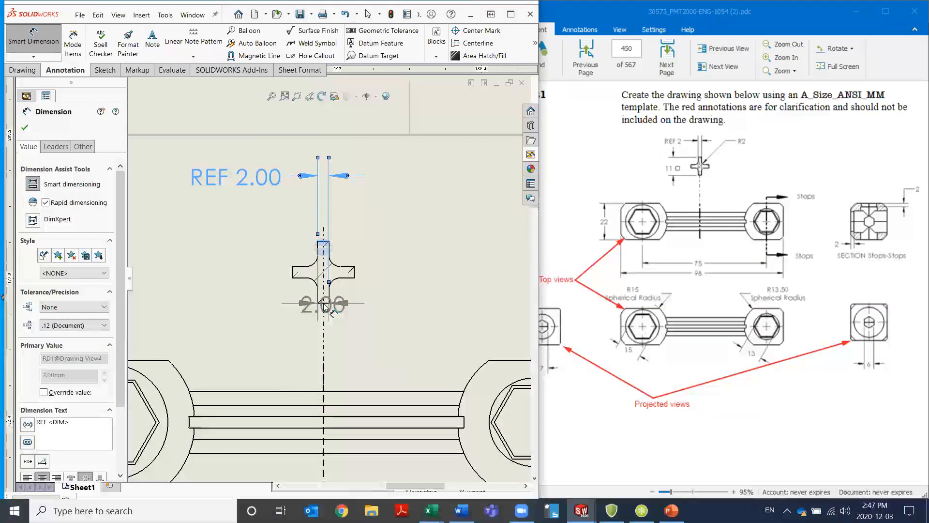
{"action": "left_click", "coordinate": [324, 305]}
{"action": "left_click", "coordinate": [325, 306]}
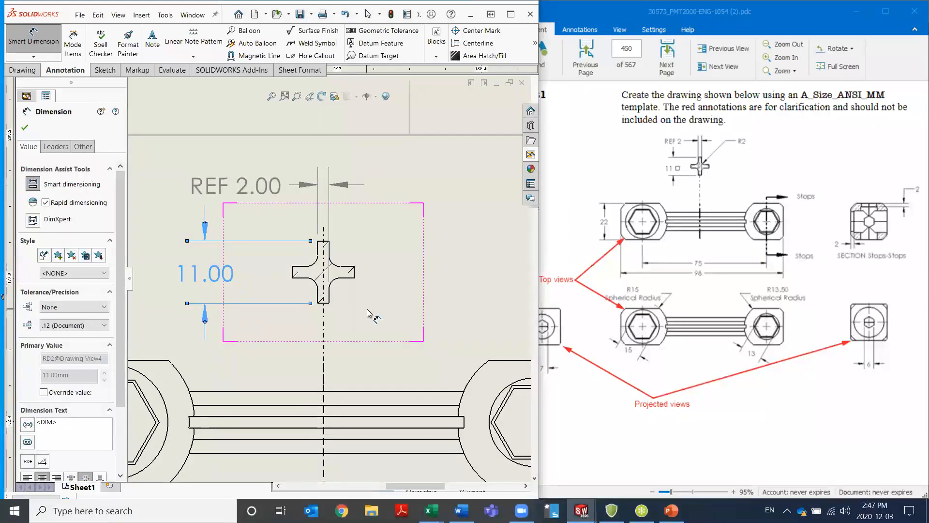
{"action": "left_click", "coordinate": [335, 264]}
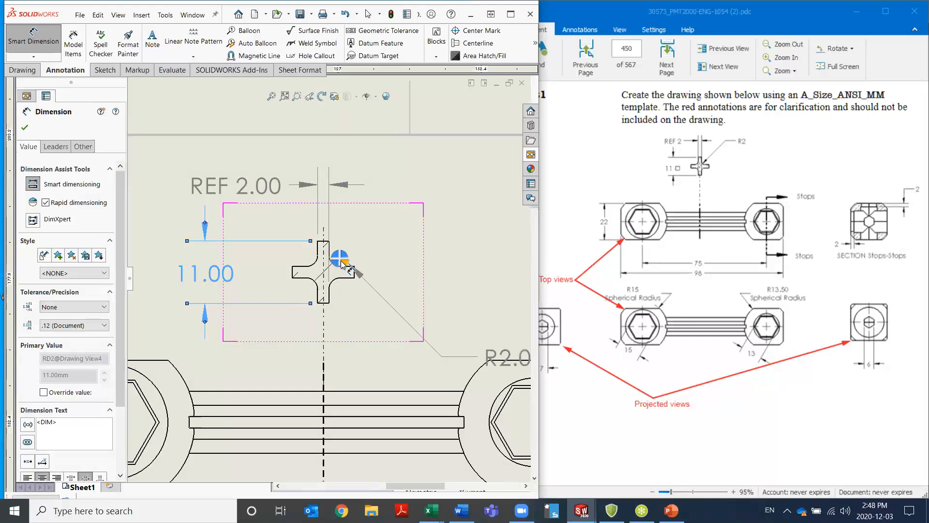
{"action": "left_click", "coordinate": [346, 254]}
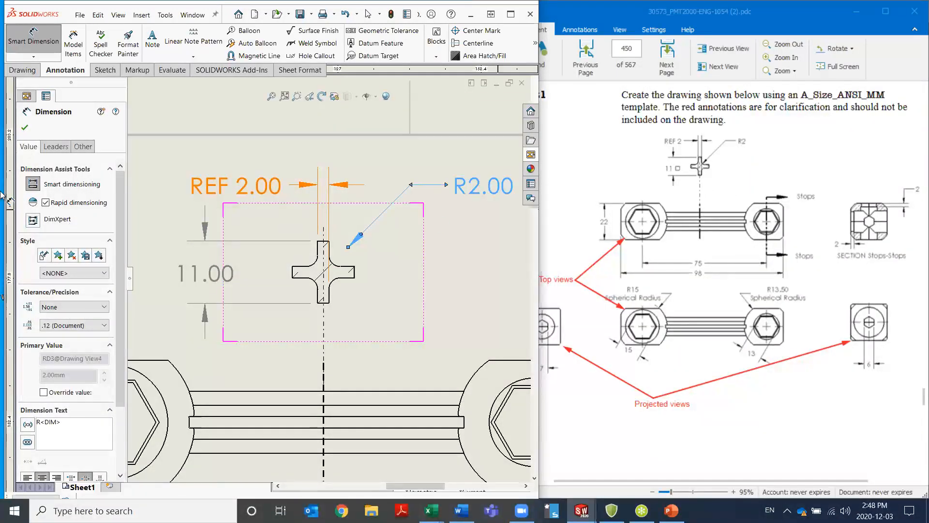
{"action": "left_click", "coordinate": [26, 127]}
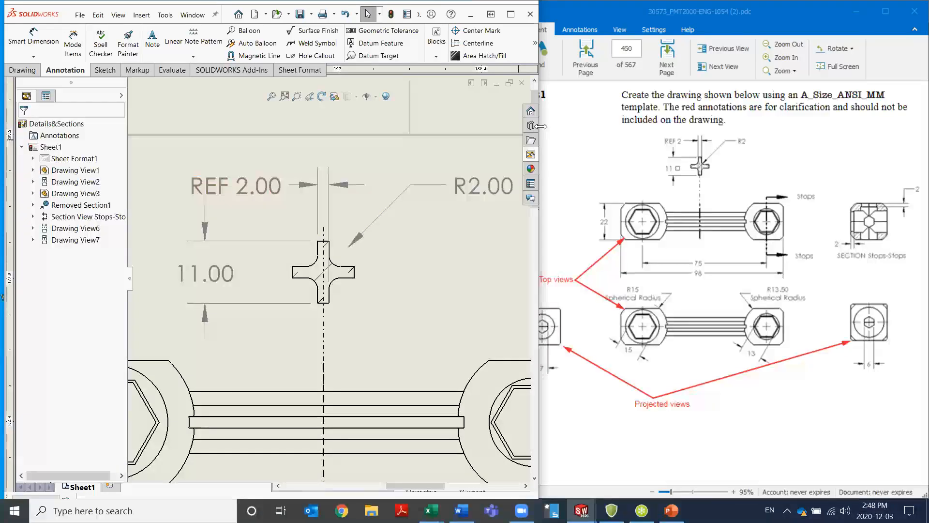
Set the document's primary dimension precision to None so that dimensions use no decimal places
{"action": "left_click_drag", "start_coordinate": [538, 56], "coordinate": [618, 55]}
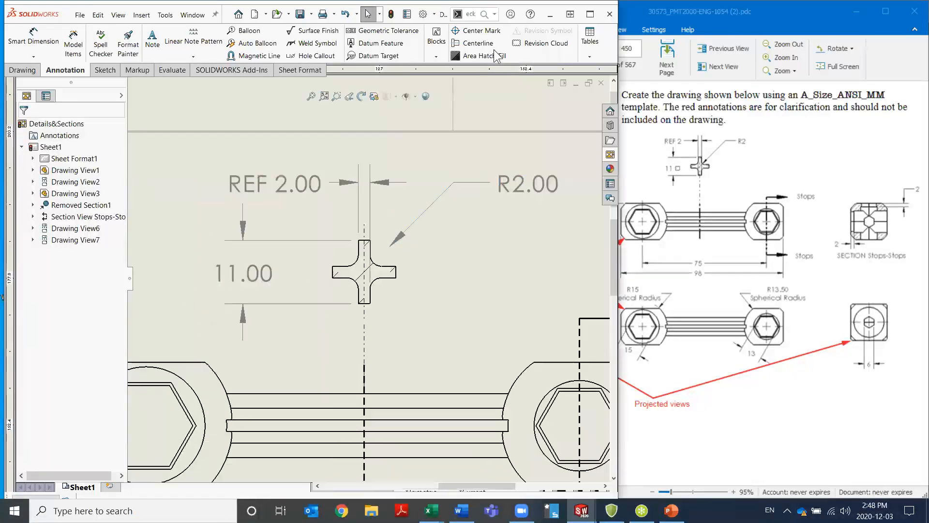
{"action": "left_click", "coordinate": [422, 15]}
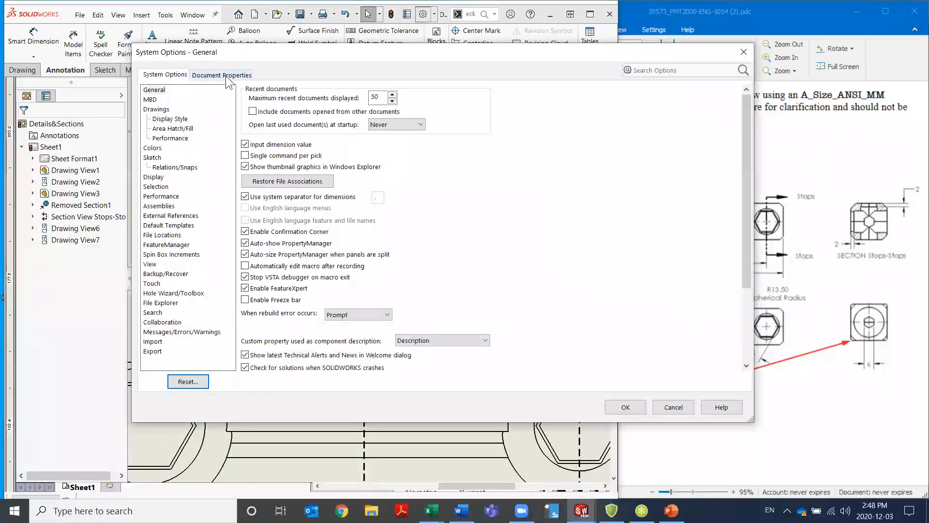
{"action": "left_click", "coordinate": [226, 76]}
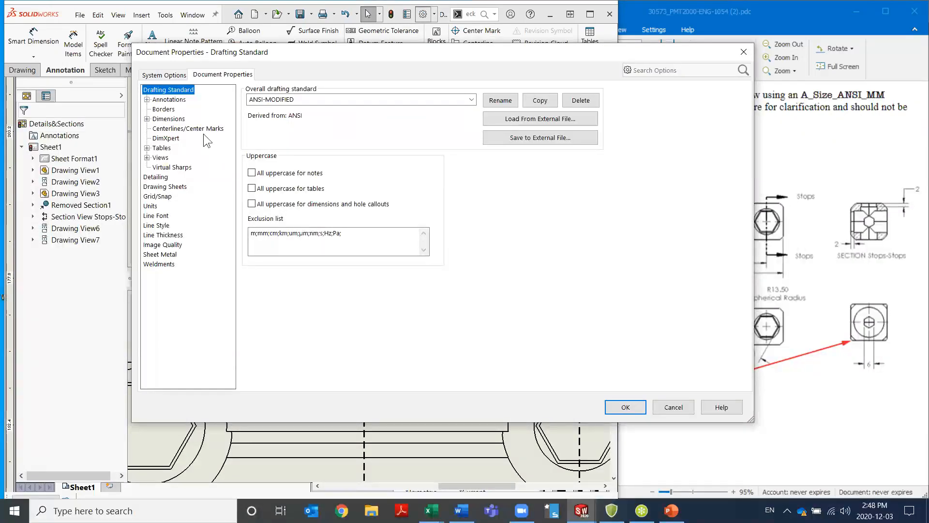
{"action": "left_click", "coordinate": [169, 119]}
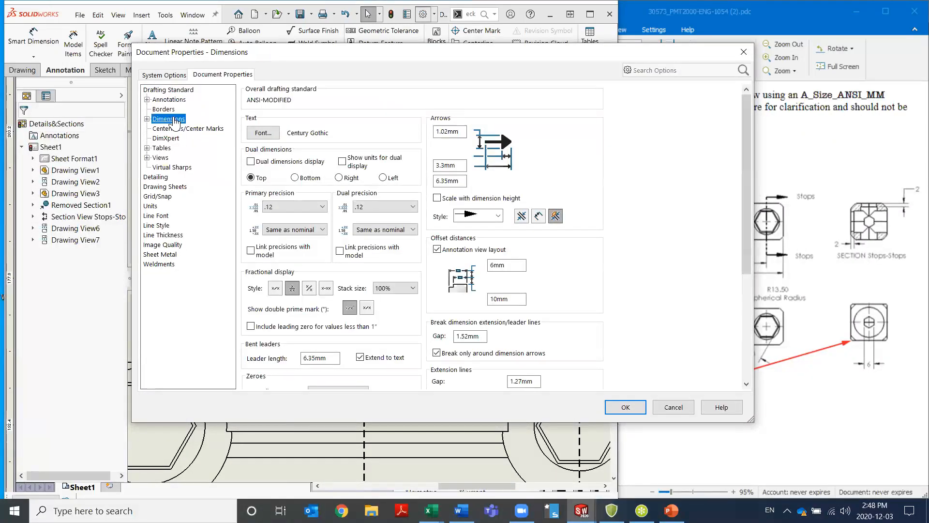
{"action": "left_click", "coordinate": [299, 205]}
{"action": "left_click", "coordinate": [290, 215]}
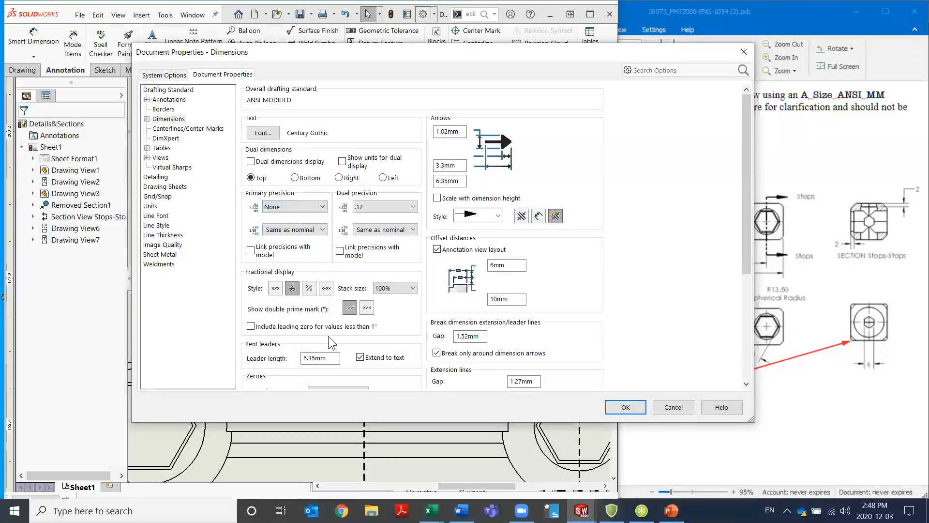
{"action": "left_click", "coordinate": [626, 407]}
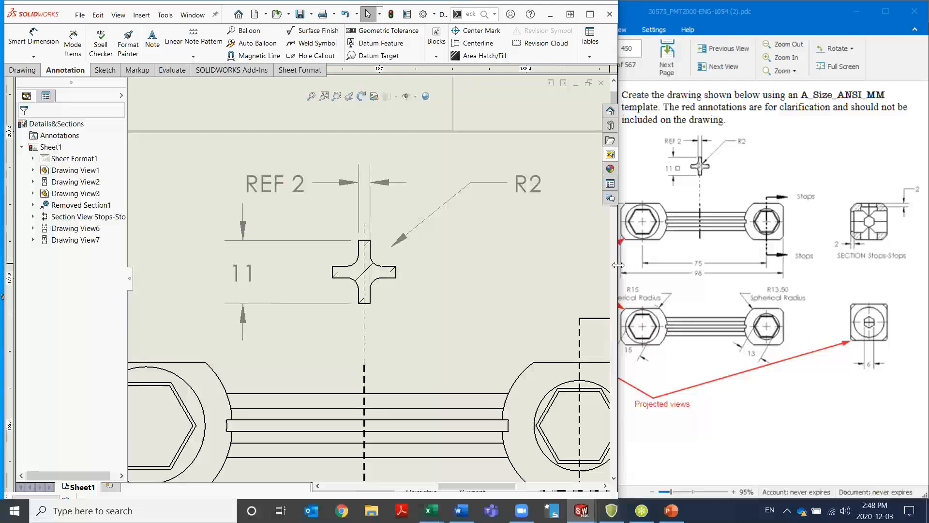
{"action": "left_click_drag", "start_coordinate": [618, 264], "coordinate": [551, 265]}
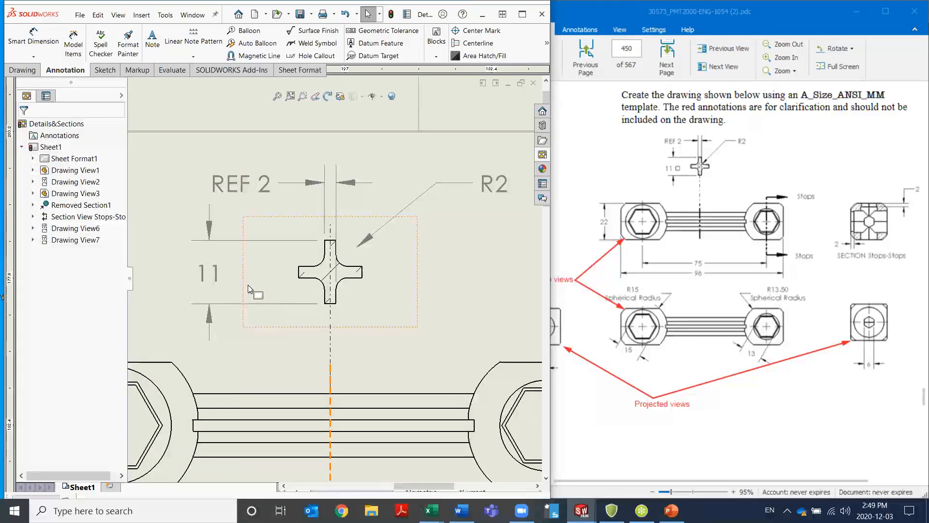
Add a square symbol after the value of the cross section's overall height dimension
{"action": "left_click", "coordinate": [217, 283]}
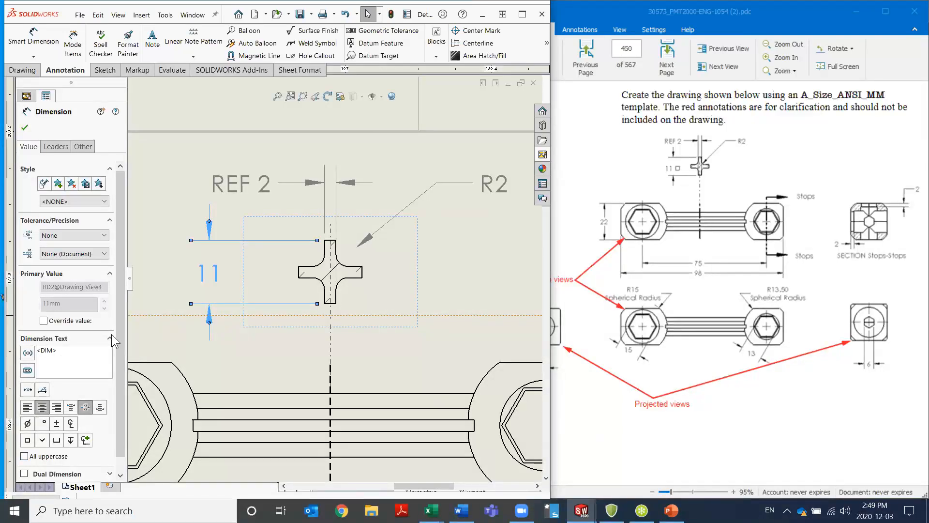
{"action": "left_click", "coordinate": [27, 440]}
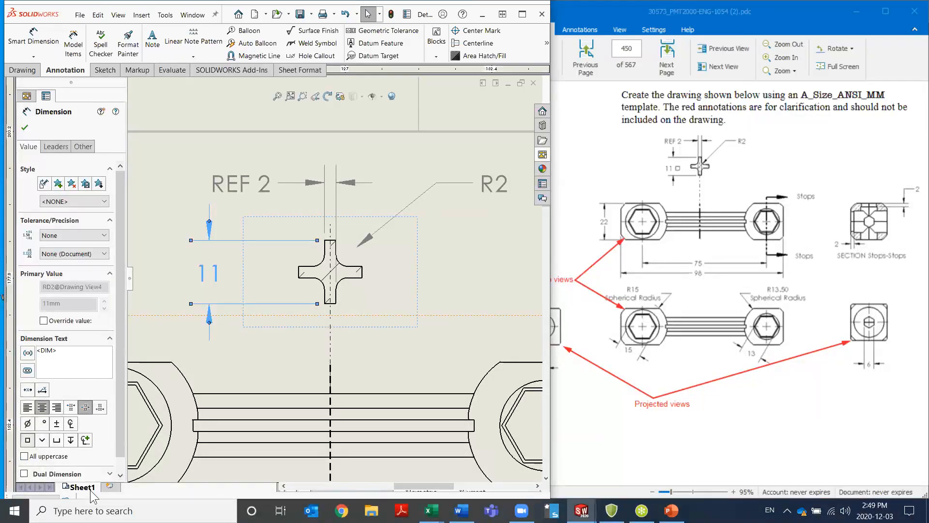
{"action": "left_click", "coordinate": [297, 354]}
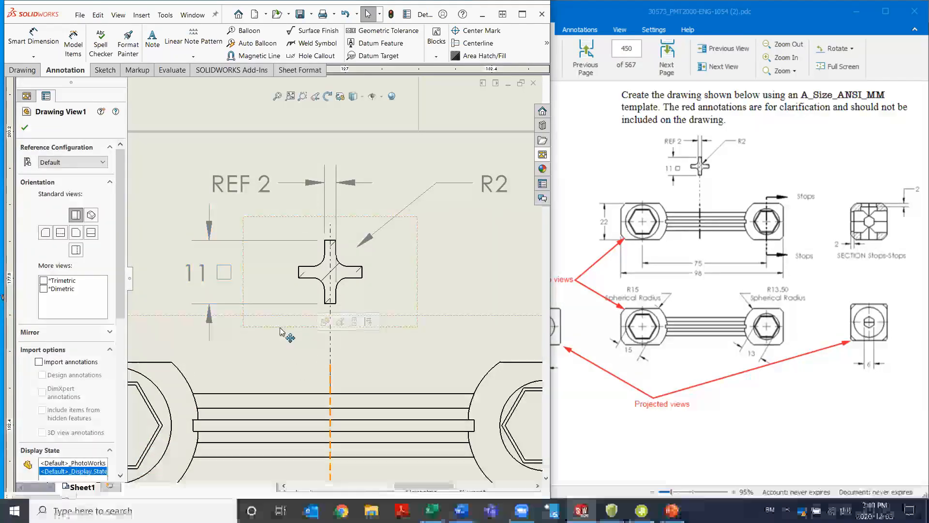
{"action": "left_click", "coordinate": [25, 128]}
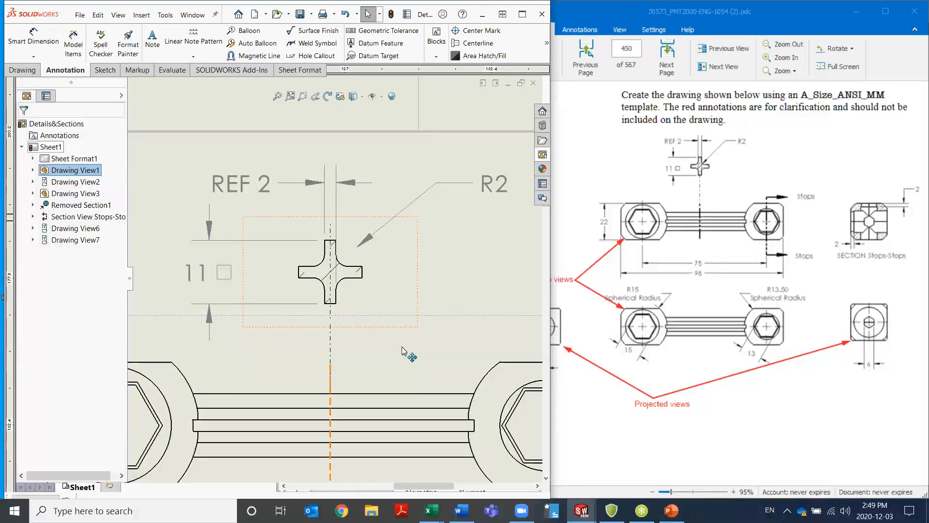
Dimension the depth of the upper recess in the Stops-Stops section view, placing the value outside the view's upper corner
{"action": "scroll", "coordinate": [411, 352], "scroll_direction": "up", "scroll_amount": 3}
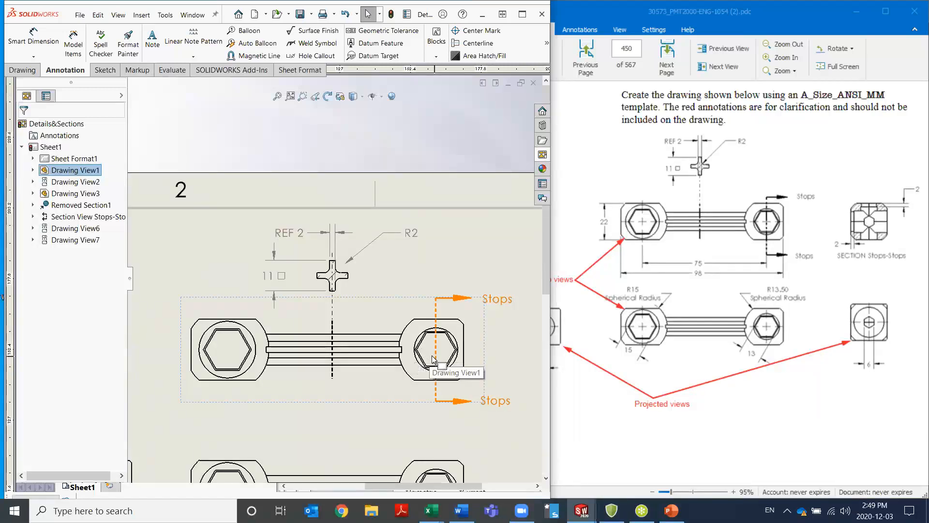
{"action": "scroll", "coordinate": [453, 372], "scroll_direction": "up", "scroll_amount": 4}
{"action": "scroll", "coordinate": [483, 329], "scroll_direction": "down", "scroll_amount": 5}
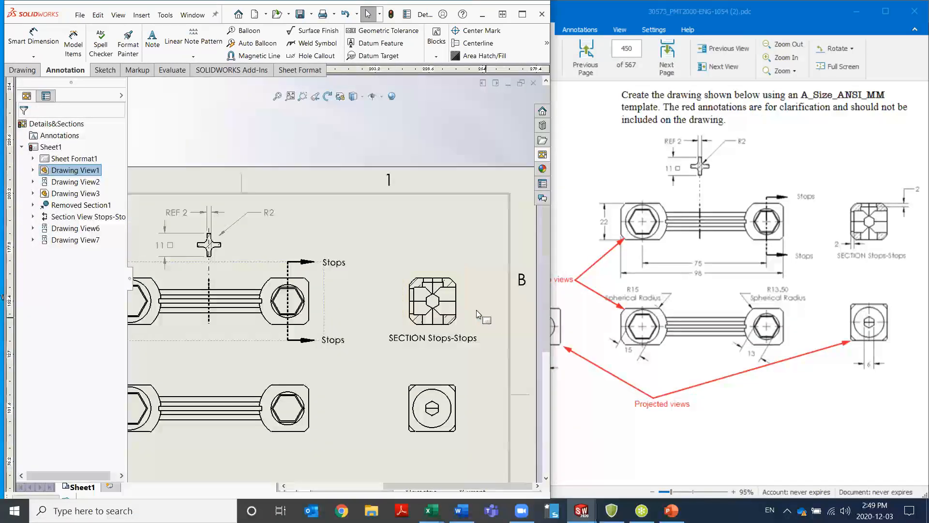
{"action": "scroll", "coordinate": [435, 322], "scroll_direction": "down", "scroll_amount": 1}
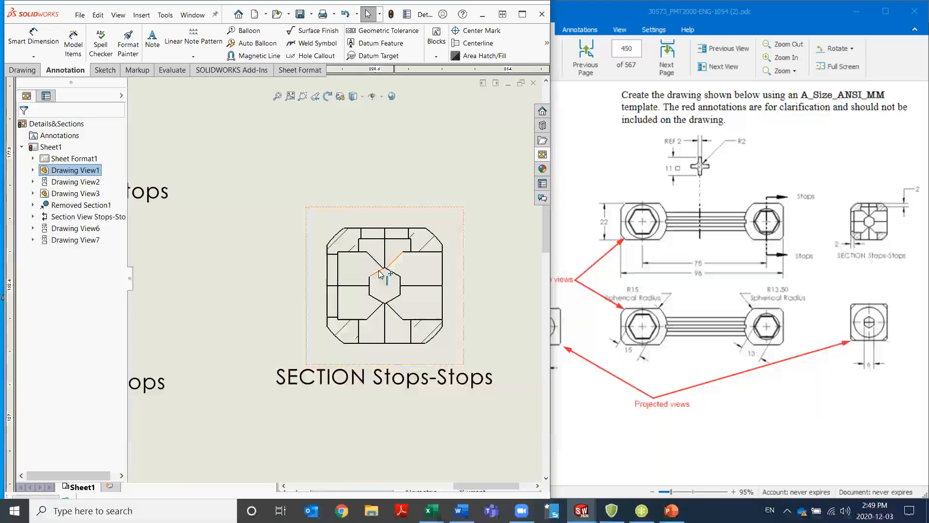
{"action": "left_click", "coordinate": [248, 274]}
{"action": "left_click", "coordinate": [280, 285]}
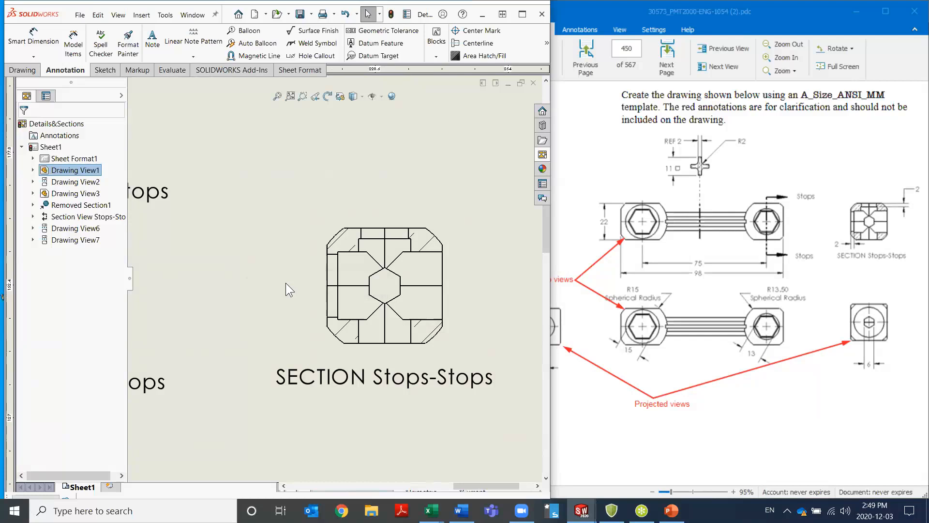
{"action": "left_click", "coordinate": [389, 231]}
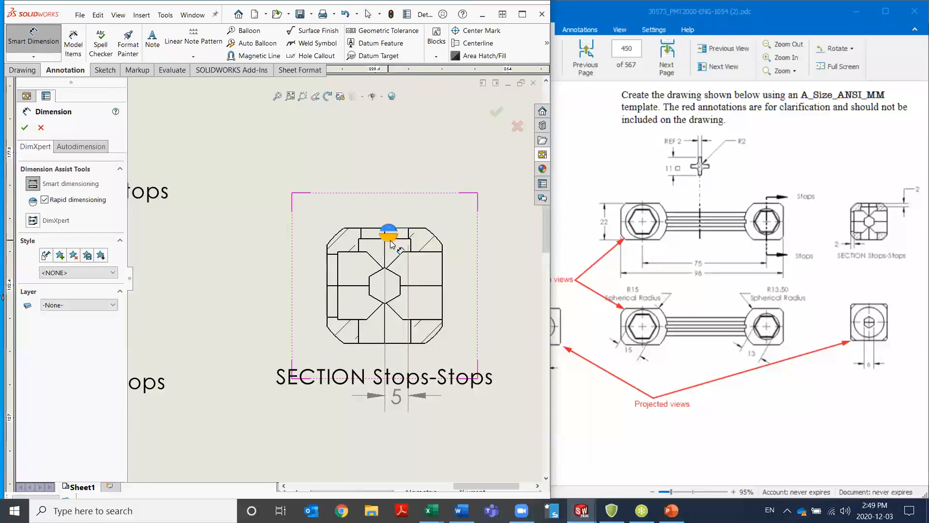
{"action": "left_click", "coordinate": [403, 239]}
{"action": "left_click", "coordinate": [402, 240]}
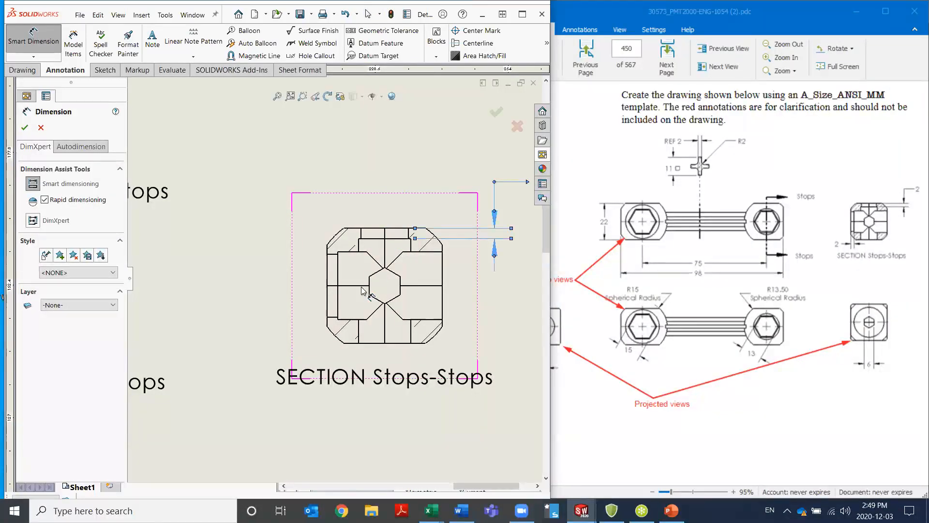
Dimension the depth of the side recess in the Stops-Stops section view, placing the value below the view's label
{"action": "left_click", "coordinate": [327, 269]}
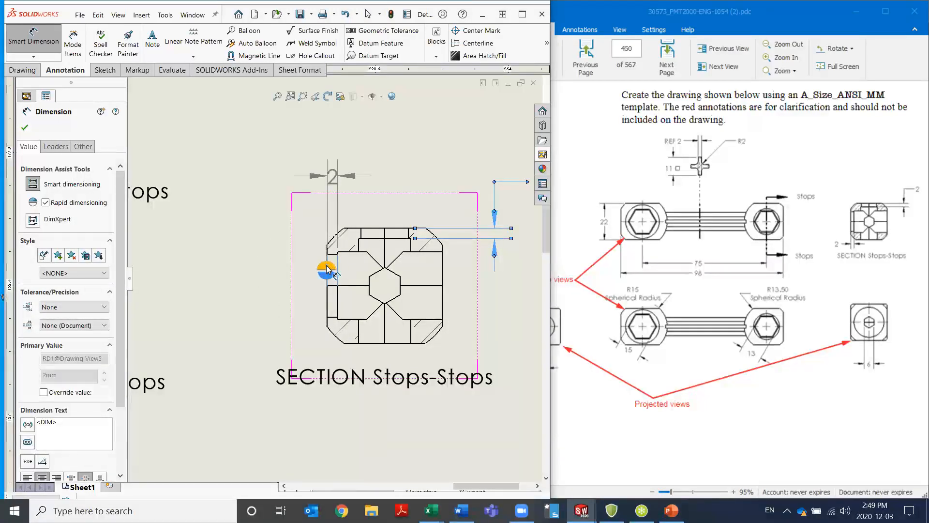
{"action": "left_click", "coordinate": [328, 277]}
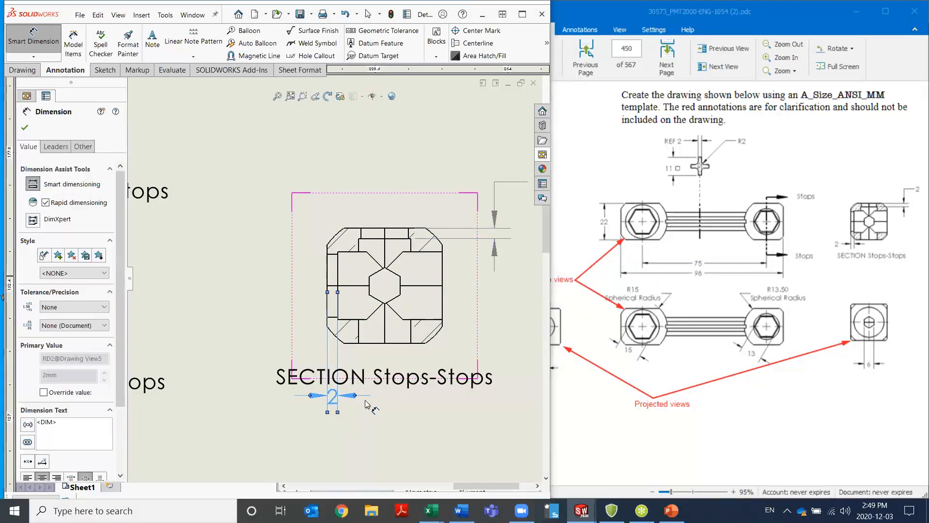
{"action": "scroll", "coordinate": [435, 319], "scroll_direction": "down", "scroll_amount": 2}
{"action": "scroll", "coordinate": [435, 319], "scroll_direction": "down", "scroll_amount": 1}
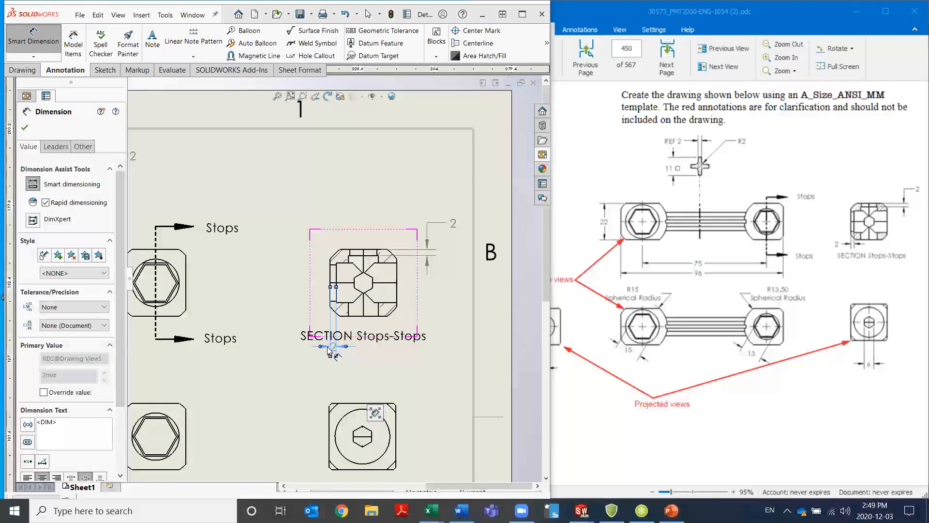
Reposition the side recess dimension between the Stops-Stops section view and its label, and move the label lower to clear it
{"action": "key", "text": "Escape"}
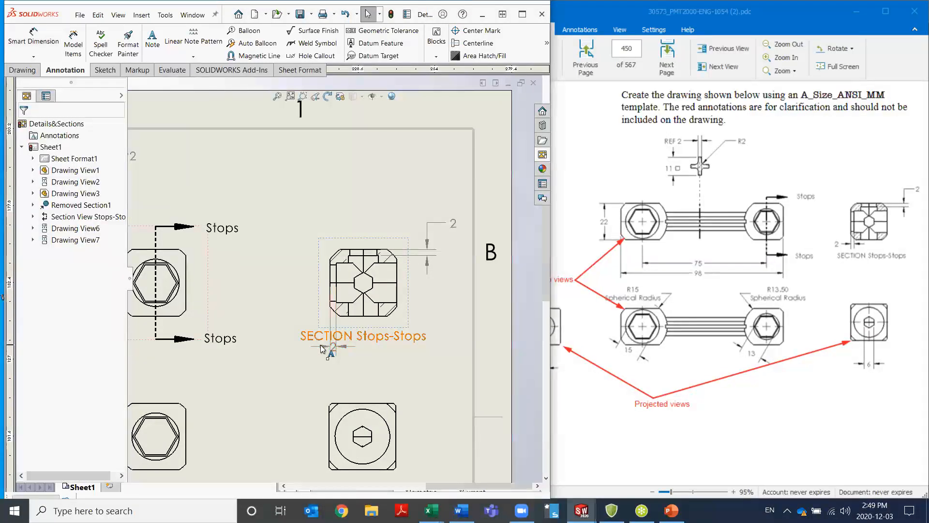
{"action": "left_click_drag", "start_coordinate": [323, 348], "coordinate": [292, 328]}
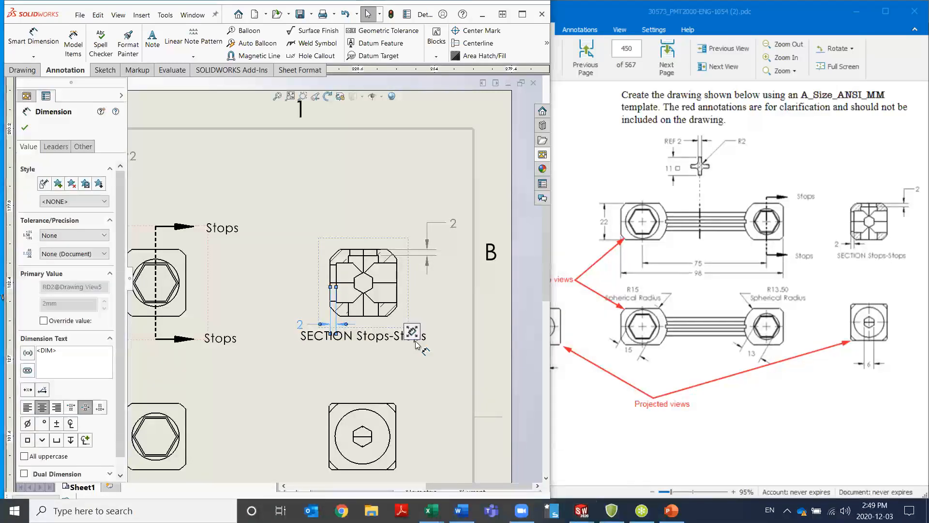
{"action": "left_click_drag", "start_coordinate": [389, 336], "coordinate": [389, 346]}
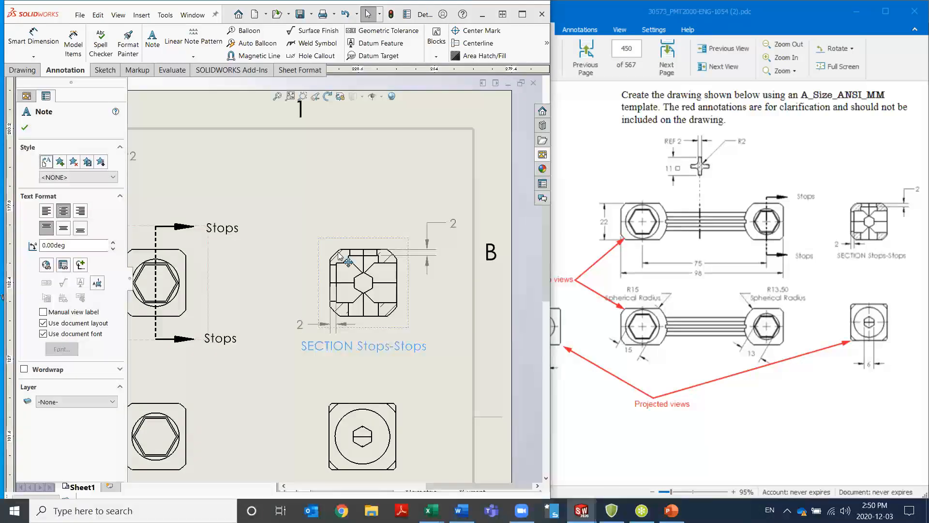
{"action": "left_click", "coordinate": [354, 220]}
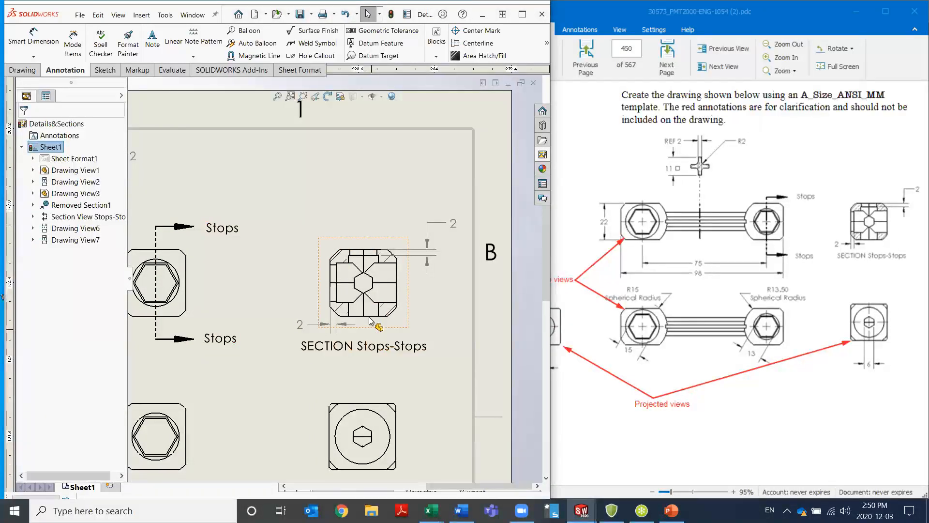
Dimension the width across flats of the small hexagon in the right projected view, placing the value below the view
{"action": "scroll", "coordinate": [251, 375], "scroll_direction": "up", "scroll_amount": 5}
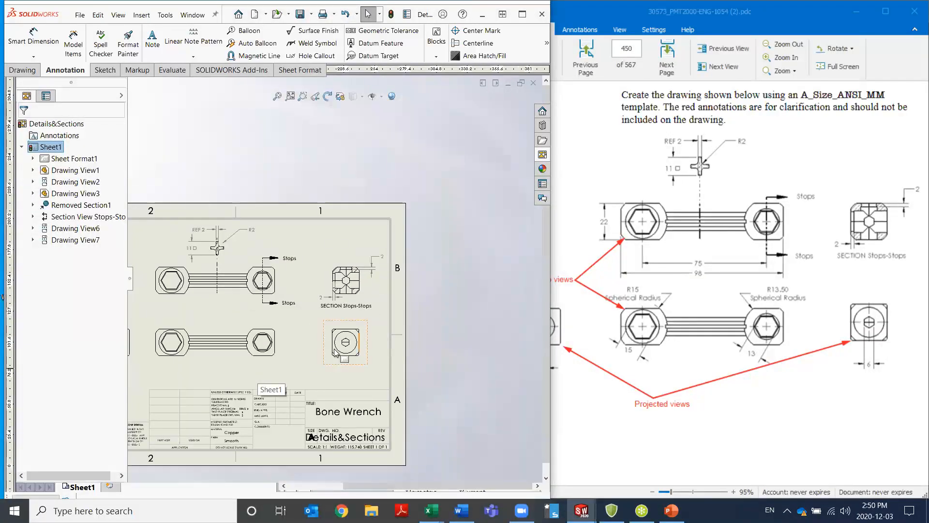
{"action": "scroll", "coordinate": [358, 368], "scroll_direction": "down", "scroll_amount": 5}
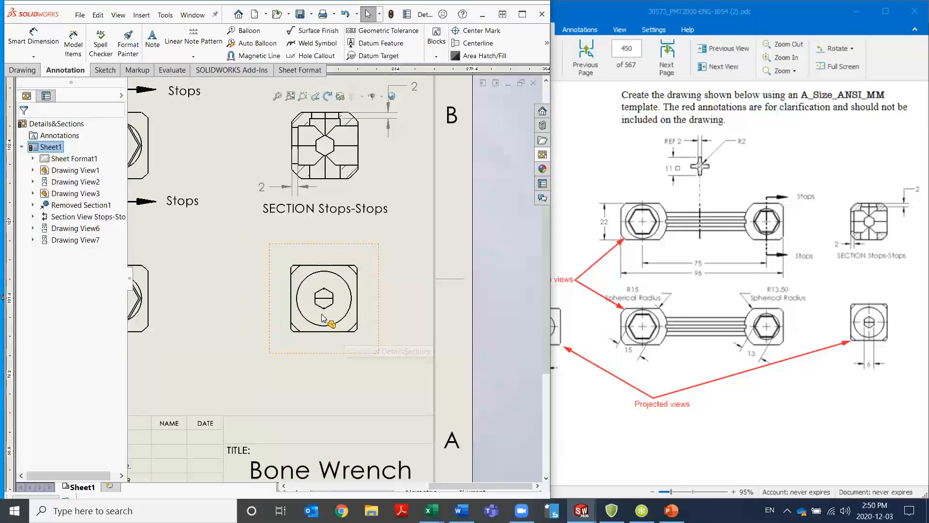
{"action": "left_click", "coordinate": [323, 346]}
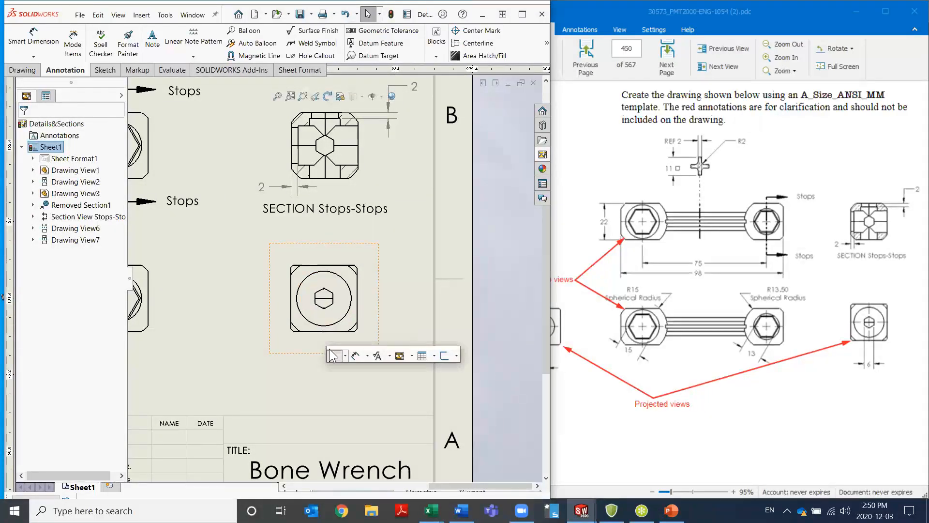
{"action": "left_click", "coordinate": [356, 356]}
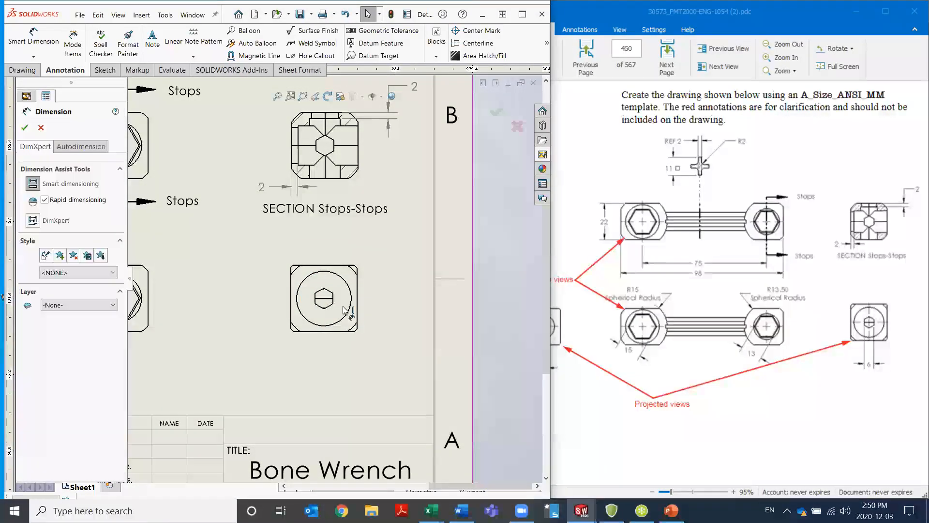
{"action": "left_click", "coordinate": [317, 301]}
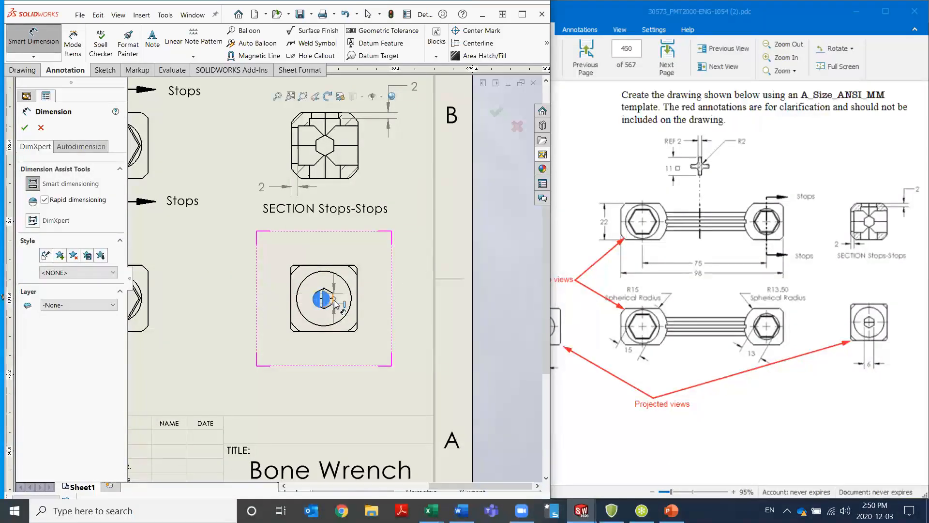
{"action": "left_click", "coordinate": [335, 304]}
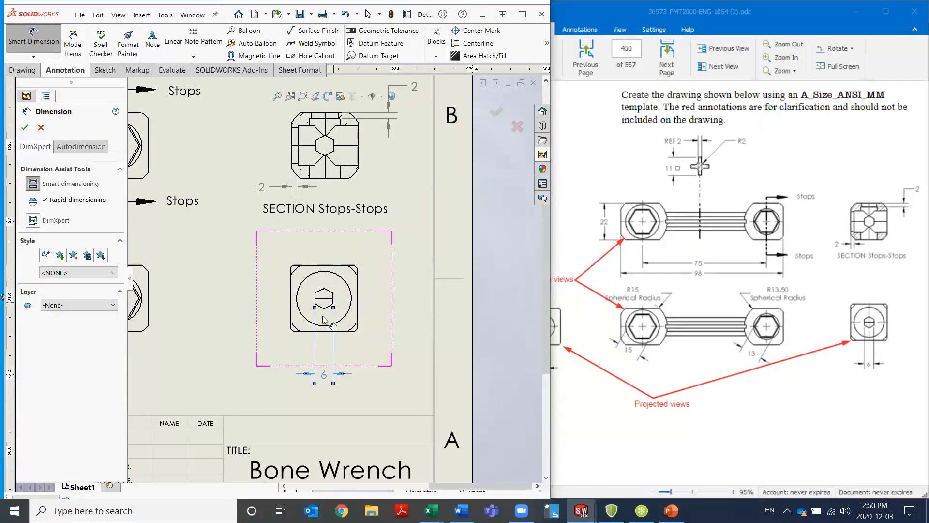
{"action": "left_click", "coordinate": [323, 374]}
Dimension the width across flats of the hexagon in the left projected view, placing the value below the view
{"action": "key", "text": "z"}
{"action": "key", "text": "z"}
{"action": "key", "text": "z"}
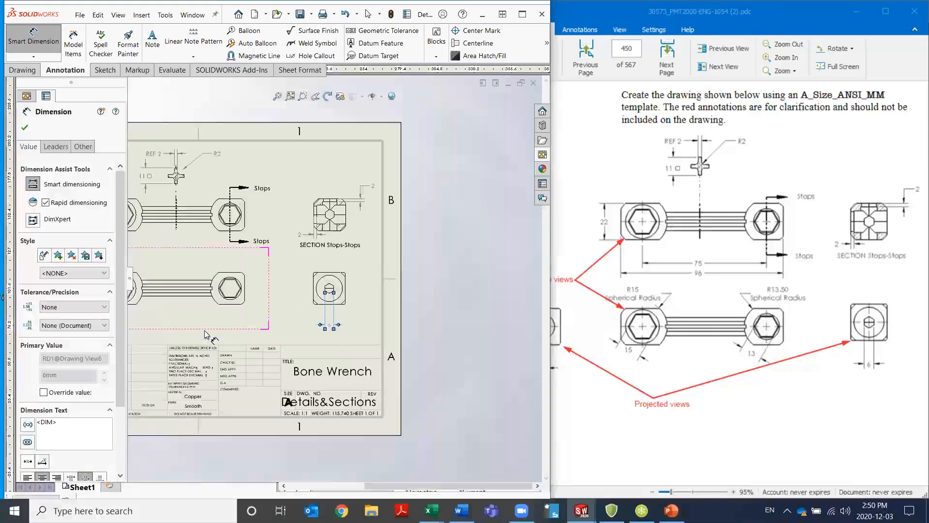
{"action": "scroll", "coordinate": [197, 291], "scroll_direction": "up", "scroll_amount": 3}
{"action": "scroll", "coordinate": [181, 291], "scroll_direction": "down", "scroll_amount": 3}
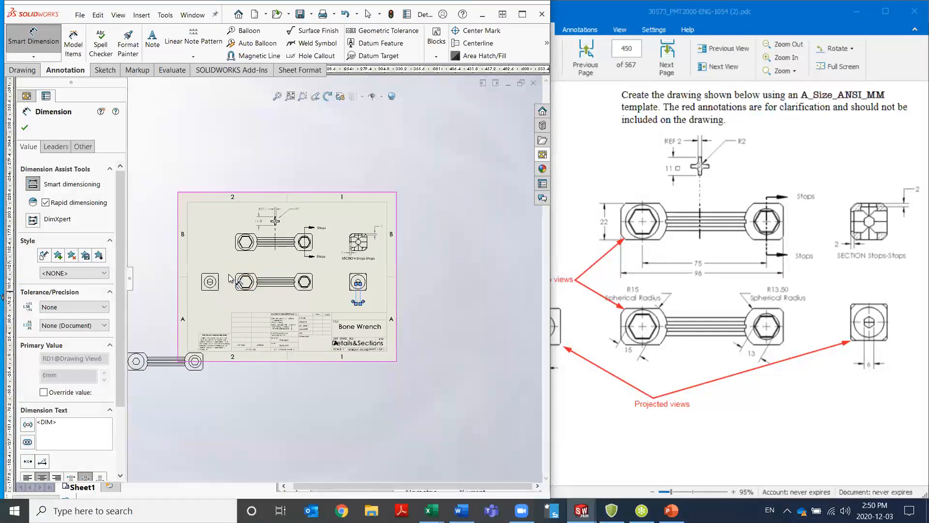
{"action": "scroll", "coordinate": [218, 290], "scroll_direction": "down", "scroll_amount": 3}
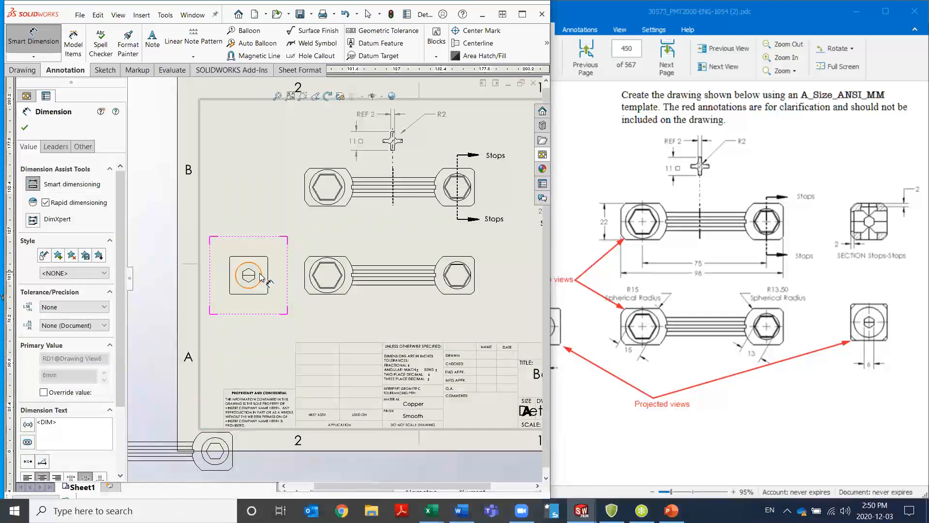
{"action": "scroll", "coordinate": [263, 279], "scroll_direction": "down", "scroll_amount": 3}
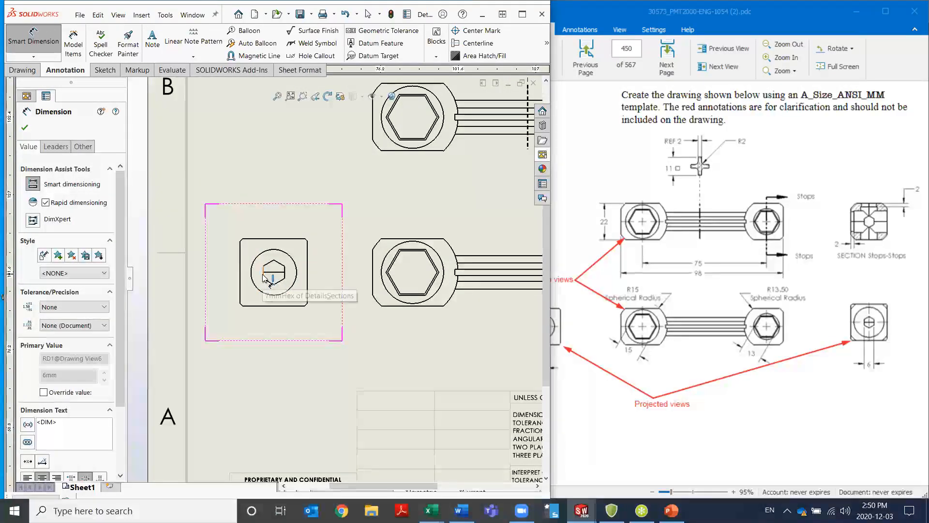
{"action": "left_click", "coordinate": [264, 278]}
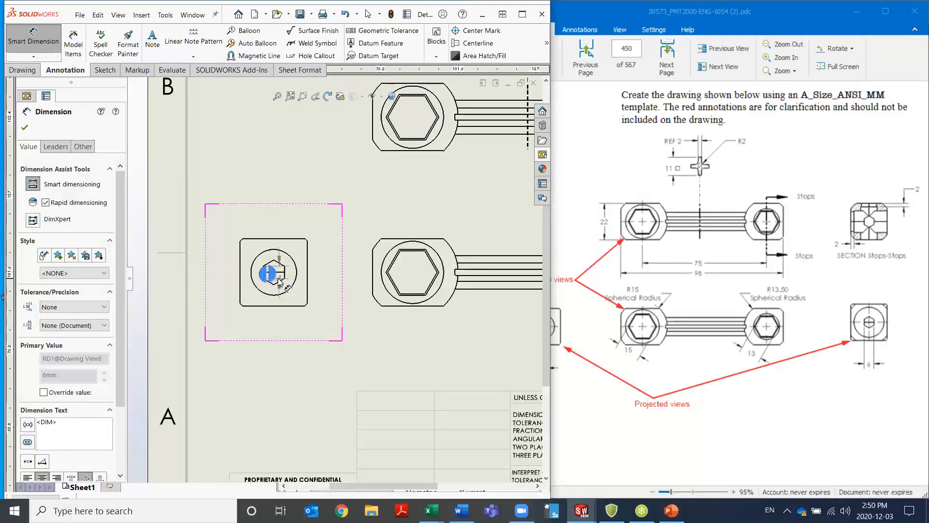
{"action": "left_click", "coordinate": [285, 275]}
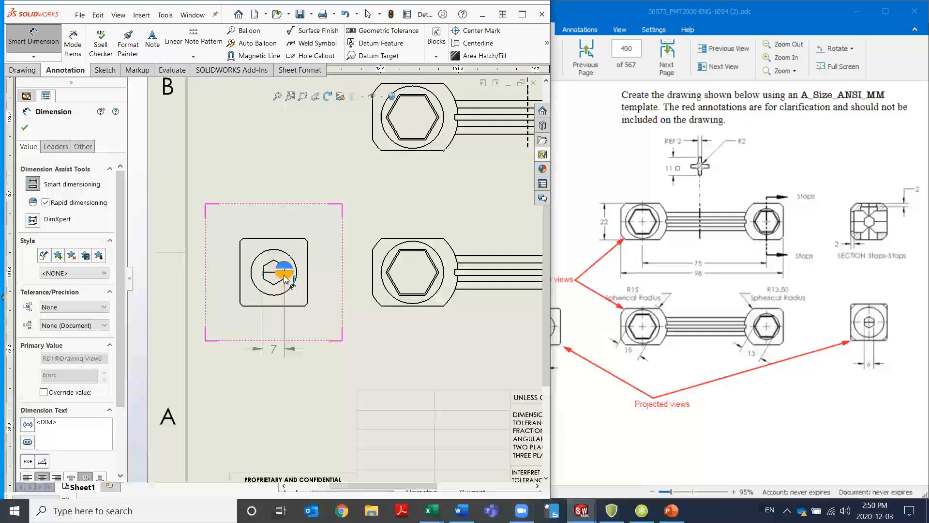
{"action": "left_click", "coordinate": [285, 278]}
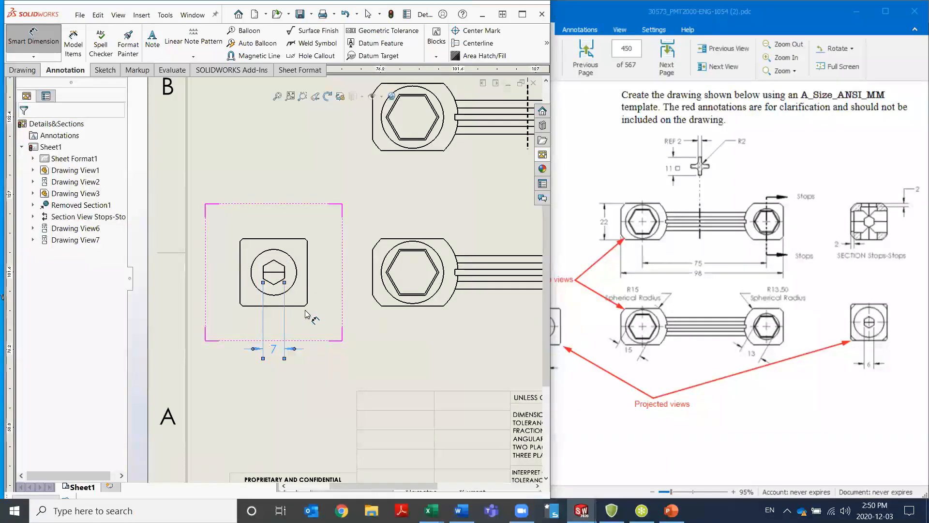
{"action": "left_click", "coordinate": [302, 349]}
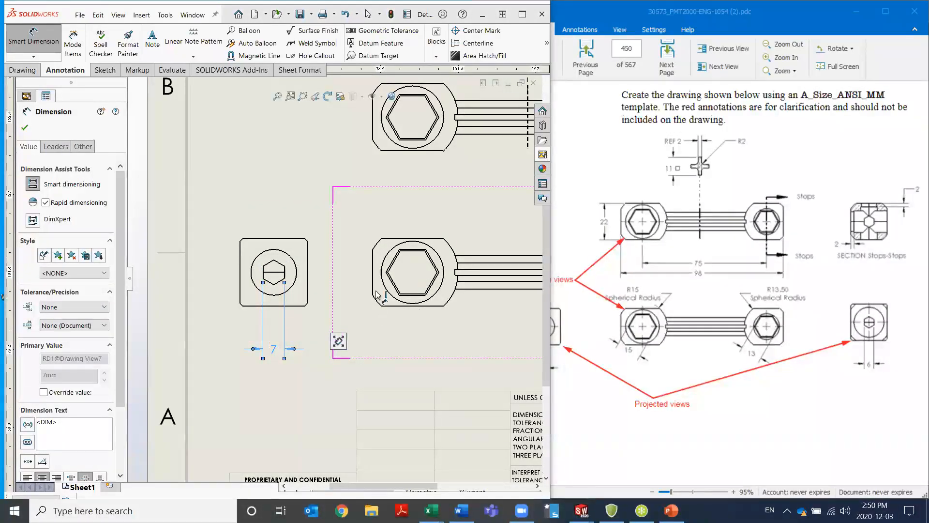
Dimension the larger head's hexagon across its slanted flats in the lower wrench view, placing the value below the head
{"action": "scroll", "coordinate": [469, 283], "scroll_direction": "down", "scroll_amount": 1}
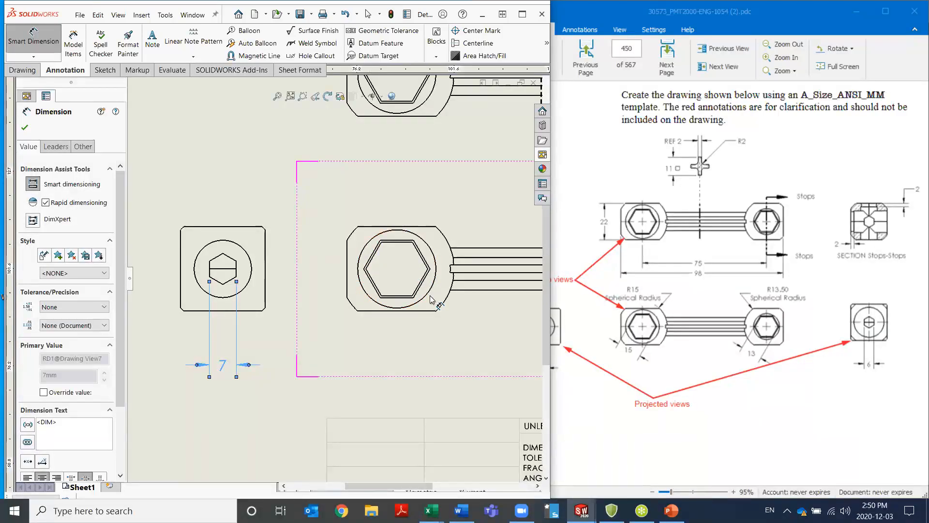
{"action": "scroll", "coordinate": [492, 276], "scroll_direction": "down", "scroll_amount": 2}
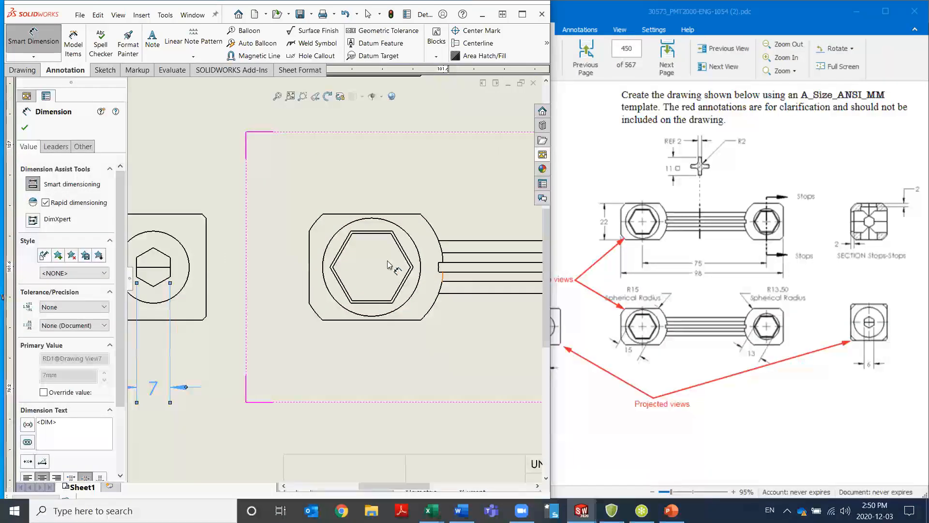
{"action": "left_click", "coordinate": [341, 250]}
{"action": "left_click", "coordinate": [408, 284]}
{"action": "left_click", "coordinate": [360, 407]}
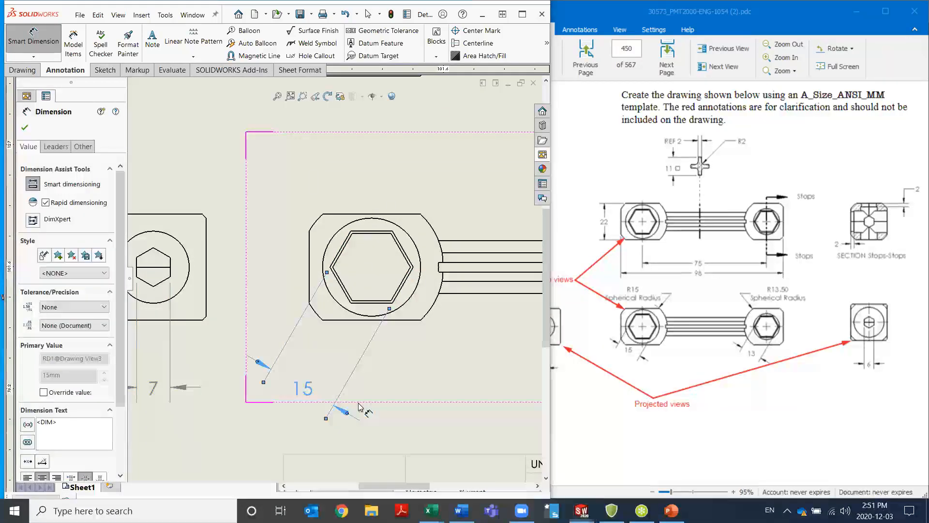
Add a radius dimension to the larger head's rounded edge in the lower wrench view, placing it above the head
{"action": "left_click", "coordinate": [429, 226]}
{"action": "left_click", "coordinate": [420, 226]}
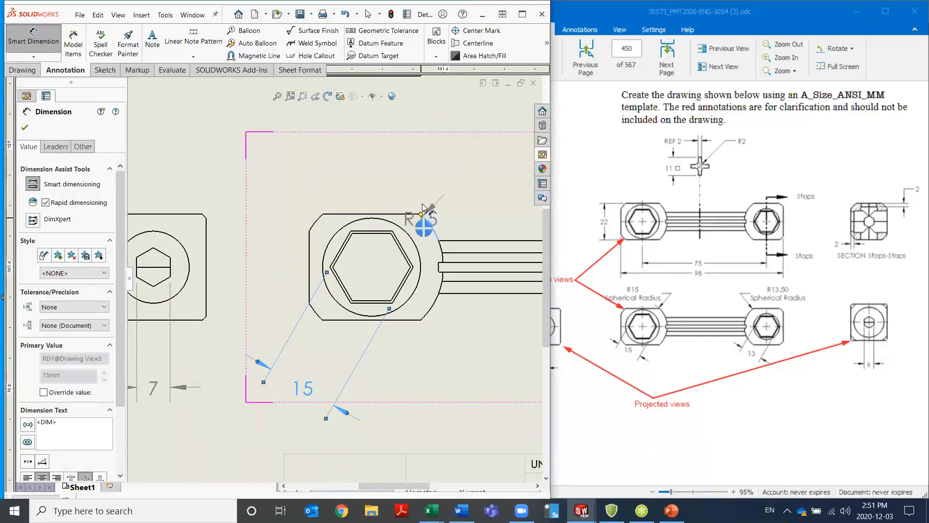
{"action": "left_click", "coordinate": [331, 156]}
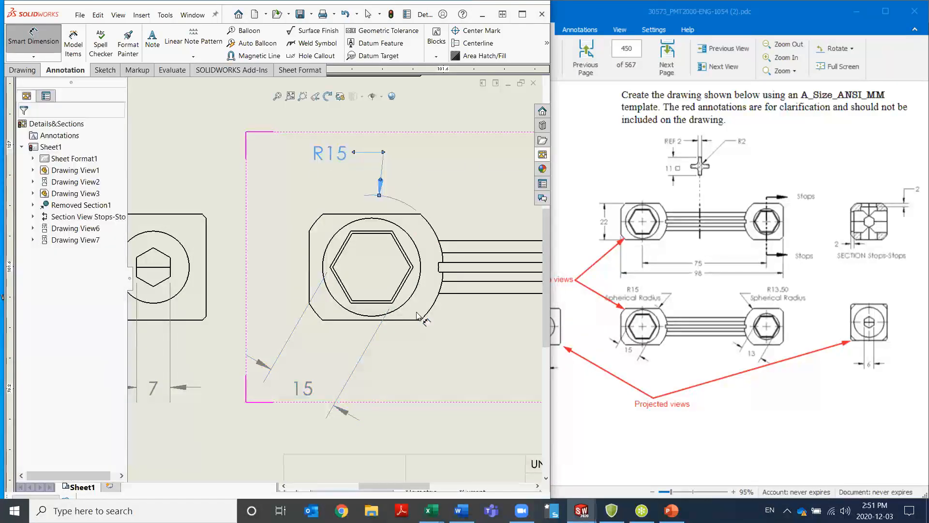
Add a radius dimension to the smaller head's rounded edge in the lower wrench view, placing it above the head
{"action": "scroll", "coordinate": [338, 281], "scroll_direction": "up", "scroll_amount": 5}
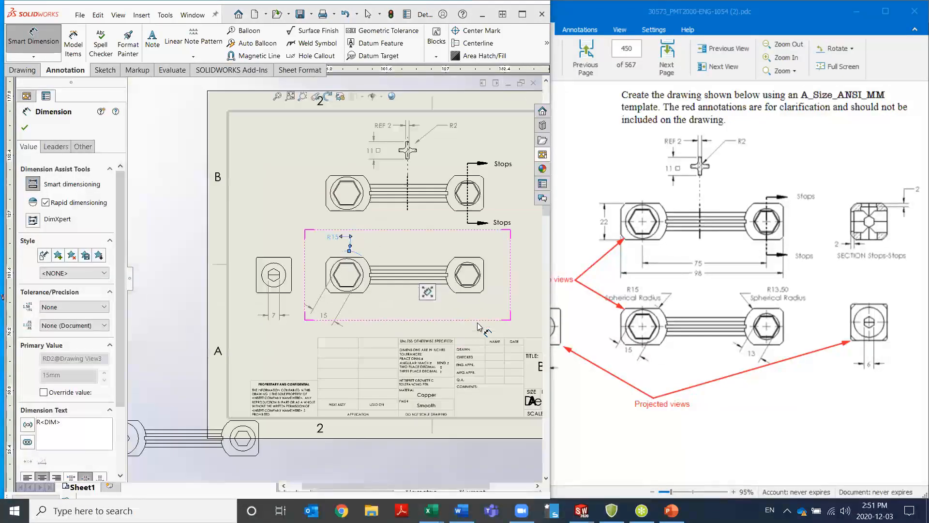
{"action": "scroll", "coordinate": [475, 272], "scroll_direction": "down", "scroll_amount": 3}
{"action": "left_click", "coordinate": [372, 264]}
{"action": "left_click", "coordinate": [396, 230]}
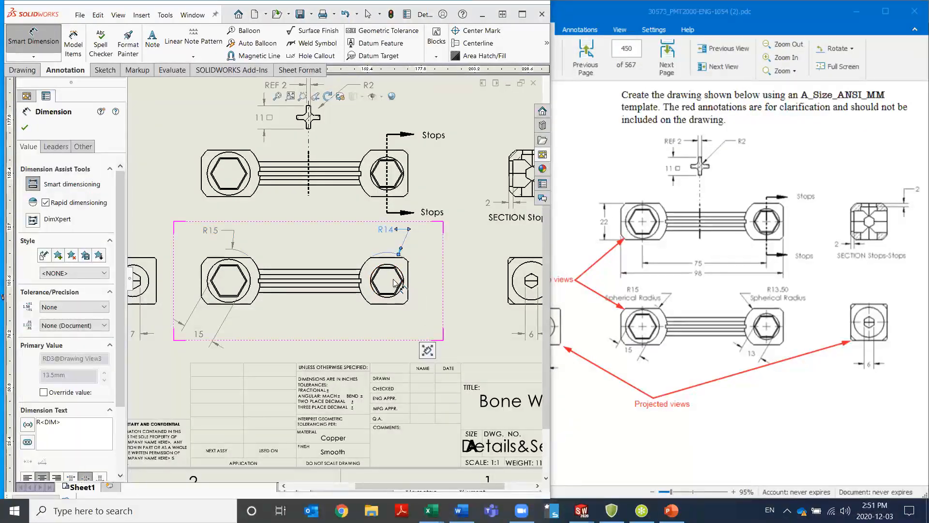
Dimension the smaller head's hexagon across its slanted flats in the lower wrench view, placing the value below the head
{"action": "scroll", "coordinate": [407, 281], "scroll_direction": "down", "scroll_amount": 3}
{"action": "scroll", "coordinate": [396, 283], "scroll_direction": "down", "scroll_amount": 2}
{"action": "left_click", "coordinate": [315, 273]}
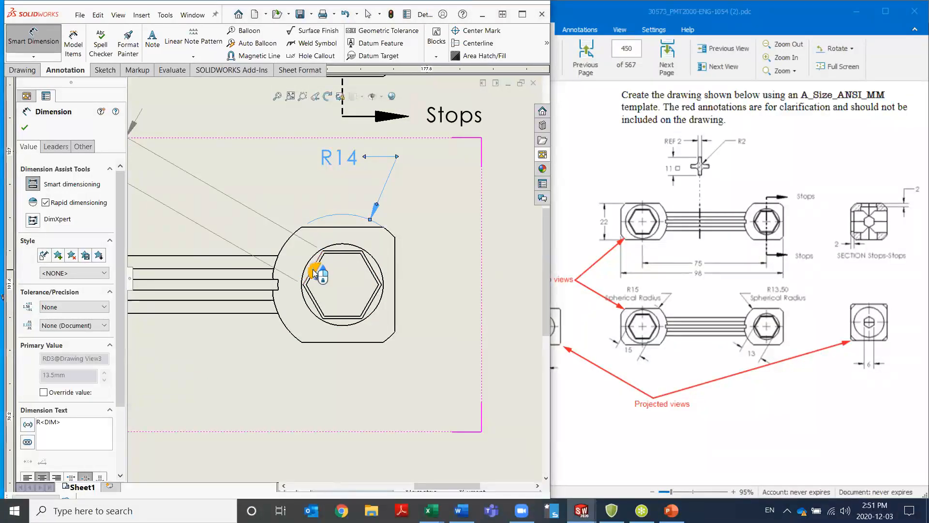
{"action": "left_click", "coordinate": [369, 304]}
{"action": "left_click", "coordinate": [367, 306]}
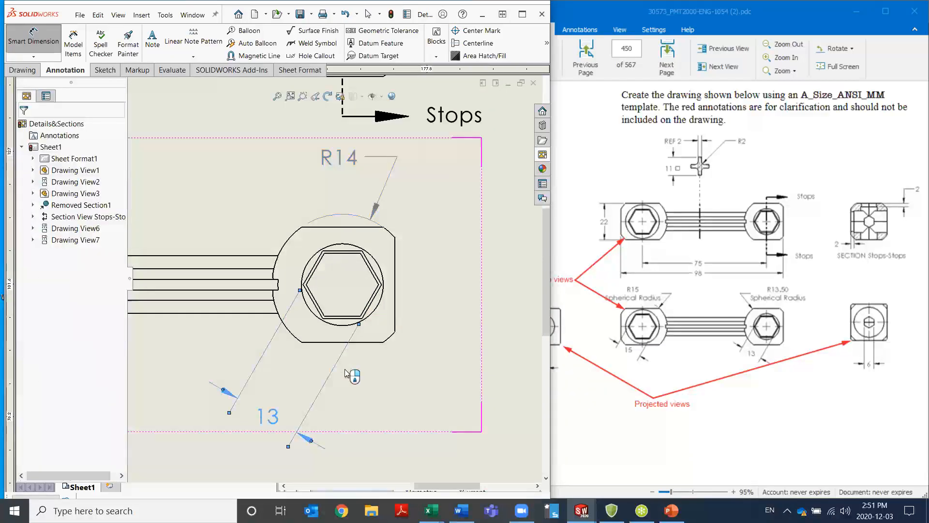
Set the precision of the smaller head's radius dimension to two decimal places (.12)
{"action": "scroll", "coordinate": [291, 320], "scroll_direction": "up", "scroll_amount": 3}
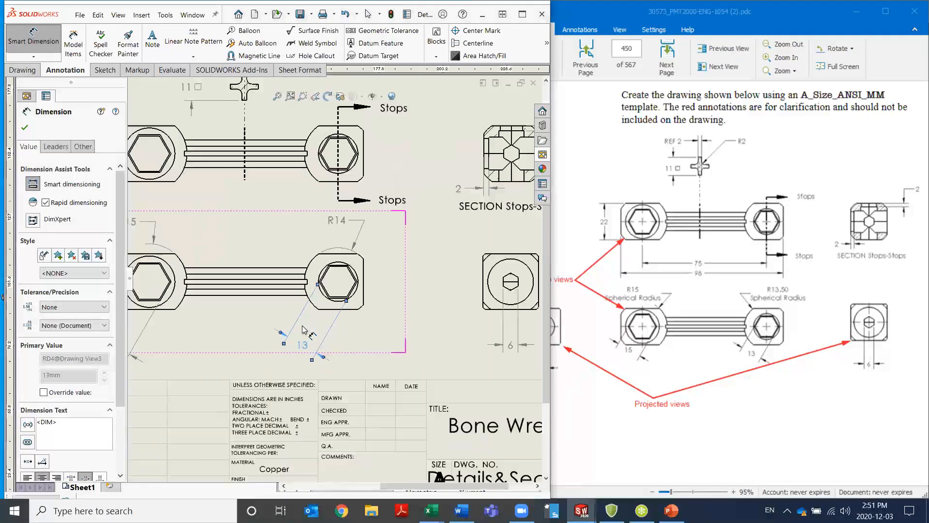
{"action": "scroll", "coordinate": [277, 277], "scroll_direction": "down", "scroll_amount": 2}
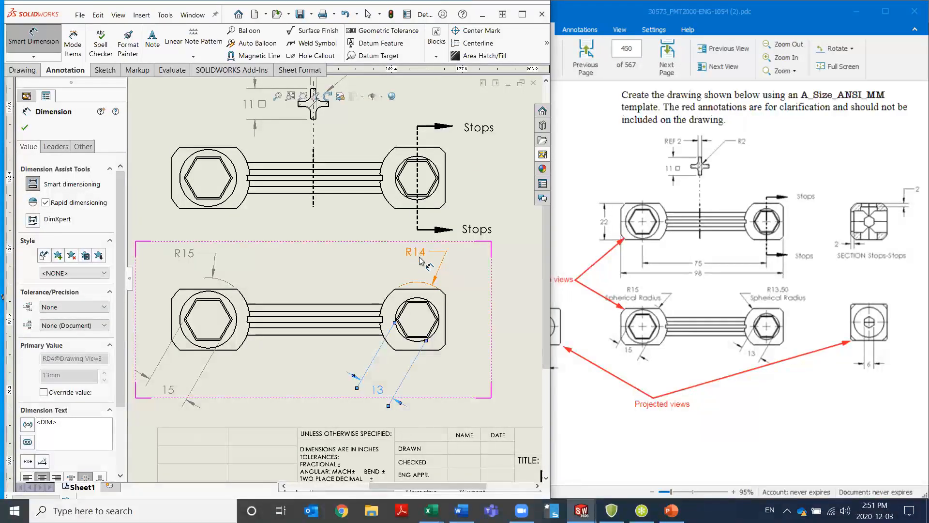
{"action": "key", "text": "Escape"}
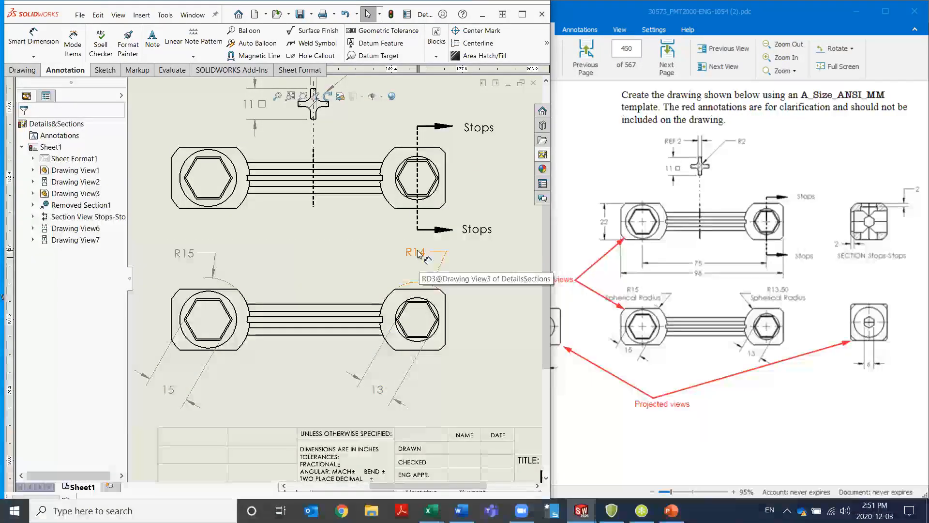
{"action": "left_click", "coordinate": [417, 255]}
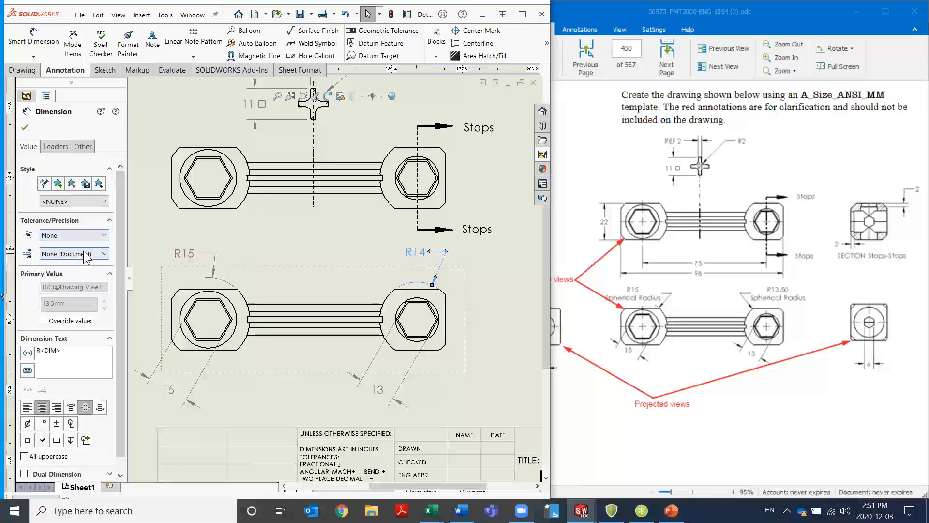
{"action": "left_click", "coordinate": [104, 254]}
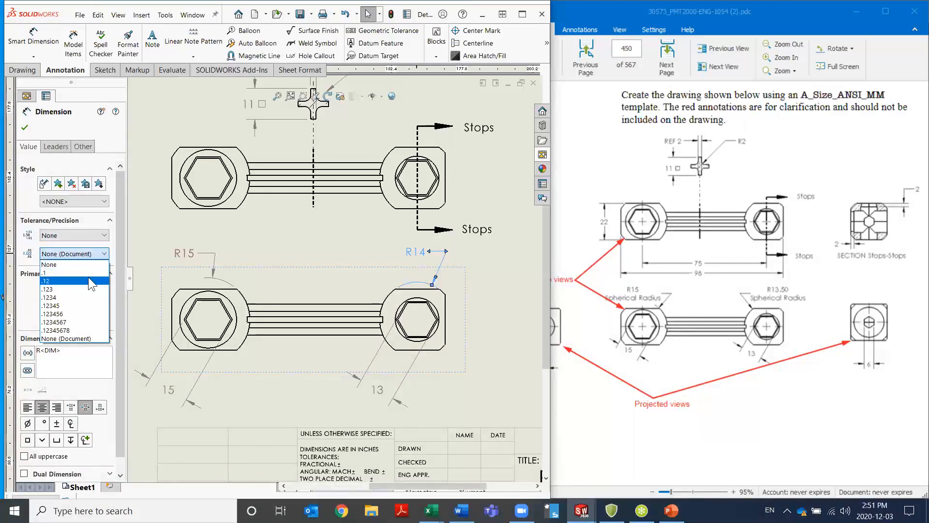
{"action": "left_click", "coordinate": [73, 280]}
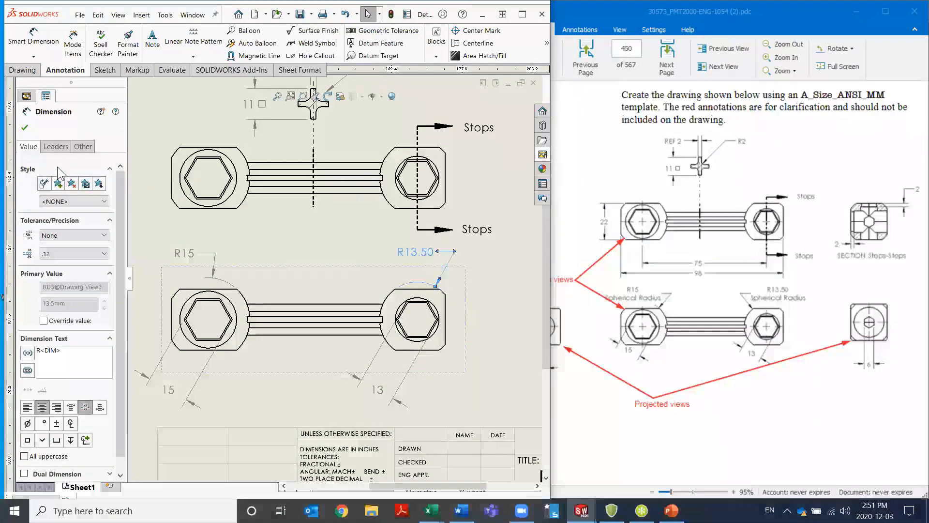
{"action": "left_click", "coordinate": [25, 128]}
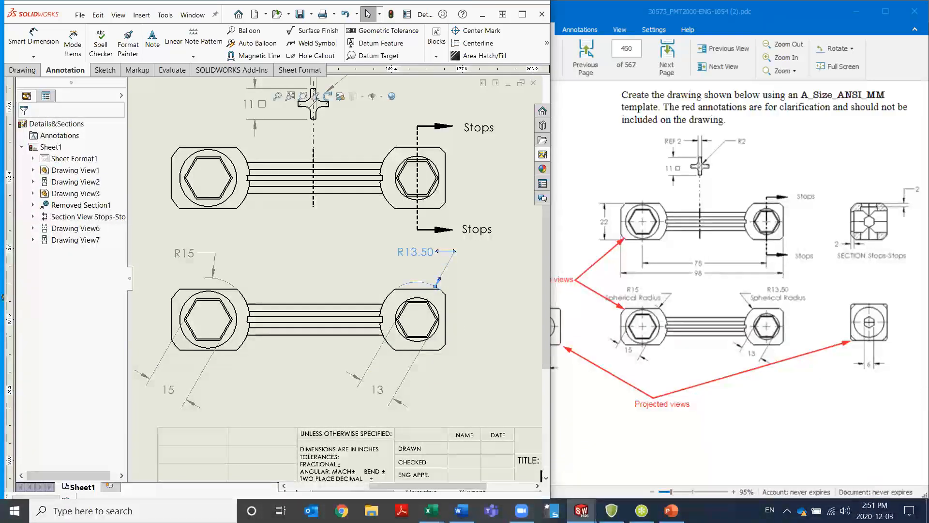
Add the text "Spherical Radius" beneath the value of the smaller head's radius dimension in the lower wrench view
{"action": "left_click", "coordinate": [421, 257]}
{"action": "mouse_move", "coordinate": [428, 246]}
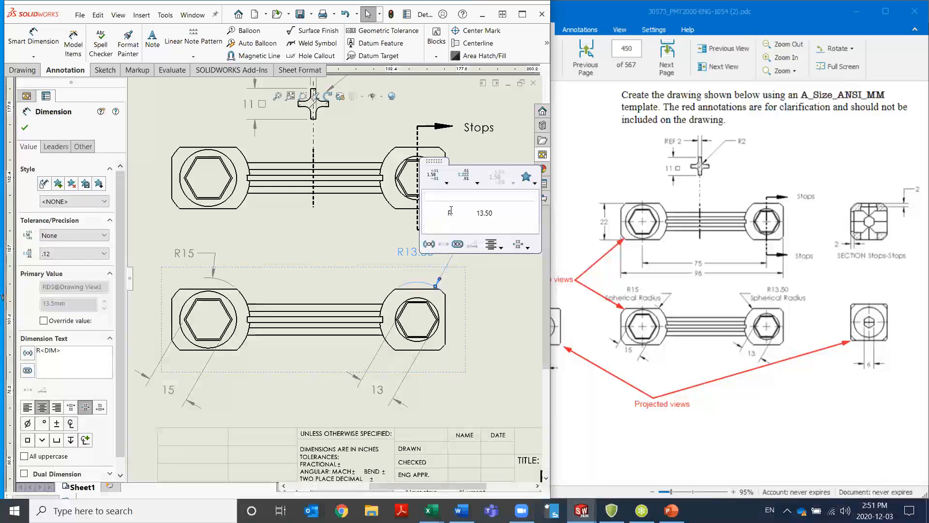
{"action": "left_click", "coordinate": [493, 230]}
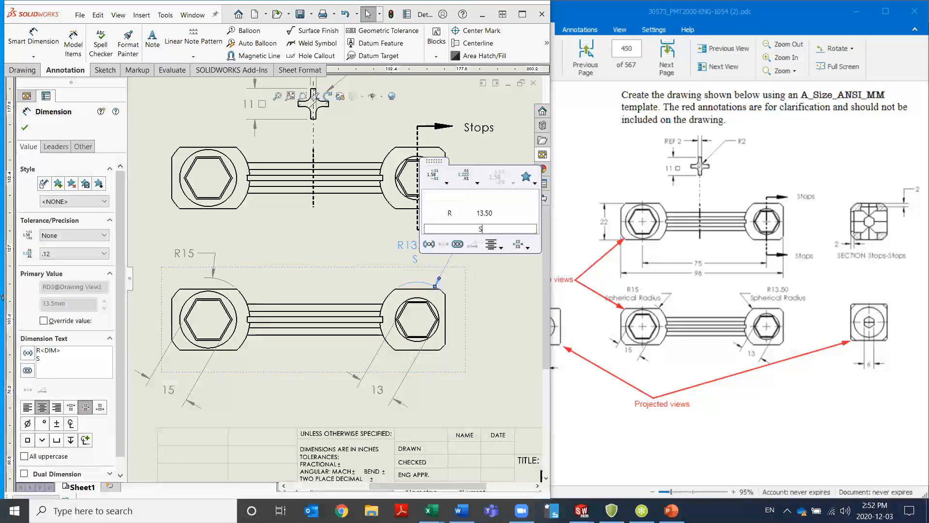
{"action": "type", "text": "Spherical Radius"}
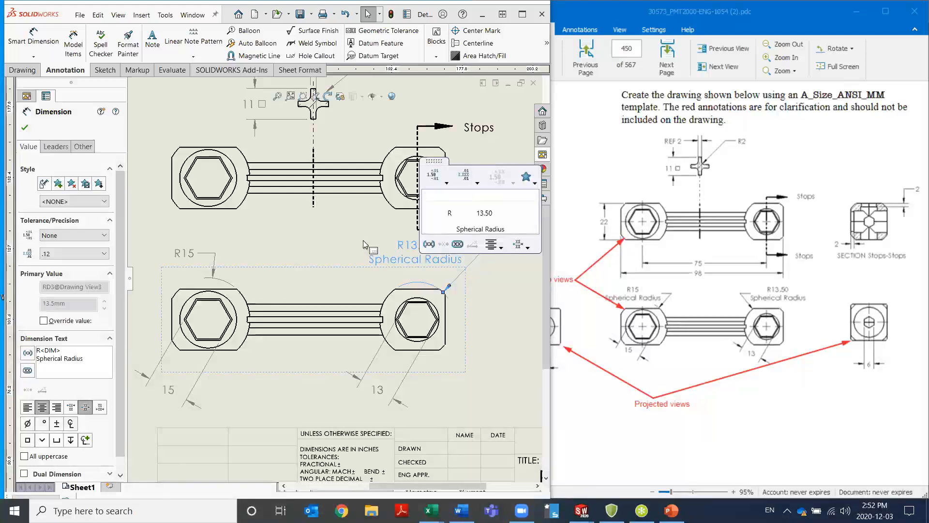
{"action": "left_click", "coordinate": [316, 257]}
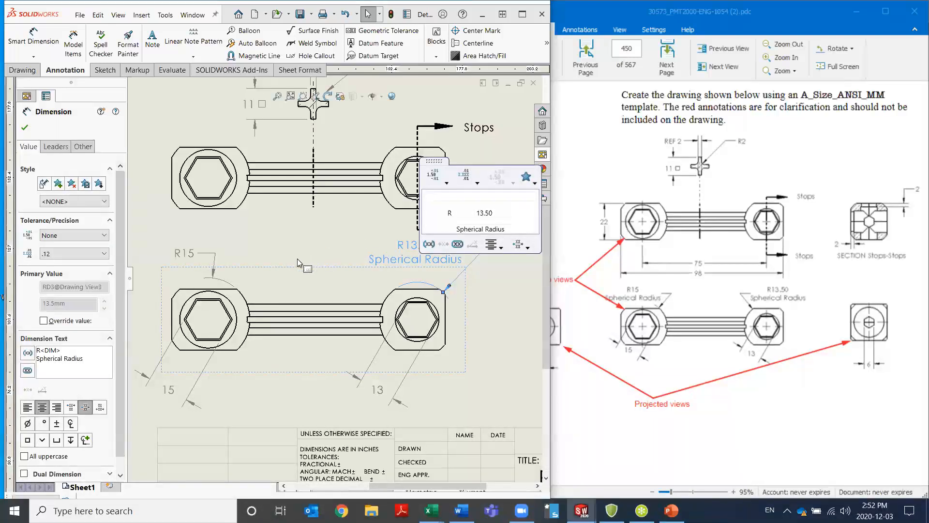
Add the text "Spherical Radius" beneath the value of the larger head's radius dimension in the lower wrench view
{"action": "left_click", "coordinate": [196, 257]}
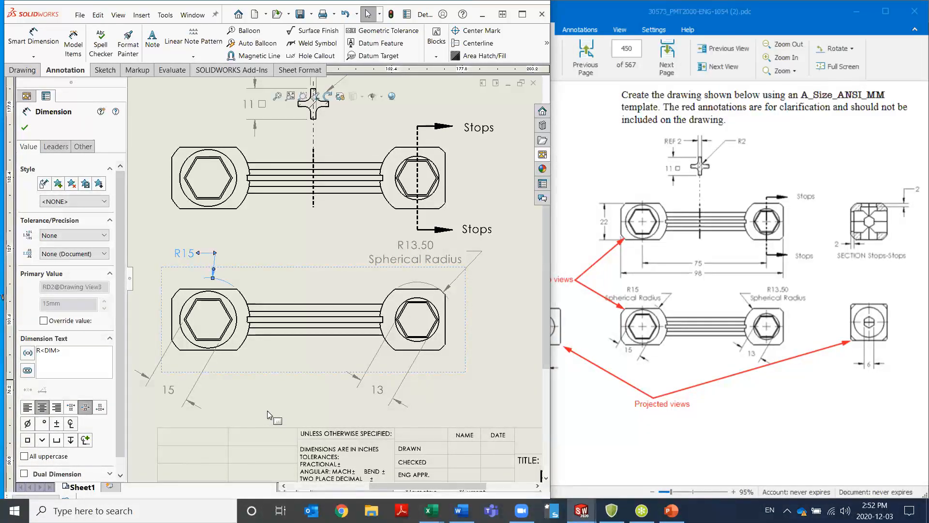
{"action": "mouse_move", "coordinate": [295, 400]}
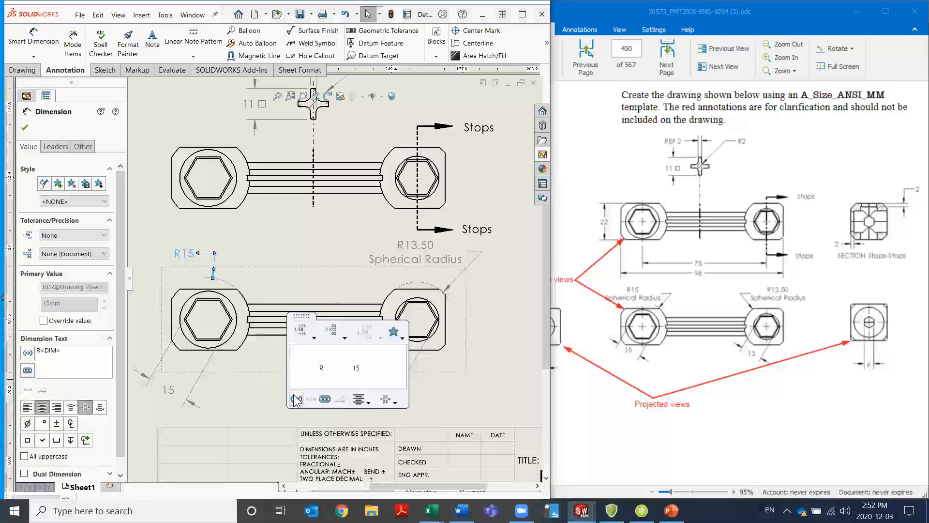
{"action": "left_click", "coordinate": [329, 384]}
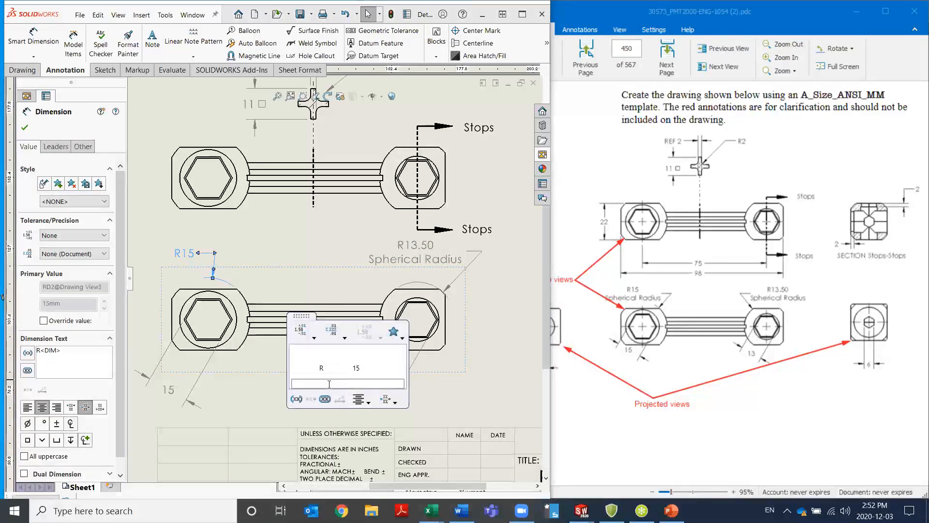
{"action": "type", "text": "Spherical Radius"}
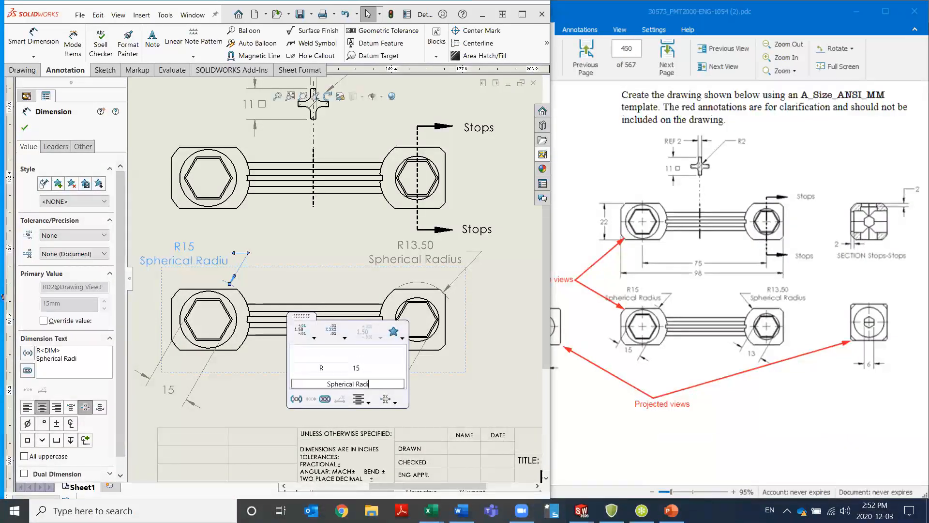
{"action": "left_click", "coordinate": [265, 389]}
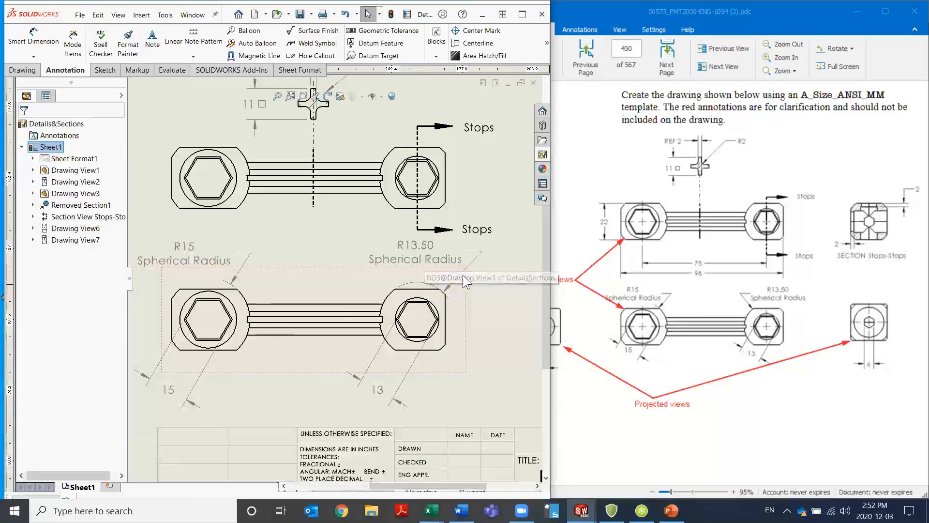
Reposition the smaller head's spherical radius dimension so its leader meets the side of the head facing the handle
{"action": "mouse_move", "coordinate": [432, 265]}
{"action": "left_mouse_down"}
{"action": "mouse_move", "coordinate": [405, 269]}
{"action": "mouse_move", "coordinate": [442, 266]}
{"action": "left_mouse_up"}
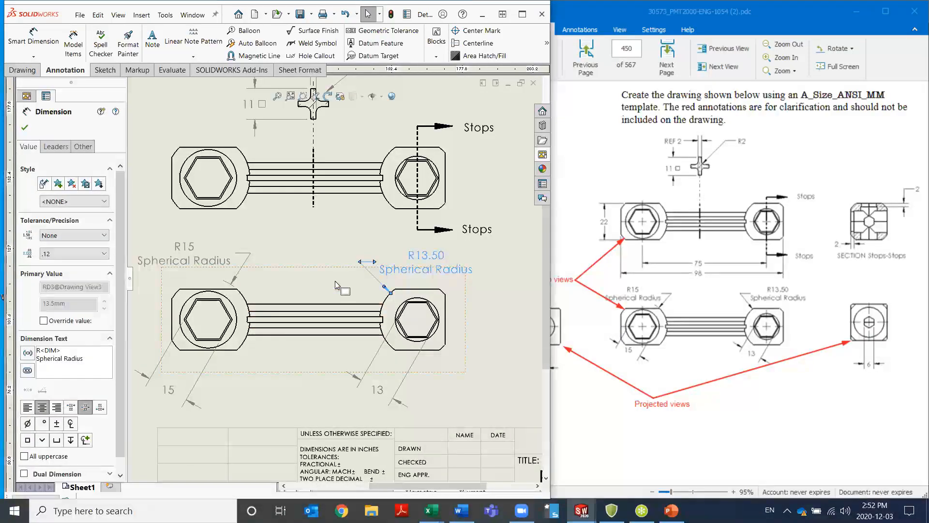
{"action": "scroll", "coordinate": [337, 286], "scroll_direction": "up", "scroll_amount": 4}
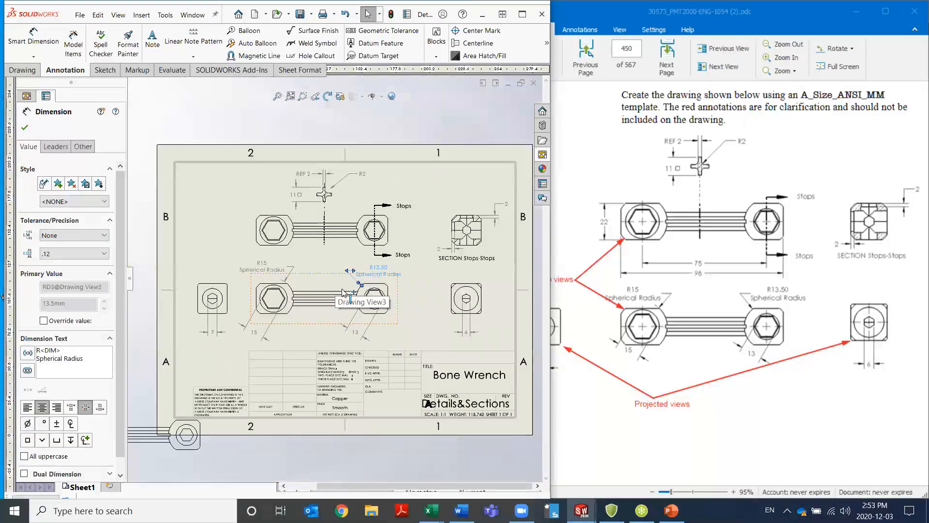
{"action": "scroll", "coordinate": [307, 248], "scroll_direction": "down", "scroll_amount": 3}
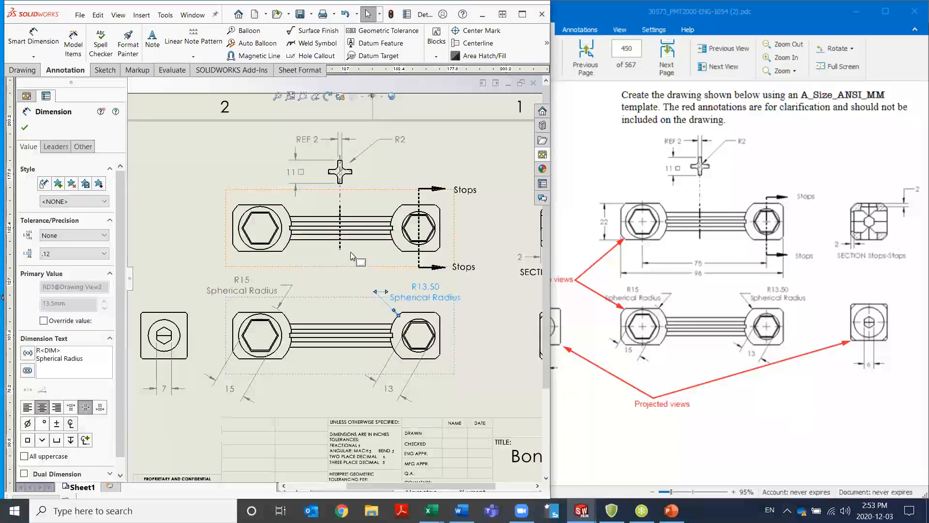
Dimension the larger head's height between its horizontal edges in the upper wrench view, placing the value outside that end
{"action": "scroll", "coordinate": [349, 251], "scroll_direction": "down", "scroll_amount": 1}
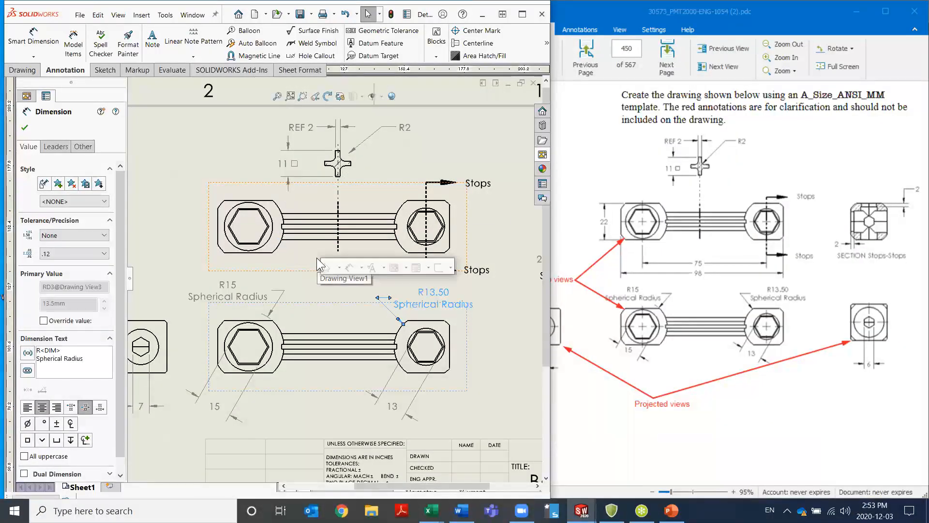
{"action": "left_click", "coordinate": [348, 267]}
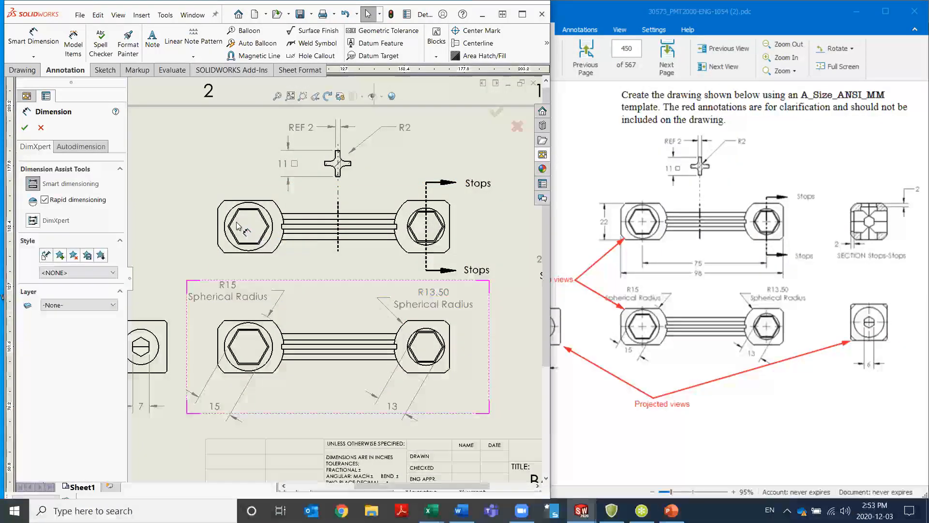
{"action": "left_click", "coordinate": [228, 206]}
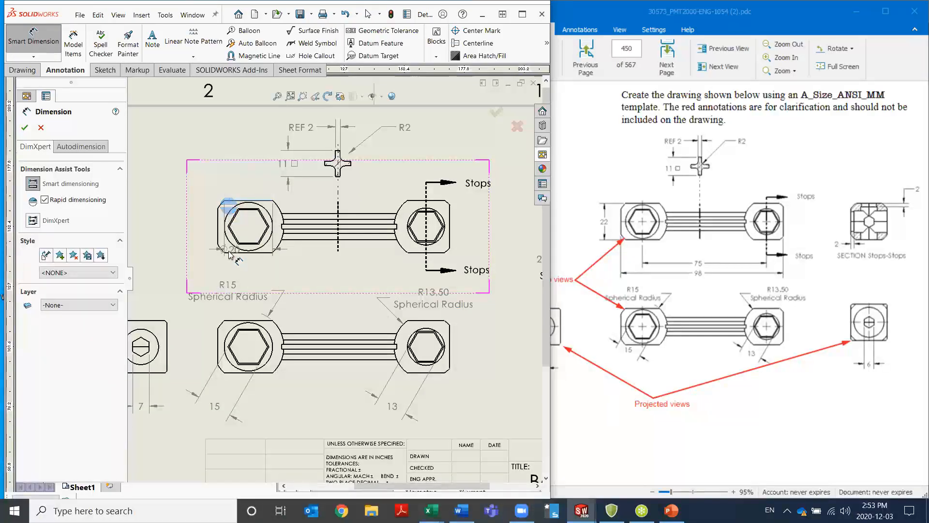
{"action": "left_click", "coordinate": [232, 252]}
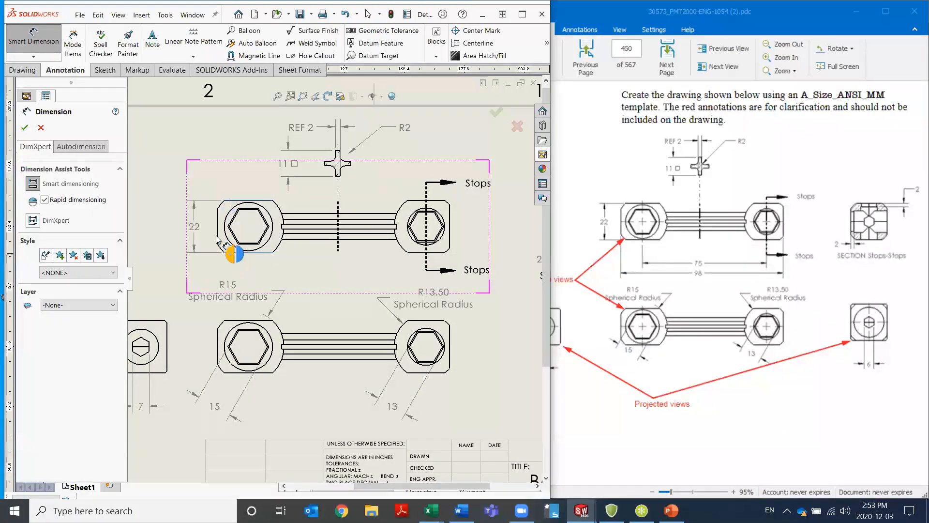
{"action": "left_click", "coordinate": [186, 227]}
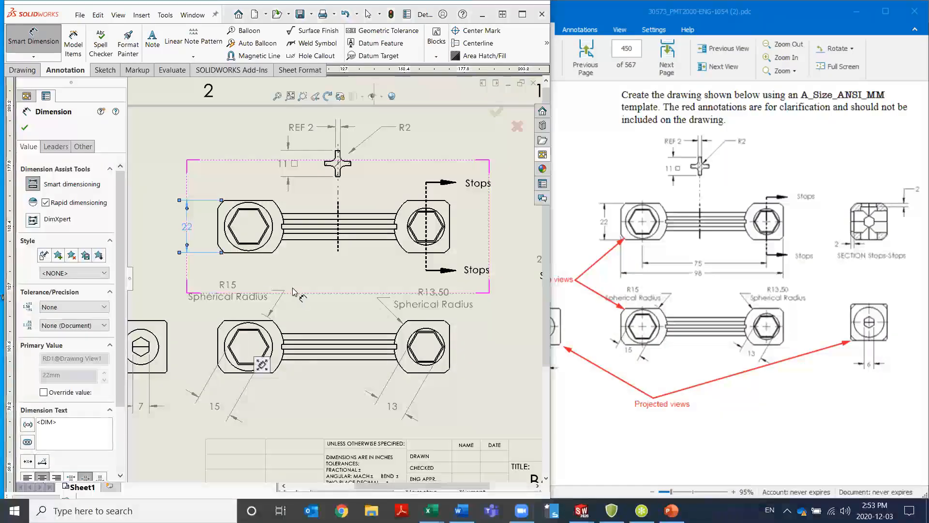
Dimension the center-to-center distance between the two head circles in the upper wrench view, placing the value below the handle
{"action": "left_click", "coordinate": [275, 247]}
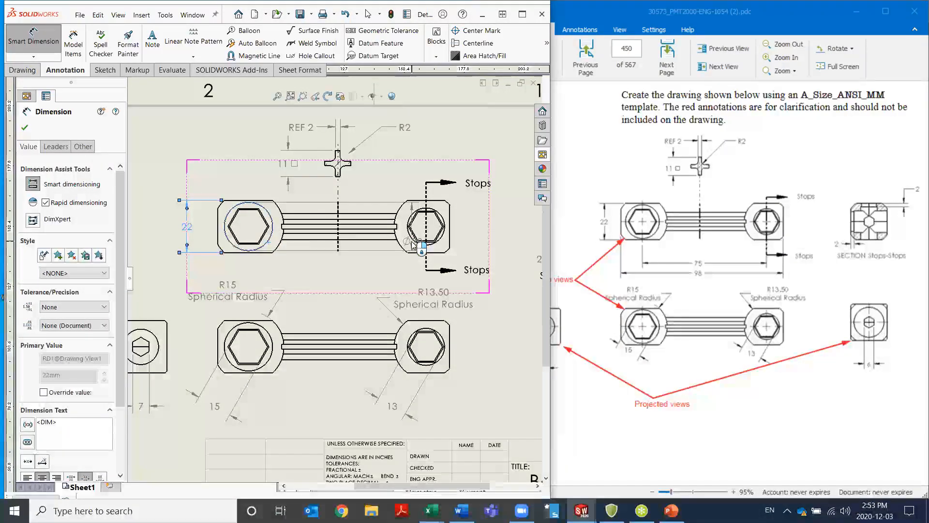
{"action": "left_click", "coordinate": [410, 236]}
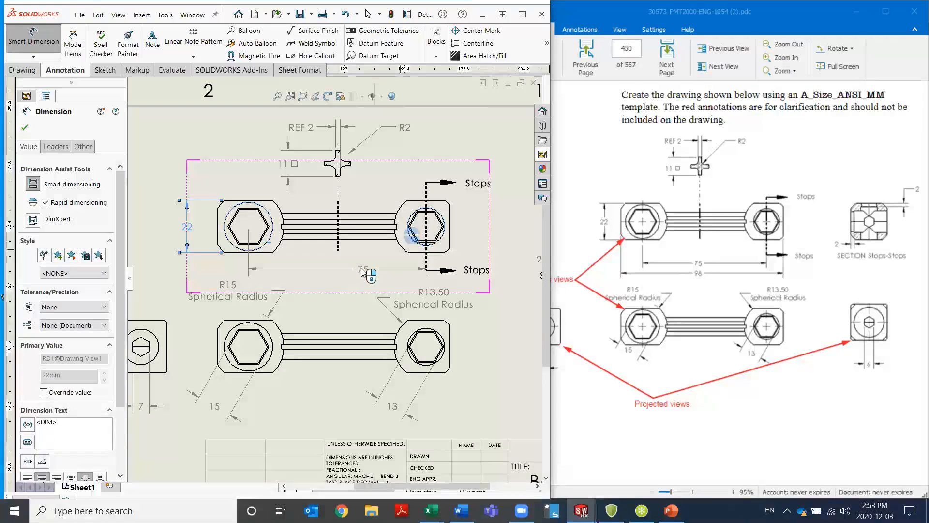
{"action": "left_click", "coordinate": [339, 266]}
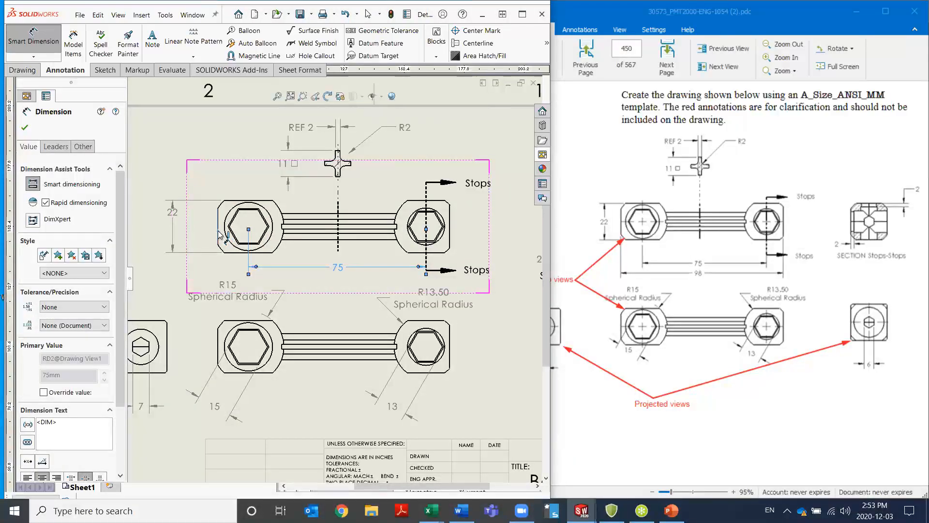
Dimension the upper wrench view's overall length between its outer end edges, placing the value below the center distance
{"action": "left_click", "coordinate": [451, 235]}
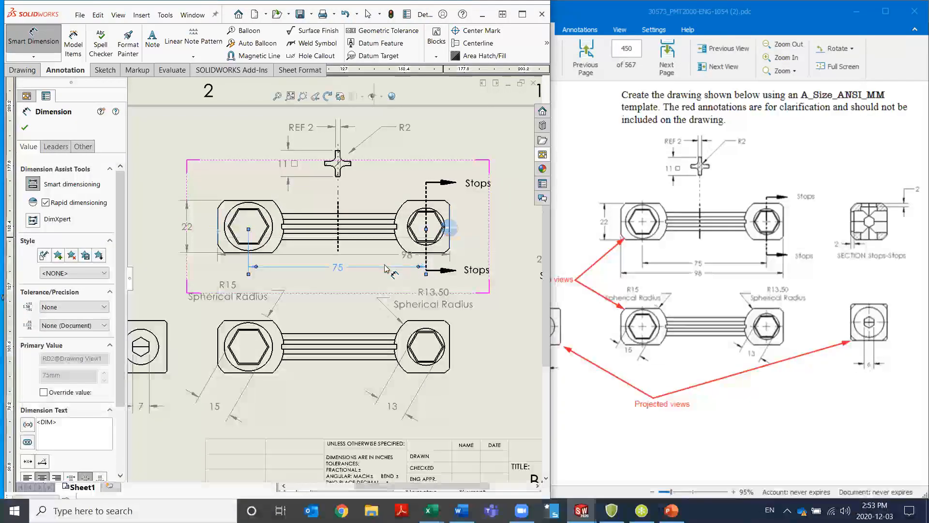
{"action": "left_click", "coordinate": [339, 281]}
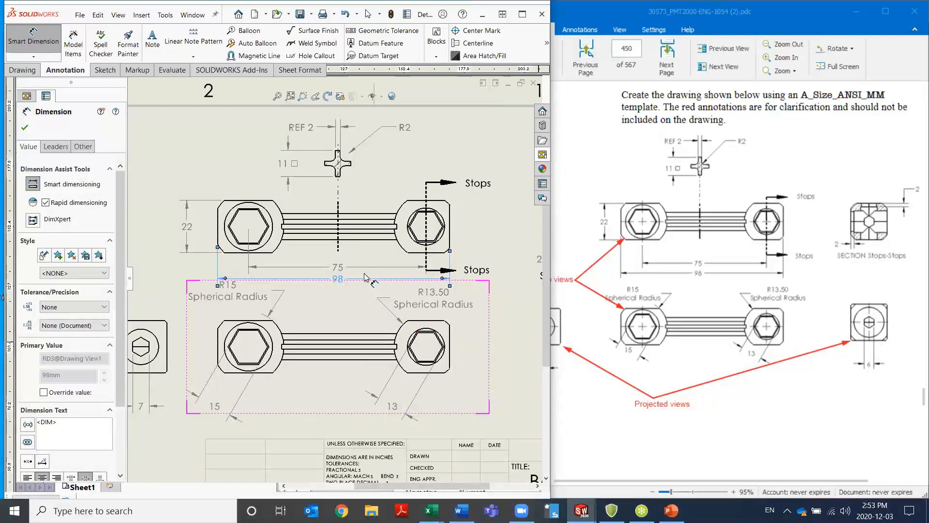
{"action": "left_click", "coordinate": [323, 281]}
{"action": "key", "text": "Escape"}
{"action": "key", "text": "f"}
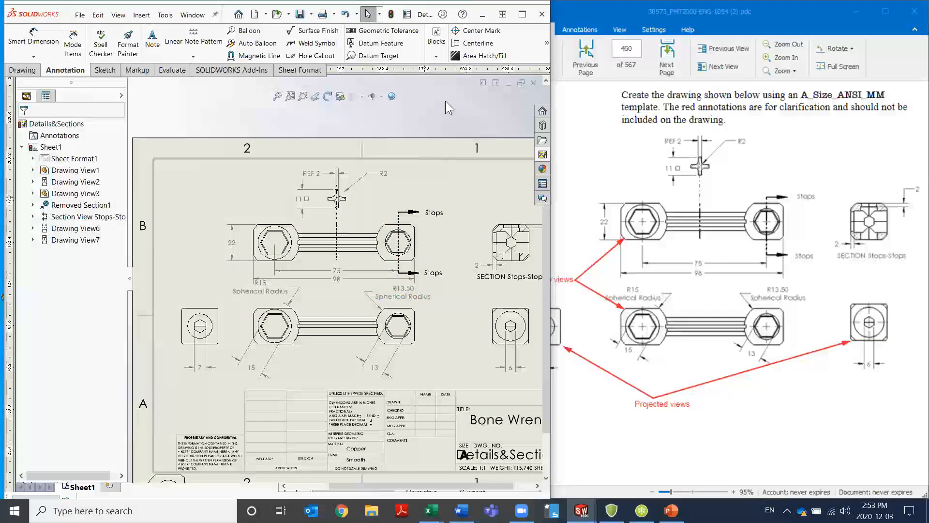
Add center marks to the upper wrench view's larger head circle, both lower wrench head circles and the circles of both projected end views
{"action": "left_click", "coordinate": [478, 31]}
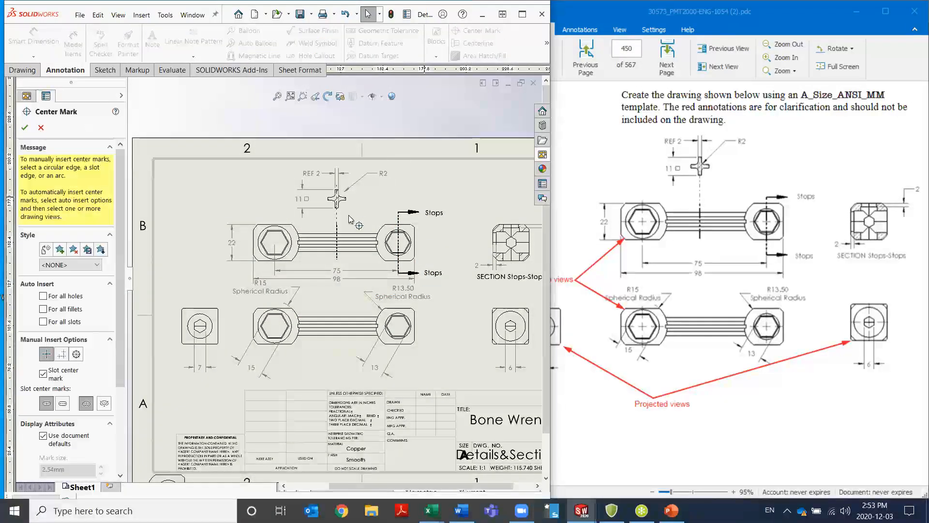
{"action": "left_click", "coordinate": [290, 253]}
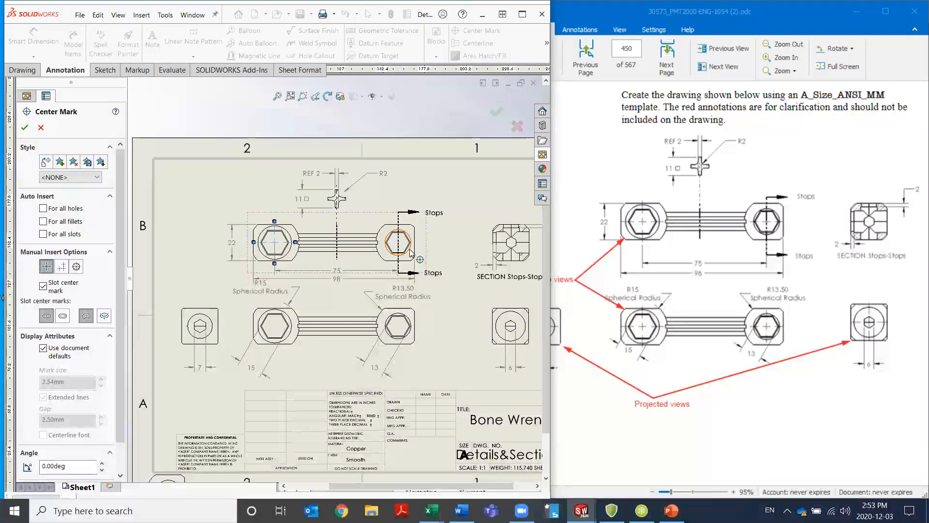
{"action": "left_click", "coordinate": [499, 326]}
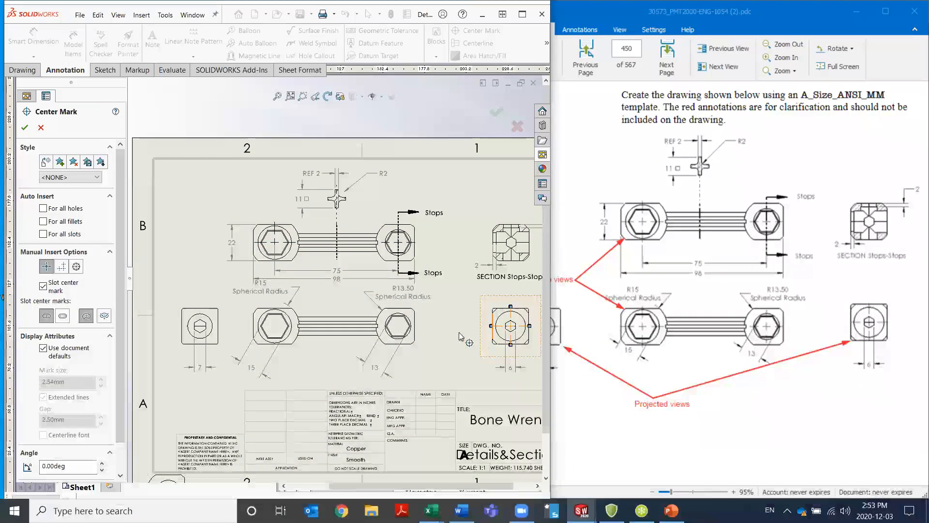
{"action": "left_click", "coordinate": [414, 331]}
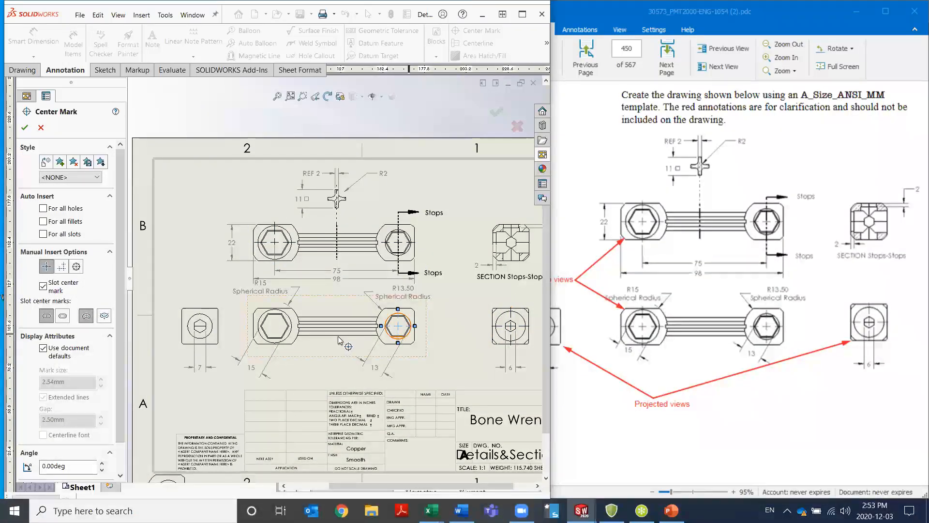
{"action": "left_click", "coordinate": [289, 340]}
{"action": "left_click", "coordinate": [212, 335]}
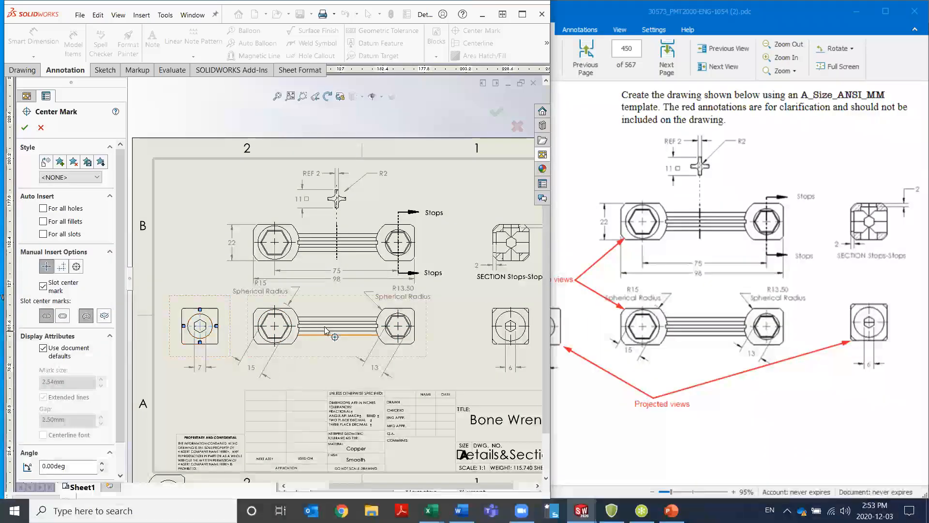
{"action": "left_click", "coordinate": [25, 127]}
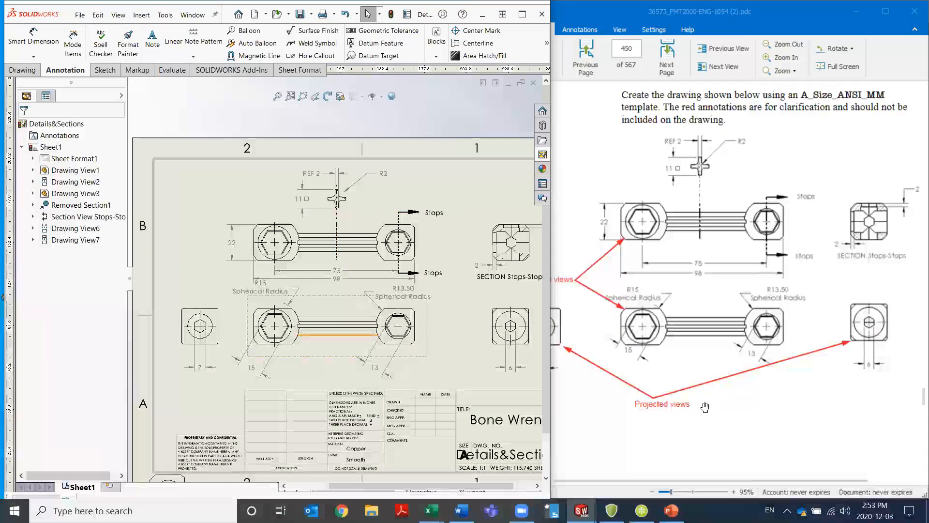
View page 451 of the exercise PDF, showing the A (ANSI) Portrait drawing
{"action": "scroll", "coordinate": [720, 365], "scroll_direction": "down", "scroll_amount": 5}
{"action": "scroll", "coordinate": [719, 364], "scroll_direction": "down", "scroll_amount": 5}
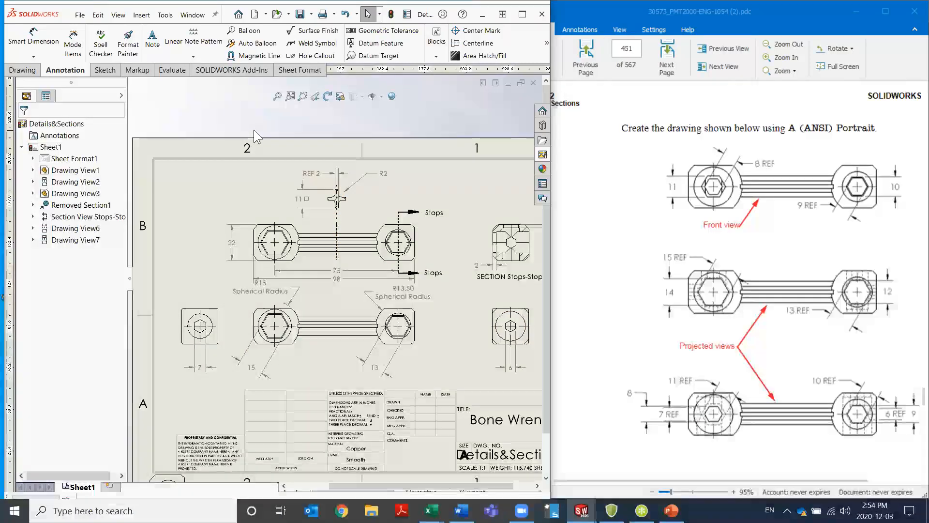
Delete the leftover projected wrench view overlapping the sheet's lower corner
{"action": "scroll", "coordinate": [450, 327], "scroll_direction": "up", "scroll_amount": 5}
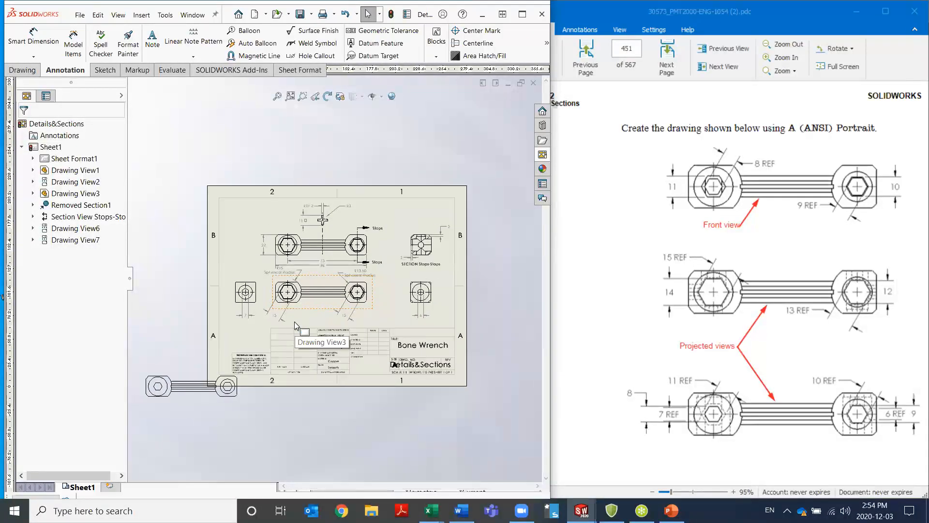
{"action": "left_click", "coordinate": [192, 402]}
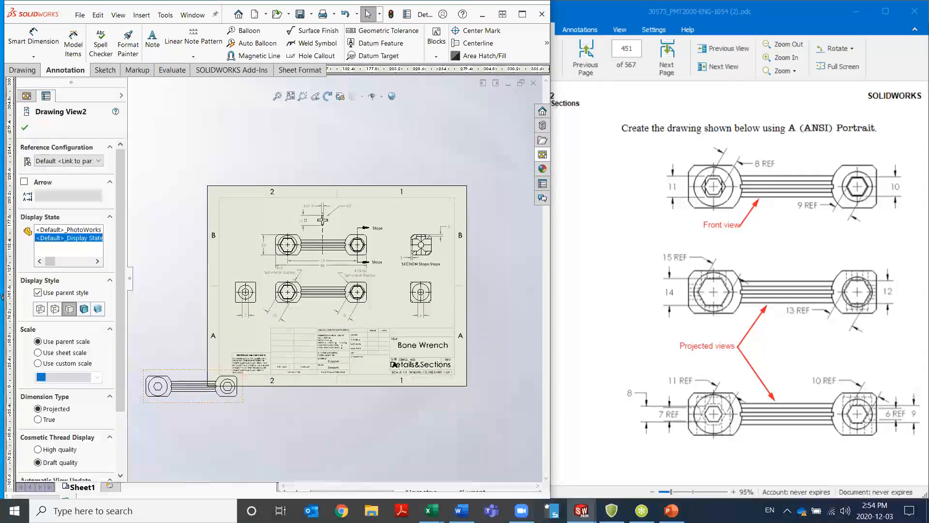
{"action": "key", "text": "Delete"}
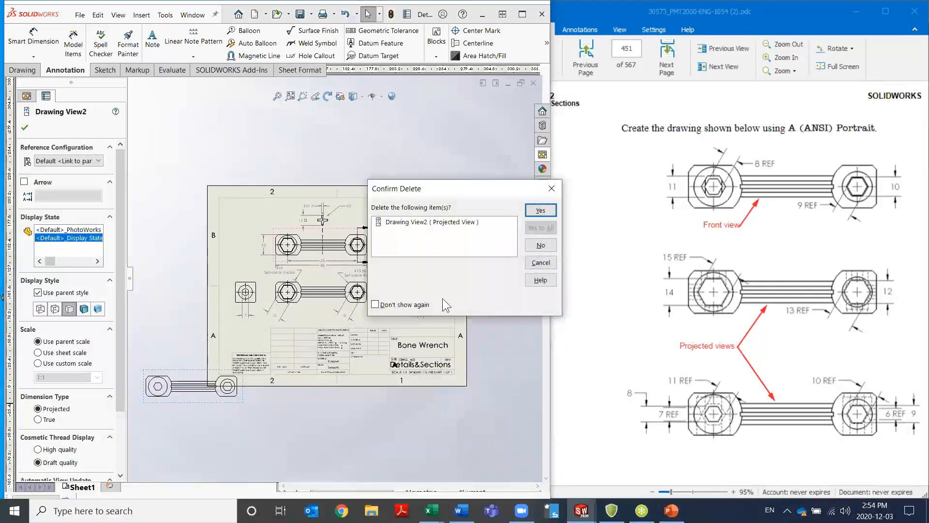
{"action": "left_click", "coordinate": [535, 212]}
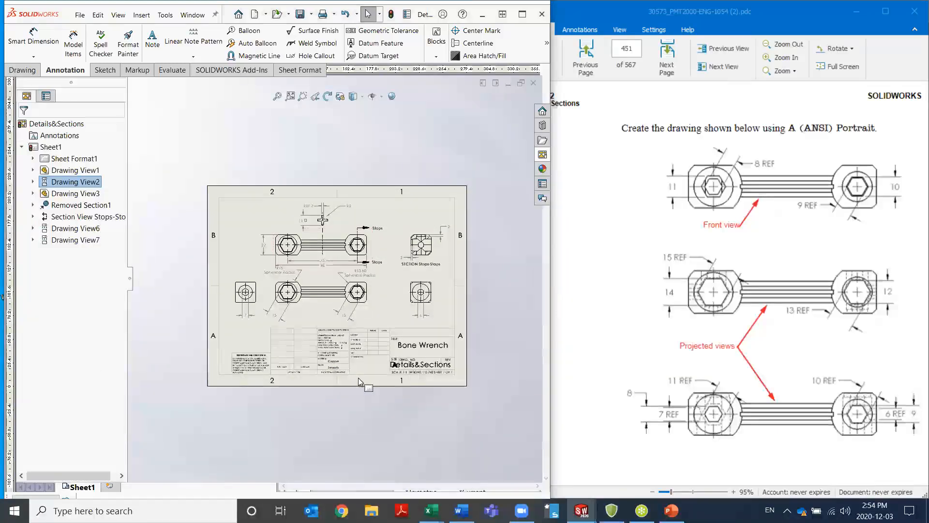
{"action": "scroll", "coordinate": [306, 241], "scroll_direction": "down", "scroll_amount": 1}
{"action": "scroll", "coordinate": [305, 241], "scroll_direction": "down", "scroll_amount": 1}
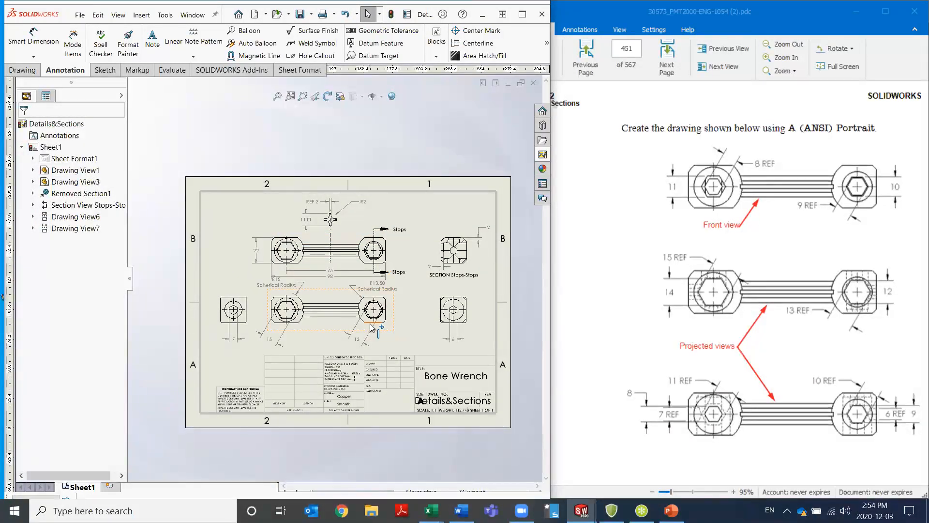
Add a second sheet to the drawing using the standard A (ANSI) Landscape size with its sheet format displayed
{"action": "left_click", "coordinate": [110, 486]}
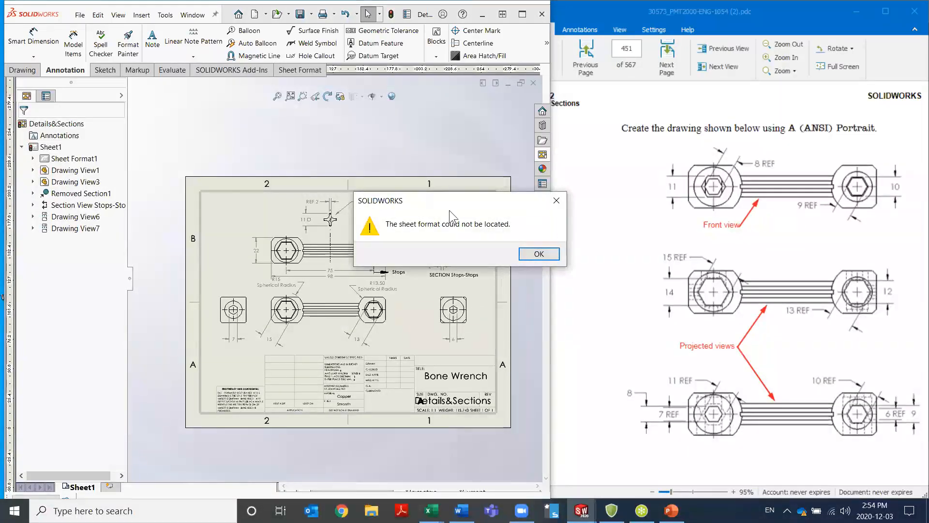
{"action": "left_click", "coordinate": [535, 254]}
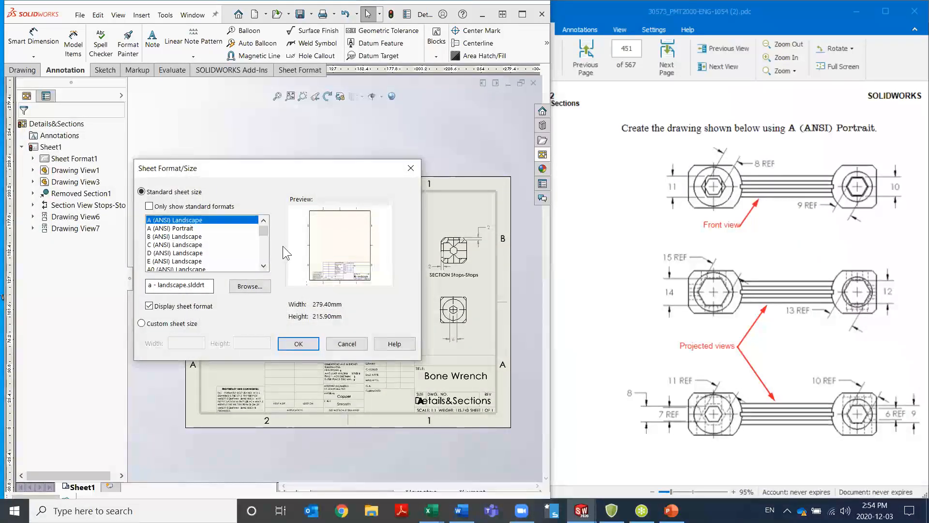
{"action": "left_click", "coordinate": [294, 343]}
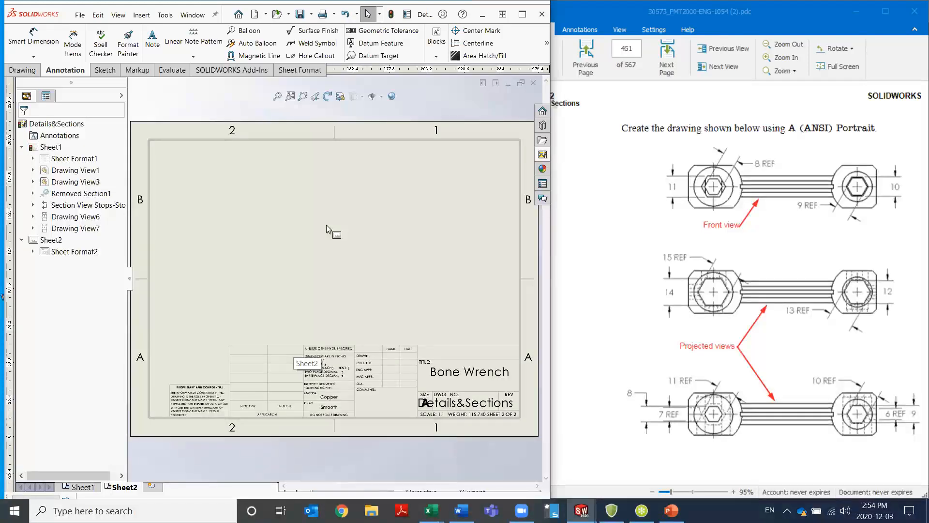
Place the wrench's Front view near the upper part of the new sheet and project a second view directly below it
{"action": "left_click", "coordinate": [543, 155]}
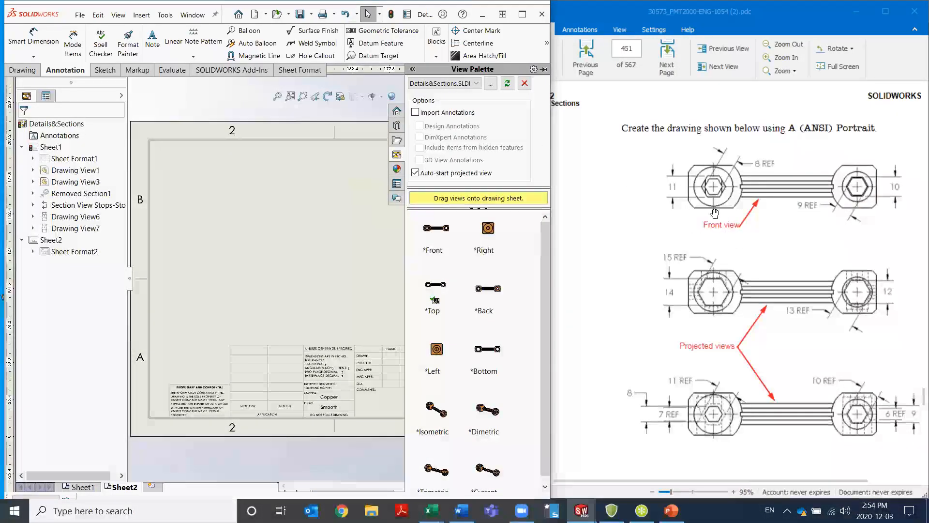
{"action": "mouse_move", "coordinate": [433, 228]}
{"action": "left_mouse_down"}
{"action": "mouse_move", "coordinate": [363, 224]}
{"action": "mouse_move", "coordinate": [325, 187]}
{"action": "left_mouse_up"}
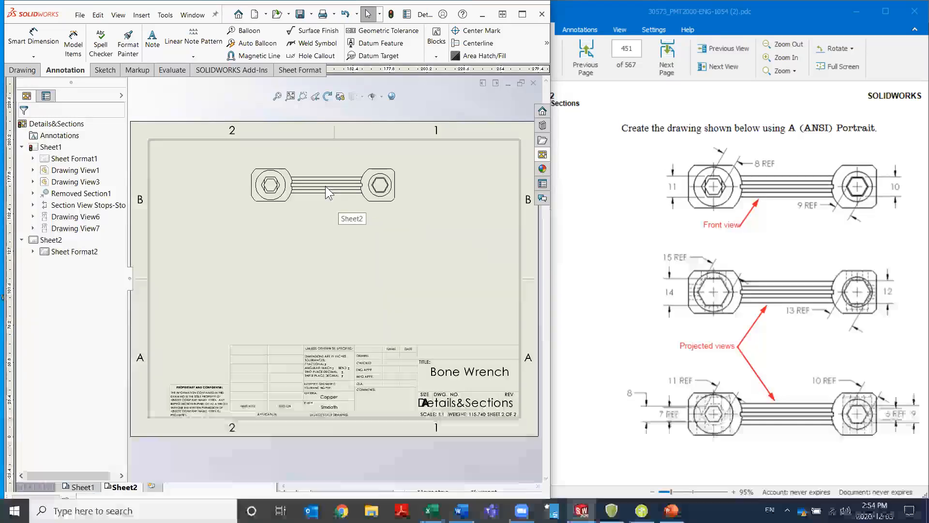
{"action": "left_click", "coordinate": [319, 243]}
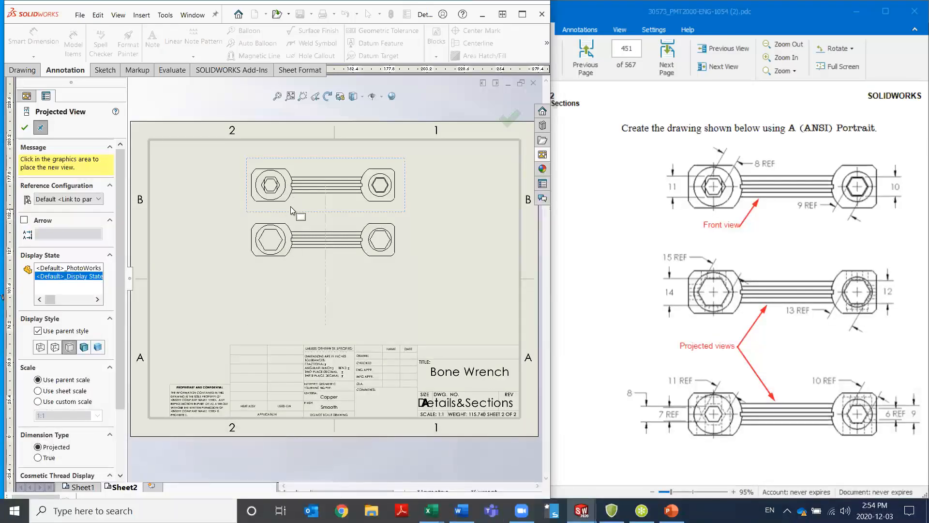
{"action": "key", "text": "Escape"}
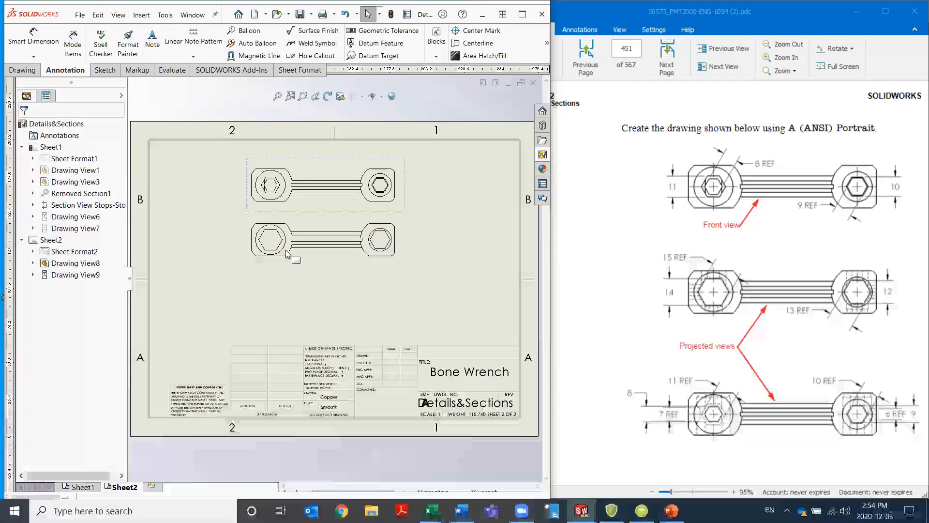
Create a projected view from the second wrench view and place it directly below, above the title block
{"action": "left_click", "coordinate": [288, 264]}
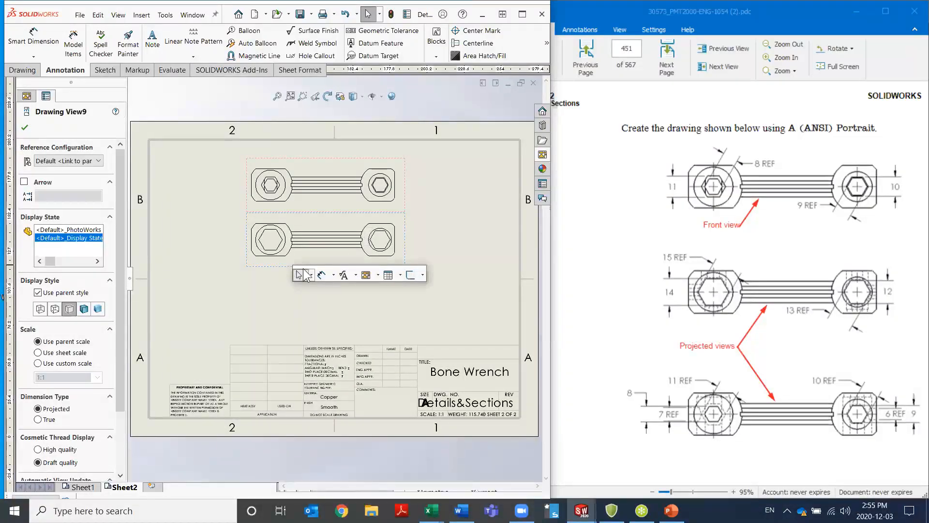
{"action": "left_click", "coordinate": [378, 275]}
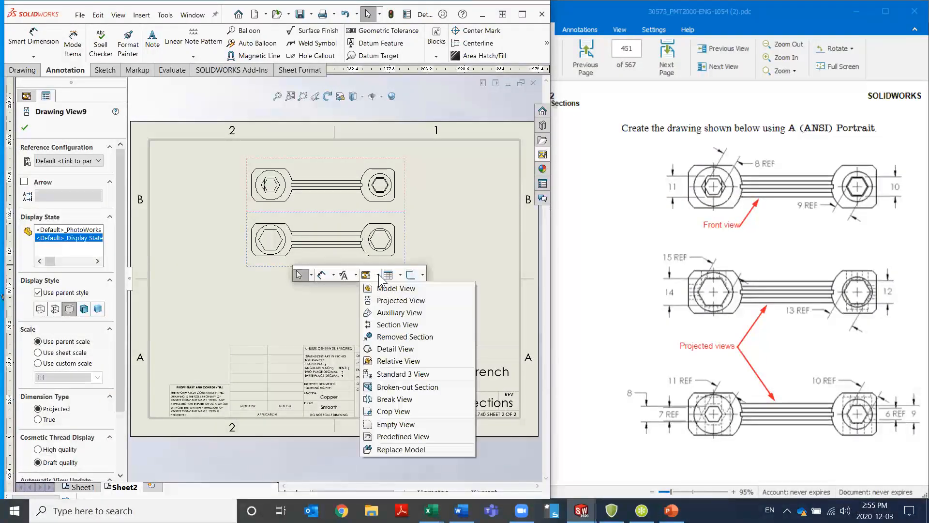
{"action": "left_click", "coordinate": [381, 300]}
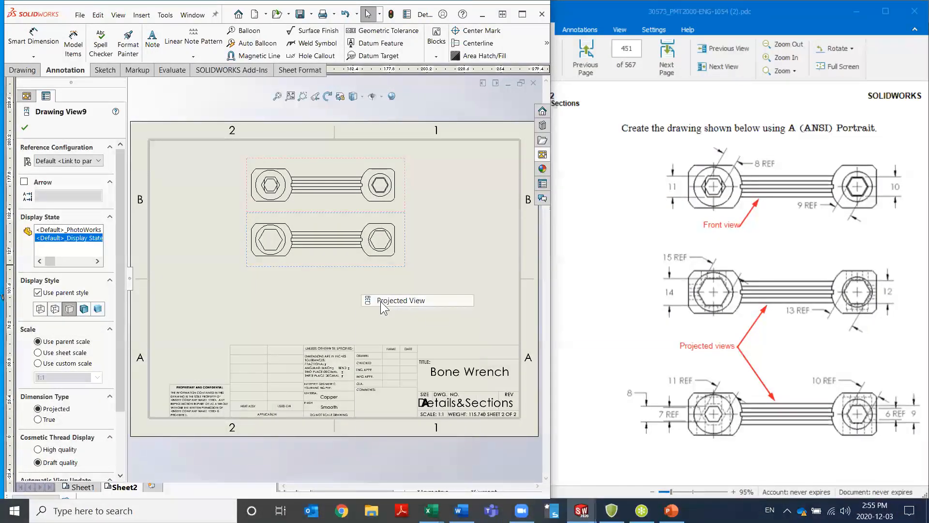
{"action": "left_click", "coordinate": [324, 310]}
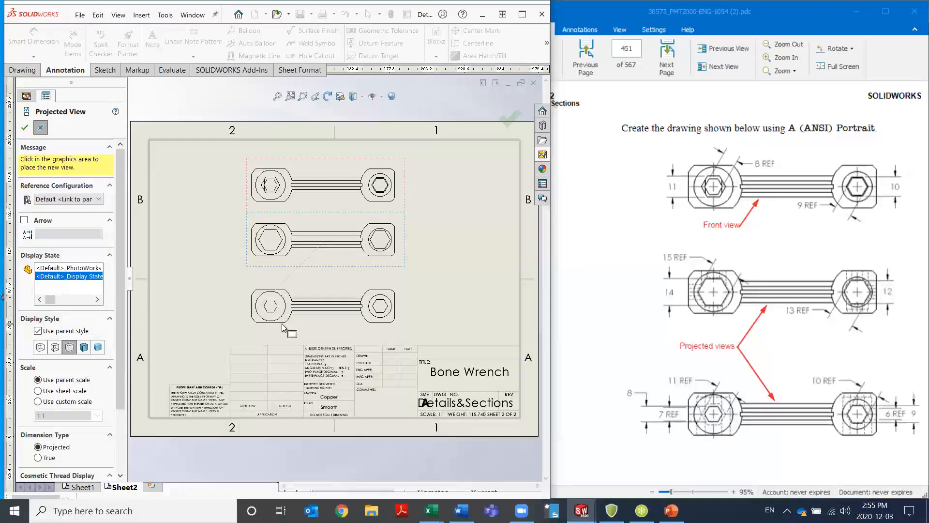
{"action": "key", "text": "Escape"}
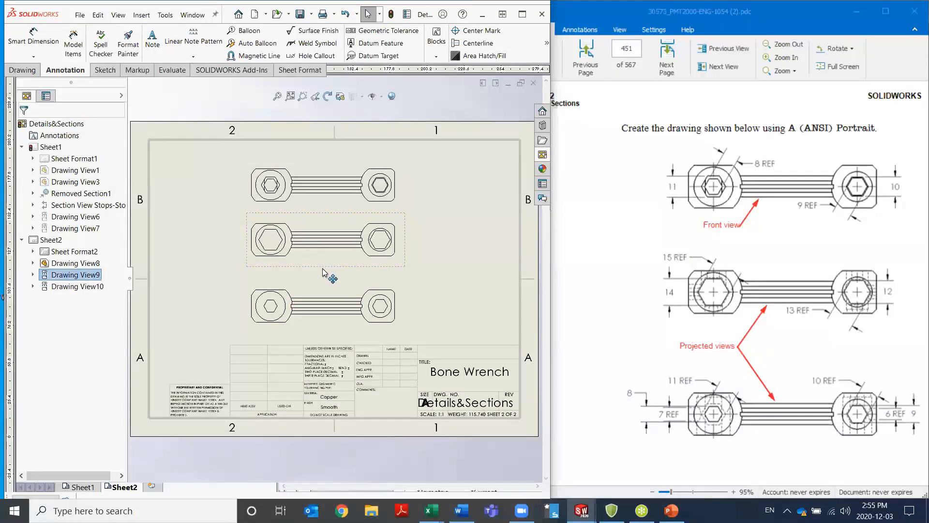
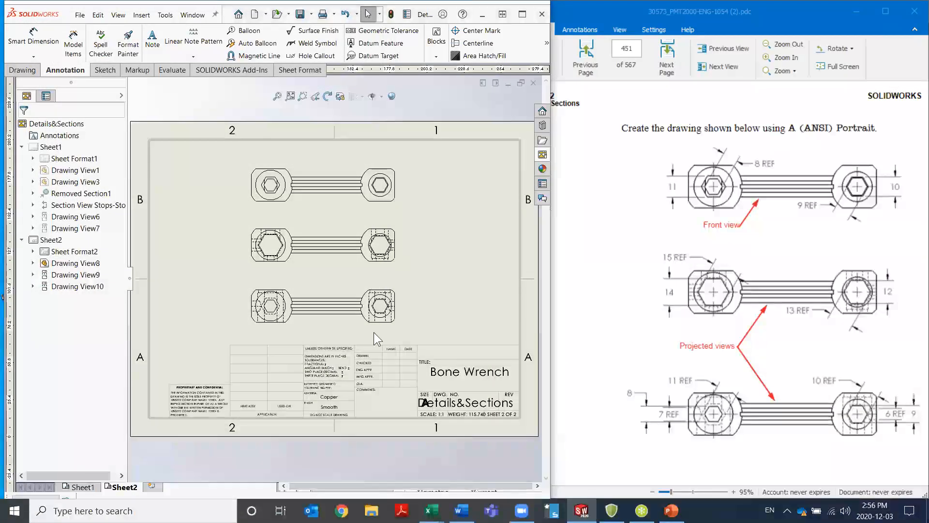
Close the Details&Sections drawing and the wrench part it was made from
{"action": "key", "text": "ctrl+Tab"}
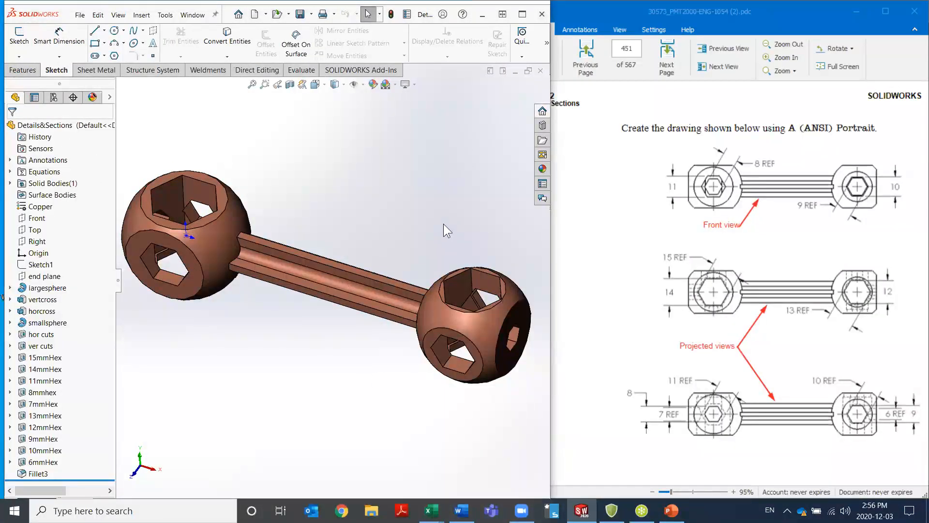
{"action": "left_click", "coordinate": [537, 73]}
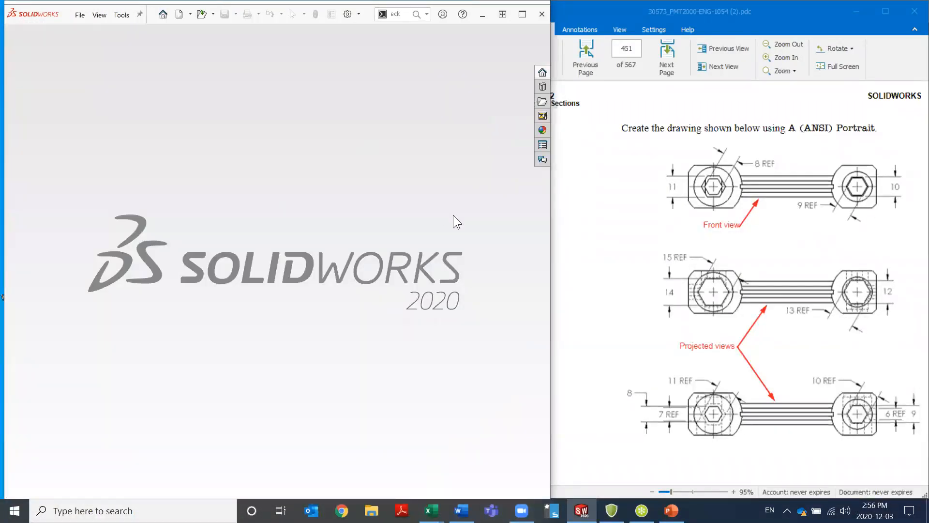
Switch to the PDF manual and go to Exercise 56: Gripe Grinder under Bottom-Up Assembly Modeling to read its procedure
{"action": "left_click", "coordinate": [625, 234]}
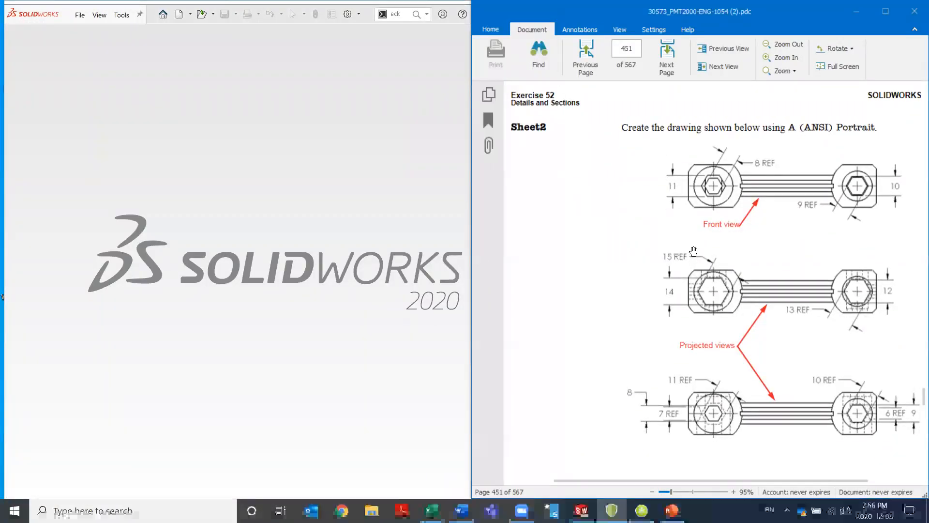
{"action": "left_click", "coordinate": [492, 122]}
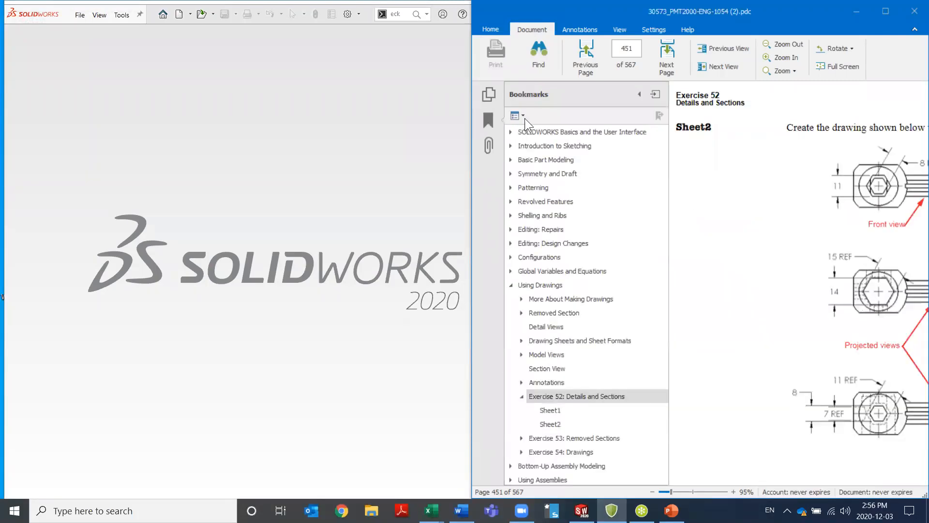
{"action": "left_click", "coordinate": [522, 396]}
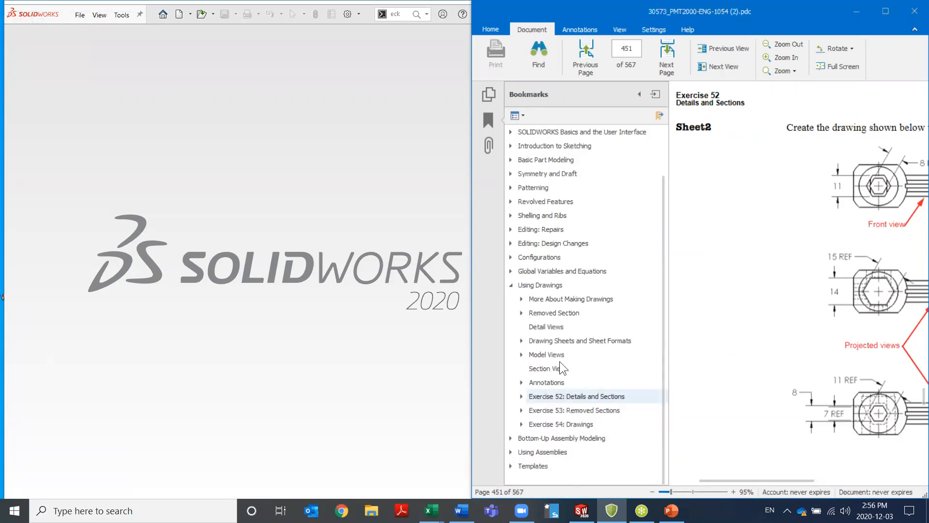
{"action": "left_click", "coordinate": [510, 286]}
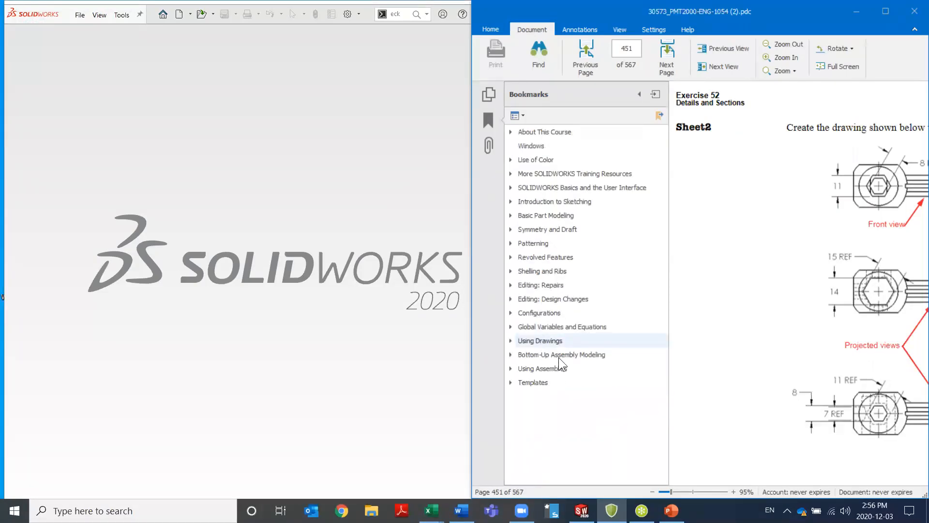
{"action": "left_click", "coordinate": [510, 355]}
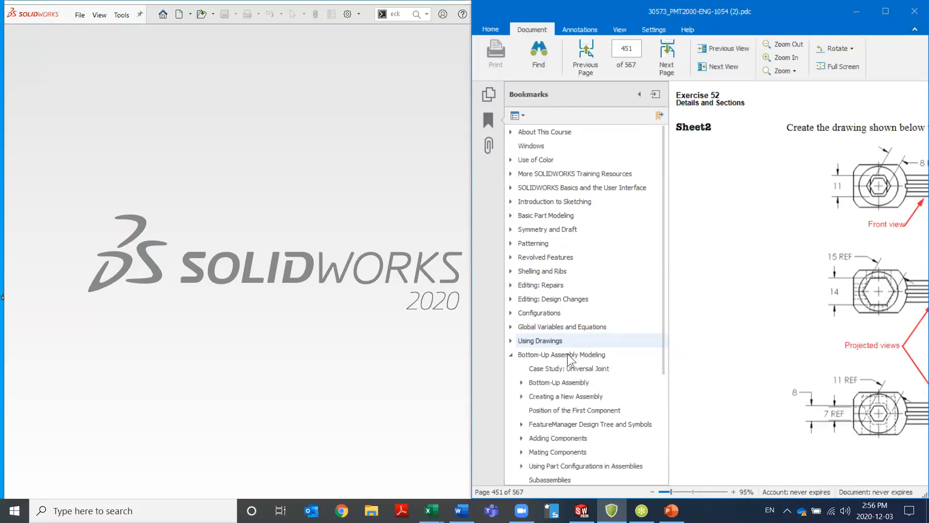
{"action": "scroll", "coordinate": [577, 338], "scroll_direction": "down", "scroll_amount": 4}
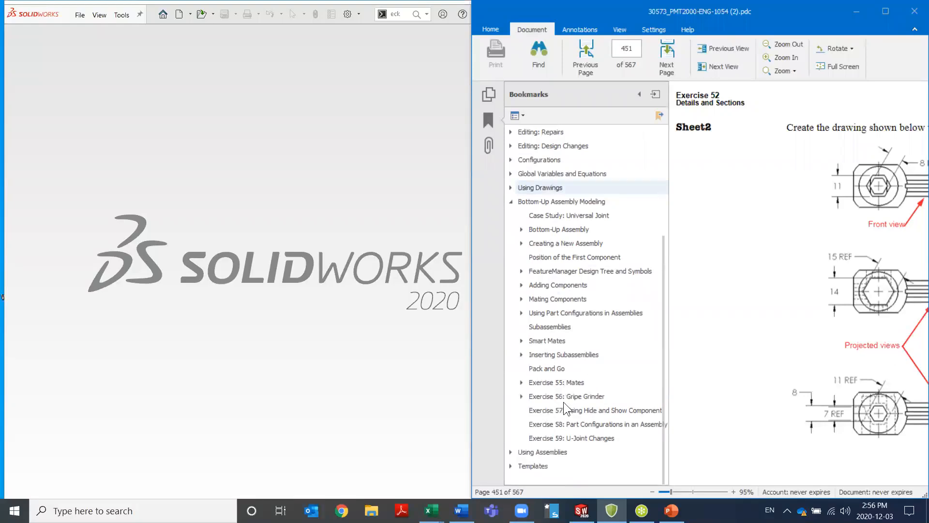
{"action": "left_click", "coordinate": [535, 397]}
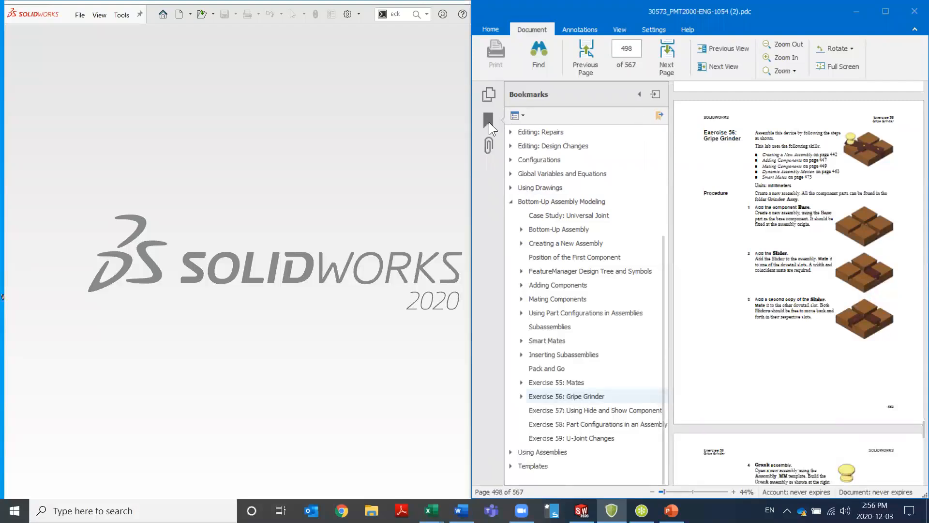
{"action": "left_click", "coordinate": [639, 94]}
{"action": "scroll", "coordinate": [683, 312], "scroll_direction": "up", "scroll_amount": 3}
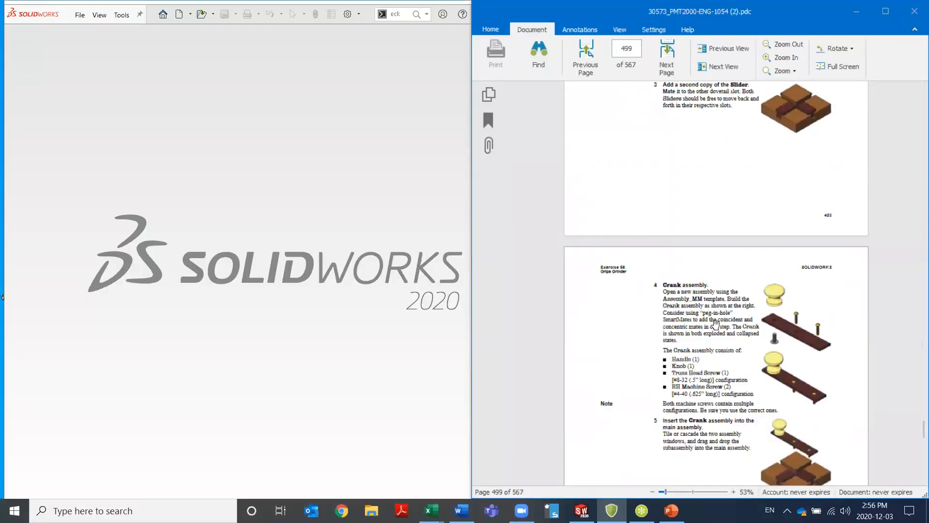
{"action": "scroll", "coordinate": [731, 325], "scroll_direction": "up", "scroll_amount": 5}
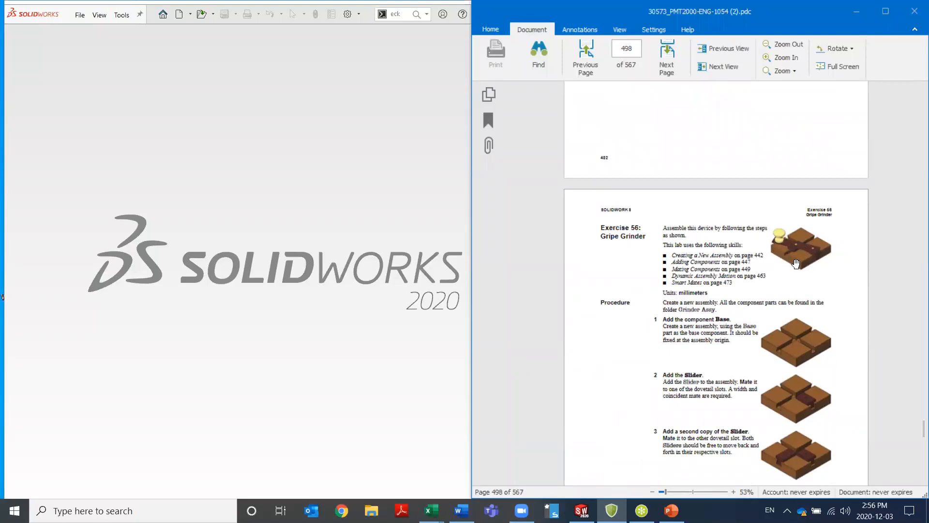
Switch to SOLIDWORKS and open the completed Gripe Grinder_& assembly from Lesson13's Completed Exercises, Grinder Assy folder in the Design Library
{"action": "left_click", "coordinate": [368, 147]}
{"action": "left_click", "coordinate": [542, 88]}
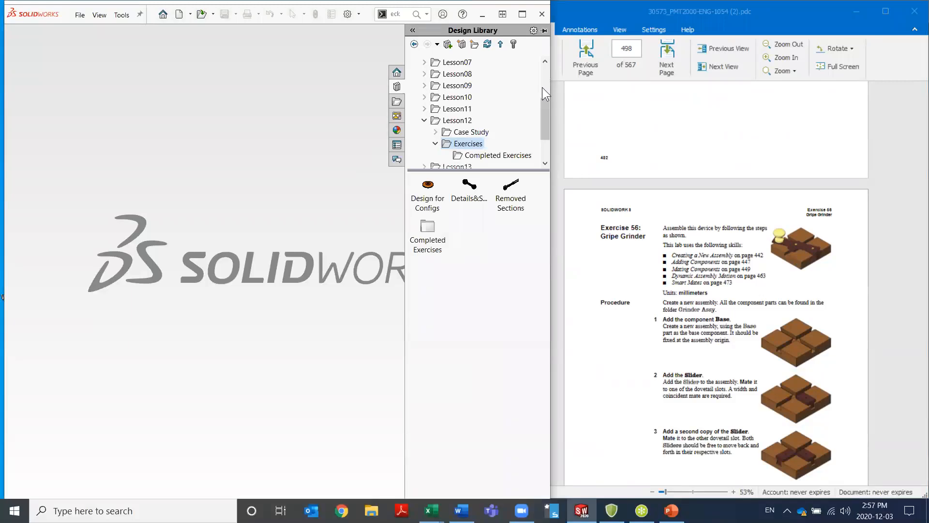
{"action": "left_click", "coordinate": [492, 160]}
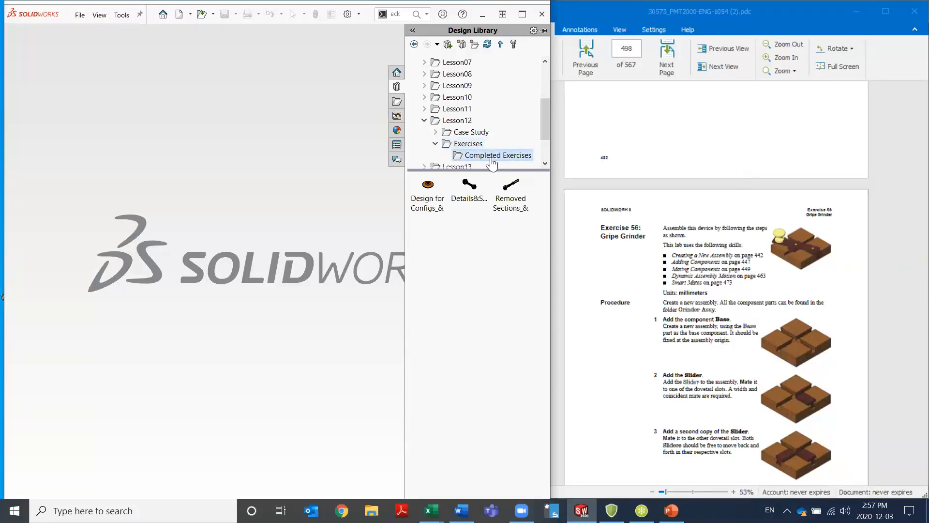
{"action": "left_click", "coordinate": [424, 121]}
{"action": "left_click", "coordinate": [425, 133]}
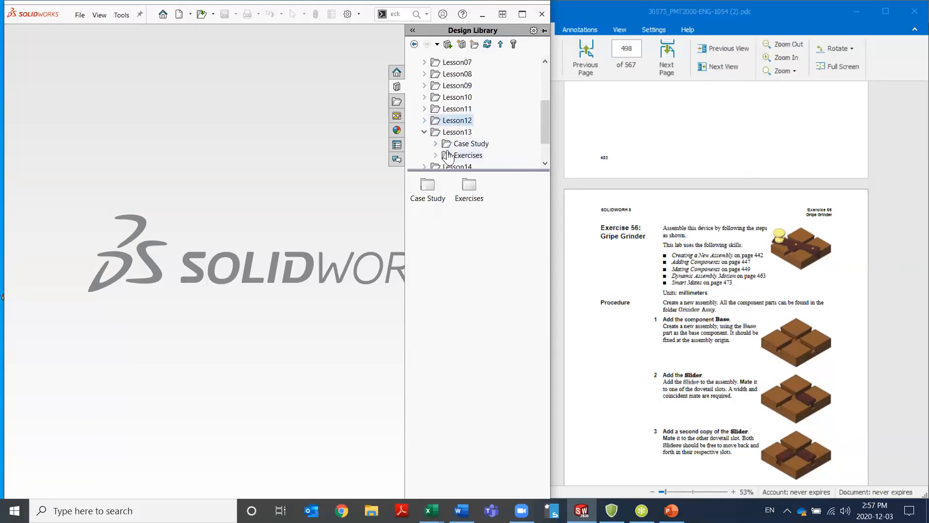
{"action": "left_click", "coordinate": [435, 155]}
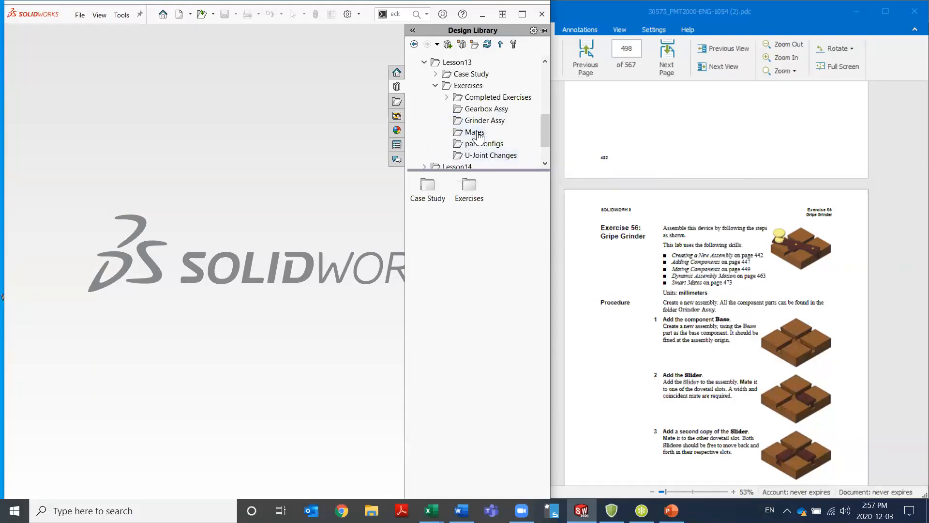
{"action": "left_click", "coordinate": [486, 99]}
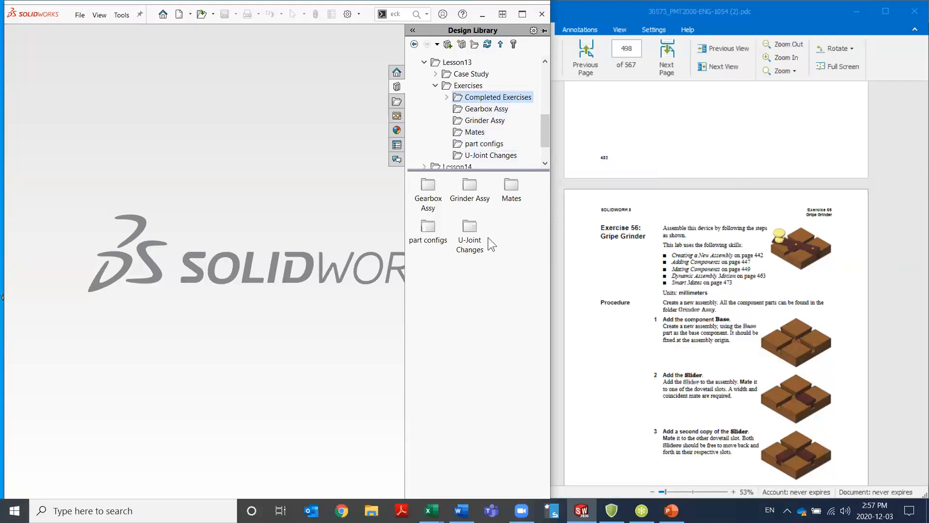
{"action": "double_click", "coordinate": [471, 186]}
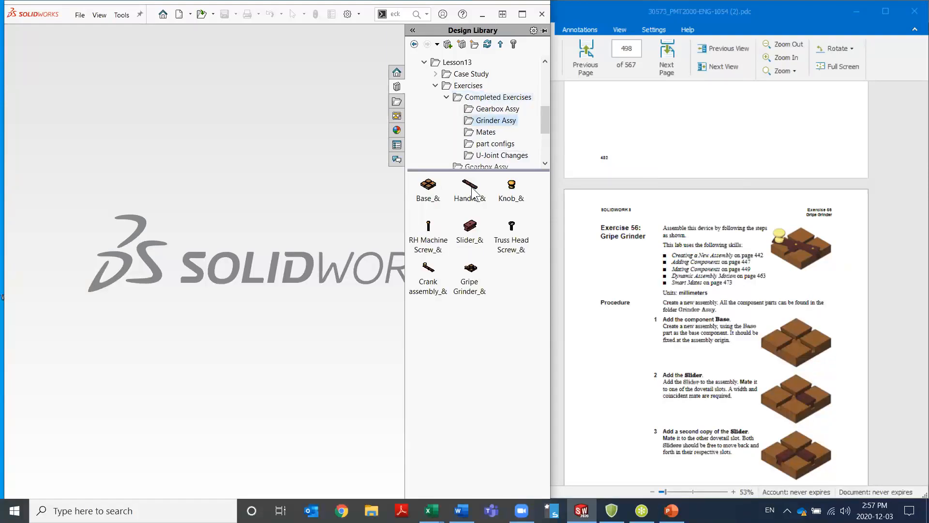
{"action": "left_click", "coordinate": [470, 276]}
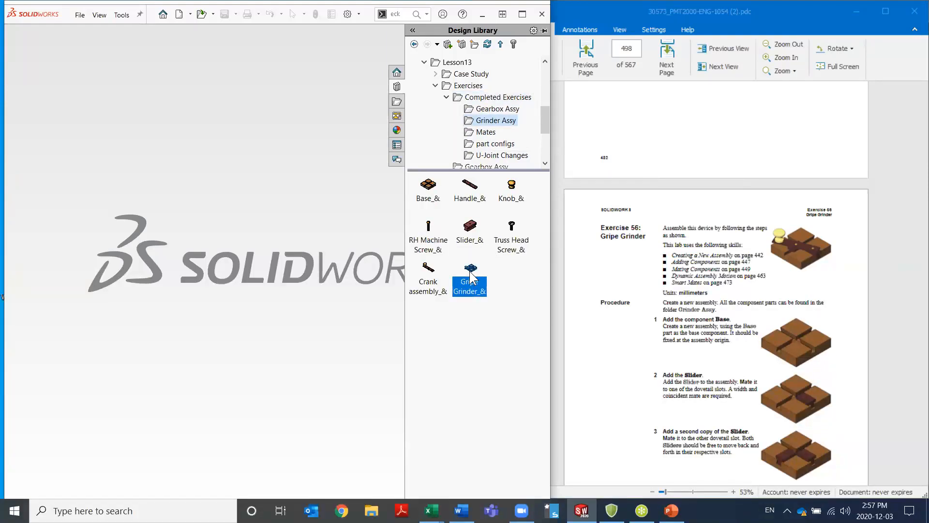
{"action": "double_click", "coordinate": [470, 275]}
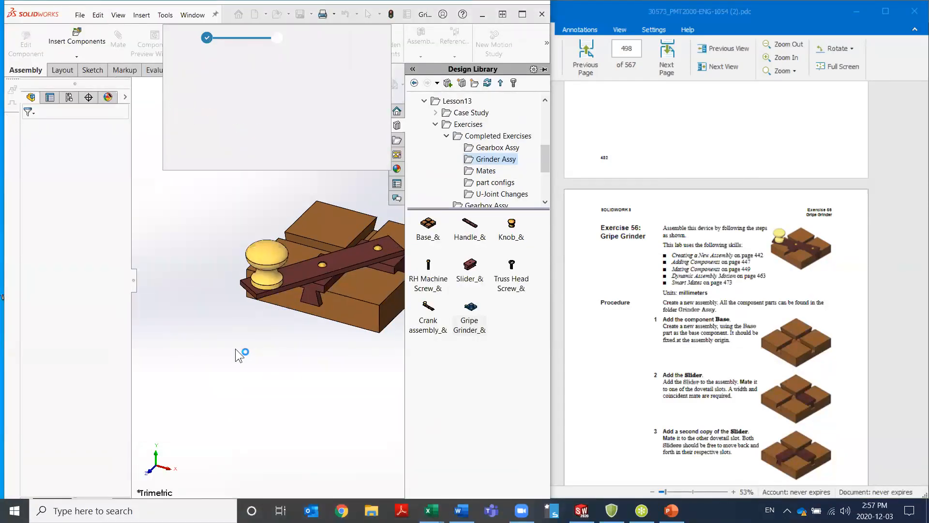
Swing the crank by its knob to examine the grinder's motion, and close the completed assembly
{"action": "left_click_drag", "start_coordinate": [270, 263], "coordinate": [464, 267]}
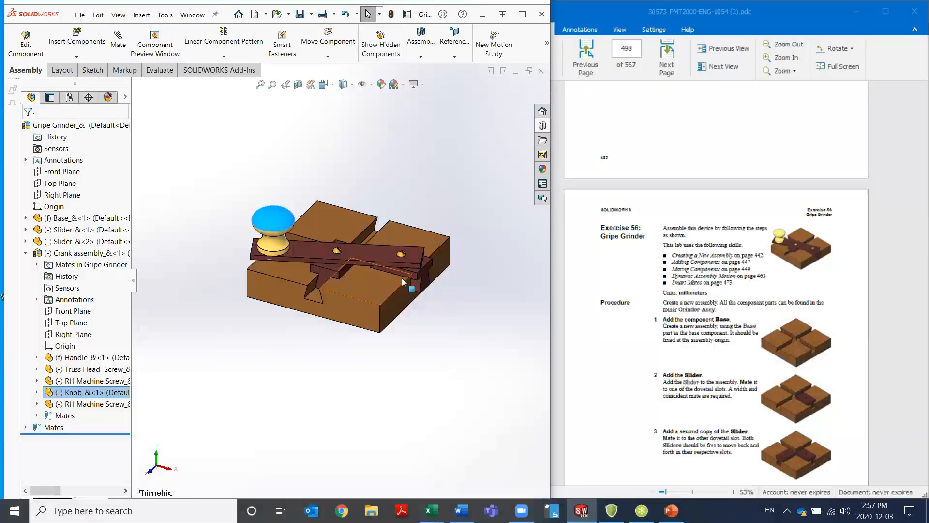
{"action": "left_click", "coordinate": [393, 209]}
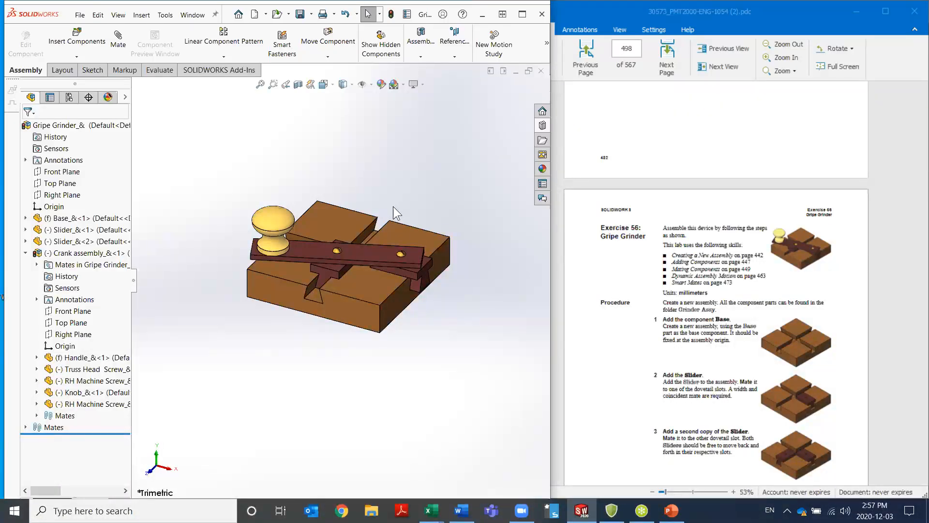
{"action": "left_click", "coordinate": [542, 76]}
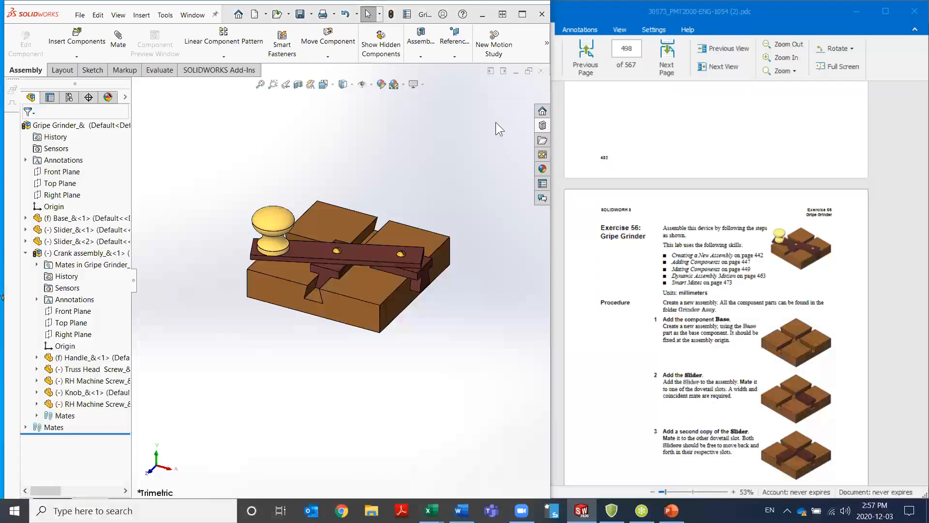
{"action": "left_click", "coordinate": [402, 265]}
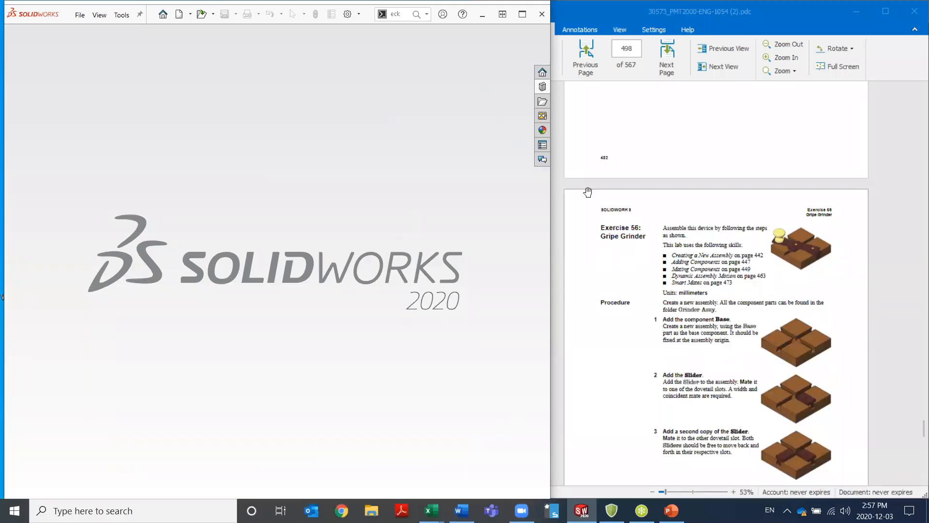
Open the Base part from the Grinder Assy folder of the Lesson13 exercises in the Design Library
{"action": "left_click", "coordinate": [543, 86]}
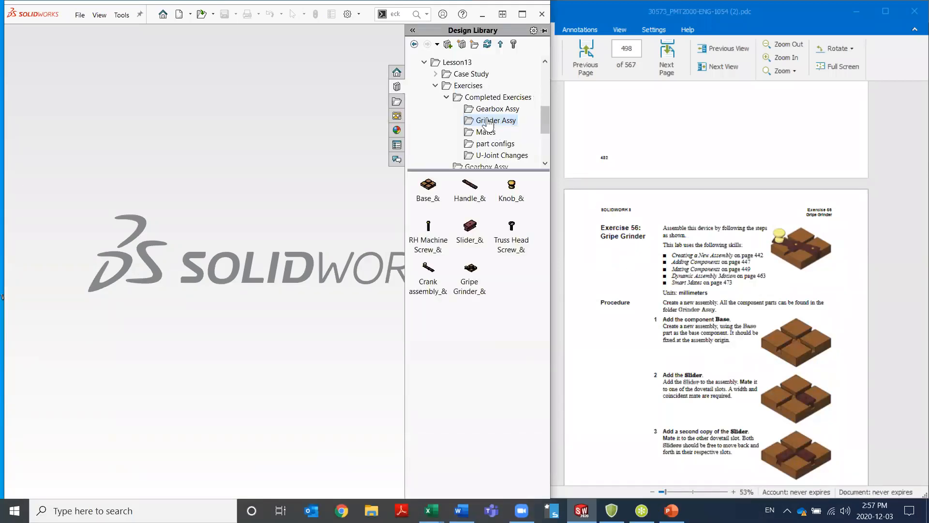
{"action": "left_click", "coordinate": [435, 86]}
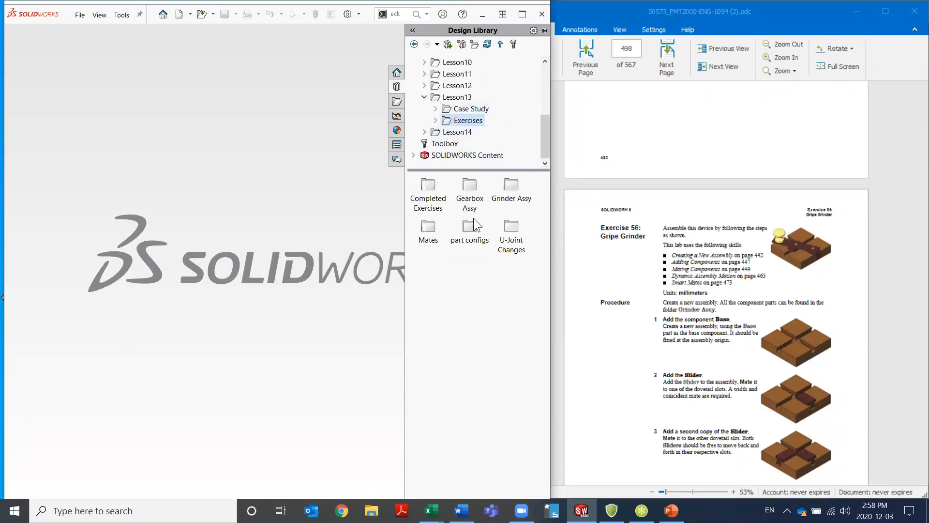
{"action": "double_click", "coordinate": [510, 186]}
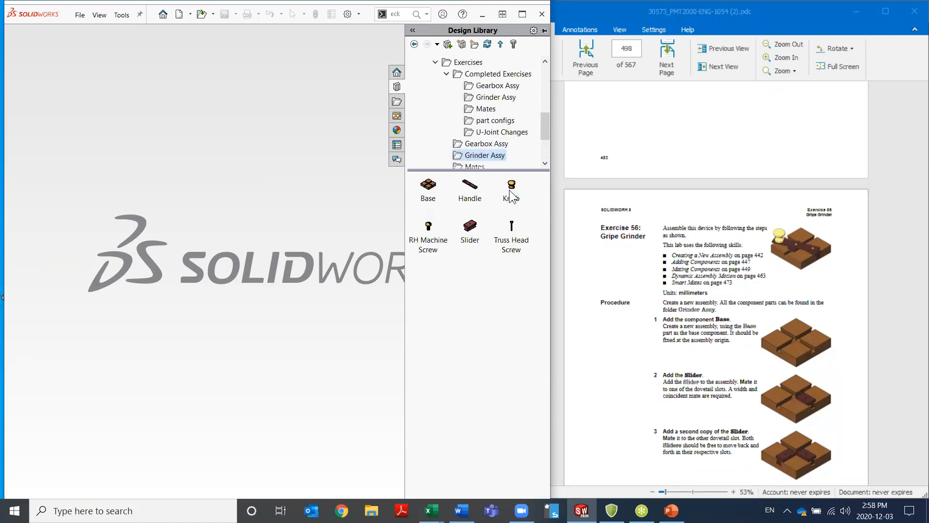
{"action": "left_click", "coordinate": [430, 191]}
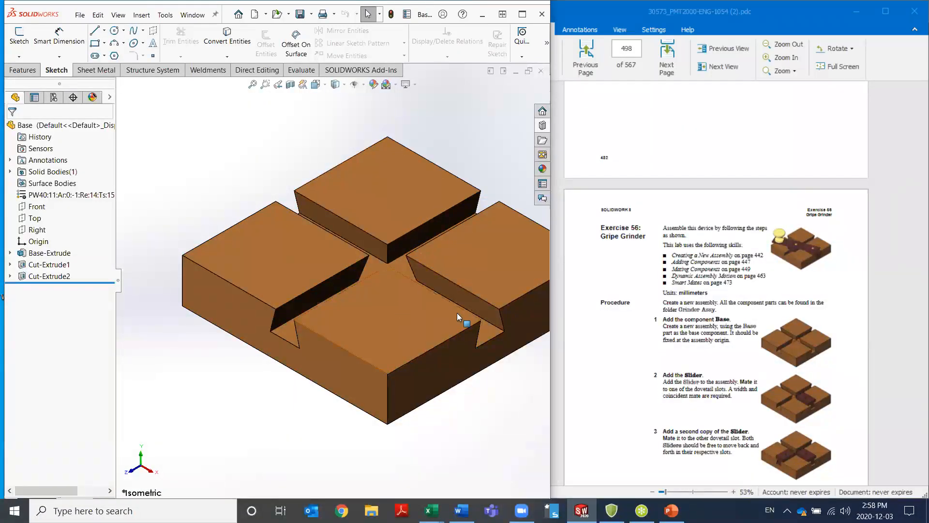
{"action": "key", "text": "f"}
{"action": "scroll", "coordinate": [331, 280], "scroll_direction": "up", "scroll_amount": 2}
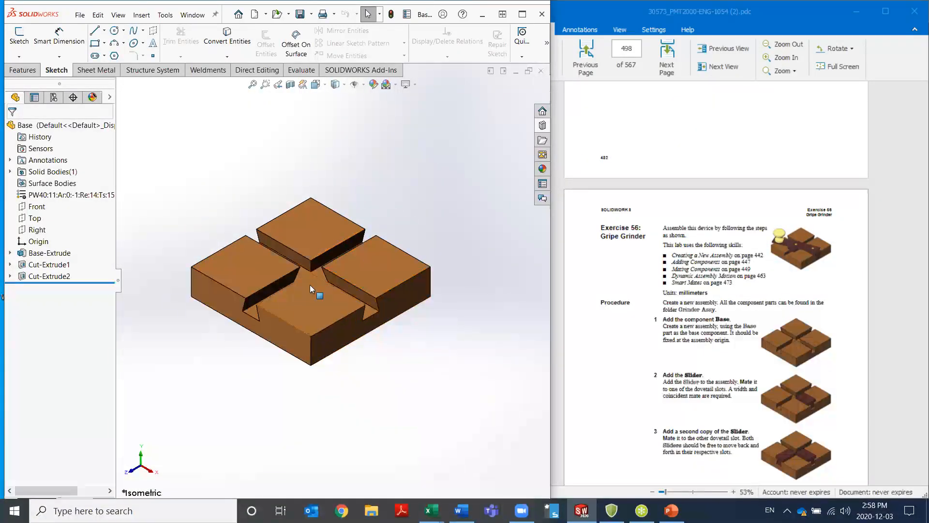
Make a new assembly from the Base part using a training assembly template, and locate the Base at the assembly origin
{"action": "left_click", "coordinate": [266, 14]}
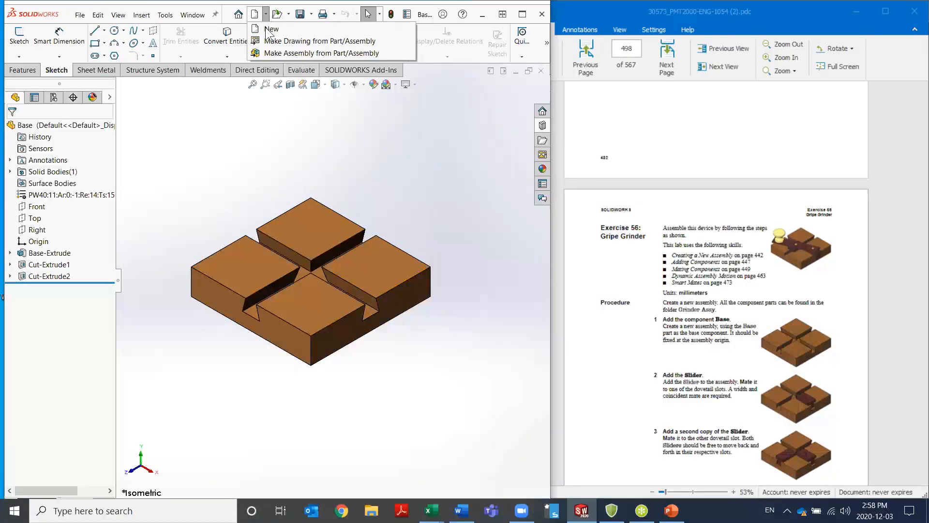
{"action": "left_click", "coordinate": [265, 54]}
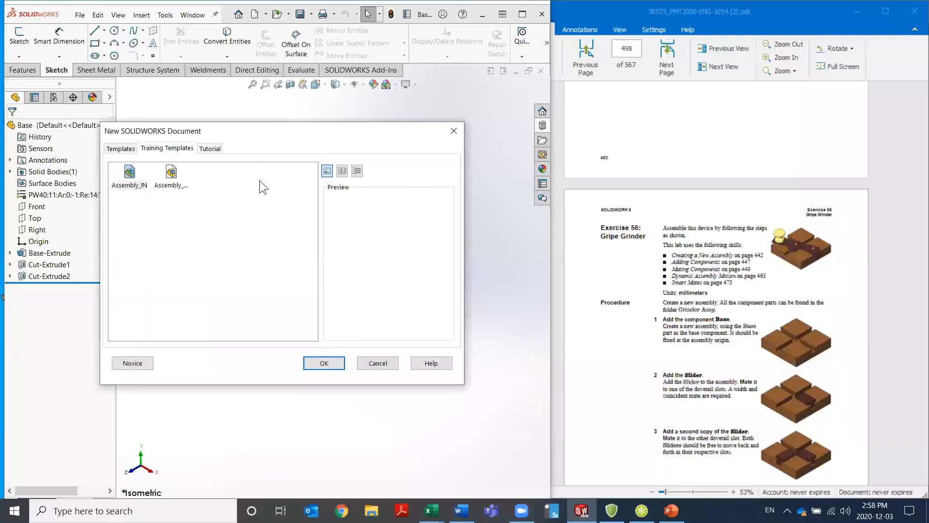
{"action": "left_click", "coordinate": [320, 363]}
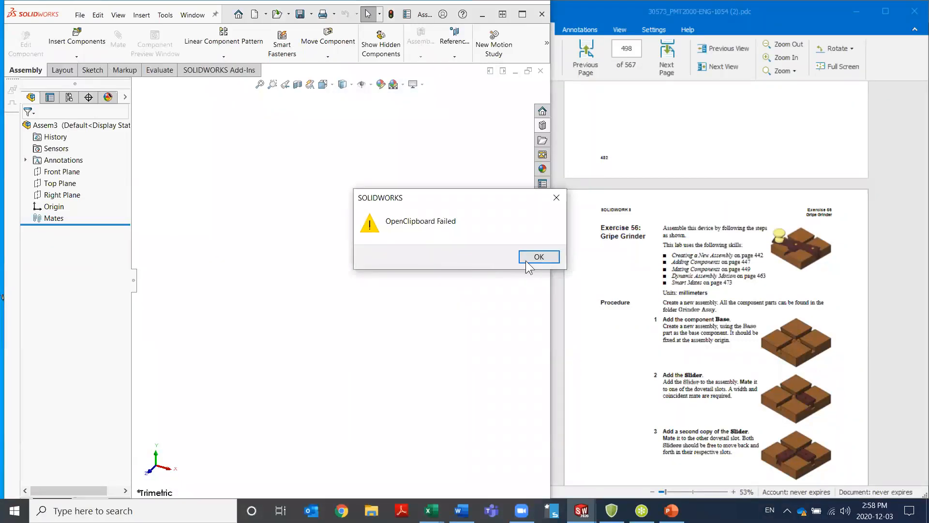
{"action": "left_click", "coordinate": [538, 257]}
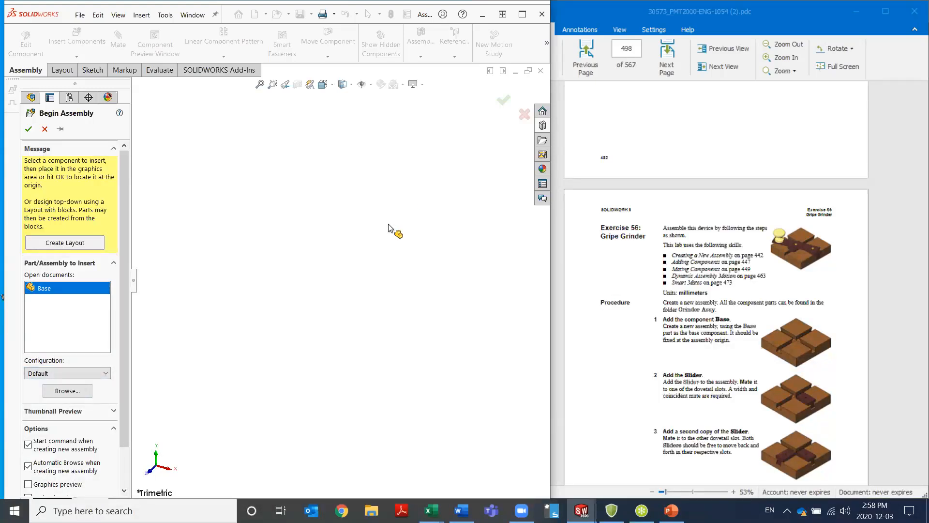
{"action": "left_click", "coordinate": [28, 129]}
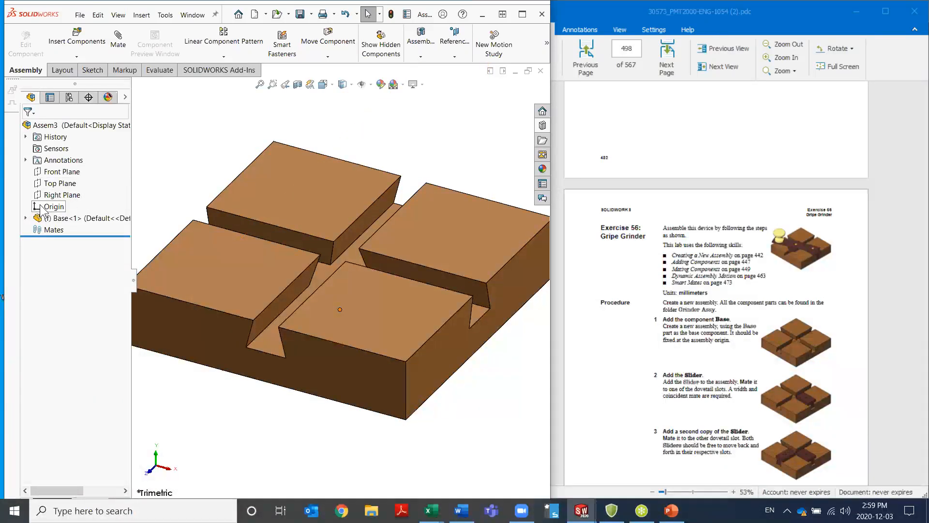
{"action": "left_click", "coordinate": [25, 218]}
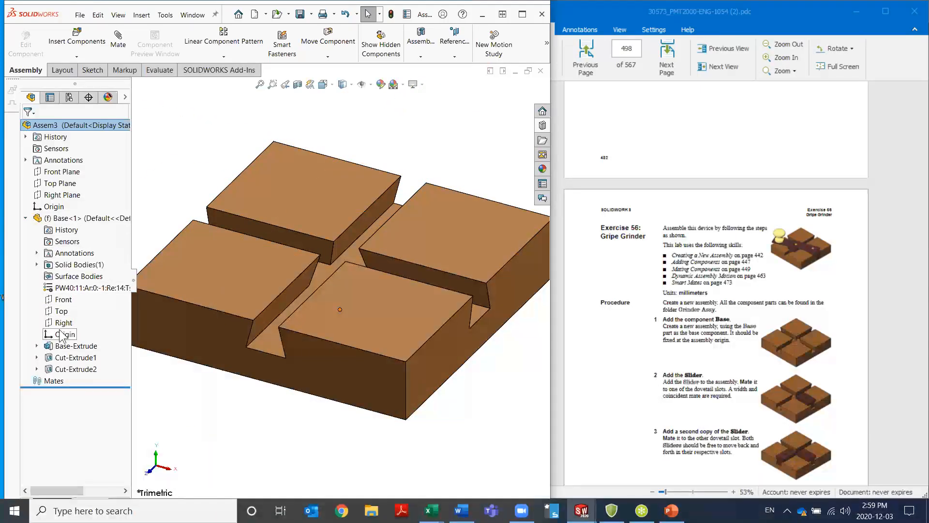
{"action": "left_click", "coordinate": [25, 218]}
{"action": "scroll", "coordinate": [351, 280], "scroll_direction": "up", "scroll_amount": 3}
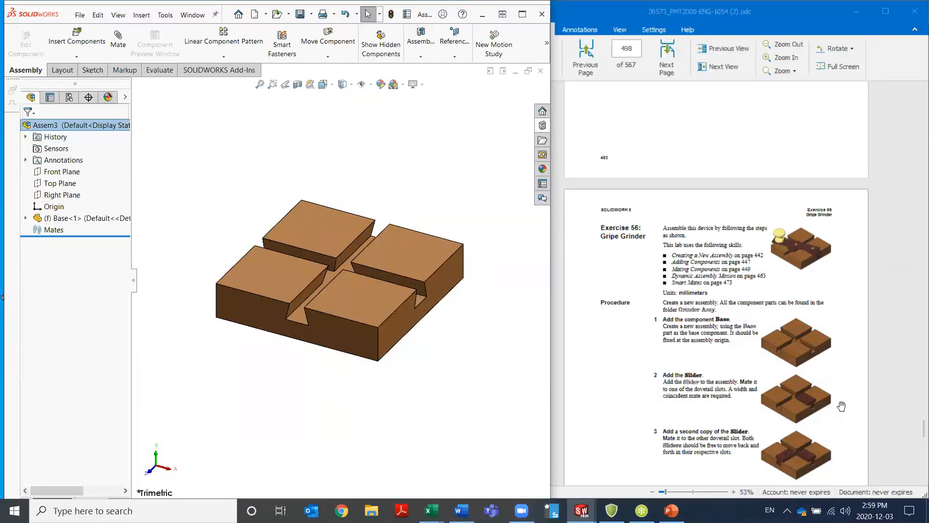
Insert the Slider part from the Grinder Assy folder, rotated 90 degrees about Y, beside the end of one of the Base's dovetail slots
{"action": "scroll", "coordinate": [838, 404], "scroll_direction": "down", "scroll_amount": 3}
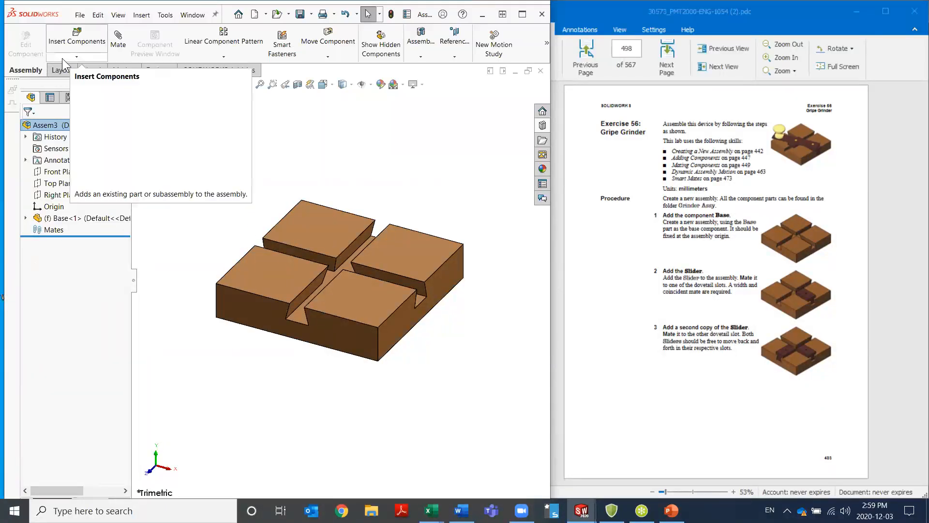
{"action": "left_click", "coordinate": [79, 46]}
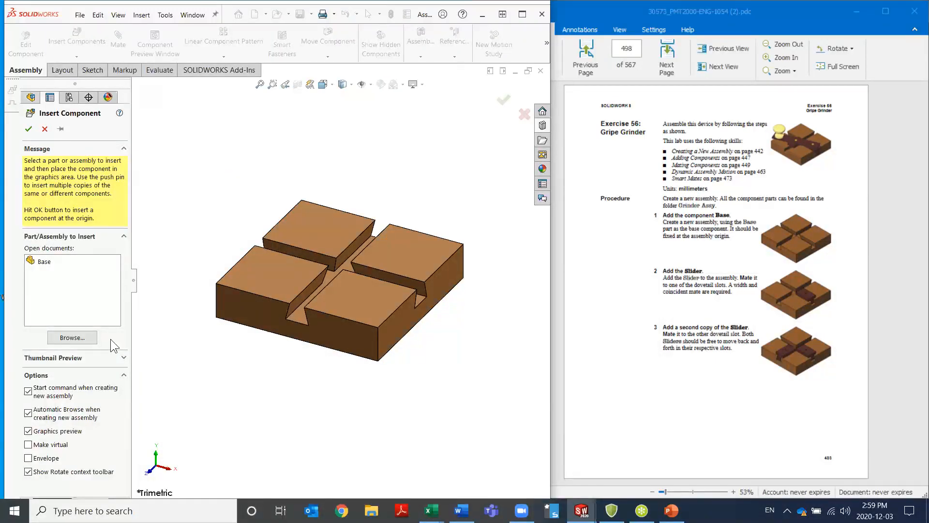
{"action": "left_click", "coordinate": [66, 339]}
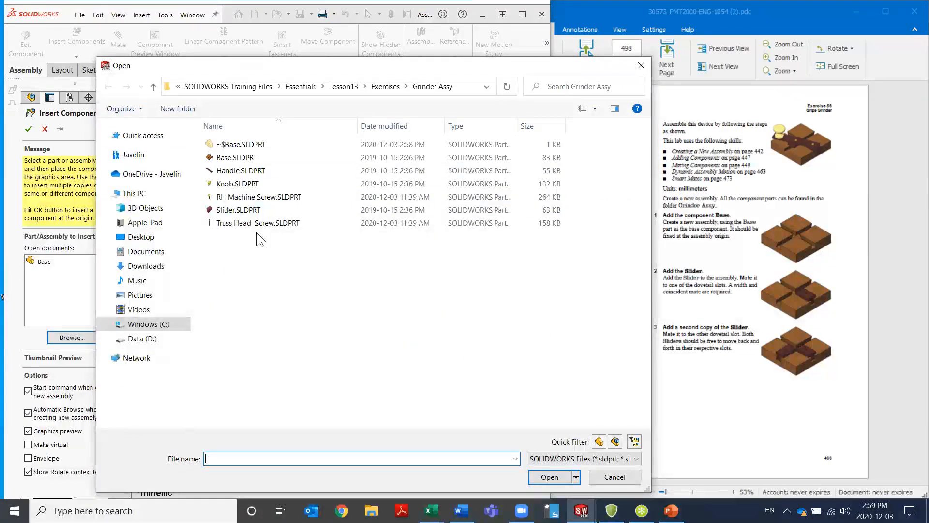
{"action": "left_click", "coordinate": [238, 209]}
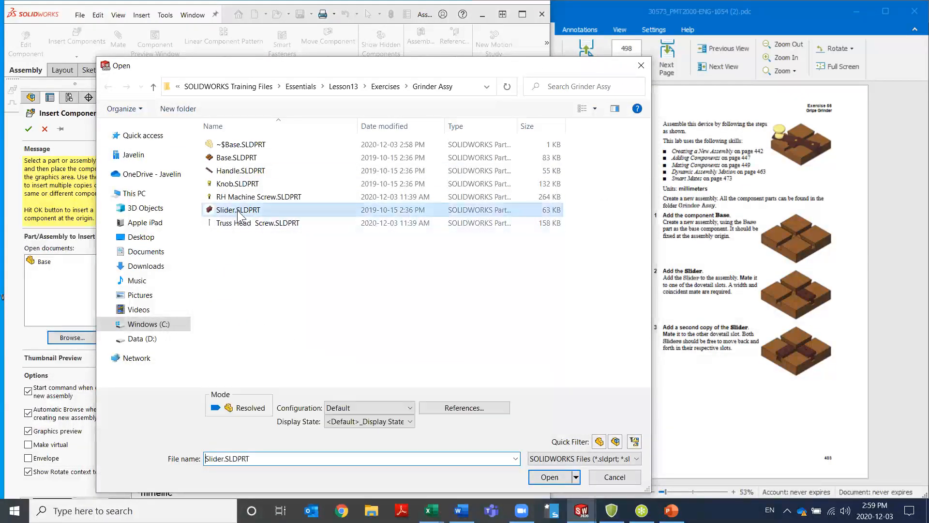
{"action": "left_click", "coordinate": [547, 477]}
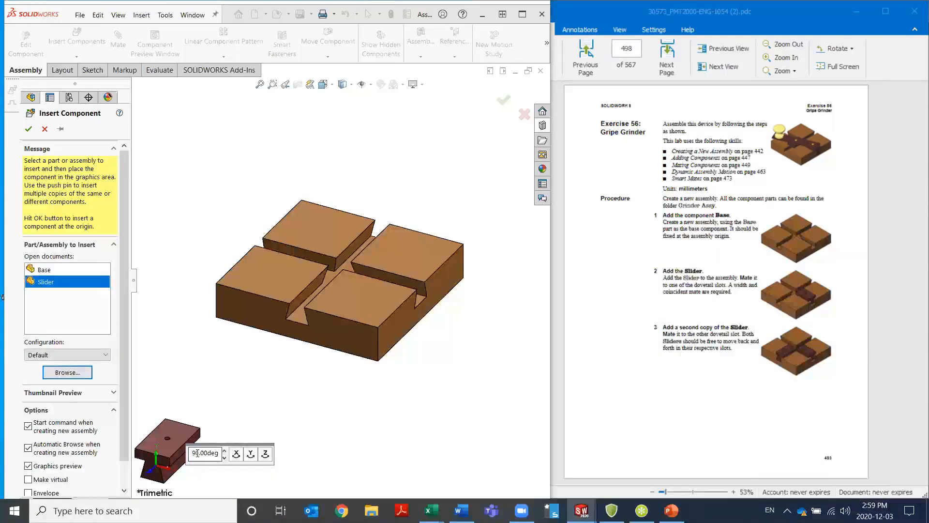
{"action": "left_click", "coordinate": [250, 454]}
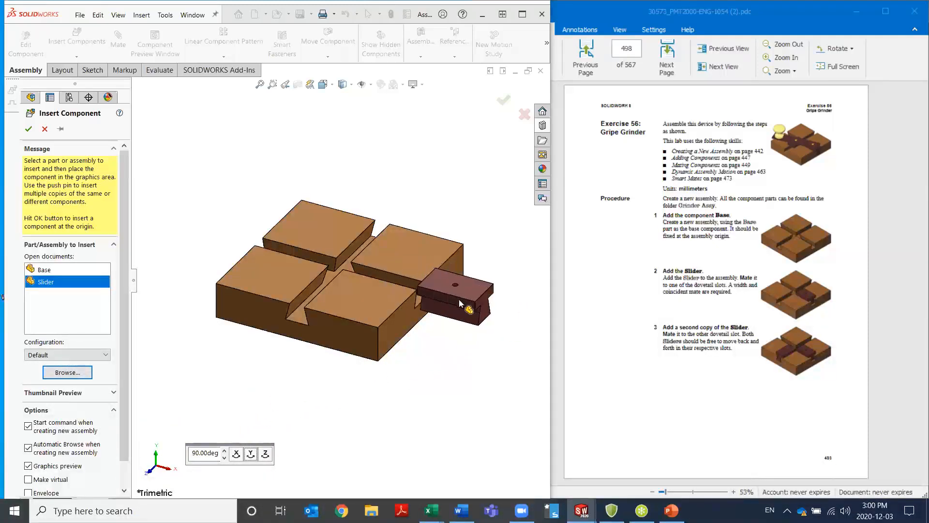
{"action": "left_click", "coordinate": [456, 297]}
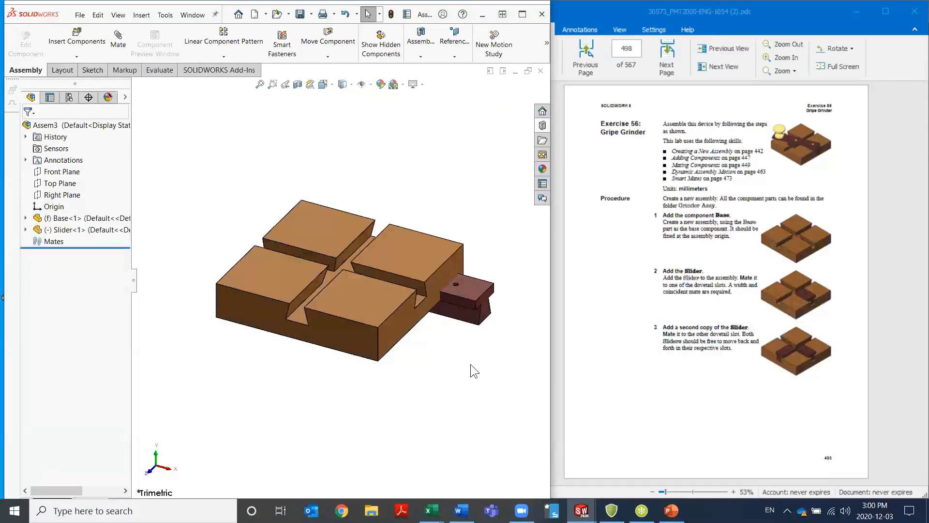
Add a coincident mate between the Slider's bottom face and the floor of the Base's dovetail slot
{"action": "middle_click_drag", "start_coordinate": [470, 364], "coordinate": [474, 310]}
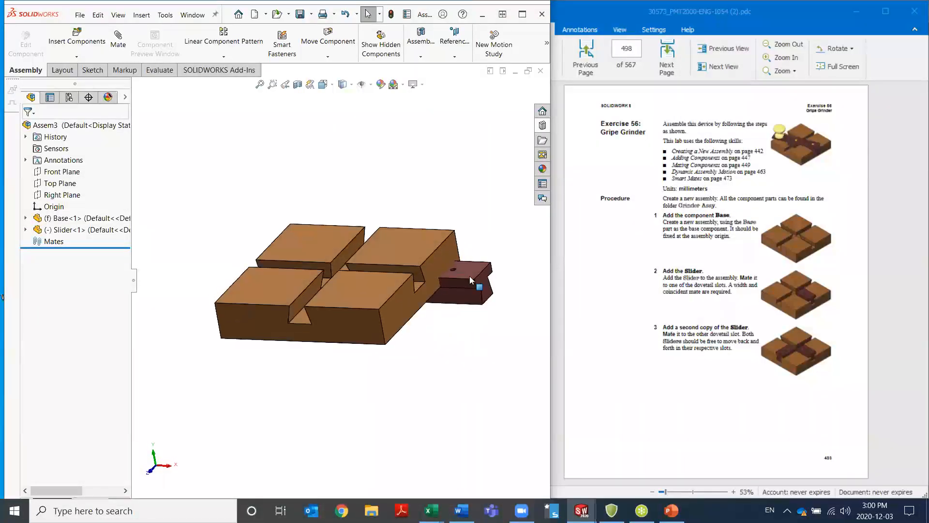
{"action": "scroll", "coordinate": [460, 308], "scroll_direction": "down", "scroll_amount": 3}
{"action": "middle_click_drag", "start_coordinate": [415, 372], "coordinate": [384, 343]}
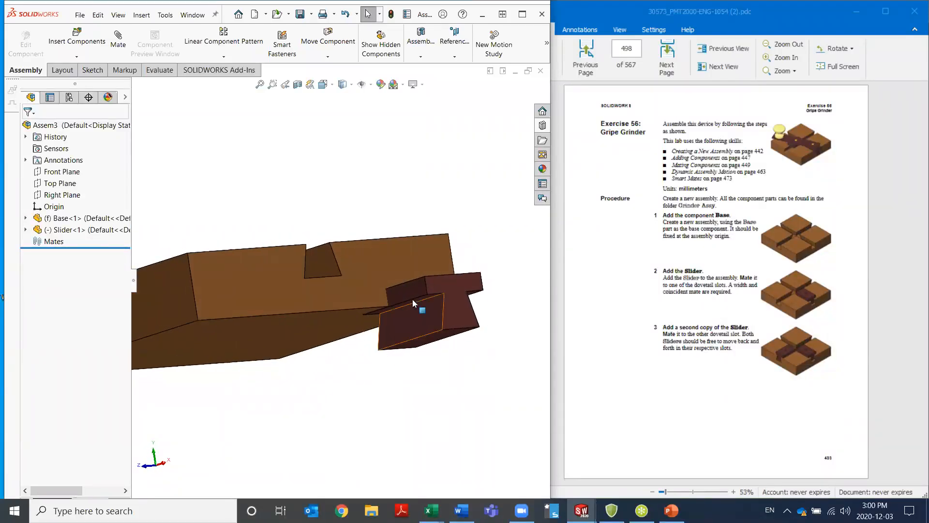
{"action": "scroll", "coordinate": [417, 289], "scroll_direction": "down", "scroll_amount": 3}
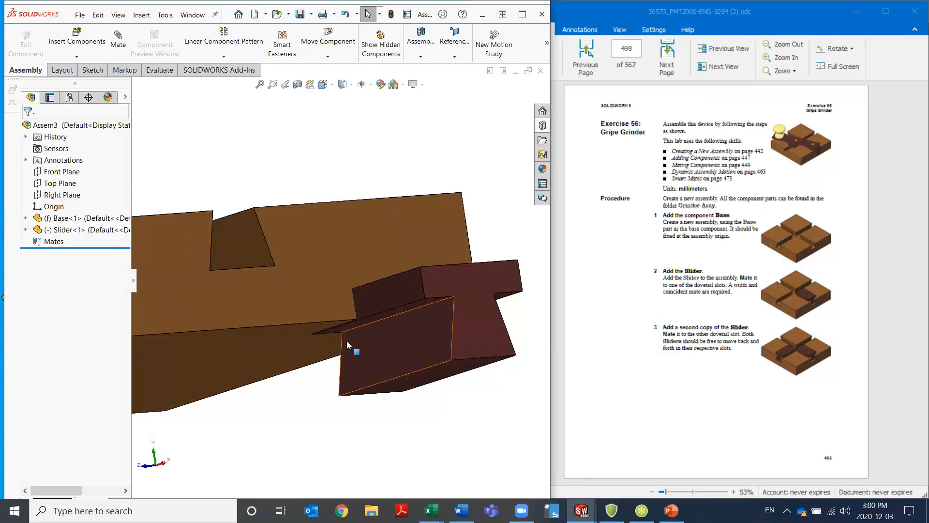
{"action": "left_click", "coordinate": [417, 388]}
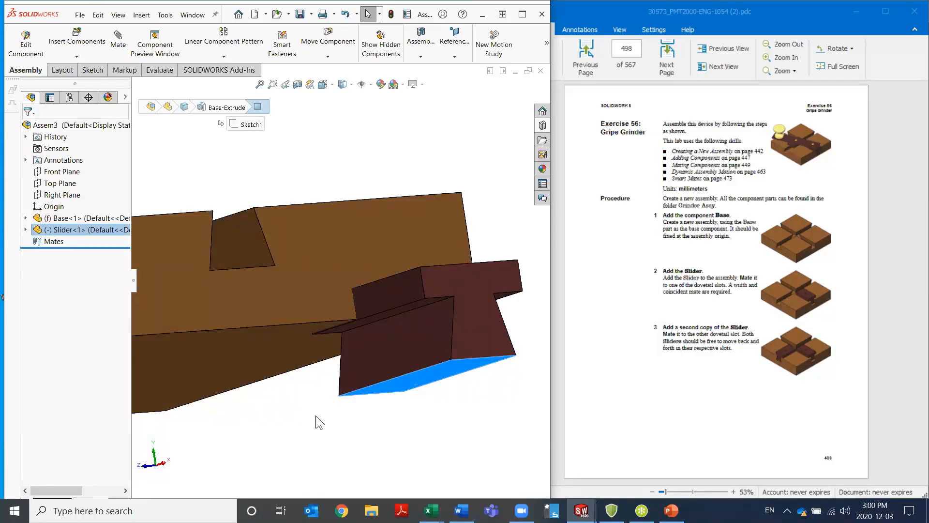
{"action": "middle_click_drag", "start_coordinate": [297, 343], "coordinate": [299, 381]}
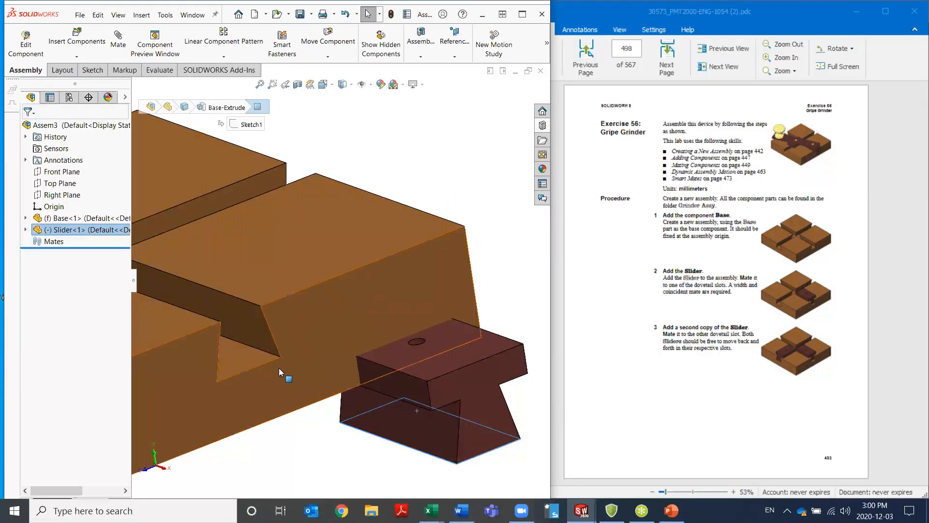
{"action": "left_click", "coordinate": [251, 360], "text": "ctrl"}
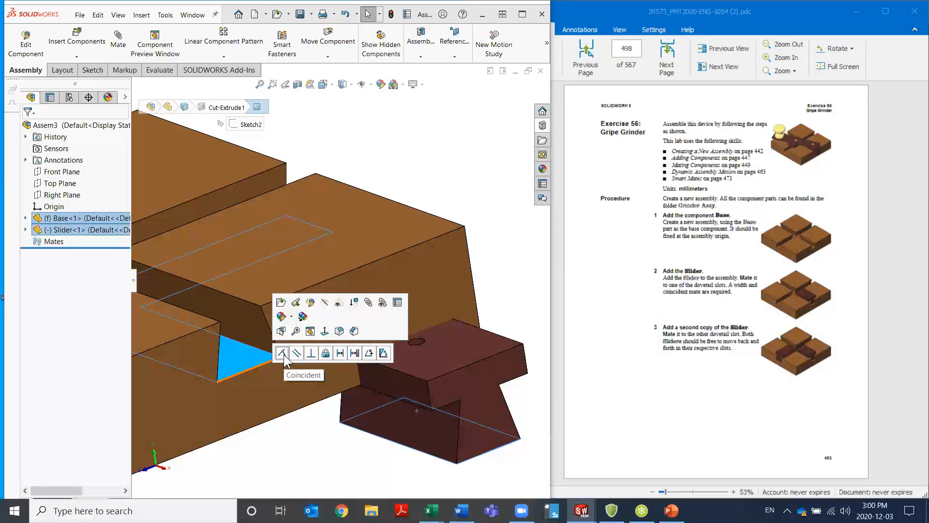
{"action": "left_click", "coordinate": [281, 353]}
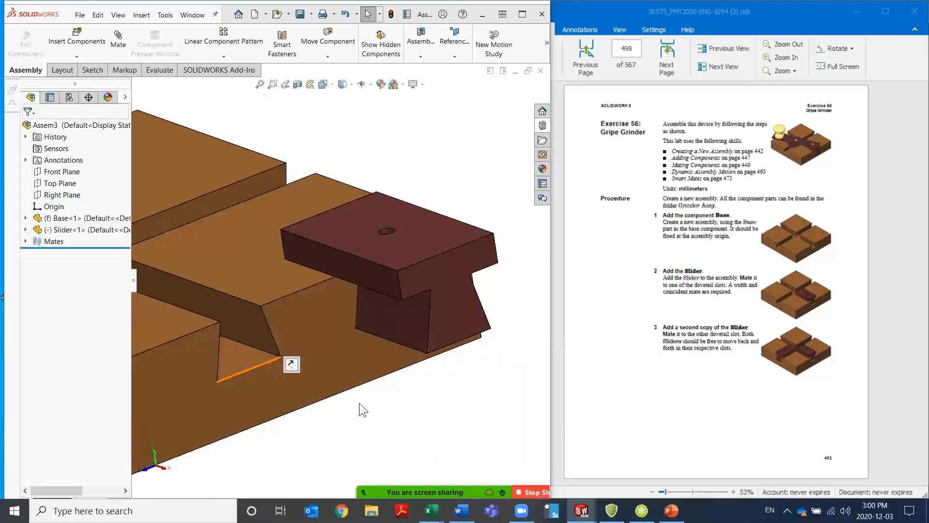
Add a width mate centring the Slider's two angled side faces between the angled walls of its dovetail slot
{"action": "left_click", "coordinate": [254, 330]}
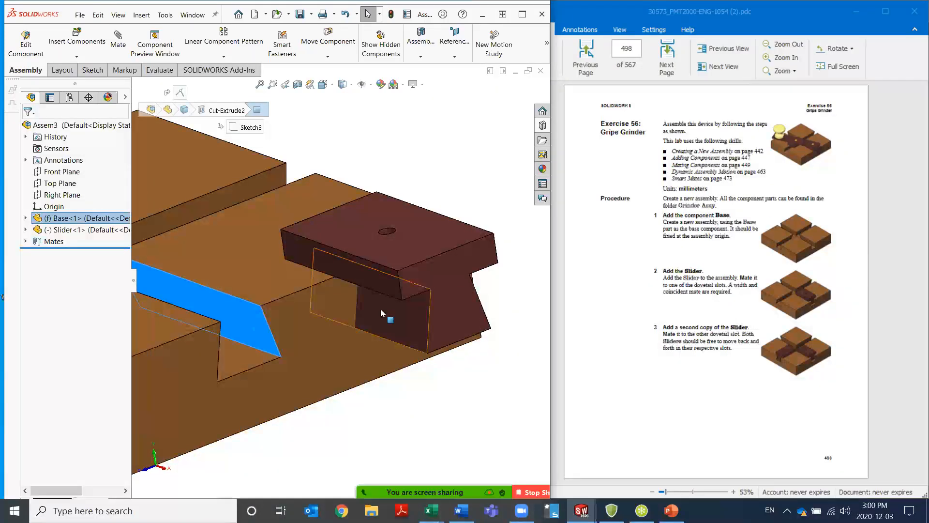
{"action": "left_click", "coordinate": [380, 308], "text": "ctrl"}
{"action": "middle_click_drag", "start_coordinate": [406, 387], "coordinate": [291, 371]}
{"action": "left_click", "coordinate": [232, 318]}
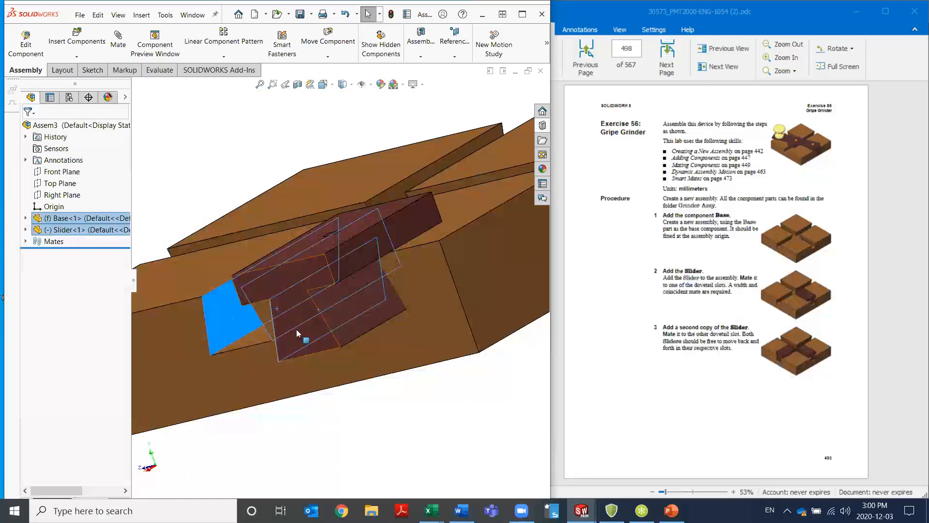
{"action": "left_click", "coordinate": [345, 330], "text": "ctrl"}
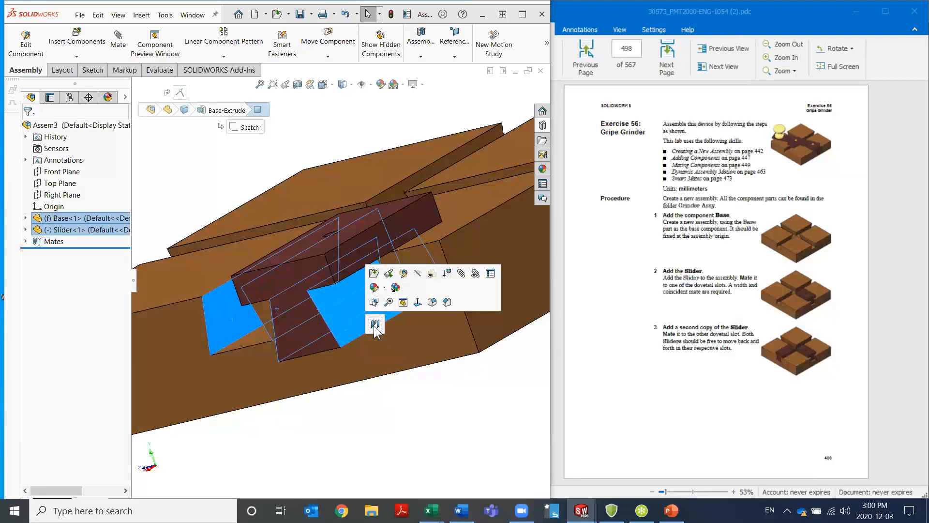
{"action": "left_click", "coordinate": [375, 324]}
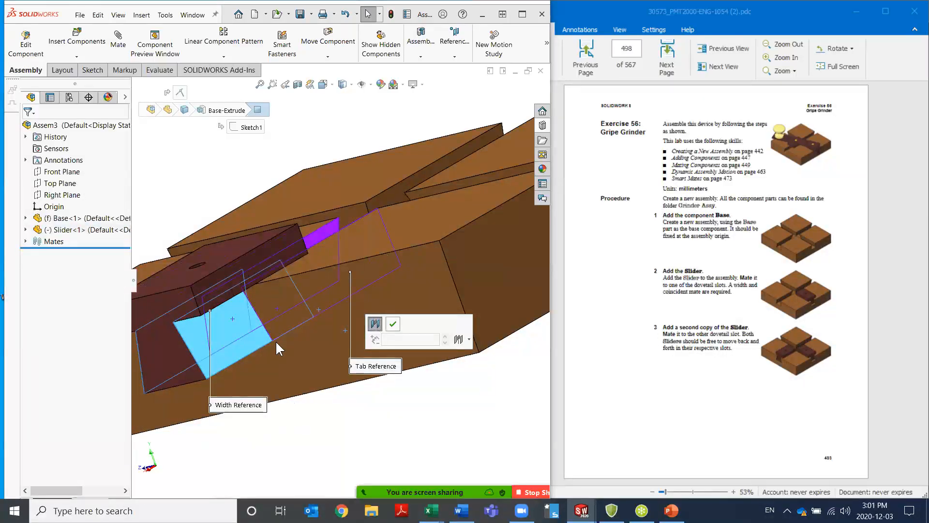
{"action": "left_click", "coordinate": [393, 324]}
Slide the mated Slider along its dovetail slot to check its motion, and leave it partway in the slot
{"action": "middle_click_drag", "start_coordinate": [265, 325], "coordinate": [349, 336]}
{"action": "left_click_drag", "start_coordinate": [349, 336], "coordinate": [345, 287]}
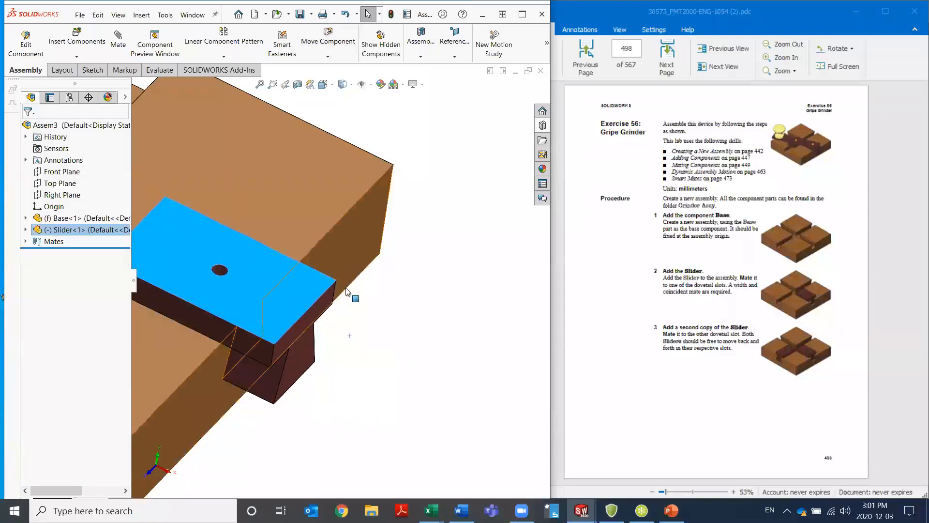
{"action": "scroll", "coordinate": [345, 288], "scroll_direction": "up", "scroll_amount": 10}
{"action": "mouse_move", "coordinate": [405, 300]}
{"action": "left_mouse_down"}
{"action": "mouse_move", "coordinate": [414, 283]}
{"action": "mouse_move", "coordinate": [331, 254]}
{"action": "mouse_move", "coordinate": [402, 290]}
{"action": "left_mouse_up"}
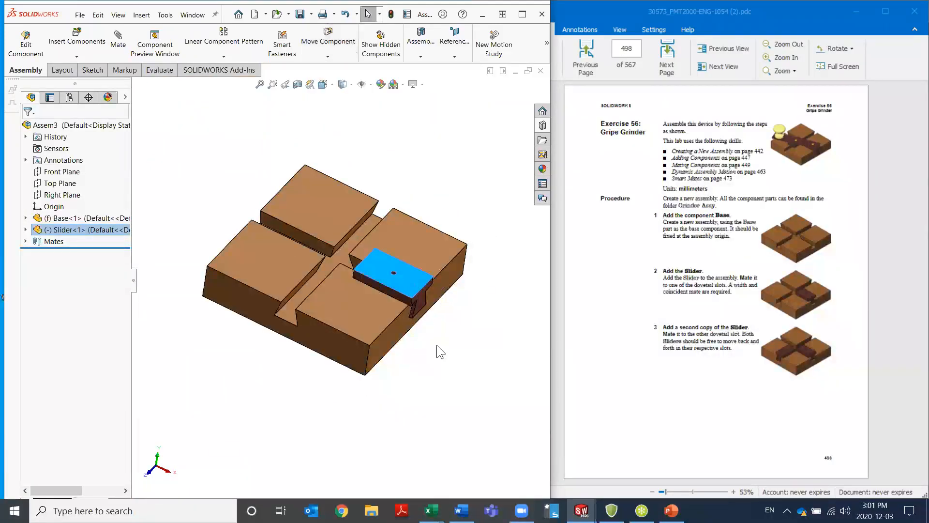
{"action": "left_click", "coordinate": [448, 353]}
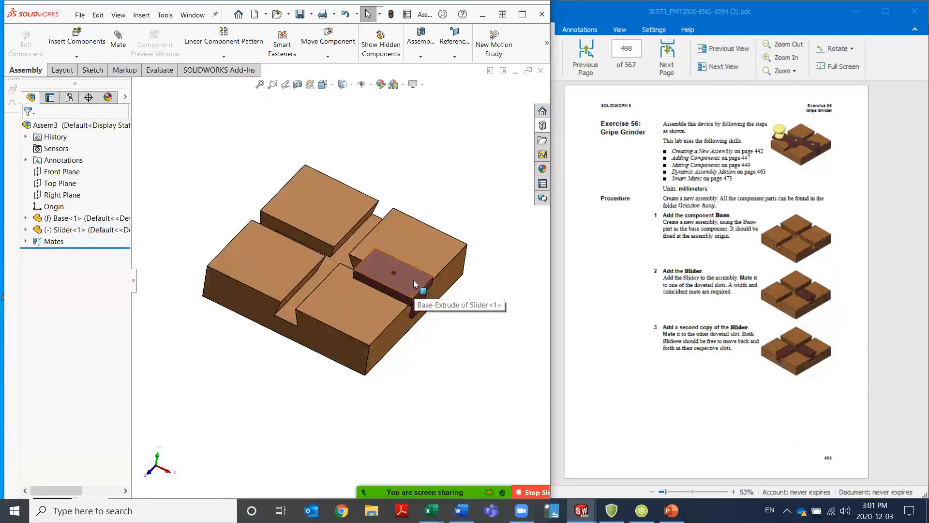
Copy the Slider in front of the Base and rotate the copy with the triad to line up with the other dovetail slot
{"action": "left_click_drag", "start_coordinate": [407, 281], "coordinate": [257, 355], "text": "ctrl"}
{"action": "left_click", "coordinate": [433, 386]}
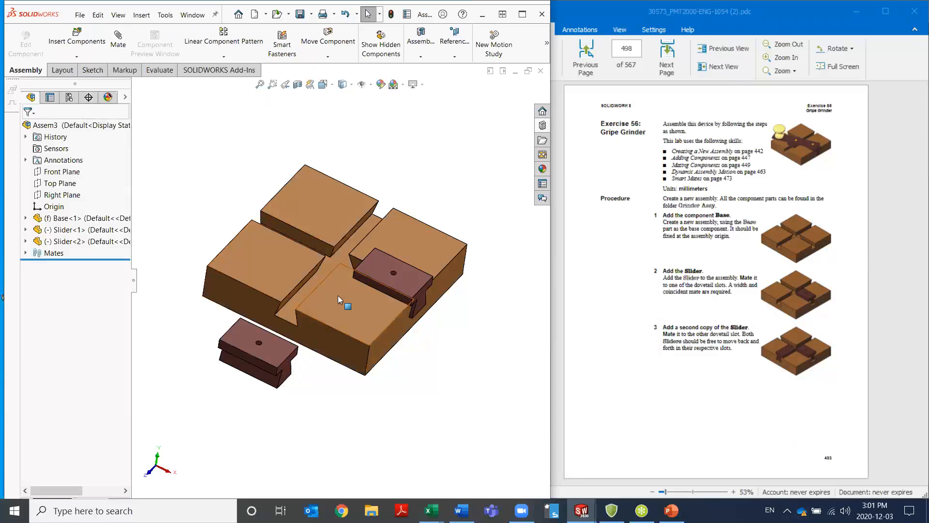
{"action": "right_click", "coordinate": [247, 345]}
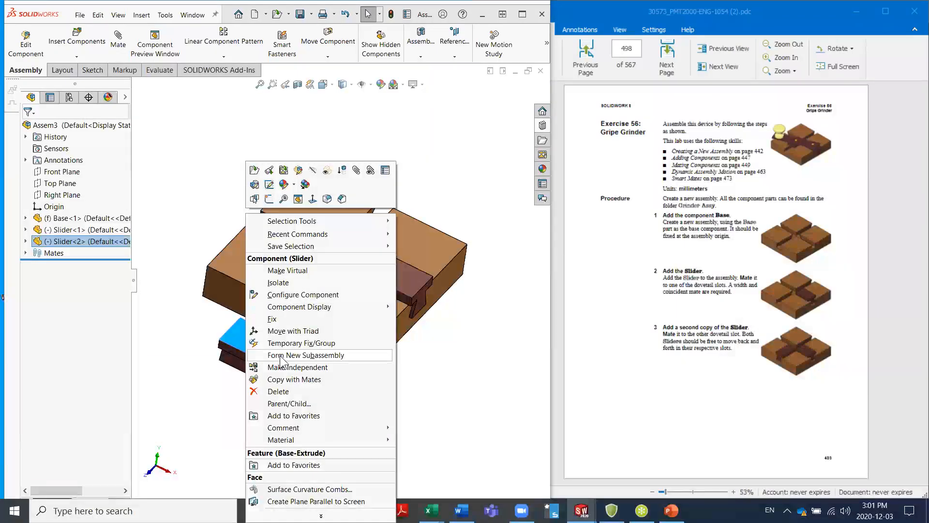
{"action": "left_click", "coordinate": [296, 331]}
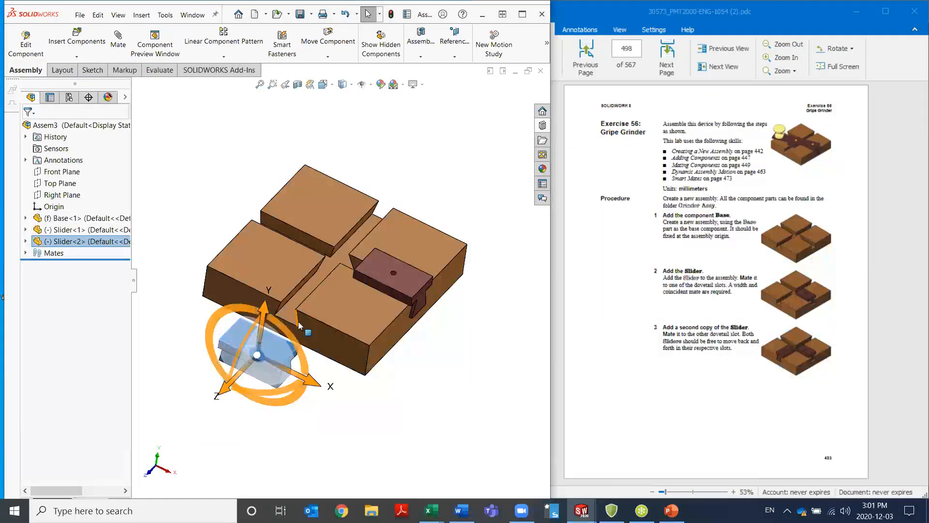
{"action": "middle_click_drag", "start_coordinate": [300, 404], "coordinate": [272, 378]}
{"action": "mouse_move", "coordinate": [186, 373]}
{"action": "left_mouse_down"}
{"action": "mouse_move", "coordinate": [155, 387]}
{"action": "mouse_move", "coordinate": [180, 377]}
{"action": "left_mouse_up"}
{"action": "left_click_drag", "start_coordinate": [228, 254], "coordinate": [229, 220]}
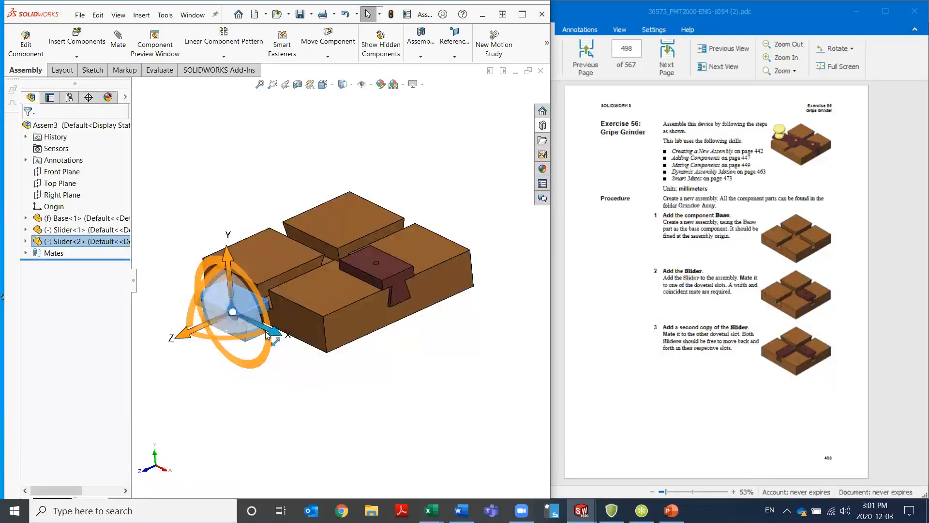
{"action": "mouse_move", "coordinate": [272, 336]}
{"action": "left_mouse_down"}
{"action": "mouse_move", "coordinate": [310, 353]}
{"action": "mouse_move", "coordinate": [267, 340]}
{"action": "left_mouse_up"}
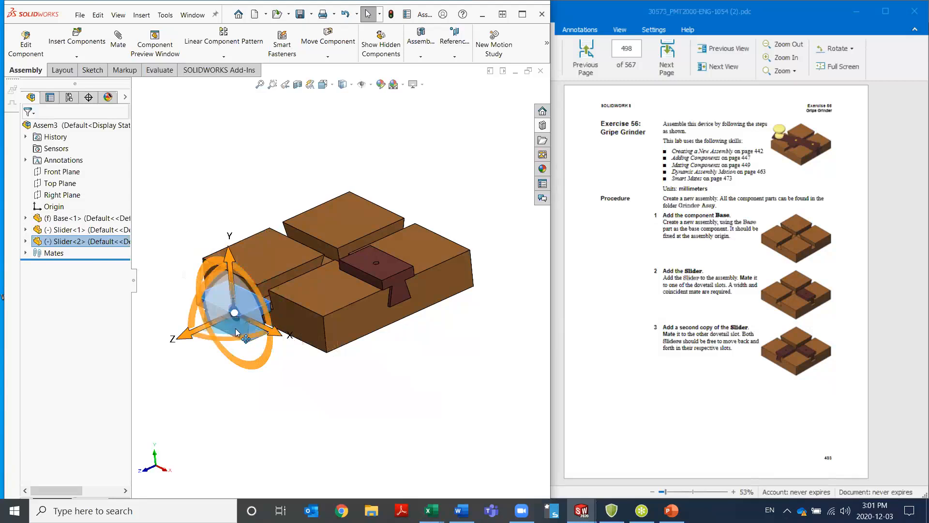
{"action": "left_click_drag", "start_coordinate": [209, 336], "coordinate": [256, 351]}
{"action": "middle_click_drag", "start_coordinate": [318, 271], "coordinate": [236, 389]}
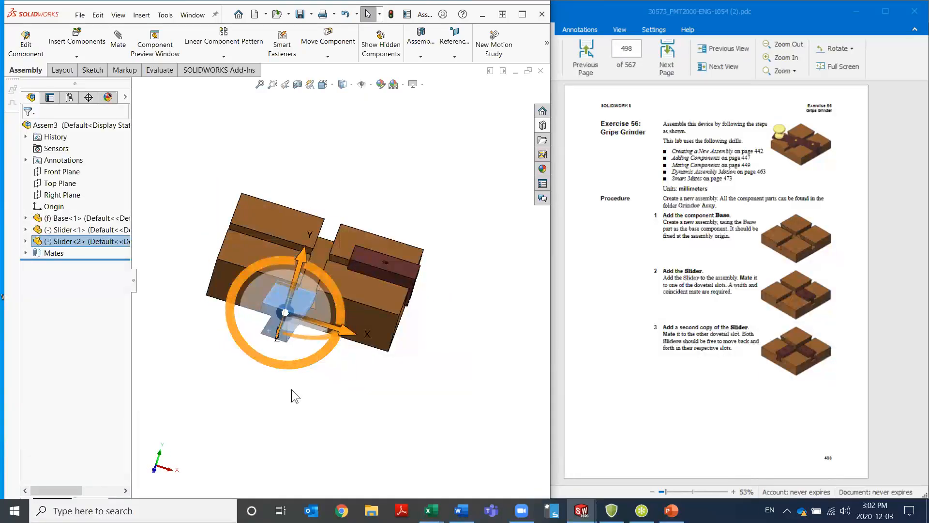
{"action": "left_click", "coordinate": [395, 189]}
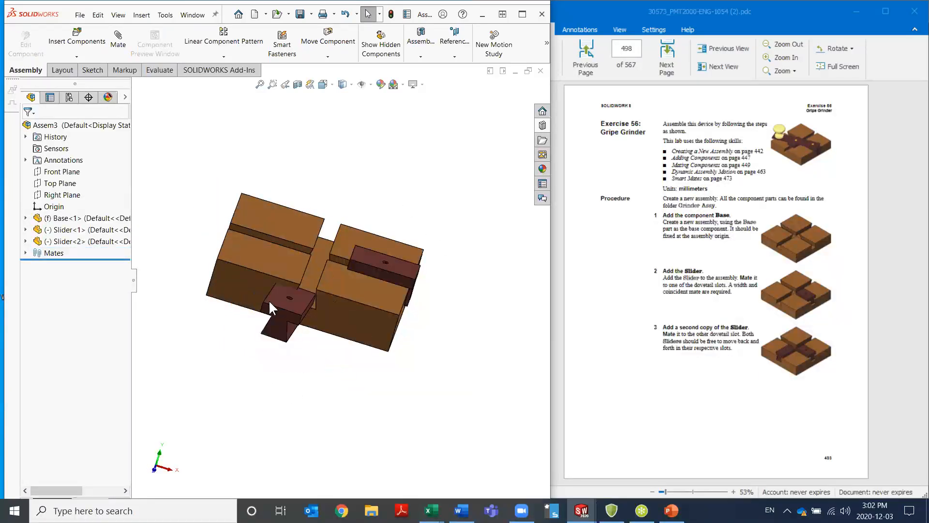
Add a coincident mate between the second Slider's bottom face and the floor of the other dovetail slot
{"action": "middle_click_drag", "start_coordinate": [299, 371], "coordinate": [303, 440]}
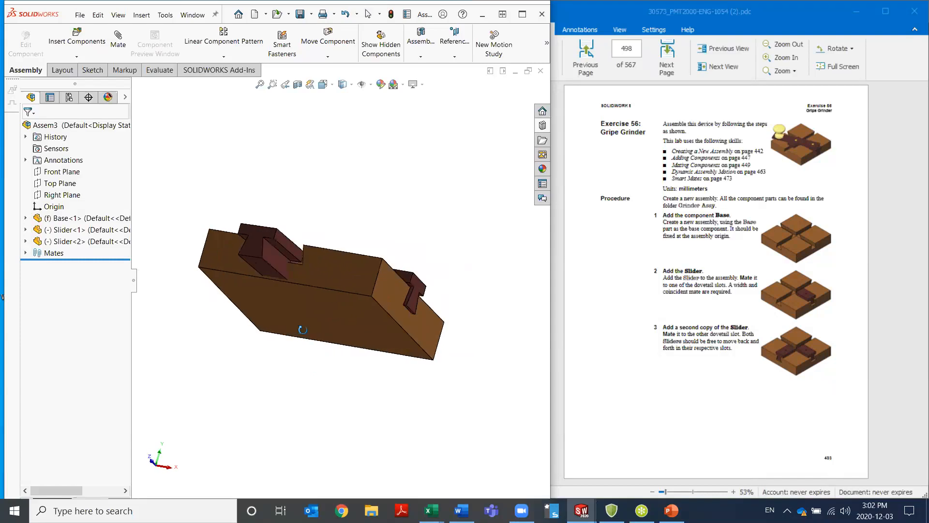
{"action": "left_click", "coordinate": [261, 272]}
{"action": "middle_click_drag", "start_coordinate": [283, 259], "coordinate": [276, 319]}
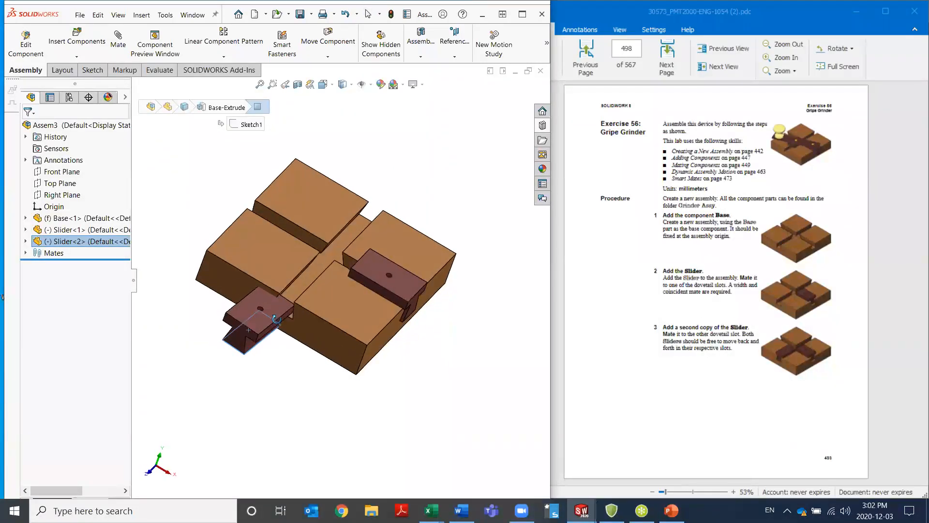
{"action": "left_click", "coordinate": [298, 288], "text": "ctrl"}
{"action": "left_click", "coordinate": [329, 282]}
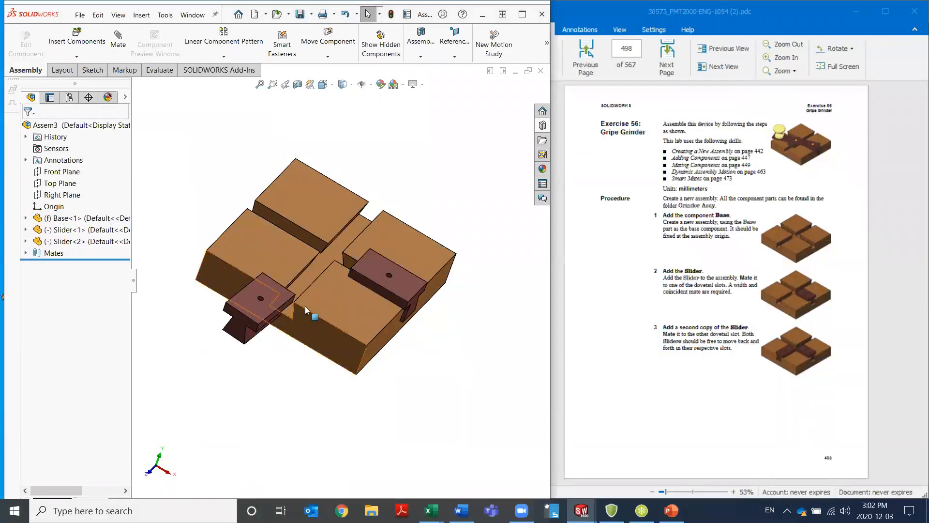
Add a width mate centring the second Slider's two angled side faces between the angled walls of its dovetail slot
{"action": "scroll", "coordinate": [306, 310], "scroll_direction": "down", "scroll_amount": 6}
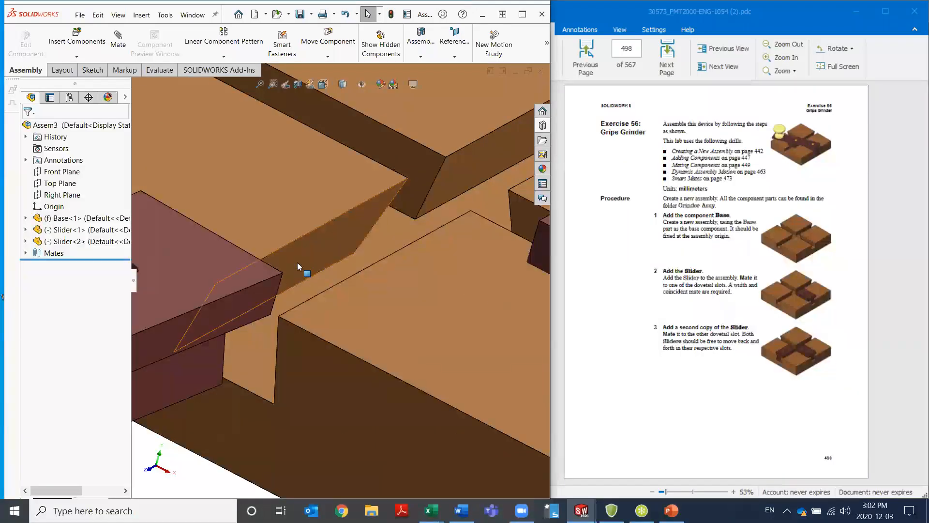
{"action": "left_click", "coordinate": [297, 262]}
{"action": "left_click", "coordinate": [185, 388], "text": "ctrl"}
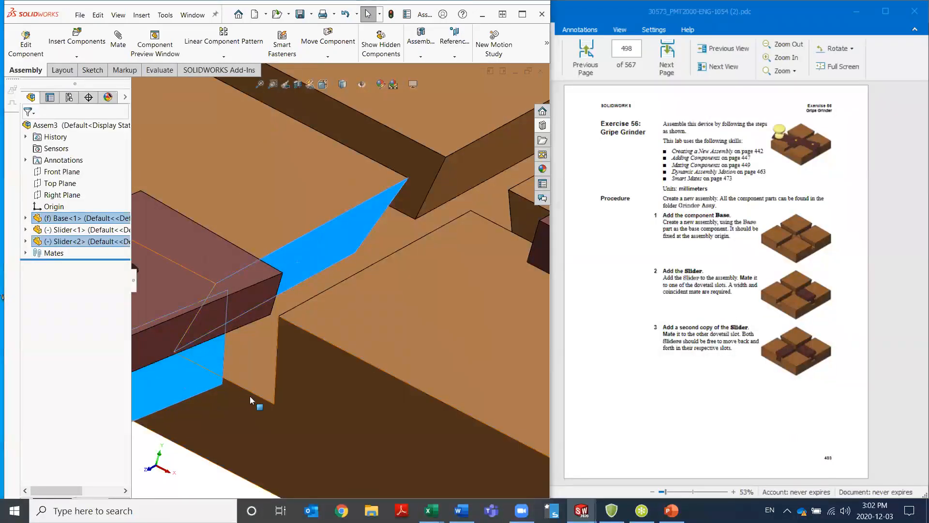
{"action": "scroll", "coordinate": [237, 387], "scroll_direction": "up", "scroll_amount": 5}
{"action": "middle_click_drag", "start_coordinate": [236, 387], "coordinate": [309, 271]}
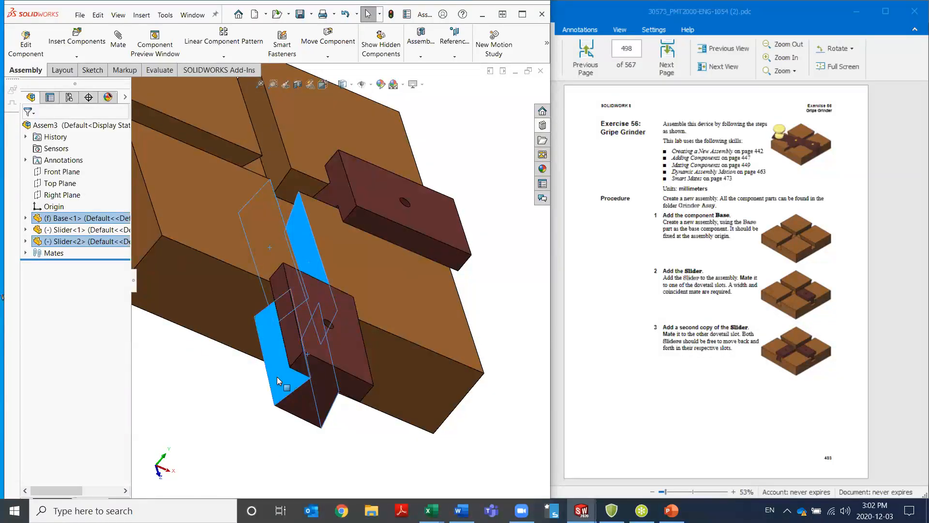
{"action": "left_click", "coordinate": [305, 372]}
{"action": "left_click", "coordinate": [306, 370]}
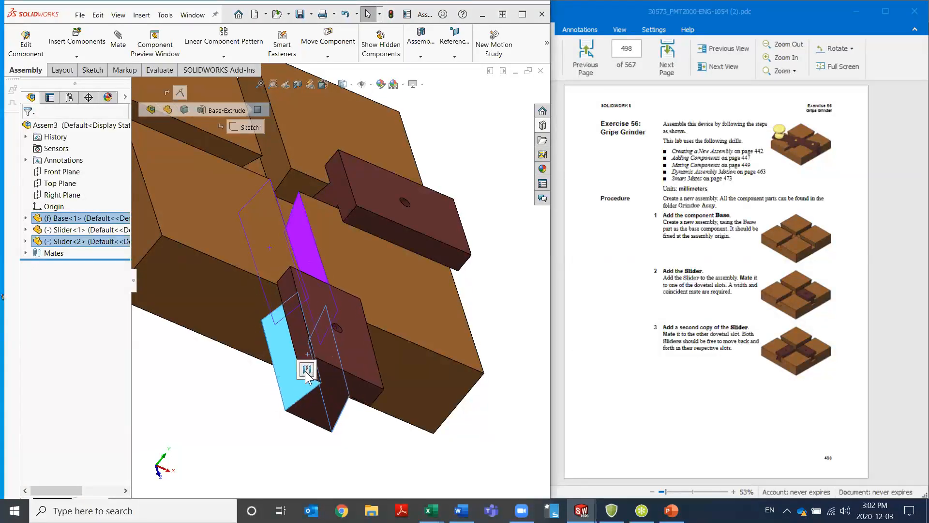
{"action": "left_click", "coordinate": [324, 371]}
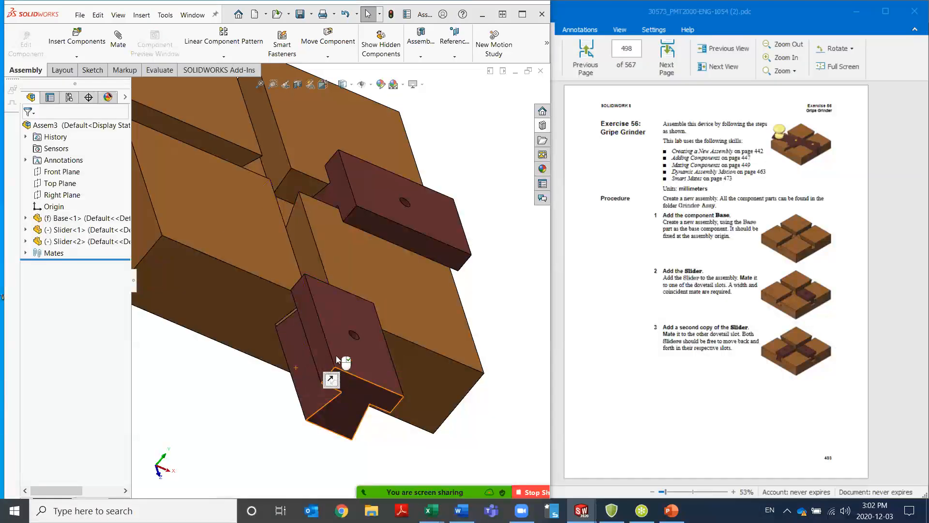
Slide the second Slider along its dovetail slot onto the Base, leave it partway in, and clear the selection
{"action": "left_click_drag", "start_coordinate": [330, 335], "coordinate": [301, 257]}
{"action": "scroll", "coordinate": [334, 349], "scroll_direction": "up", "scroll_amount": 4}
{"action": "middle_click_drag", "start_coordinate": [374, 315], "coordinate": [309, 342]}
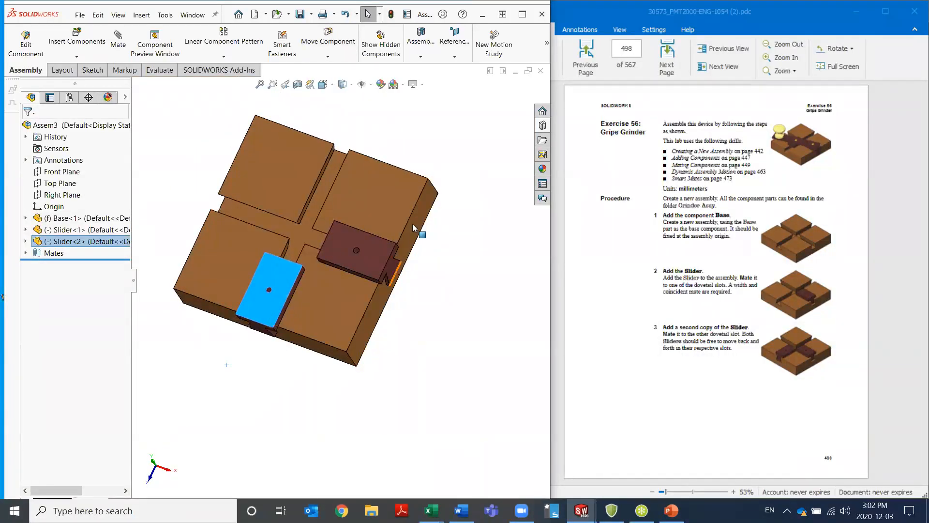
{"action": "left_click", "coordinate": [445, 136]}
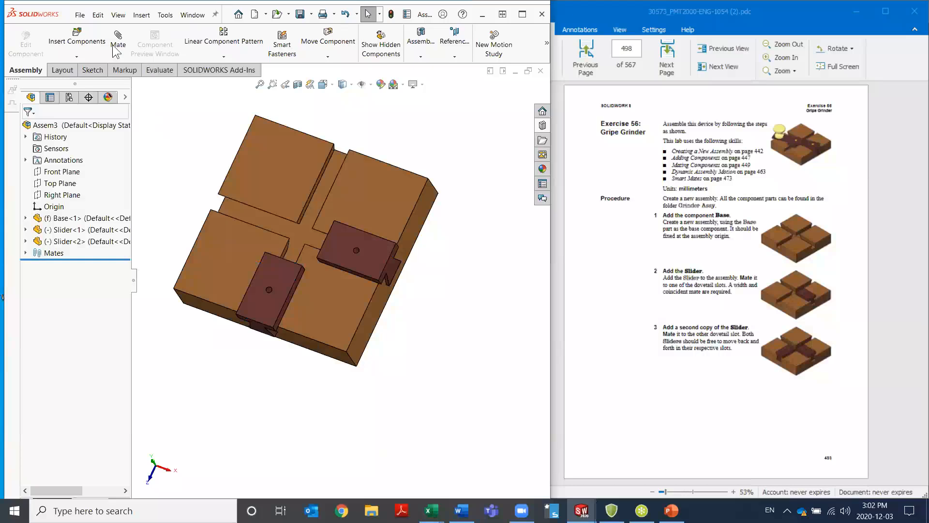
Rebuild the assembly and save it as Grinder in the Essentials folder on the Desktop
{"action": "left_click", "coordinate": [80, 15]}
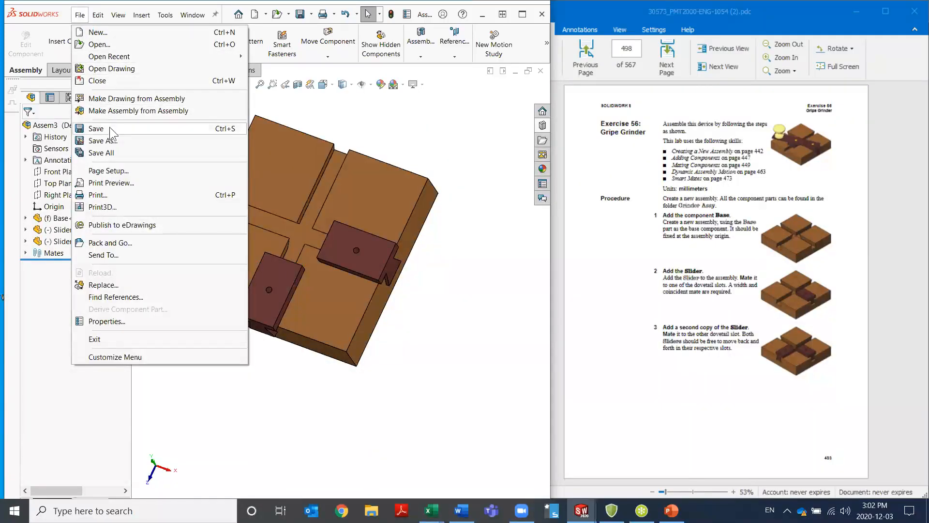
{"action": "left_click", "coordinate": [111, 140]}
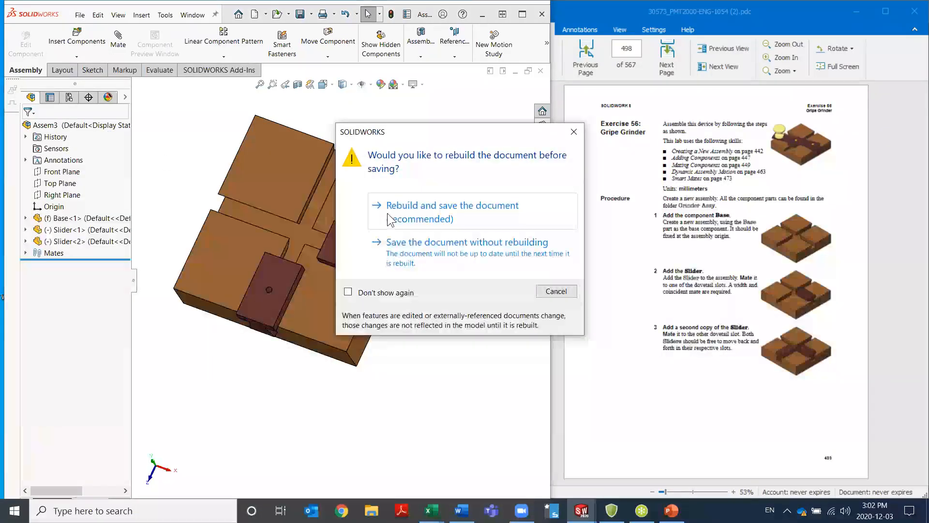
{"action": "left_click", "coordinate": [409, 215]}
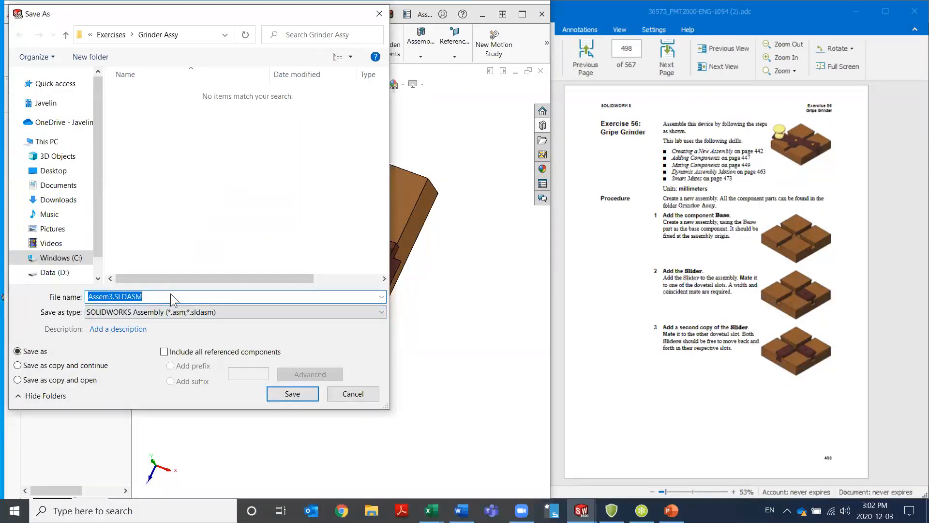
{"action": "left_click", "coordinate": [65, 174]}
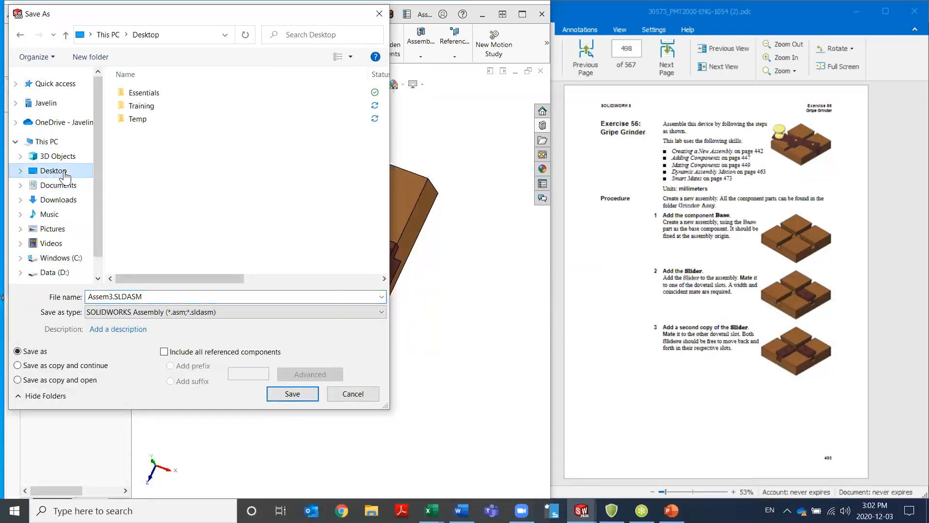
{"action": "double_click", "coordinate": [155, 94]}
{"action": "double_click", "coordinate": [157, 294]}
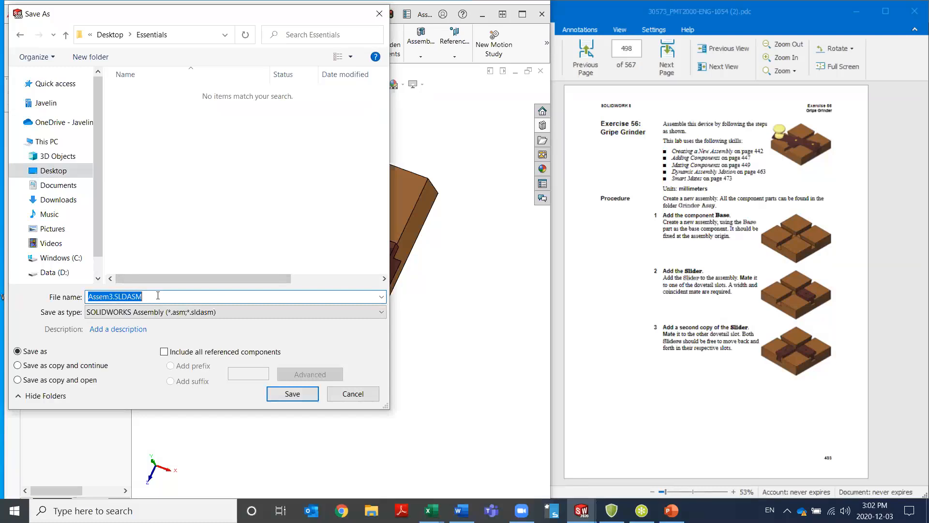
{"action": "type", "text": "Grinder"}
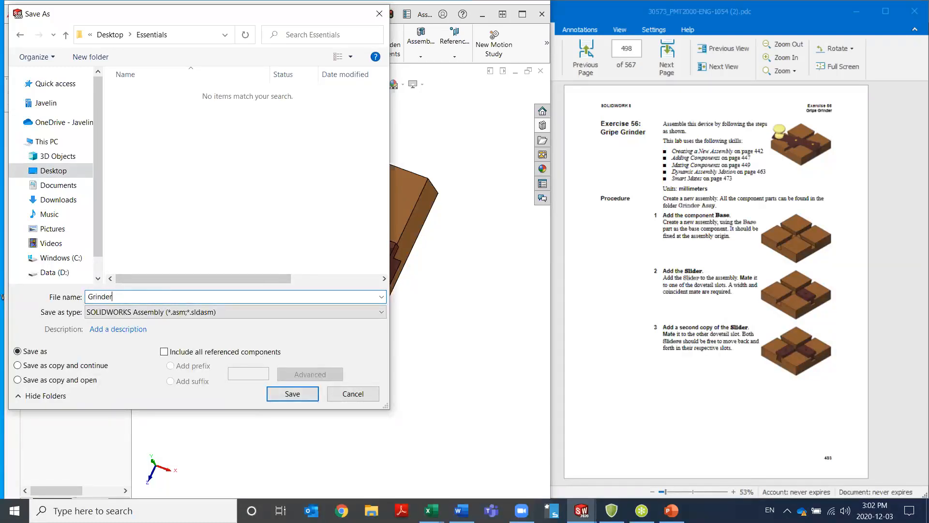
{"action": "key", "text": "Return"}
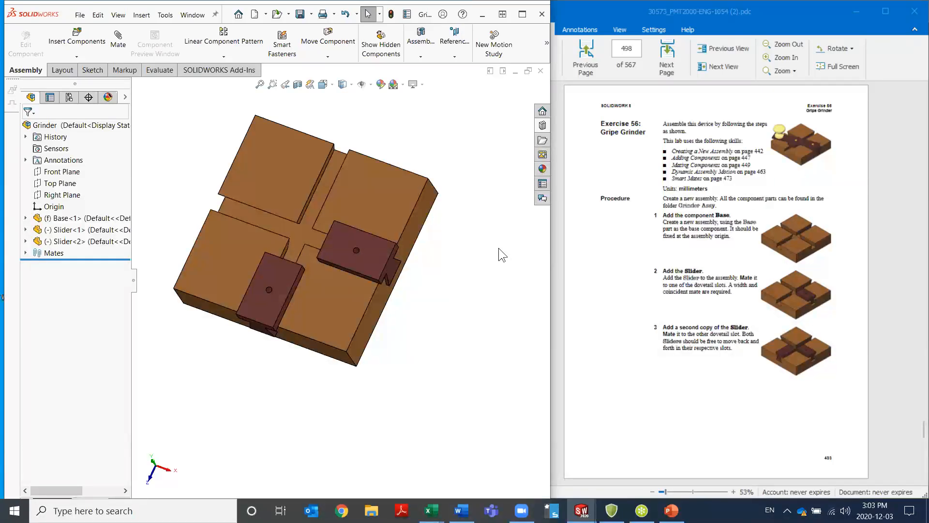
Keep the Design Library pinned open and open the Handle part from its Grinder Assy folder
{"action": "left_click", "coordinate": [542, 126]}
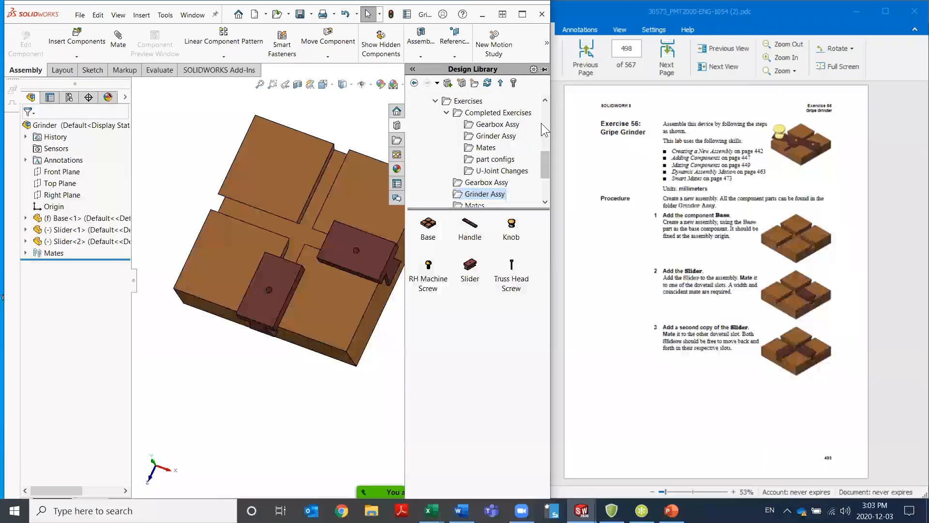
{"action": "left_click", "coordinate": [543, 69]}
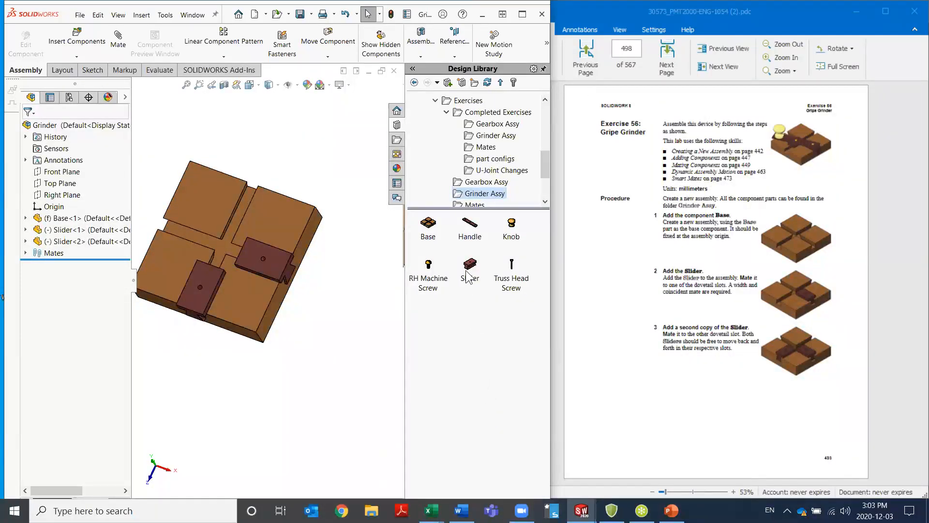
{"action": "left_click", "coordinate": [472, 231]}
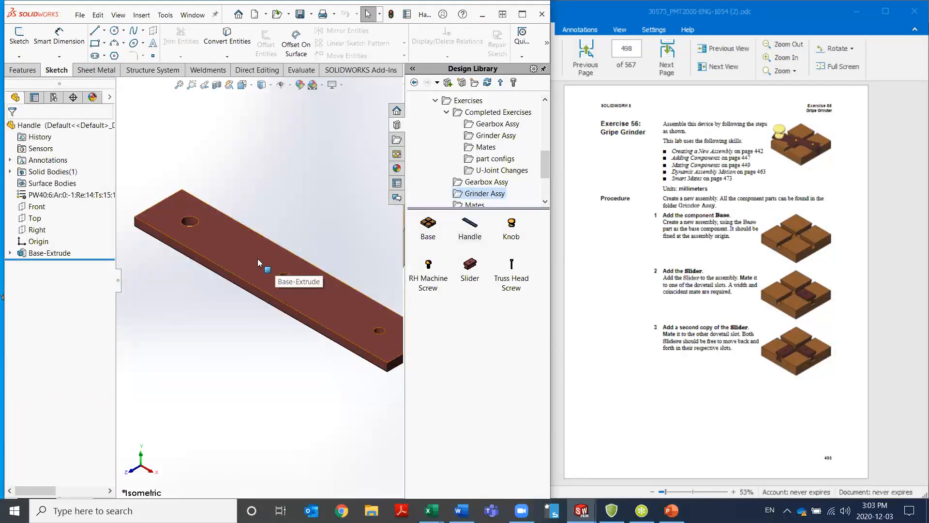
Make a new assembly from the open Handle part and place the Handle fixed at the assembly origin
{"action": "left_click", "coordinate": [266, 15]}
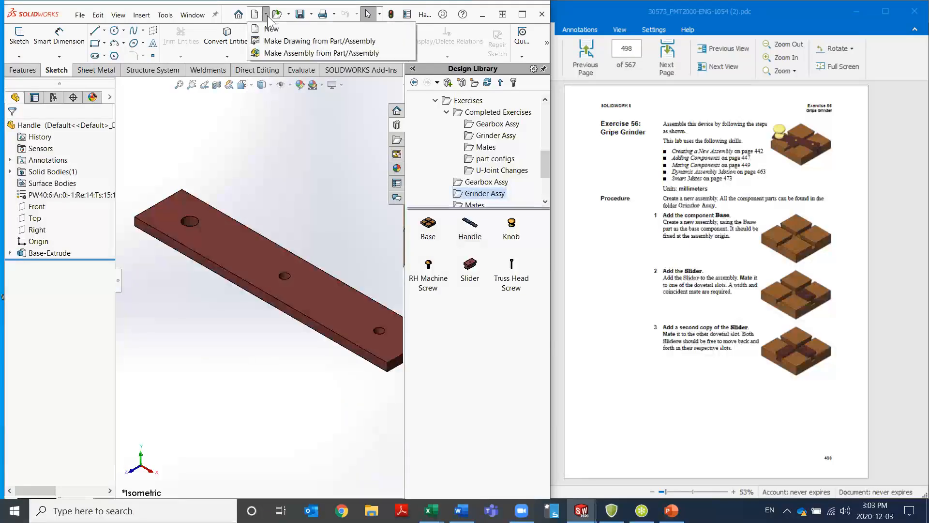
{"action": "left_click", "coordinate": [259, 53]}
{"action": "left_click", "coordinate": [321, 363]}
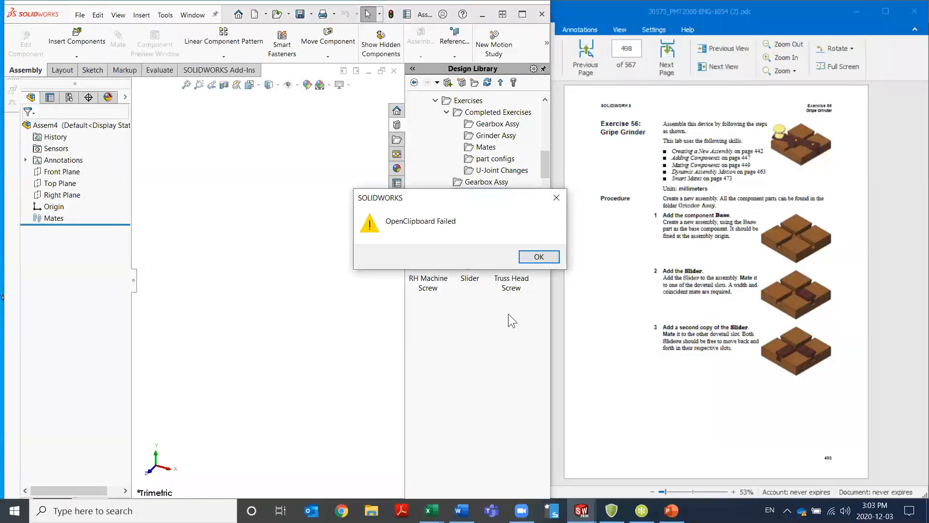
{"action": "left_click", "coordinate": [539, 257]}
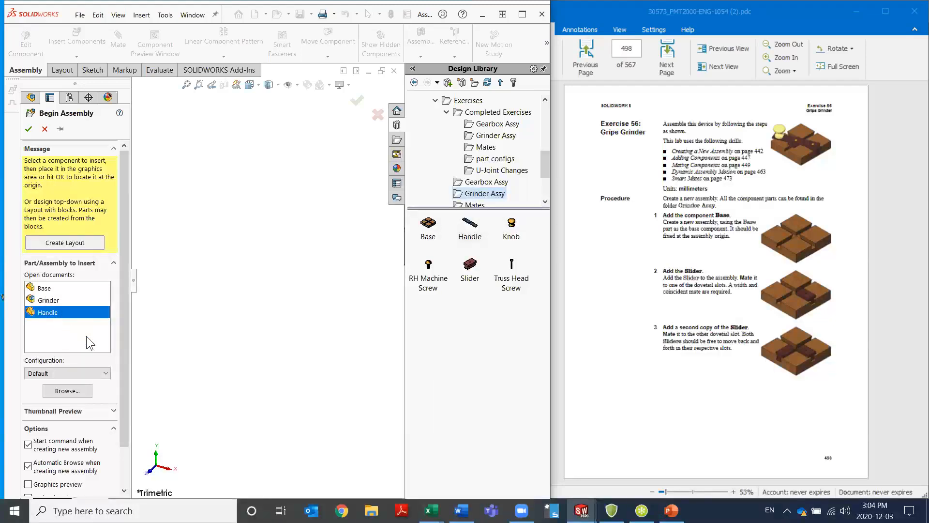
{"action": "left_click", "coordinate": [28, 129]}
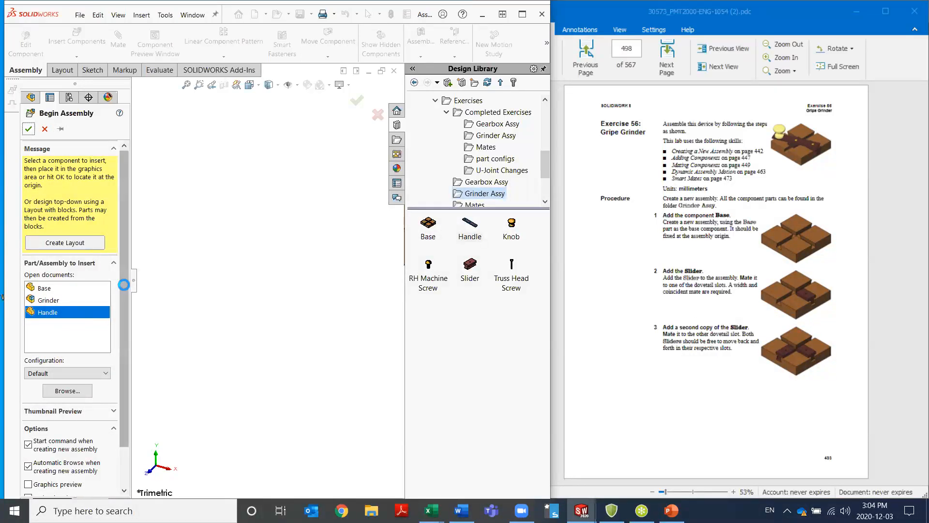
{"action": "scroll", "coordinate": [265, 282], "scroll_direction": "up", "scroll_amount": 4}
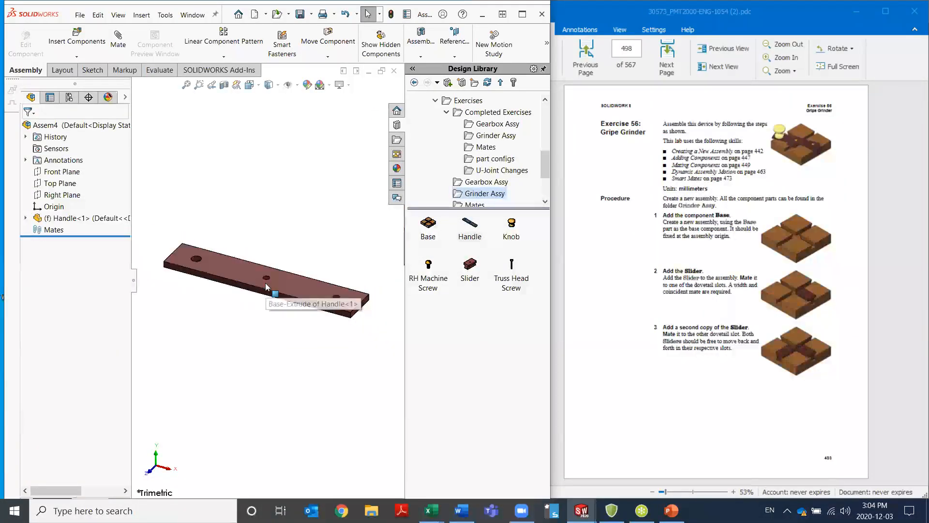
{"action": "scroll", "coordinate": [213, 251], "scroll_direction": "down", "scroll_amount": 2}
{"action": "scroll", "coordinate": [213, 250], "scroll_direction": "up", "scroll_amount": 1}
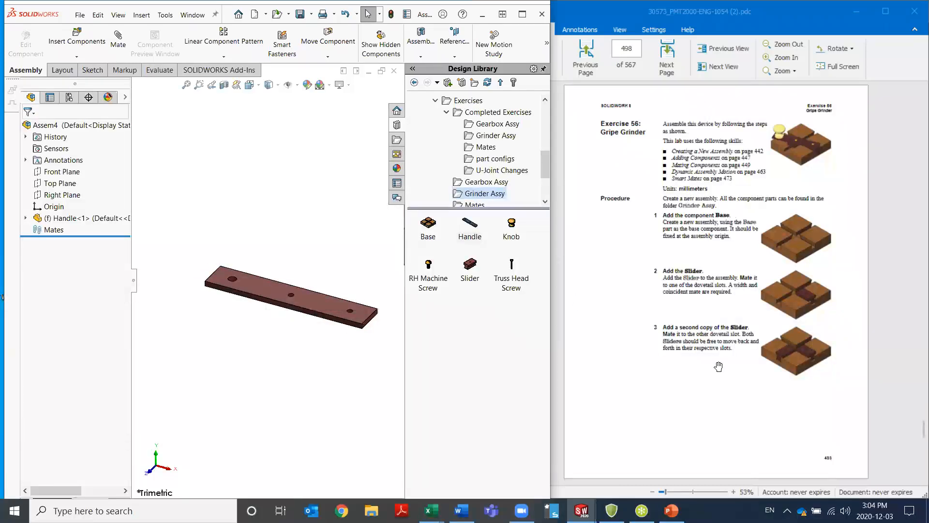
Show the Crank assembly instructions on page 499 and insert one Knob from the library above the Handle's larger end hole
{"action": "scroll", "coordinate": [737, 355], "scroll_direction": "down", "scroll_amount": 6}
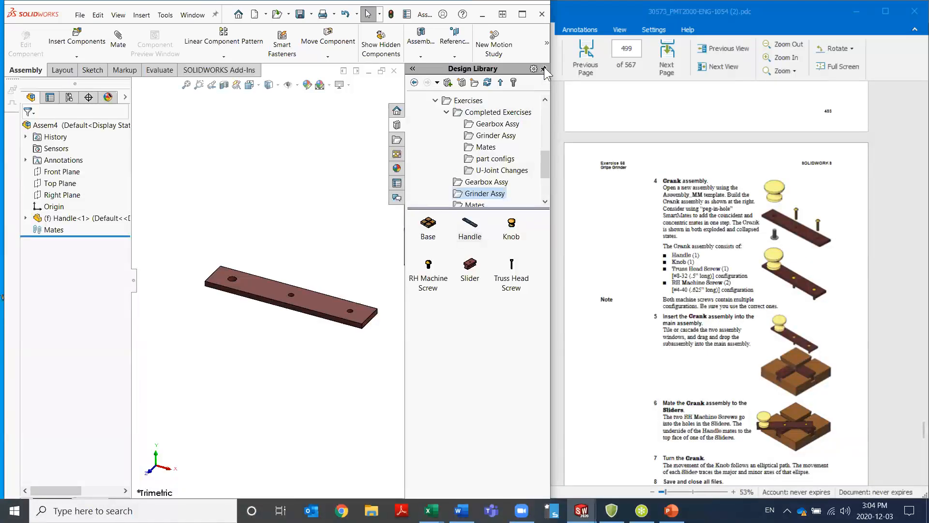
{"action": "left_click", "coordinate": [511, 227]}
{"action": "left_click_drag", "start_coordinate": [511, 229], "coordinate": [235, 218]}
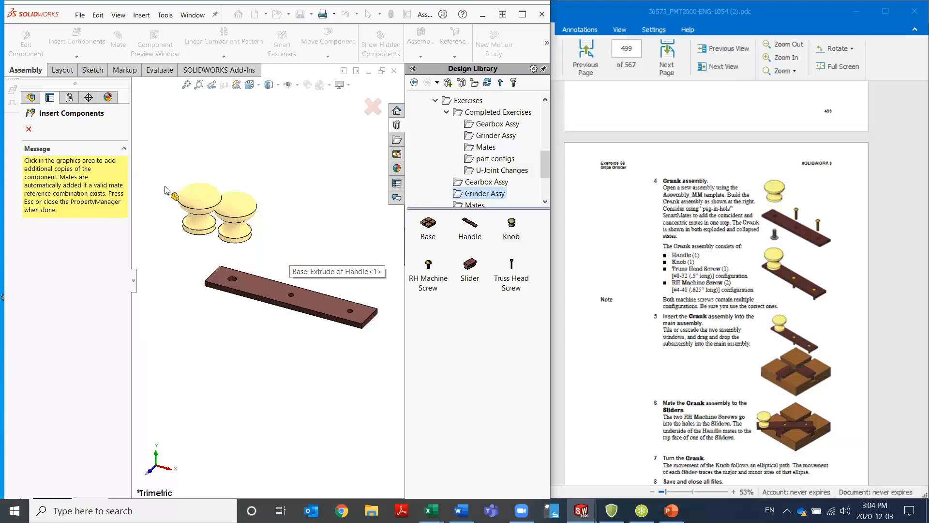
{"action": "left_click", "coordinate": [29, 129]}
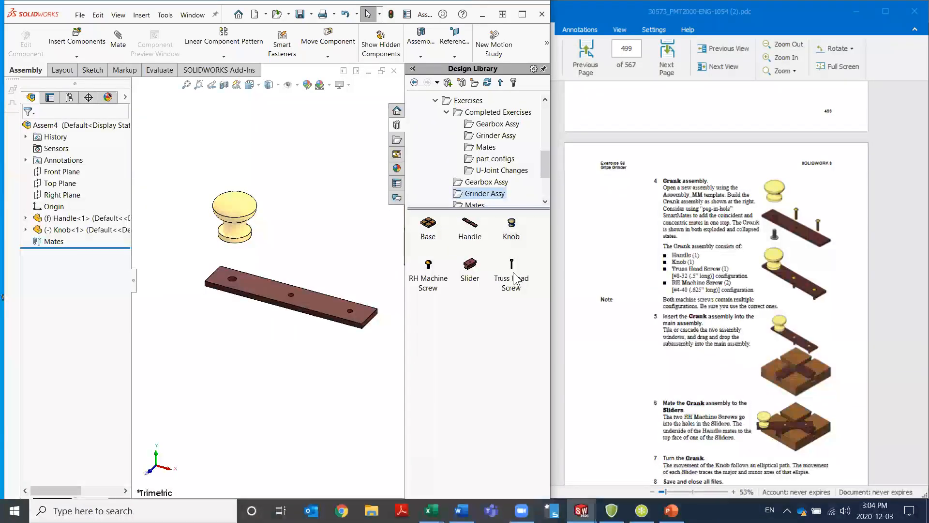
Insert one Truss Head Screw beside the Knob using the #8-32 (.5" LONG) configuration
{"action": "left_click_drag", "start_coordinate": [513, 271], "coordinate": [290, 231]}
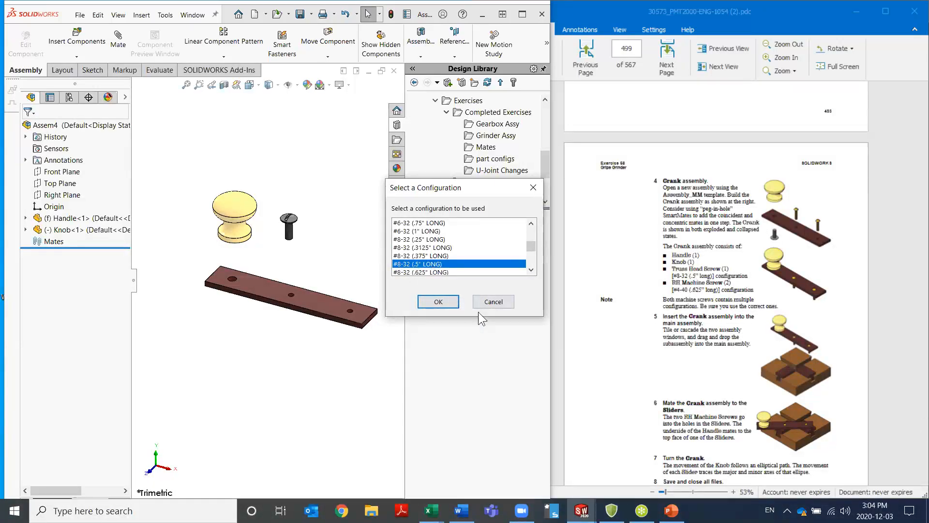
{"action": "left_click", "coordinate": [449, 302]}
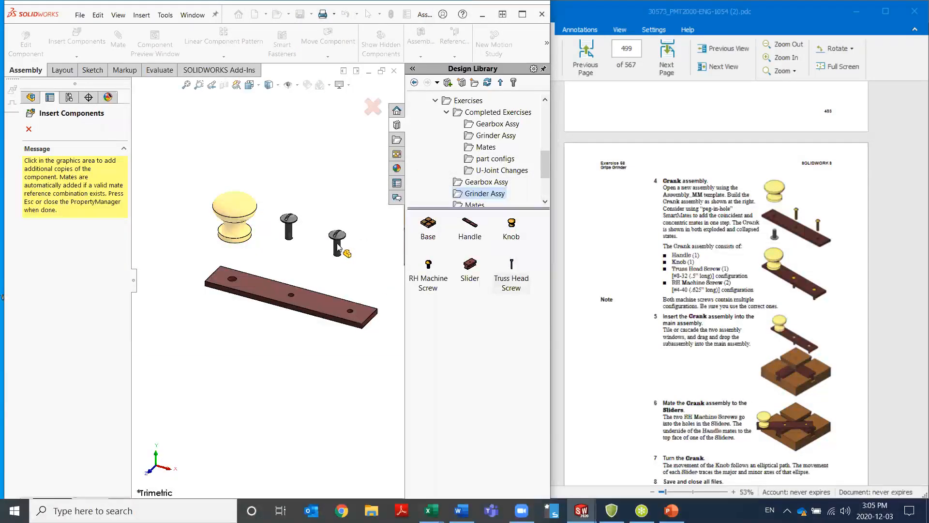
{"action": "key", "text": "Escape"}
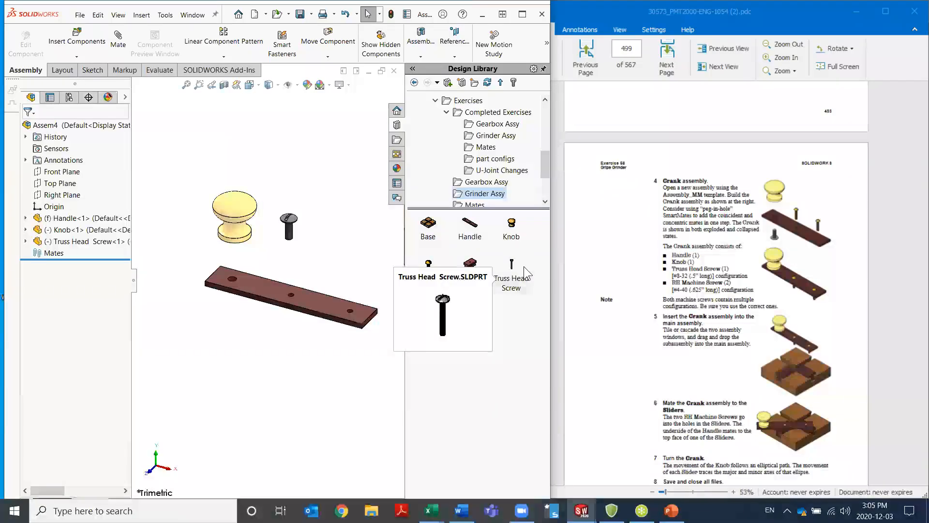
{"action": "mouse_move", "coordinate": [513, 269]}
{"action": "left_mouse_down"}
{"action": "mouse_move", "coordinate": [484, 276]}
{"action": "mouse_move", "coordinate": [325, 247]}
{"action": "mouse_move", "coordinate": [399, 253]}
{"action": "mouse_move", "coordinate": [508, 283]}
{"action": "left_mouse_up"}
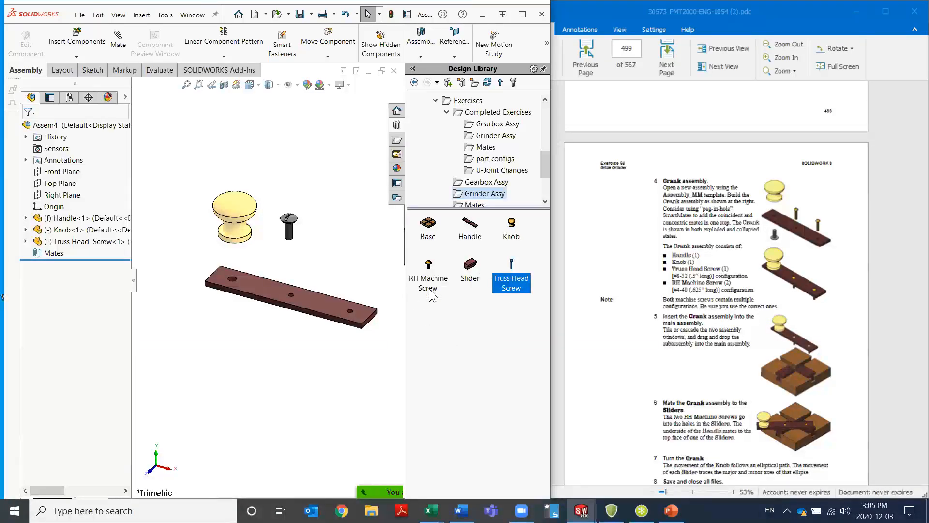
Insert two RH Machine Screws in the #4-40 (.625" LONG) configuration above the Handle, and unpin the Design Library
{"action": "left_click_drag", "start_coordinate": [431, 270], "coordinate": [333, 247]}
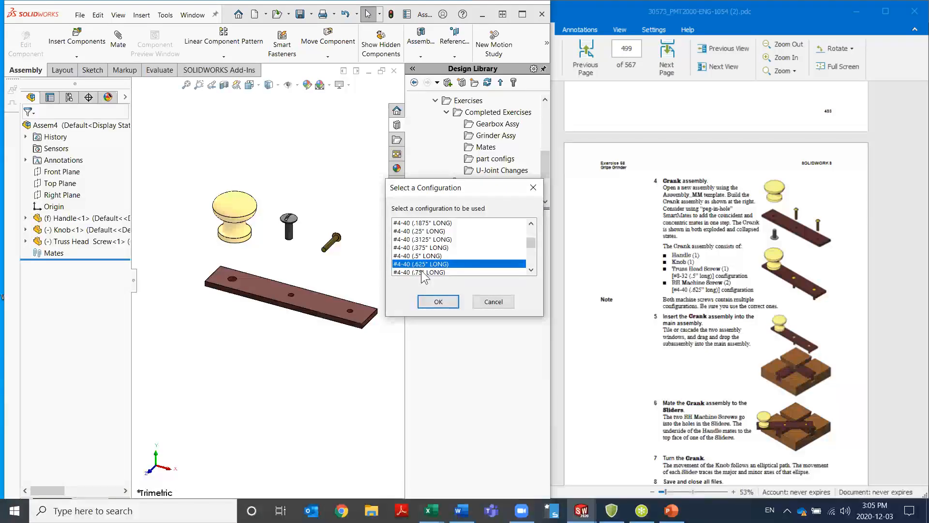
{"action": "left_click", "coordinate": [436, 300]}
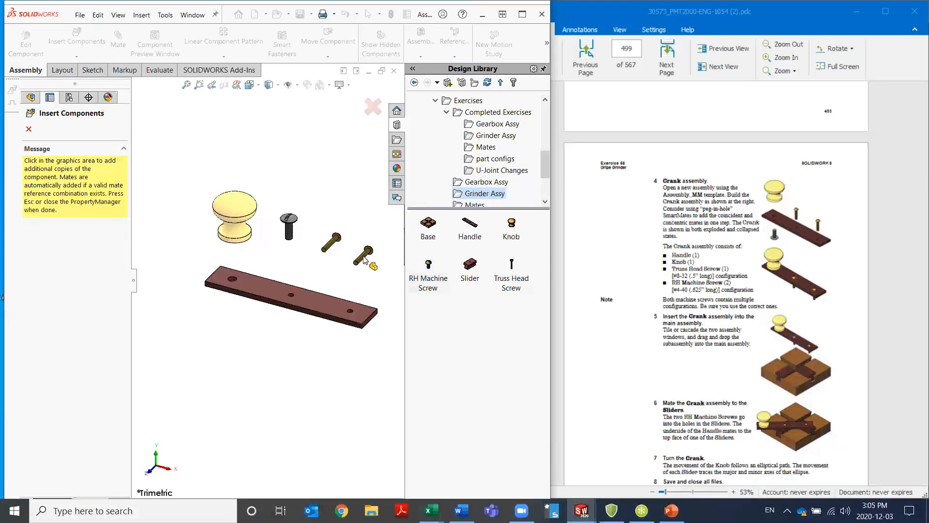
{"action": "left_click", "coordinate": [362, 257]}
{"action": "key", "text": "Escape"}
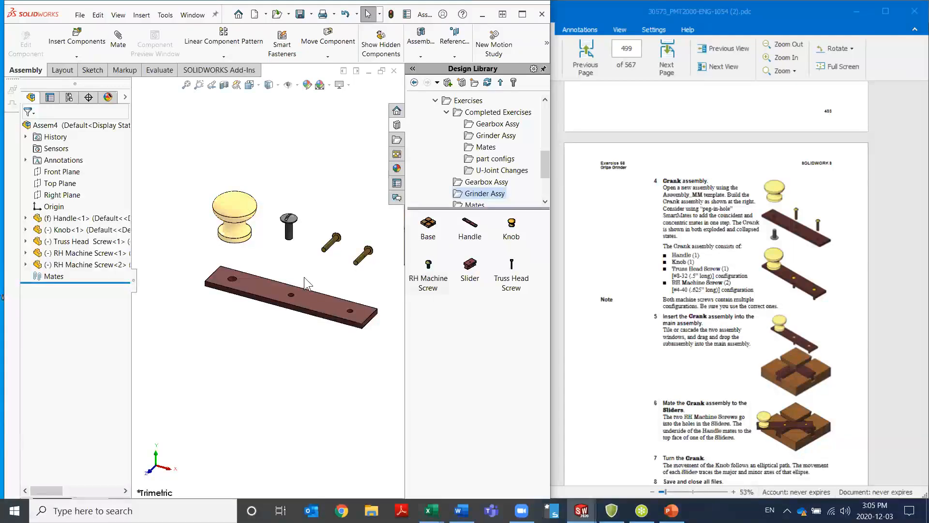
{"action": "left_click", "coordinate": [544, 69]}
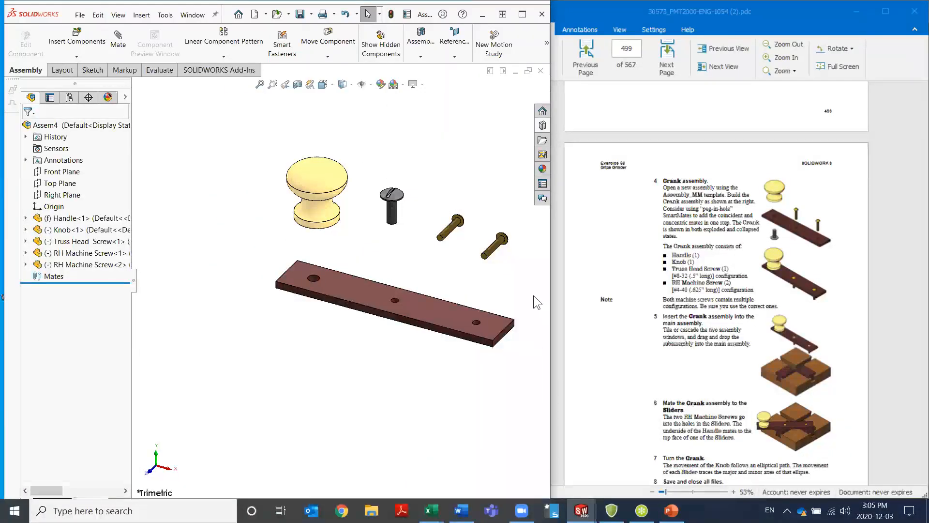
{"action": "scroll", "coordinate": [533, 295], "scroll_direction": "down", "scroll_amount": 2}
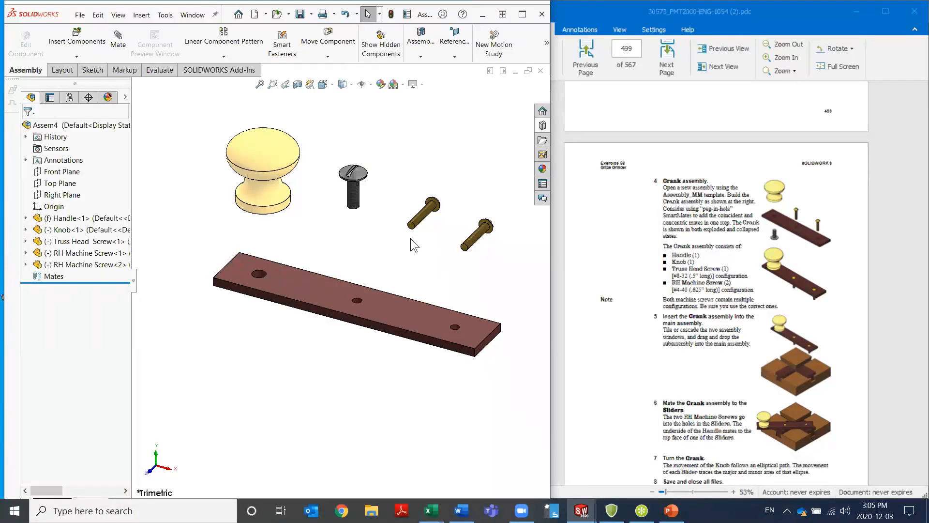
{"action": "mouse_move", "coordinate": [322, 310]}
{"action": "middle_mouse_down"}
{"action": "mouse_move", "coordinate": [322, 280]}
{"action": "mouse_move", "coordinate": [329, 308]}
{"action": "middle_mouse_up"}
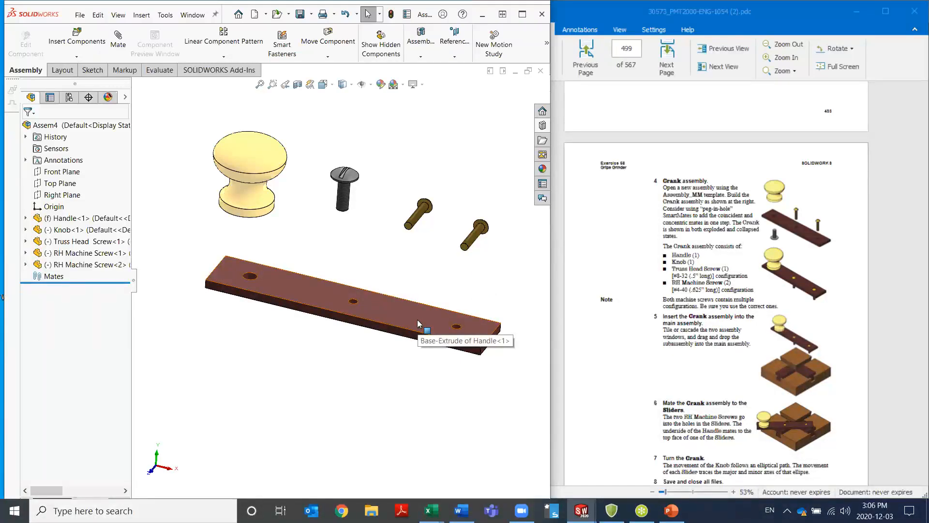
{"action": "left_click_drag", "start_coordinate": [481, 237], "coordinate": [448, 260]}
{"action": "left_click_drag", "start_coordinate": [449, 260], "coordinate": [424, 305]}
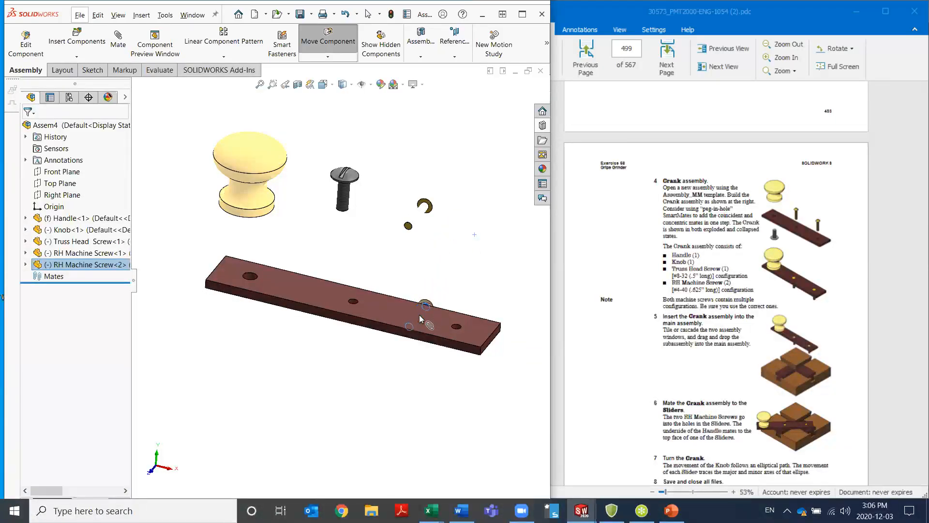
{"action": "left_click_drag", "start_coordinate": [457, 331], "coordinate": [457, 330]}
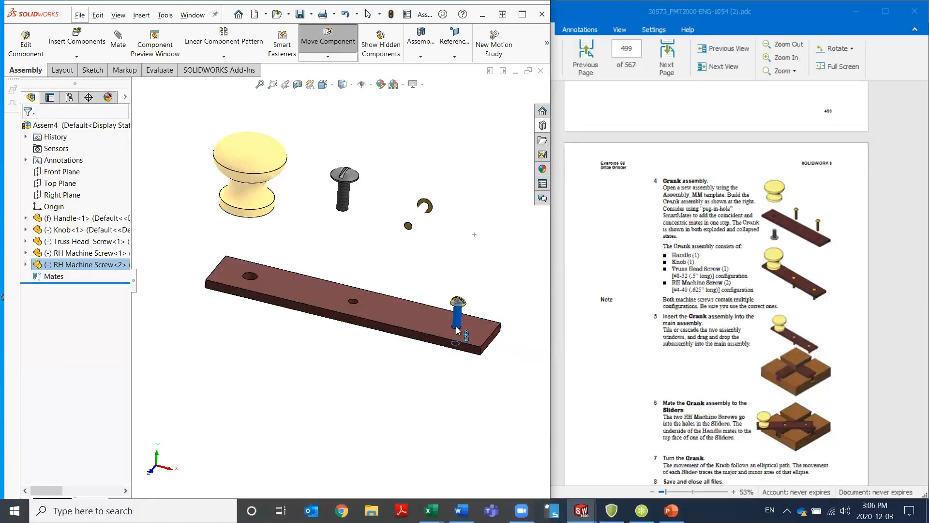
{"action": "left_click_drag", "start_coordinate": [456, 327], "coordinate": [479, 239]}
Mate one RH Machine Screw into the Handle's small end hole with a peg-in-hole SmartMate from the circular edge under its head, and list the mates
{"action": "left_click", "coordinate": [469, 283]}
{"action": "middle_click_drag", "start_coordinate": [468, 285], "coordinate": [494, 164]}
{"action": "scroll", "coordinate": [459, 197], "scroll_direction": "down", "scroll_amount": 10}
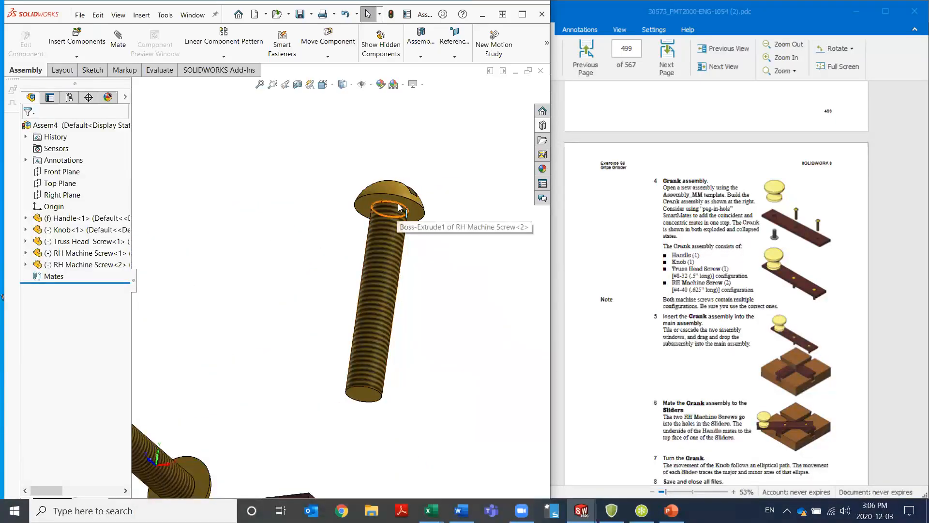
{"action": "left_click", "coordinate": [397, 207]}
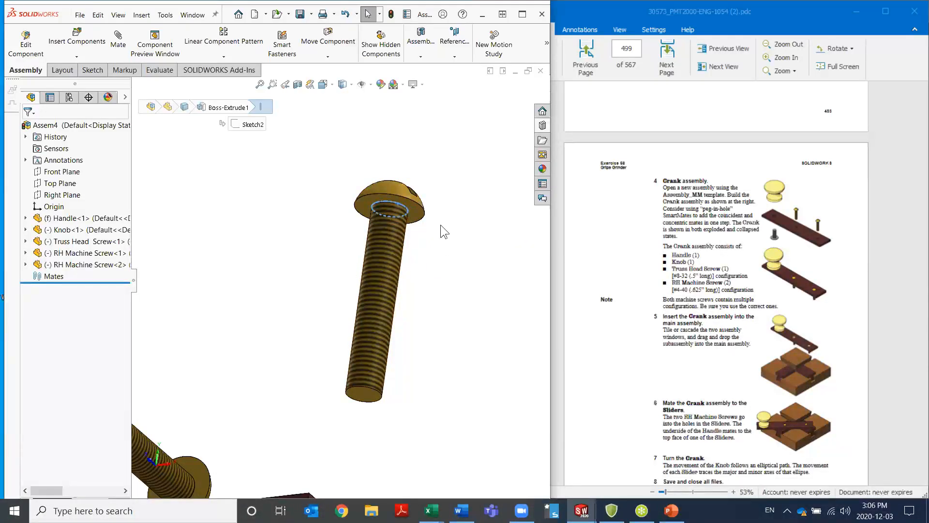
{"action": "scroll", "coordinate": [374, 378], "scroll_direction": "up", "scroll_amount": 5}
{"action": "middle_click_drag", "start_coordinate": [349, 309], "coordinate": [343, 269]}
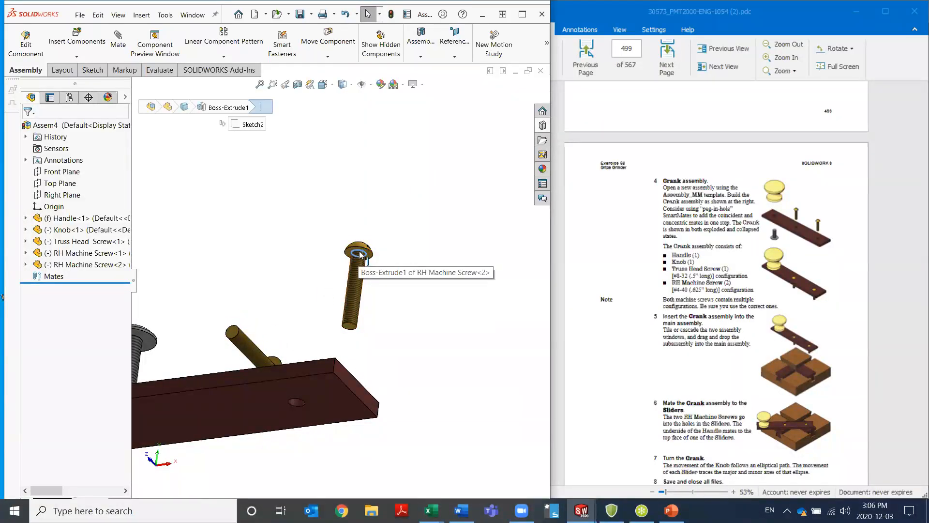
{"action": "mouse_move", "coordinate": [362, 255]}
{"action": "left_mouse_down"}
{"action": "mouse_move", "coordinate": [376, 264]}
{"action": "mouse_move", "coordinate": [360, 278]}
{"action": "mouse_move", "coordinate": [382, 260]}
{"action": "mouse_move", "coordinate": [339, 237]}
{"action": "mouse_move", "coordinate": [349, 240]}
{"action": "mouse_move", "coordinate": [354, 341]}
{"action": "mouse_move", "coordinate": [361, 268]}
{"action": "left_mouse_up"}
{"action": "middle_click_drag", "start_coordinate": [361, 267], "coordinate": [354, 349]}
{"action": "left_click_drag", "start_coordinate": [355, 350], "coordinate": [300, 450]}
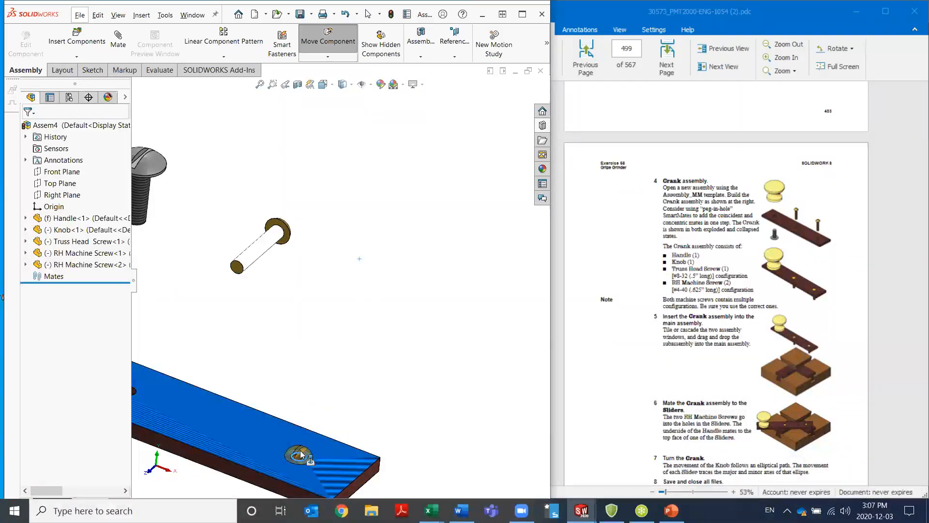
{"action": "left_click_drag", "start_coordinate": [300, 454], "coordinate": [301, 453]}
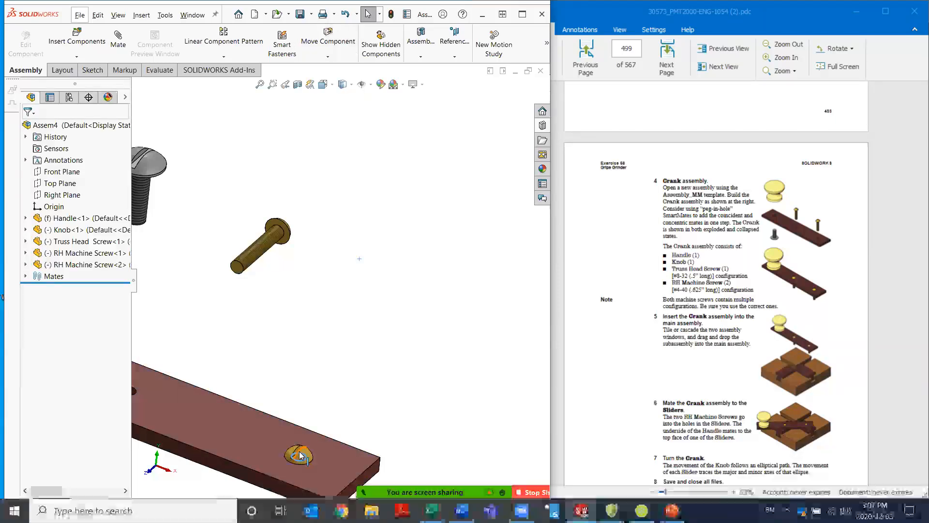
{"action": "left_click", "coordinate": [26, 276]}
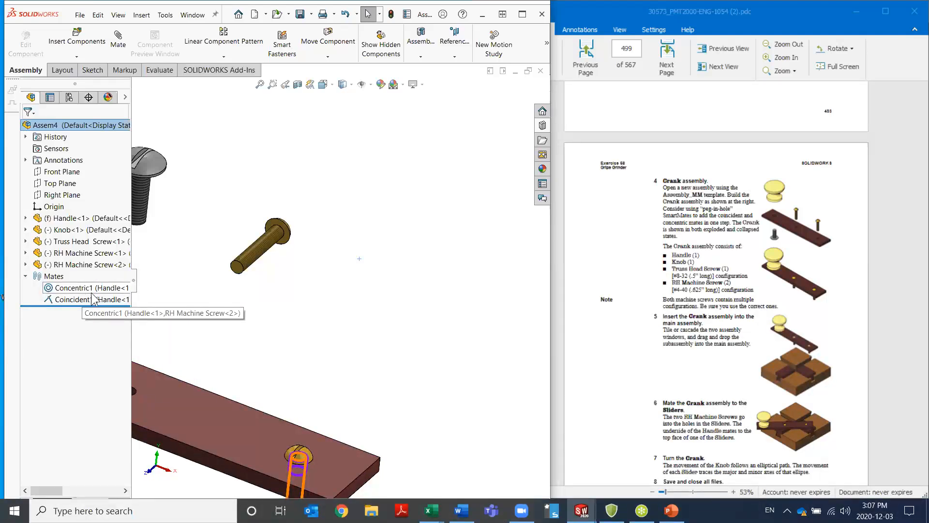
Mate the other RH Machine Screw into the Handle's middle hole with a peg-in-hole SmartMate from the circular edge under its head
{"action": "scroll", "coordinate": [270, 344], "scroll_direction": "up", "scroll_amount": 5}
{"action": "scroll", "coordinate": [193, 301], "scroll_direction": "down", "scroll_amount": 5}
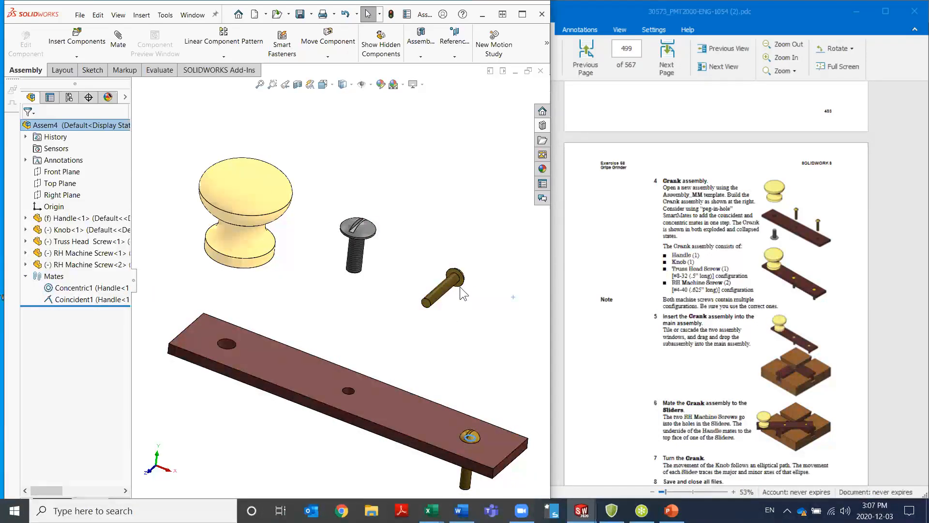
{"action": "left_click_drag", "start_coordinate": [458, 279], "coordinate": [349, 393]}
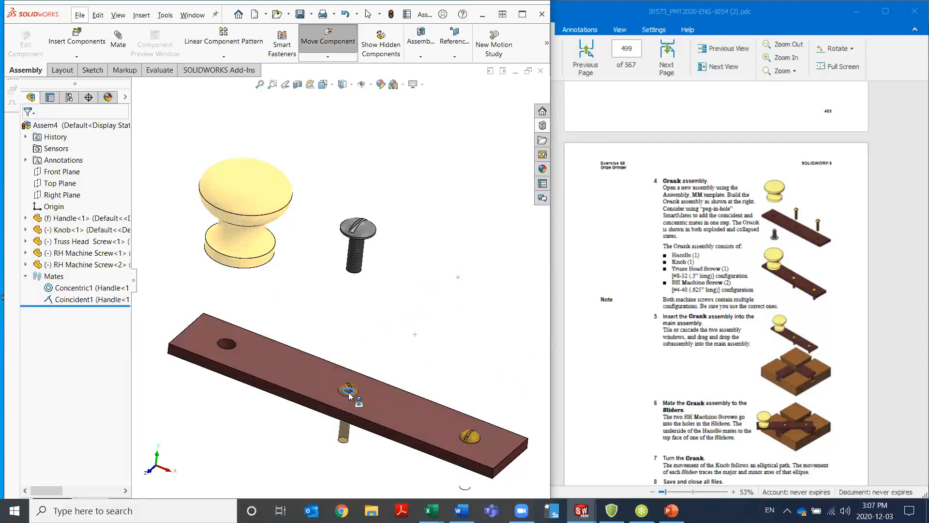
Mate the Knob onto the Handle's larger end hole with a peg-in-hole SmartMate from the hole edge on the Knob's underside
{"action": "middle_click_drag", "start_coordinate": [325, 322], "coordinate": [324, 276]}
{"action": "left_click_drag", "start_coordinate": [223, 326], "coordinate": [274, 286]}
{"action": "middle_click_drag", "start_coordinate": [274, 286], "coordinate": [244, 359]}
{"action": "left_click_drag", "start_coordinate": [245, 358], "coordinate": [234, 320], "text": "alt"}
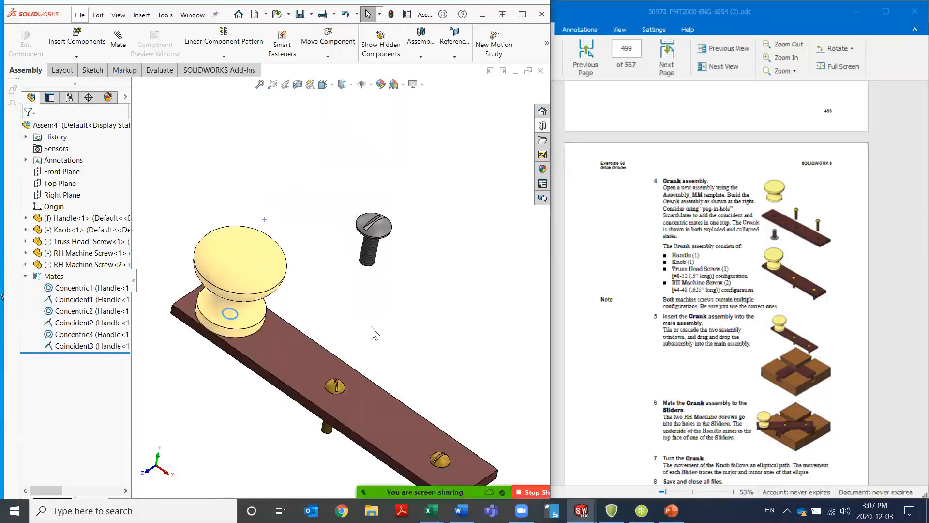
Mate the Truss Head Screw into the larger end hole from the Handle's underside with a peg-in-hole SmartMate
{"action": "middle_click_drag", "start_coordinate": [375, 304], "coordinate": [375, 261]}
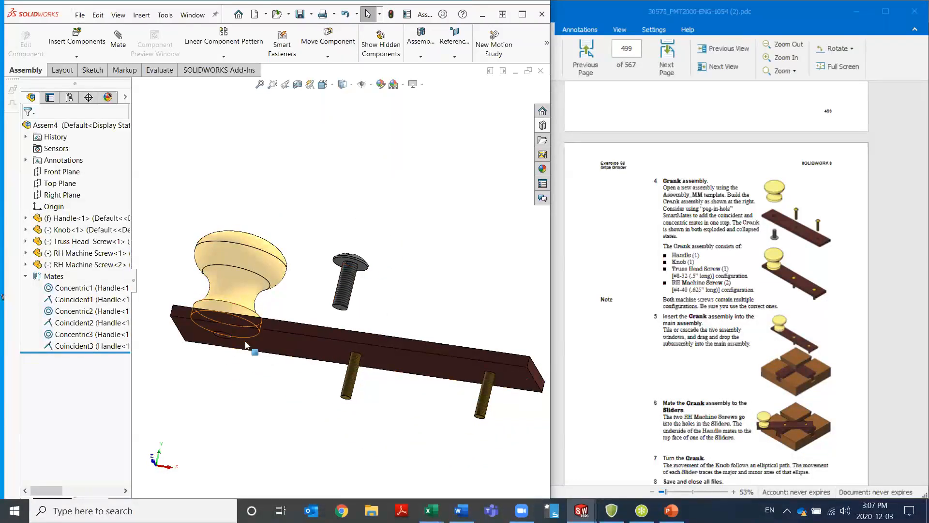
{"action": "left_click_drag", "start_coordinate": [355, 270], "coordinate": [363, 275]}
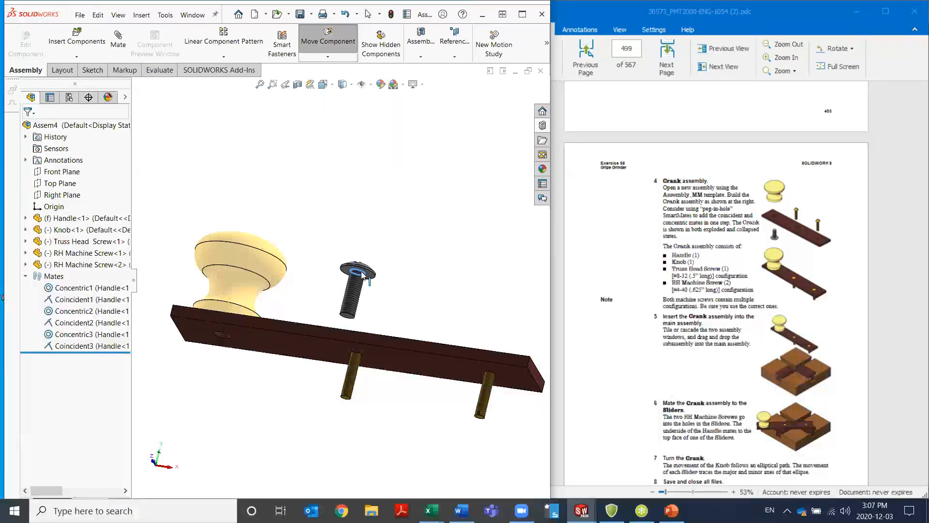
{"action": "left_click_drag", "start_coordinate": [361, 271], "coordinate": [222, 338], "text": "alt"}
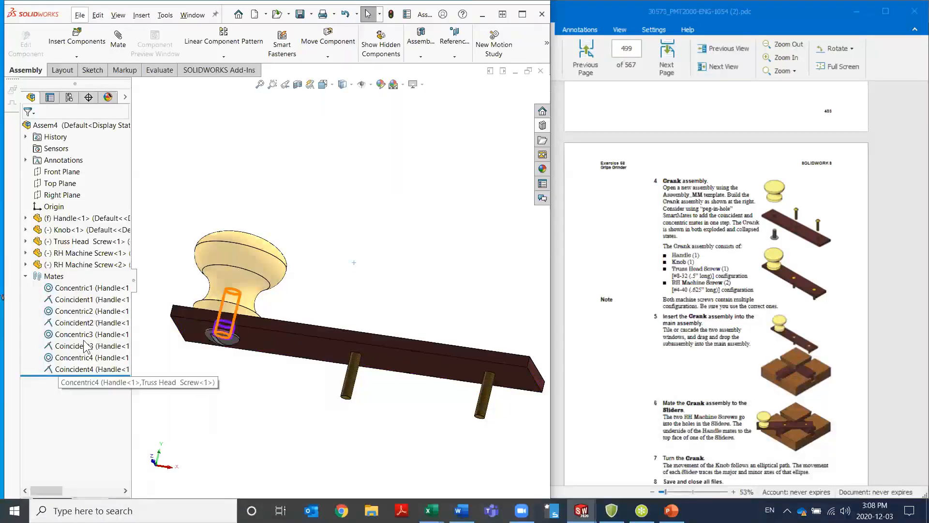
{"action": "middle_click_drag", "start_coordinate": [332, 238], "coordinate": [343, 474]}
{"action": "key", "text": "Escape"}
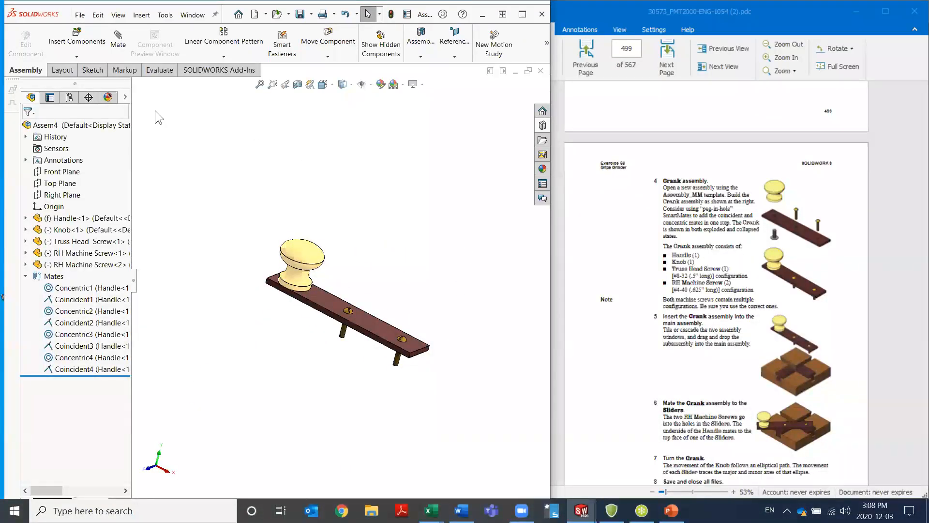
{"action": "left_click", "coordinate": [80, 15]}
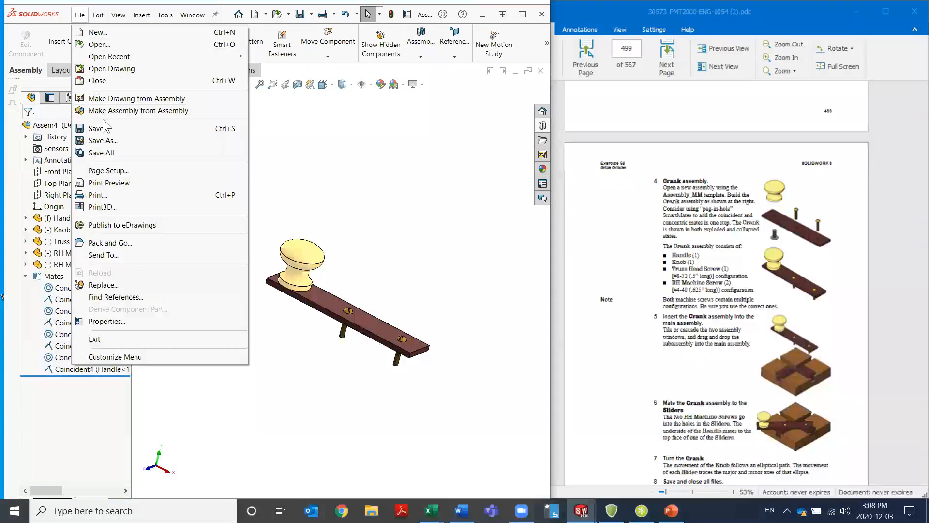
{"action": "left_click", "coordinate": [96, 150]}
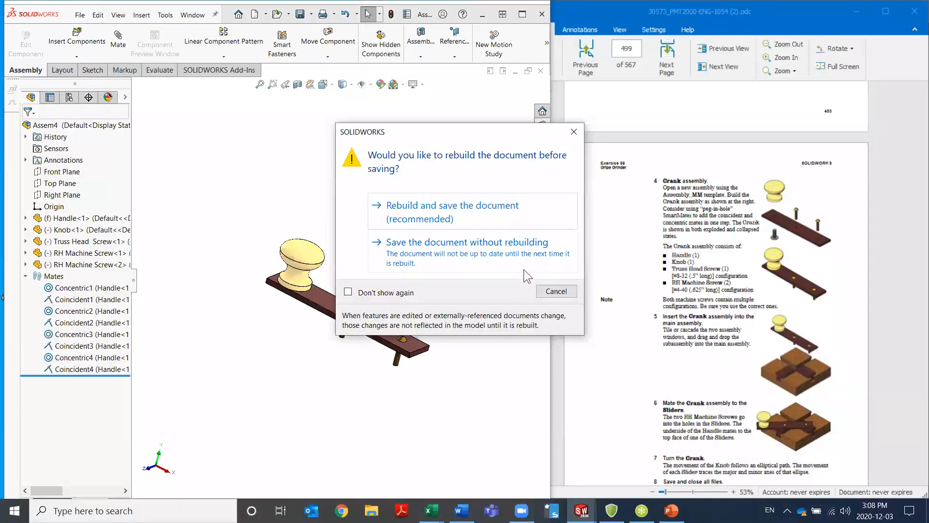
{"action": "left_click", "coordinate": [556, 291]}
Rebuild and save the assembly as Crank in the Desktop's Essentials folder, and close the Crank and Handle documents to return to Grinder
{"action": "left_click", "coordinate": [79, 16]}
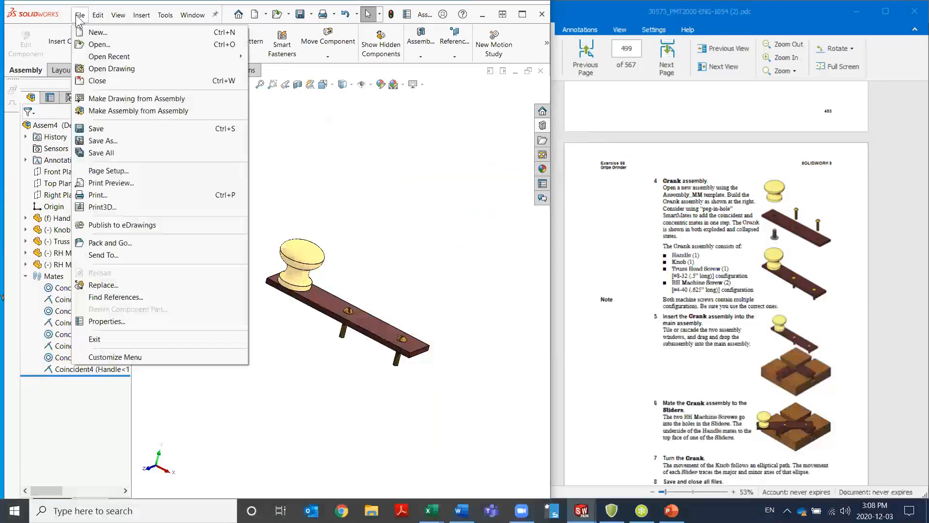
{"action": "left_click", "coordinate": [101, 140]}
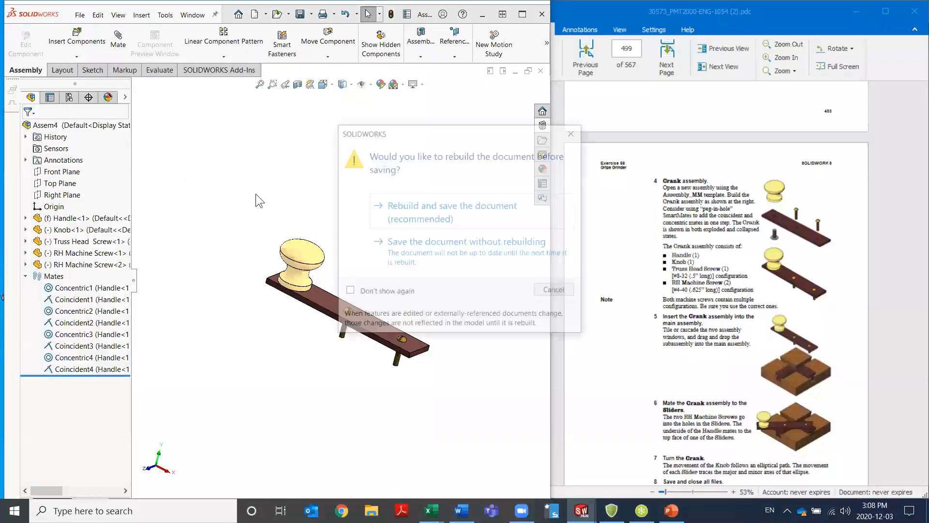
{"action": "left_click", "coordinate": [394, 219]}
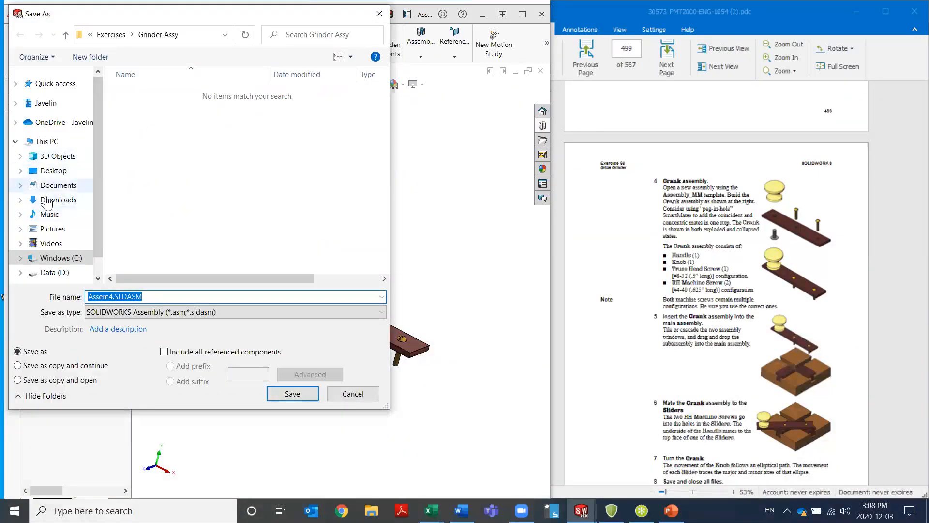
{"action": "left_click", "coordinate": [46, 175]}
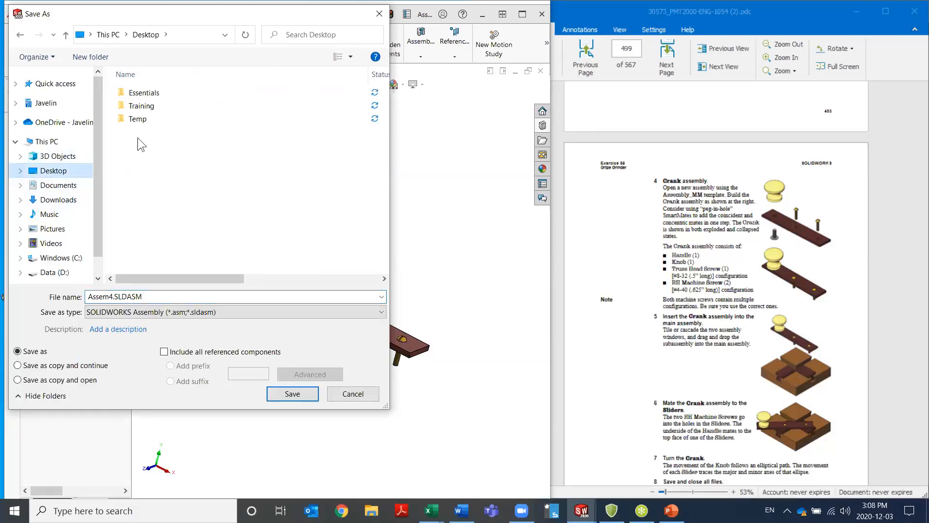
{"action": "double_click", "coordinate": [151, 94]}
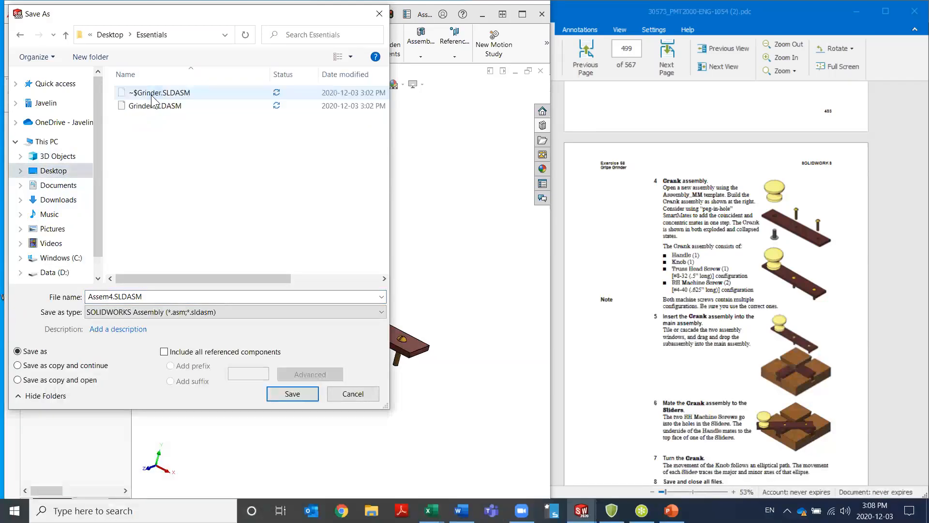
{"action": "left_click", "coordinate": [150, 296]}
{"action": "type", "text": "Crank"}
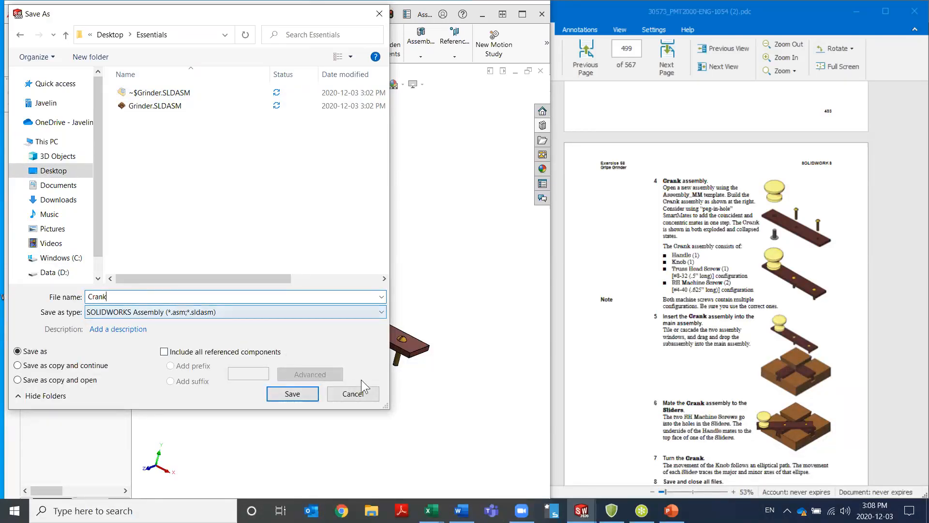
{"action": "left_click", "coordinate": [302, 393]}
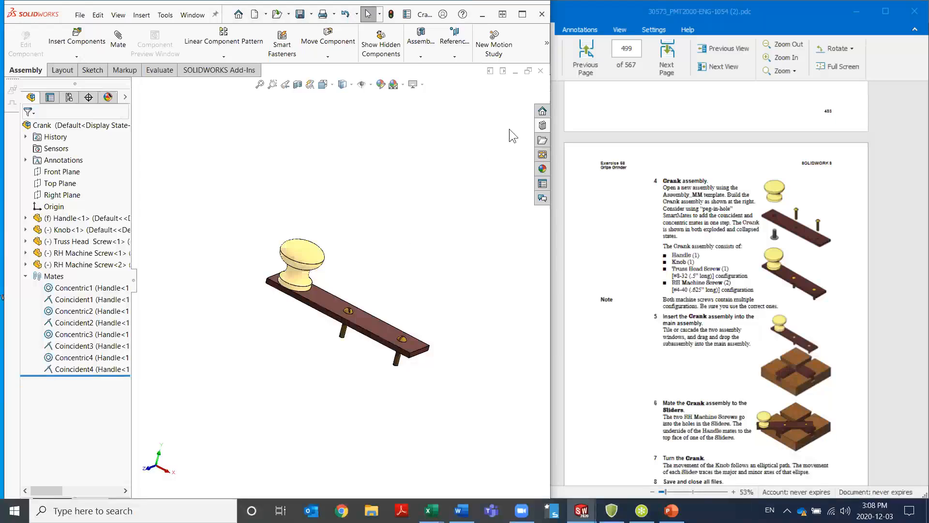
{"action": "left_click", "coordinate": [540, 72]}
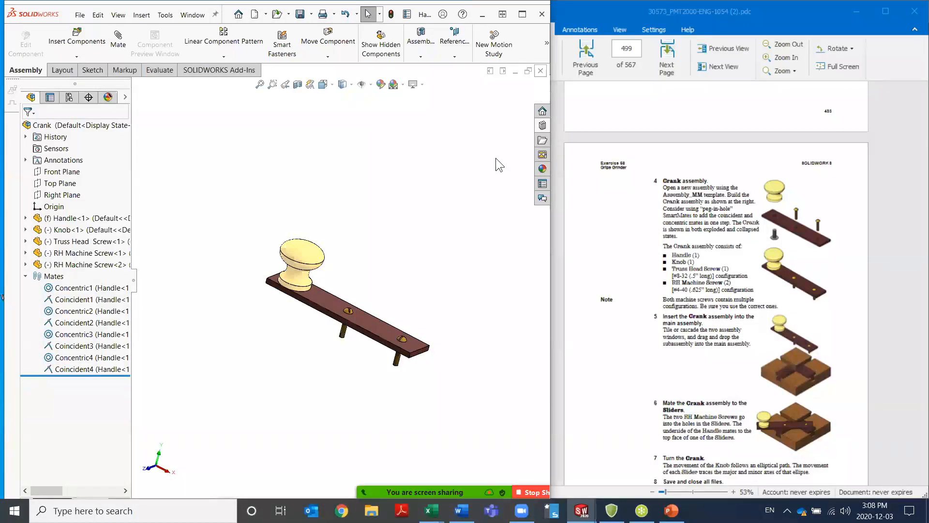
{"action": "left_click", "coordinate": [540, 71]}
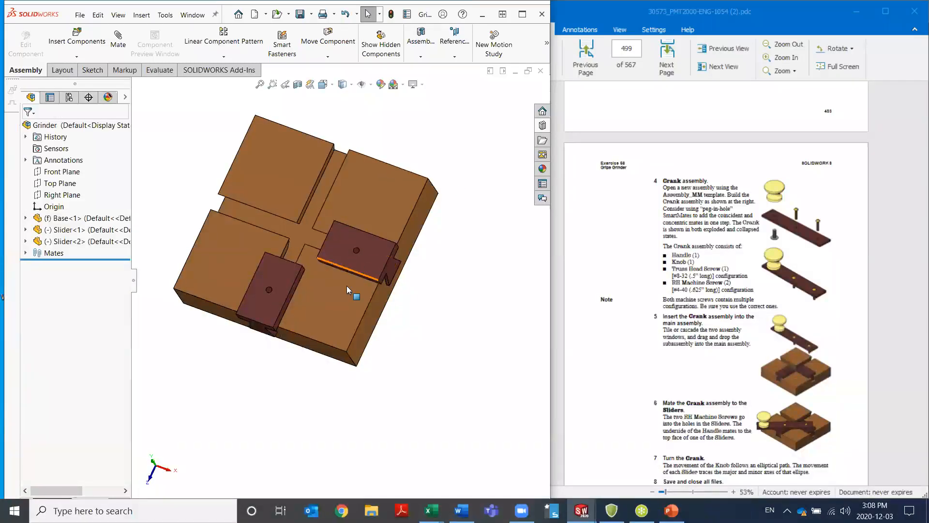
Insert Crank.SLDASM from the Desktop's Essentials folder in File Explorer into the Grinder assembly above the Base, and close File Explorer
{"action": "scroll", "coordinate": [340, 283], "scroll_direction": "up", "scroll_amount": 5}
{"action": "middle_click_drag", "start_coordinate": [325, 293], "coordinate": [322, 229]}
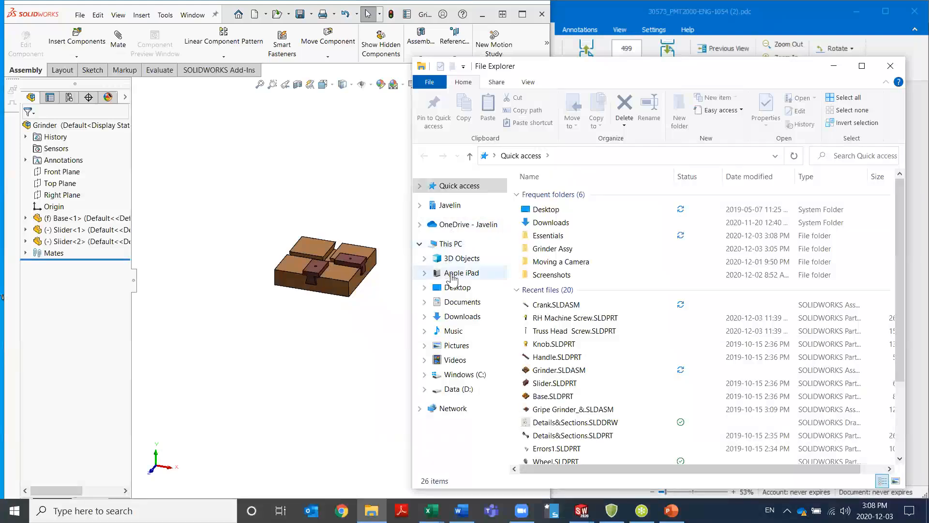
{"action": "left_click", "coordinate": [454, 287]}
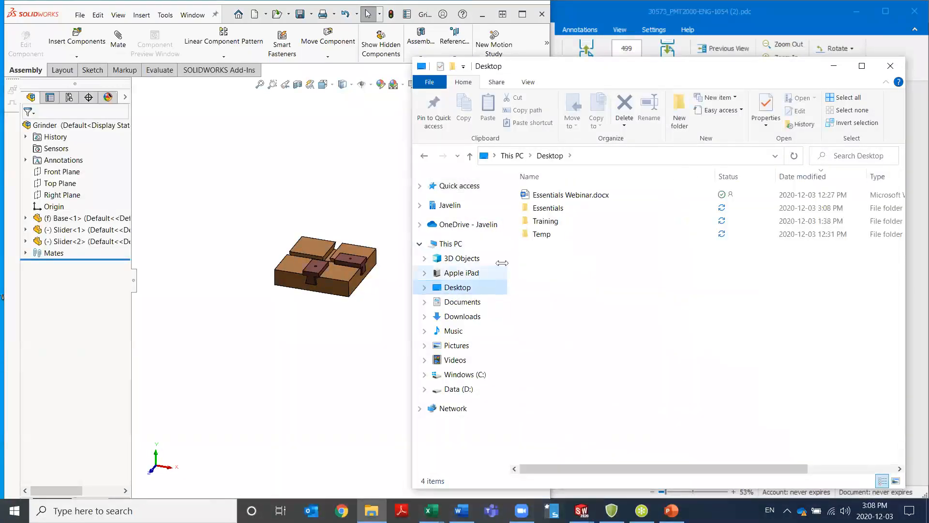
{"action": "double_click", "coordinate": [551, 208]}
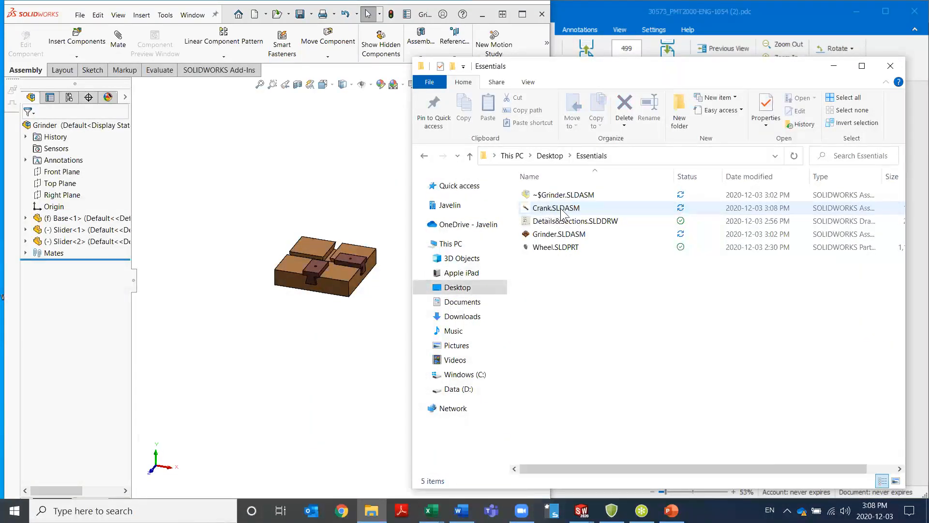
{"action": "left_click_drag", "start_coordinate": [551, 208], "coordinate": [276, 215]}
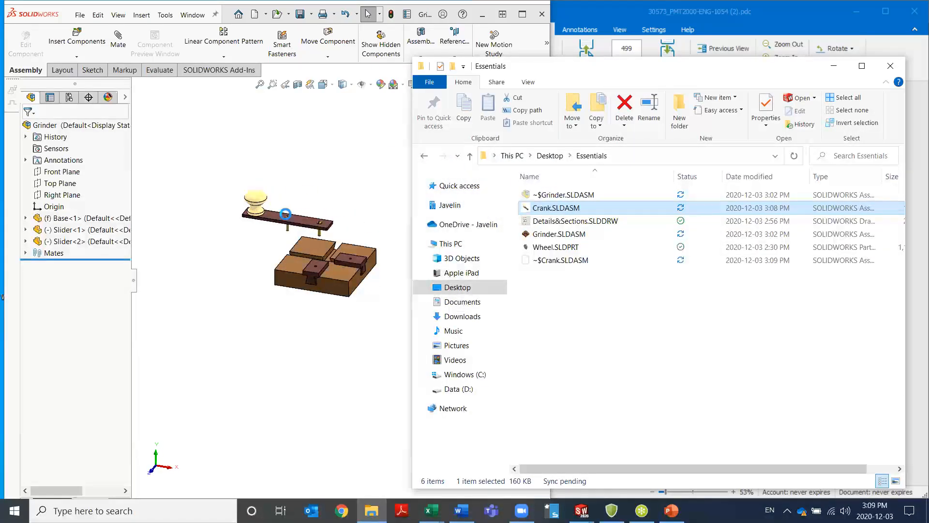
{"action": "left_click", "coordinate": [364, 212]}
{"action": "left_click", "coordinate": [891, 66]}
Mate the Crank's end RH Machine Screw shank concentric with the hole in Slider<1> using a SmartMate, leaving rotation unlocked
{"action": "scroll", "coordinate": [334, 236], "scroll_direction": "down", "scroll_amount": 3}
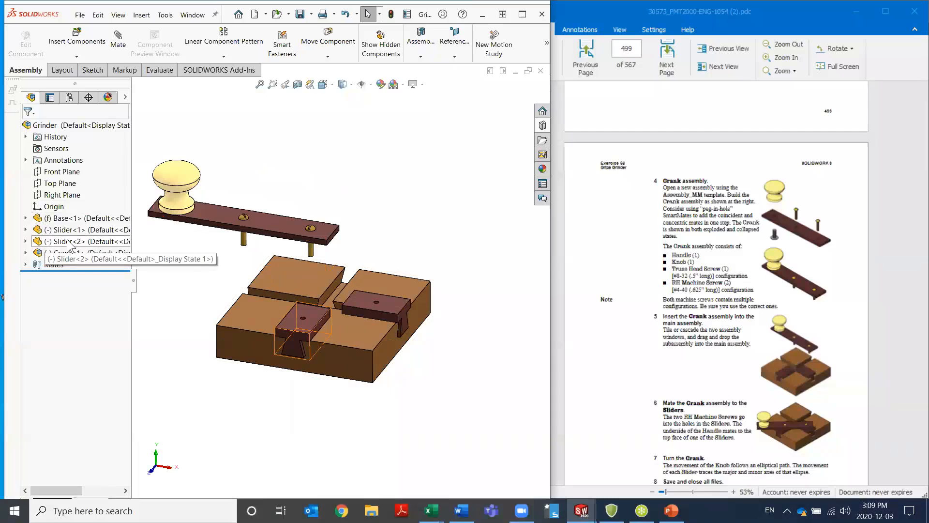
{"action": "middle_click_drag", "start_coordinate": [244, 293], "coordinate": [235, 266]}
{"action": "scroll", "coordinate": [300, 271], "scroll_direction": "down", "scroll_amount": 6}
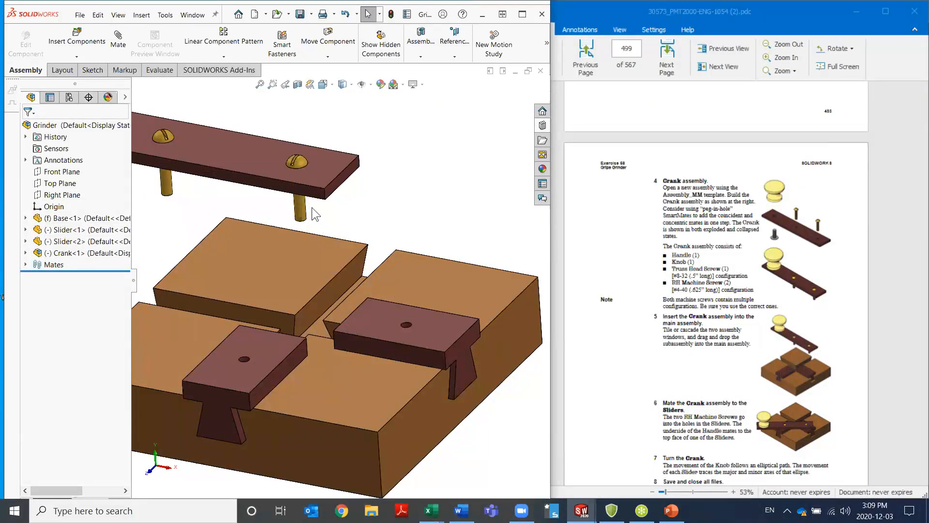
{"action": "left_click_drag", "start_coordinate": [304, 213], "coordinate": [406, 331]}
{"action": "key", "text": "Escape"}
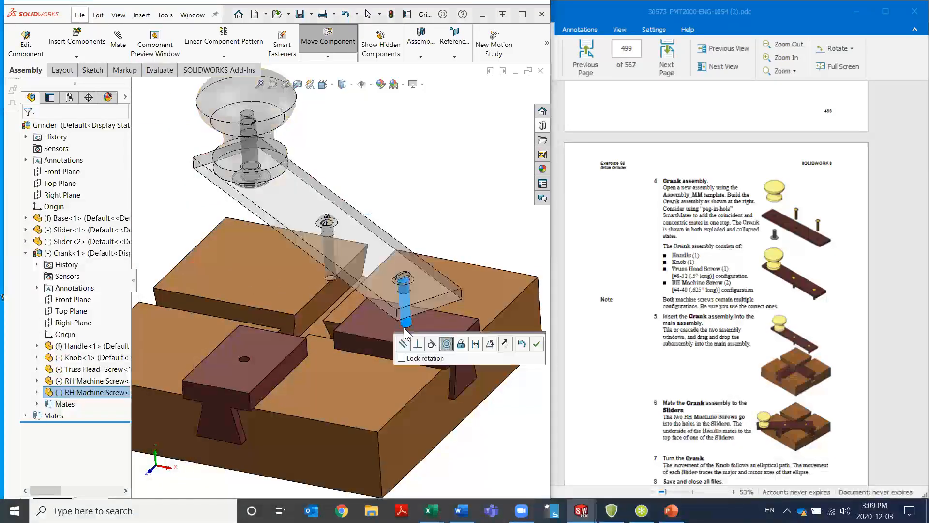
{"action": "left_click", "coordinate": [537, 344]}
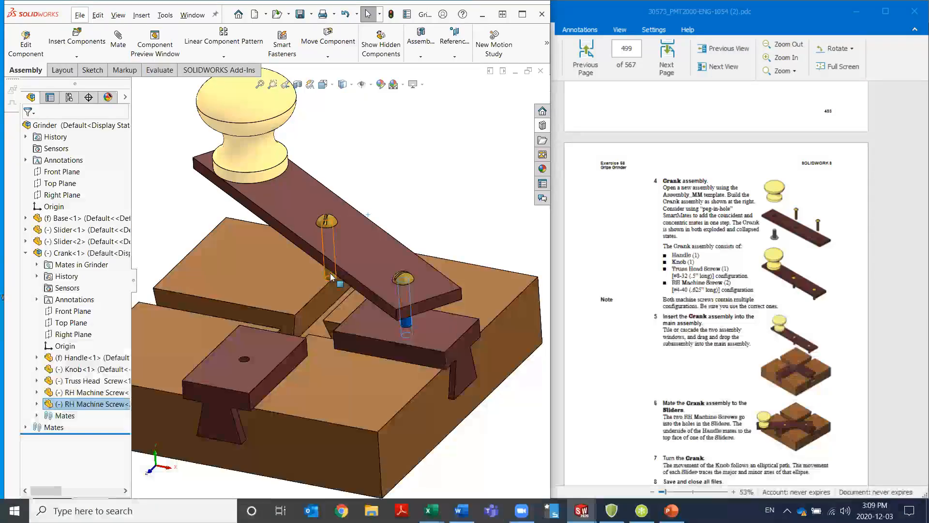
Mate the Crank's middle RH Machine Screw shank concentric with the hole in the other Slider using a SmartMate, leaving rotation unlocked
{"action": "left_click_drag", "start_coordinate": [326, 276], "coordinate": [247, 361], "text": "alt"}
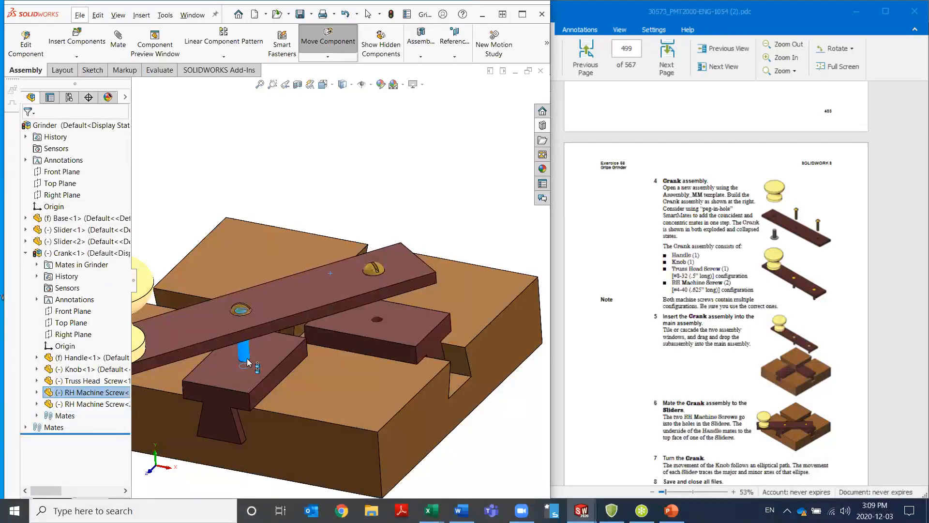
{"action": "left_click_drag", "start_coordinate": [247, 362], "coordinate": [248, 363]}
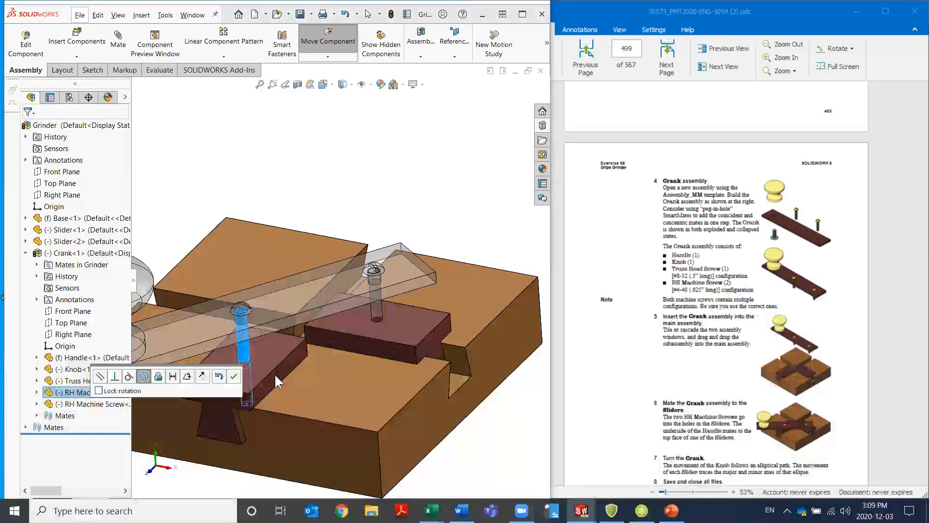
{"action": "left_click", "coordinate": [234, 376]}
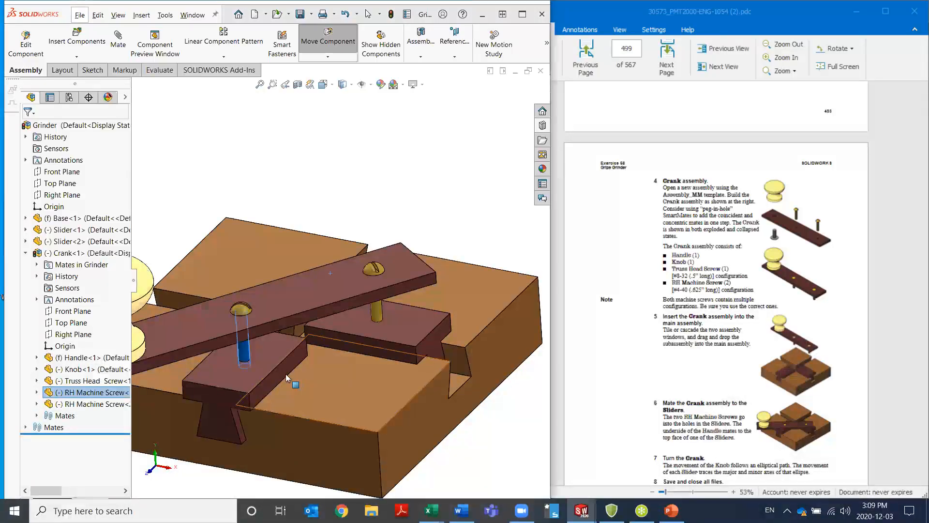
{"action": "middle_click_drag", "start_coordinate": [289, 394], "coordinate": [292, 327]}
{"action": "left_click_drag", "start_coordinate": [208, 318], "coordinate": [215, 320]}
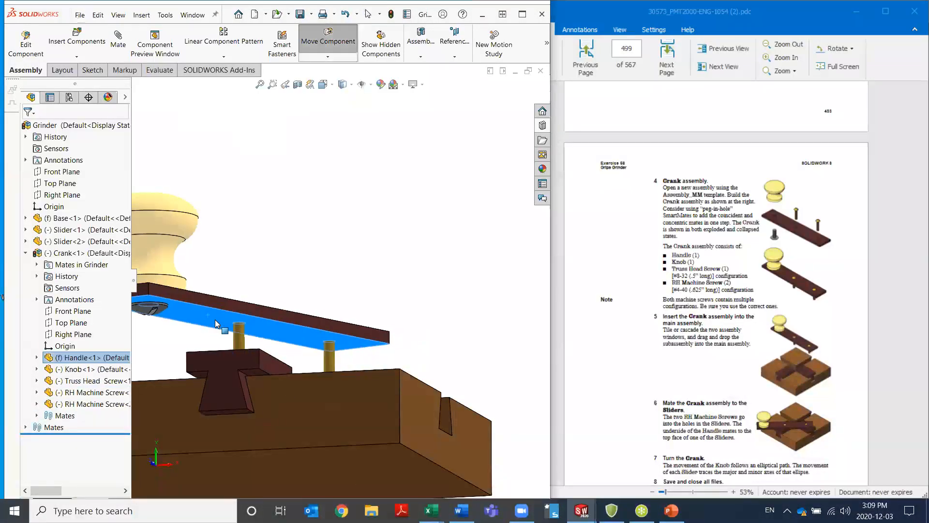
{"action": "left_click_drag", "start_coordinate": [215, 319], "coordinate": [247, 334]}
{"action": "middle_click_drag", "start_coordinate": [247, 334], "coordinate": [212, 373]}
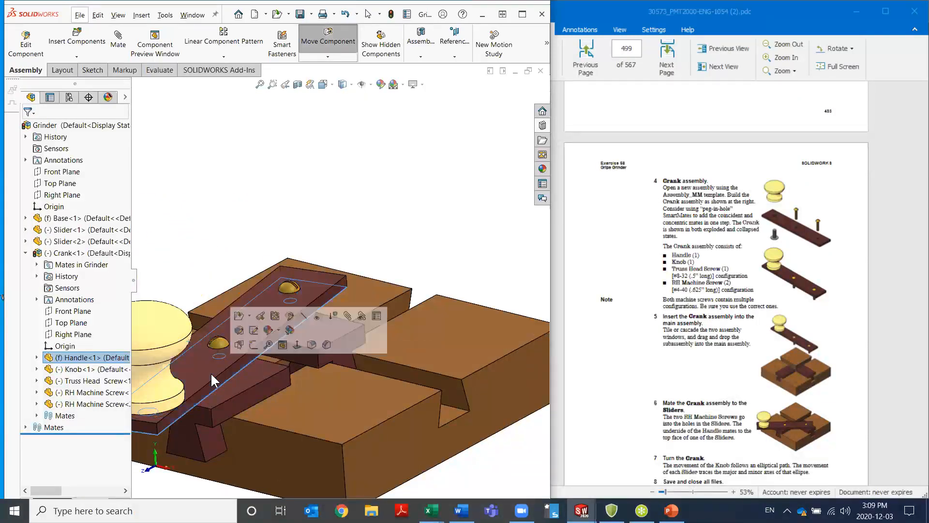
{"action": "left_click", "coordinate": [243, 229]}
Mate the underside face of the Handle coincident with the top face of a Slider using a SmartMate
{"action": "middle_click_drag", "start_coordinate": [242, 392], "coordinate": [229, 338]}
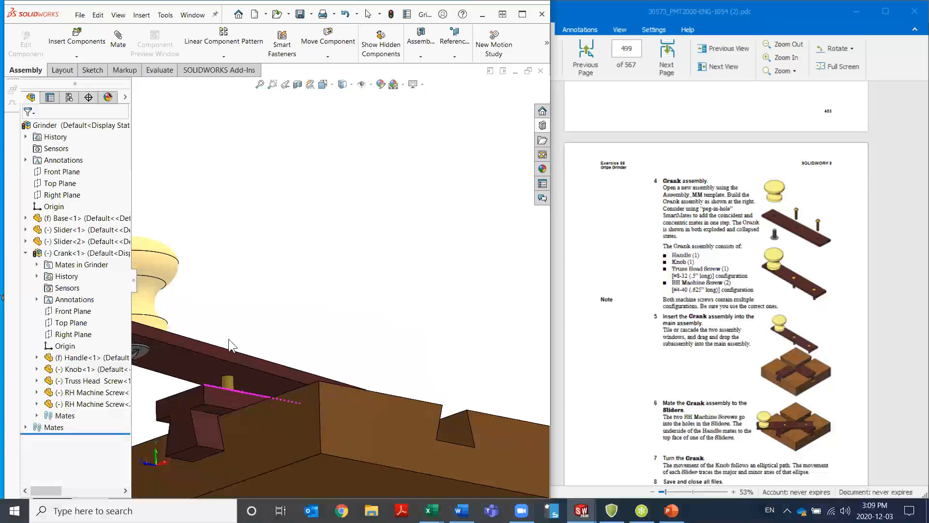
{"action": "left_click", "coordinate": [206, 365]}
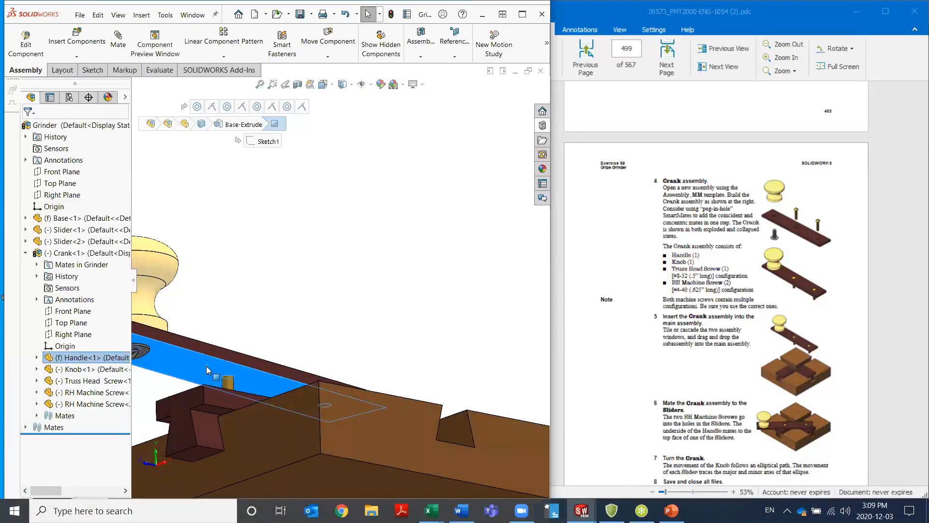
{"action": "left_click_drag", "start_coordinate": [207, 365], "coordinate": [213, 390]}
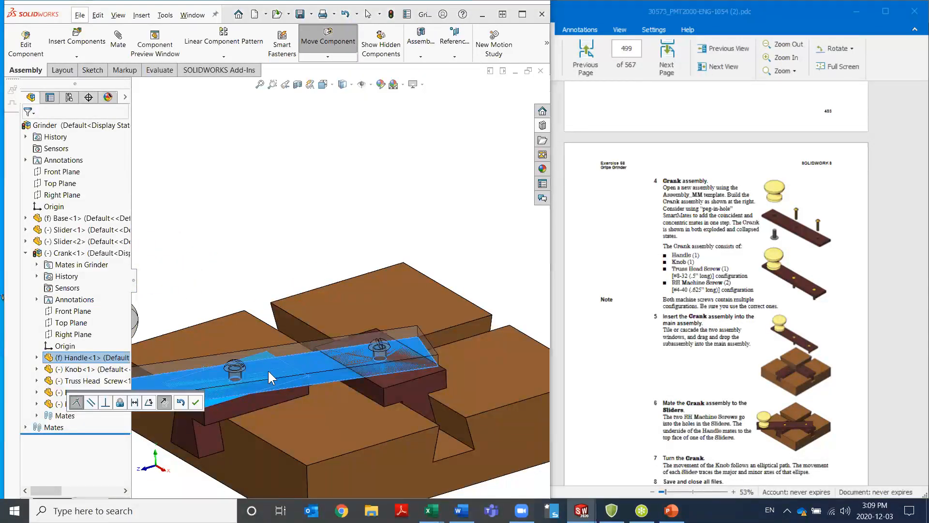
{"action": "left_click", "coordinate": [195, 403]}
{"action": "left_click", "coordinate": [289, 248]}
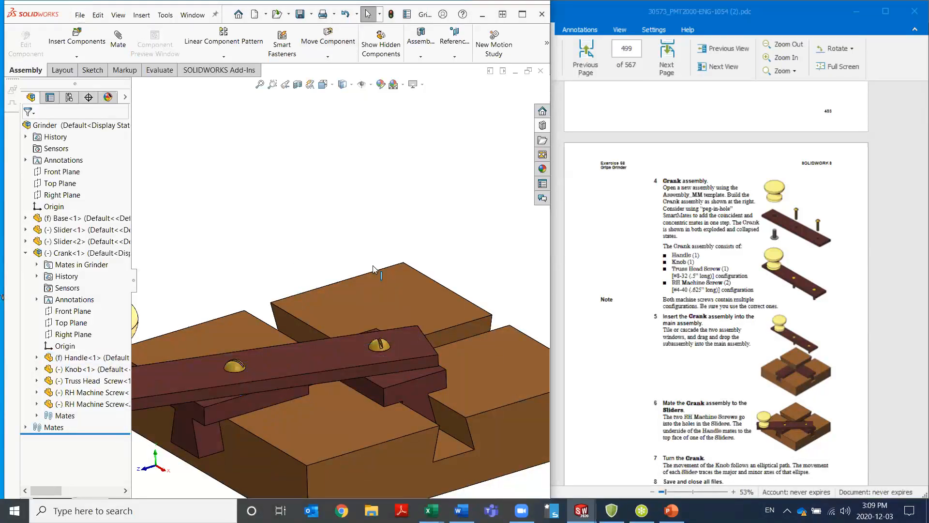
Turn the Crank by its Knob around to the opposite side of the Base to test the Sliders' motion, and clear the selection
{"action": "scroll", "coordinate": [372, 281], "scroll_direction": "up", "scroll_amount": 7}
{"action": "middle_click_drag", "start_coordinate": [373, 282], "coordinate": [377, 308]}
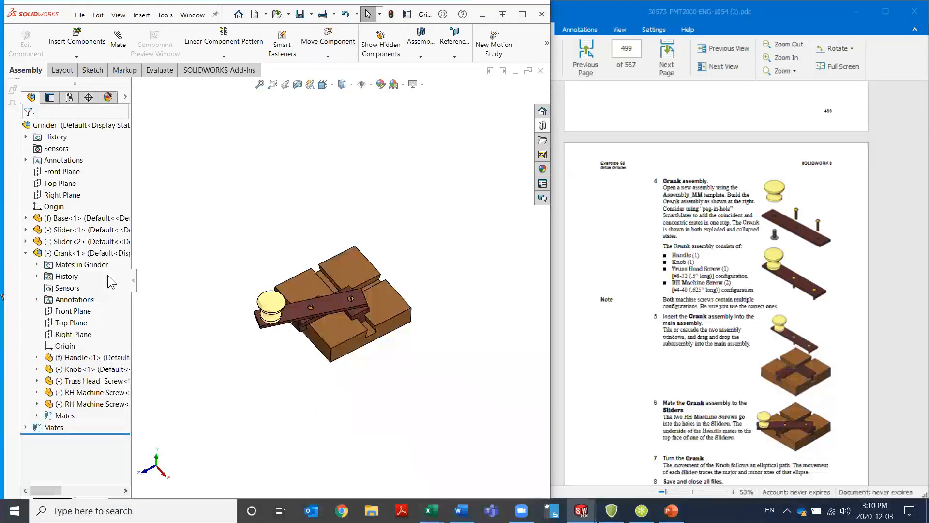
{"action": "left_click", "coordinate": [26, 252]}
{"action": "left_click_drag", "start_coordinate": [274, 306], "coordinate": [420, 286]}
{"action": "key", "text": "Escape"}
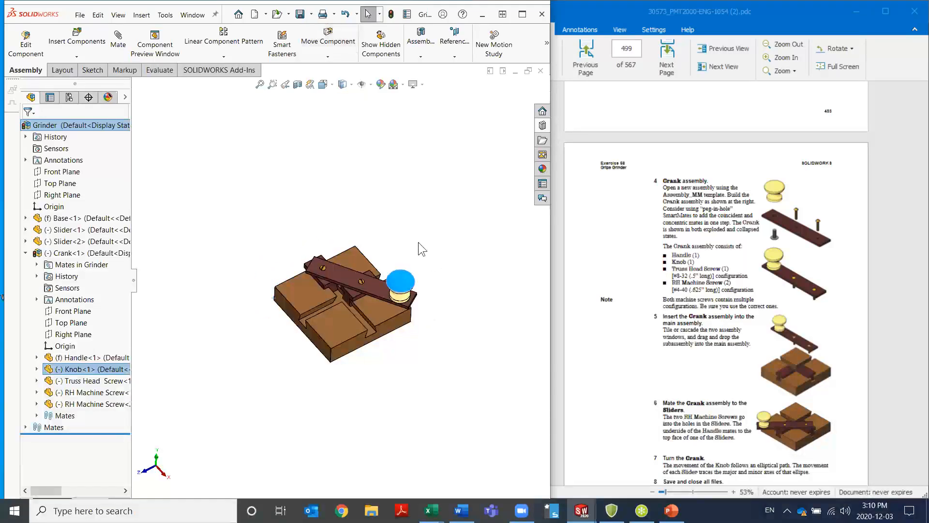
{"action": "left_click", "coordinate": [373, 228]}
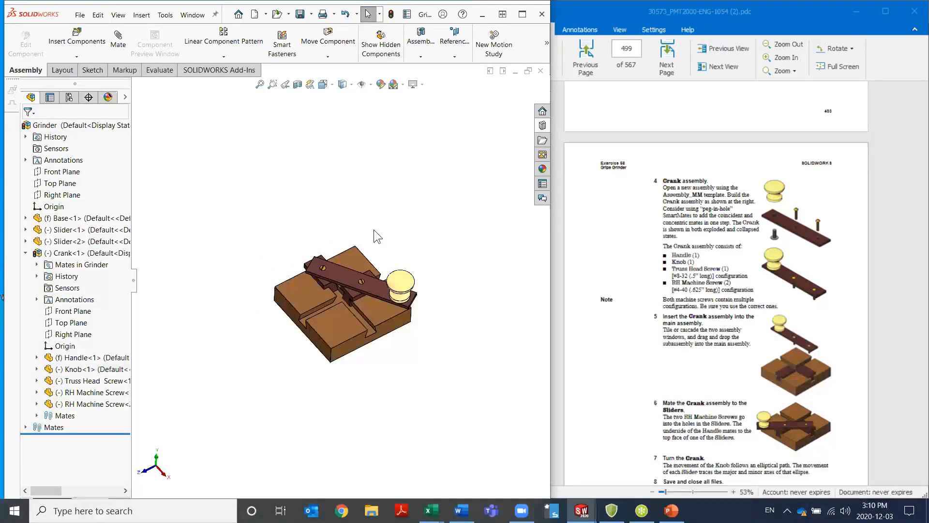